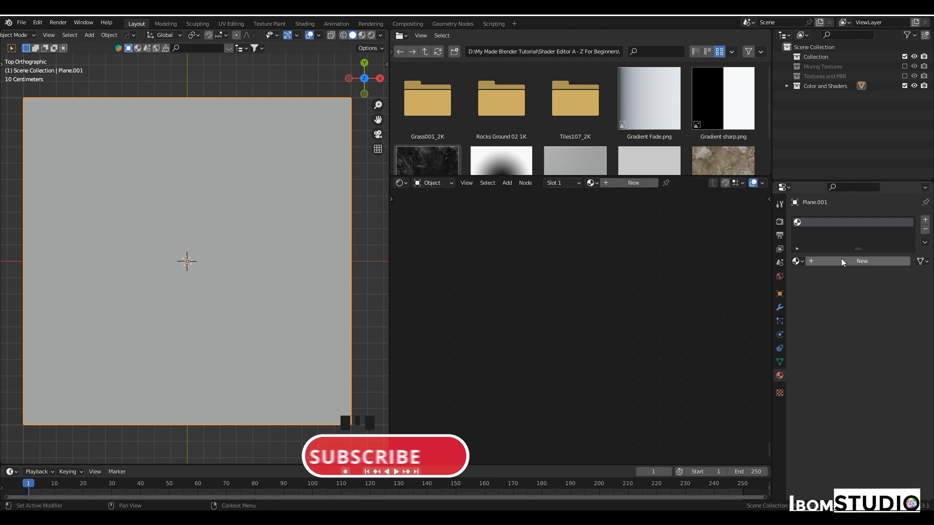
Create a new material for the selected plane
left_click(779, 222)
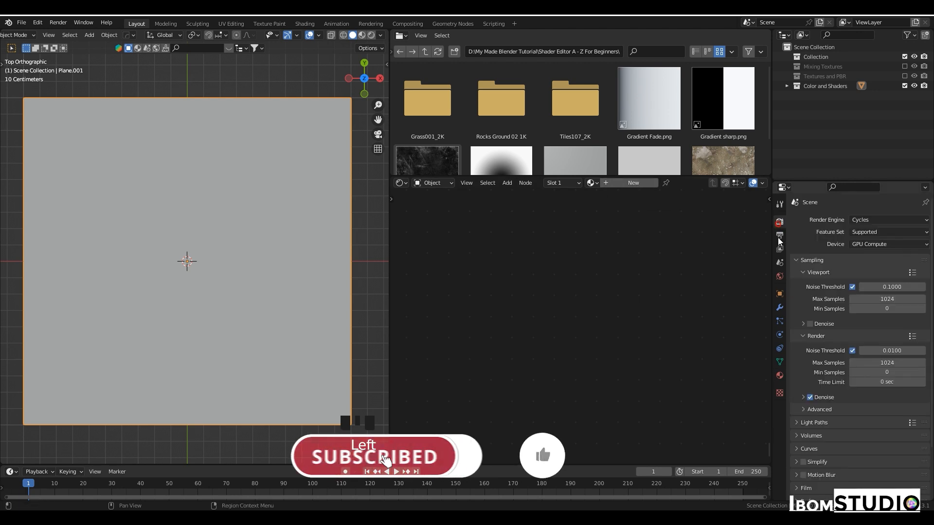
left_click(780, 376)
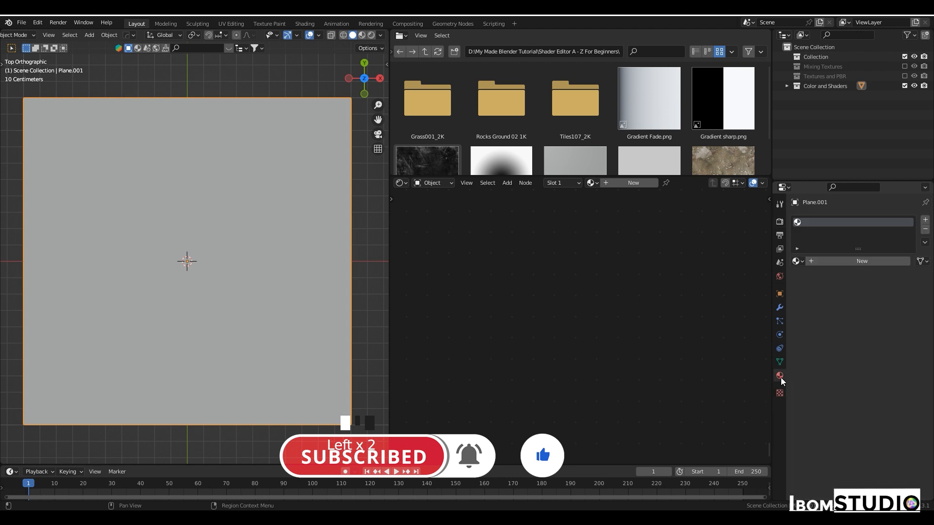
left_click(836, 262)
Examine the inputs of the Principled BSDF node and the node categories that can be added to the material
scroll(579, 296, "up", 5)
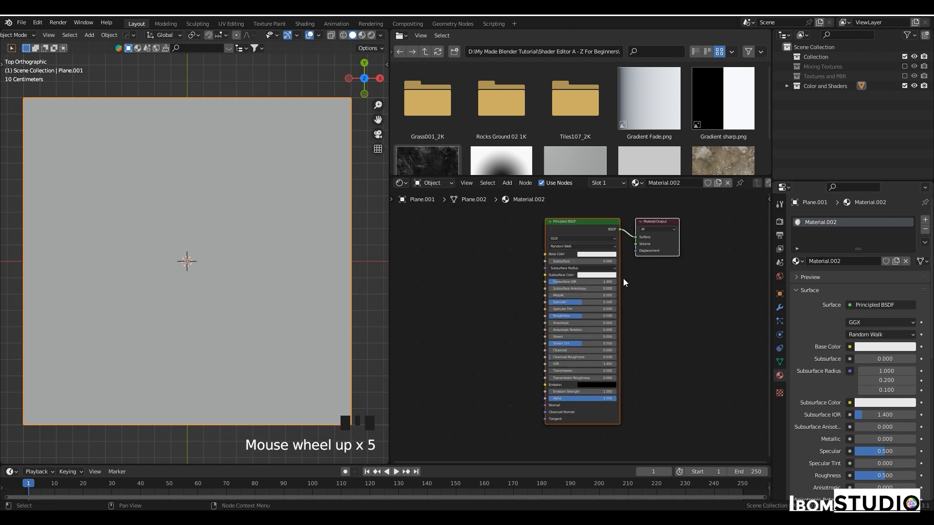
middle_click_drag(624, 277, 616, 304)
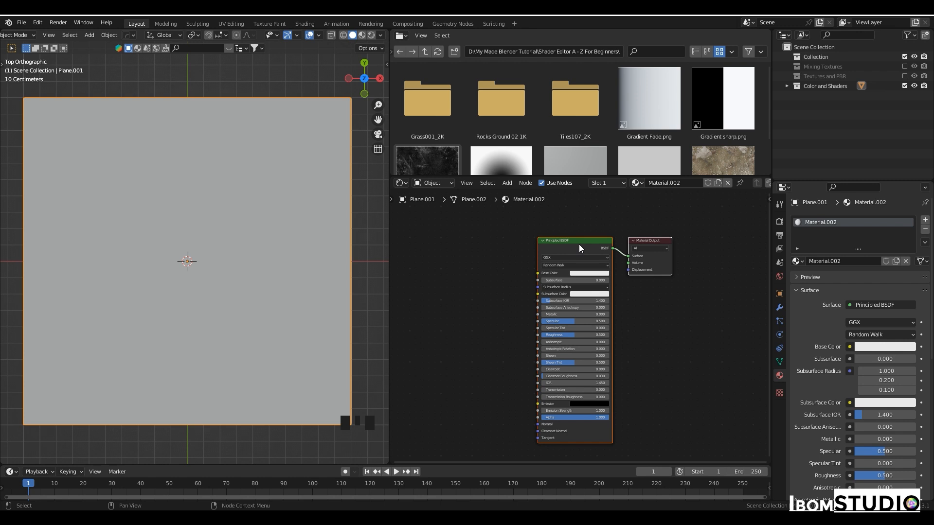
scroll(578, 244, "up", 1)
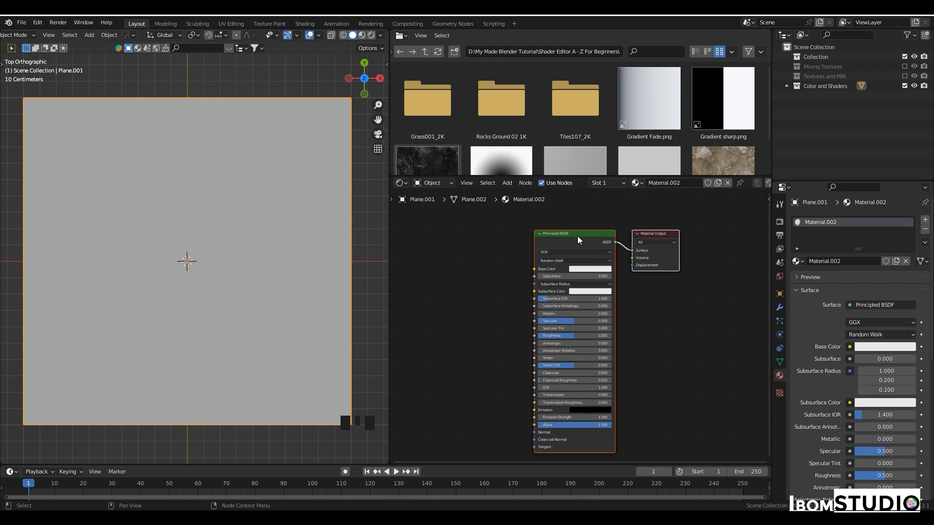
scroll(578, 236, "up", 1)
middle_click_drag(530, 264, 543, 263)
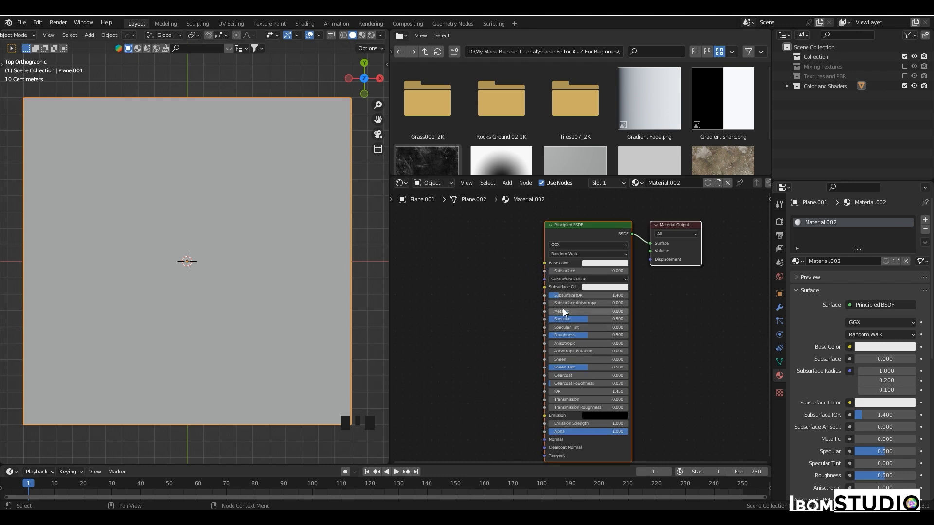
middle_click_drag(563, 326, 575, 315)
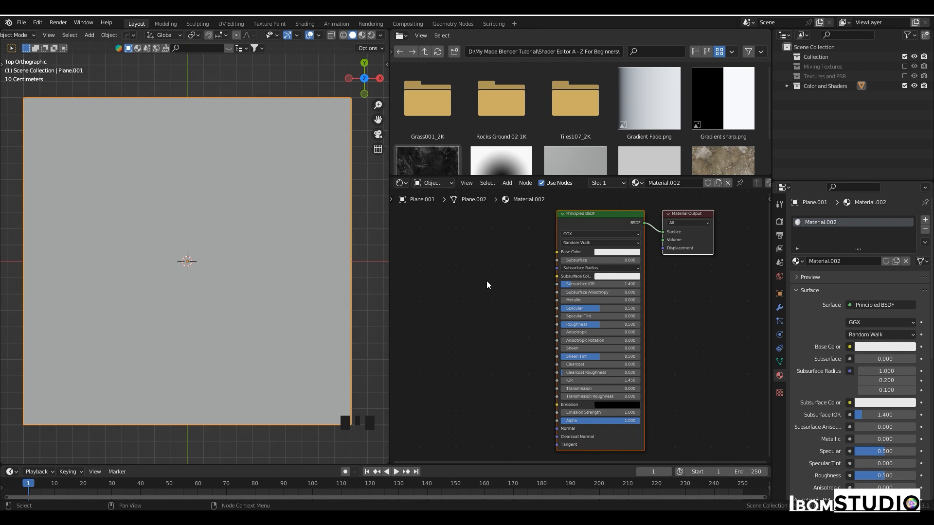
key("shift+a")
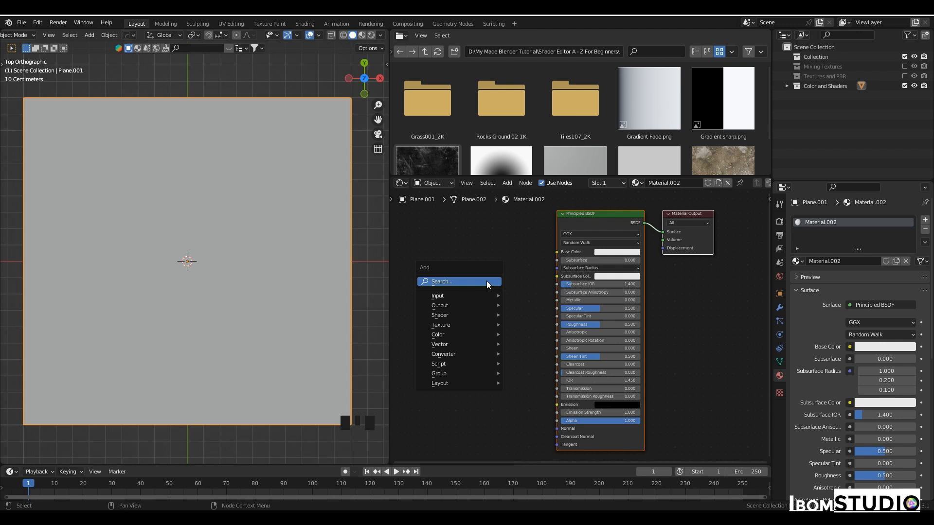
mouse_move(463, 315)
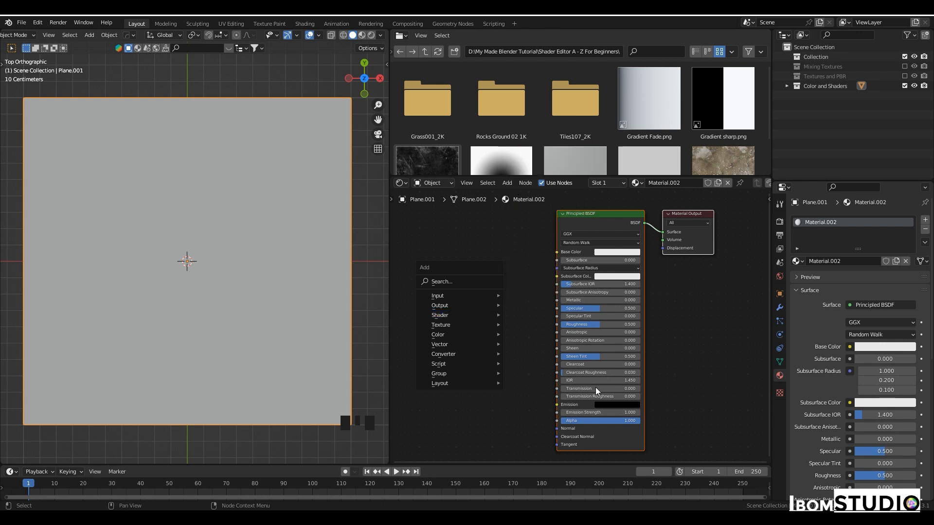
Add an Emission shader node beside the Principled BSDF node and delete it again
key("shift+a")
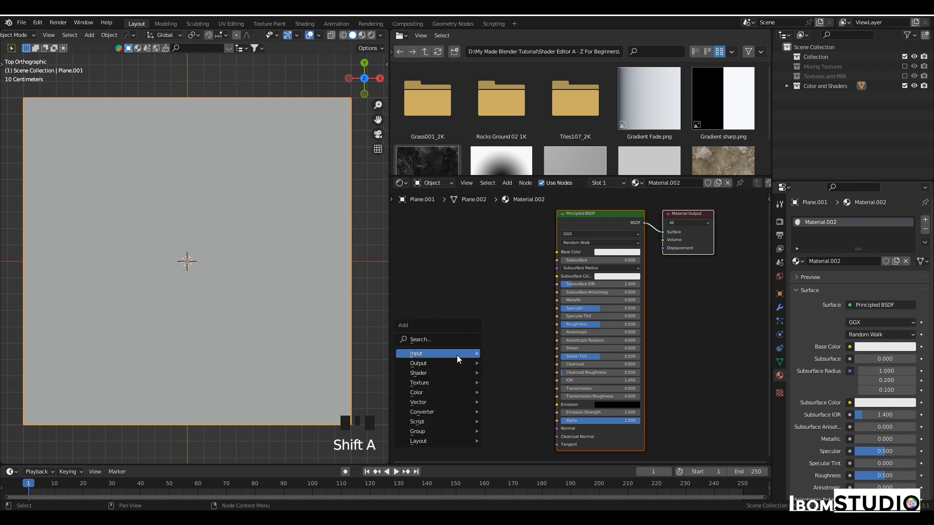
mouse_move(440, 373)
left_click(527, 220)
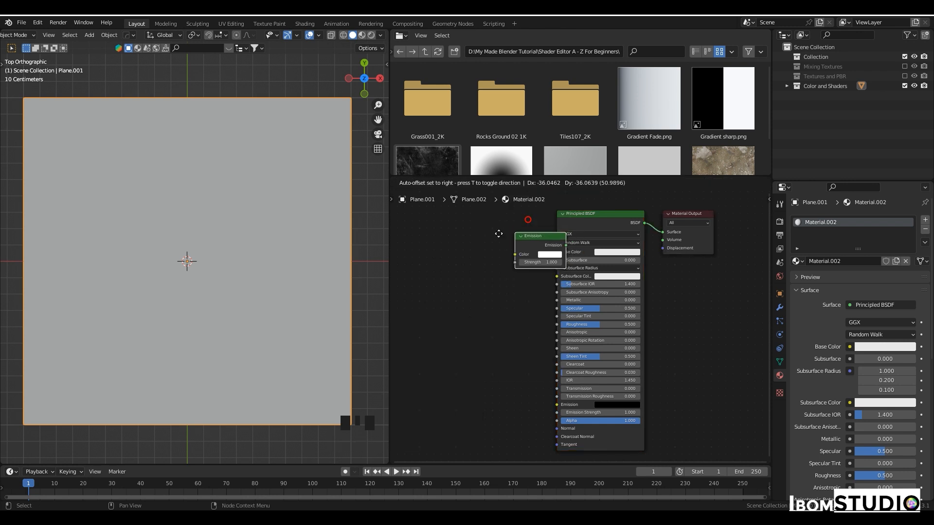
left_click(477, 252)
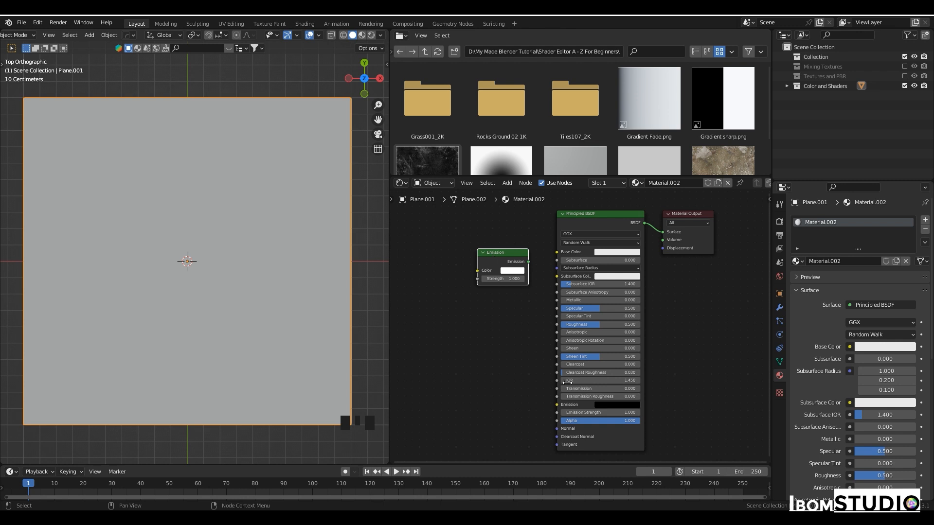
key("shift+a")
mouse_move(452, 293)
key("x")
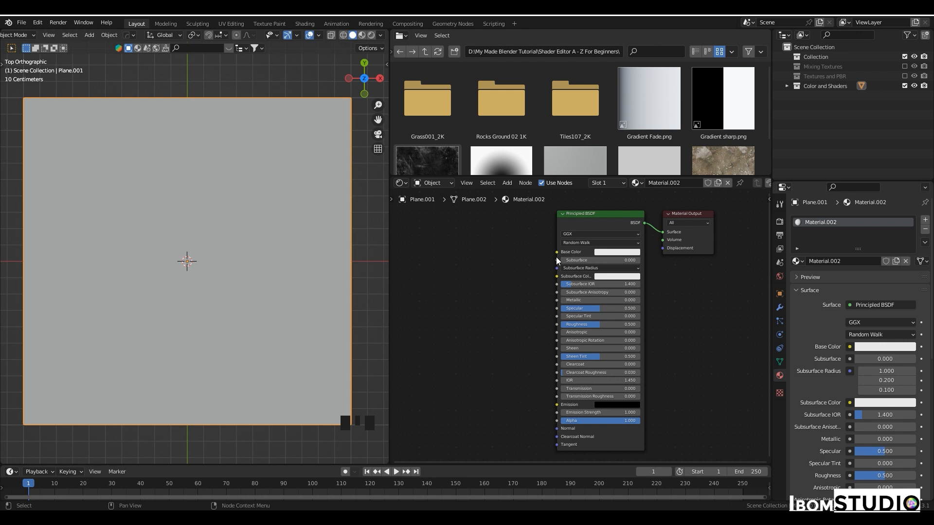
Set the Principled BSDF's Base Color to red and show the plane in material preview shading
left_click(610, 252)
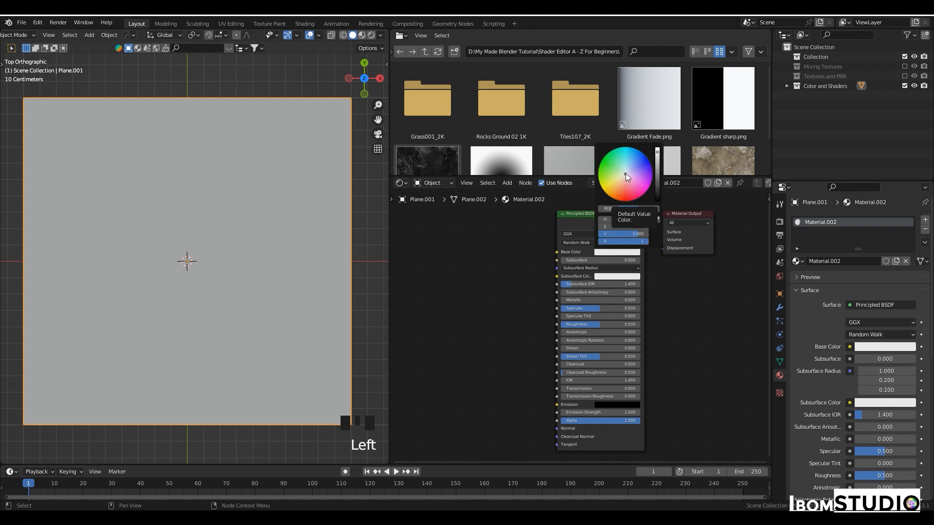
left_click_drag(626, 173, 624, 200)
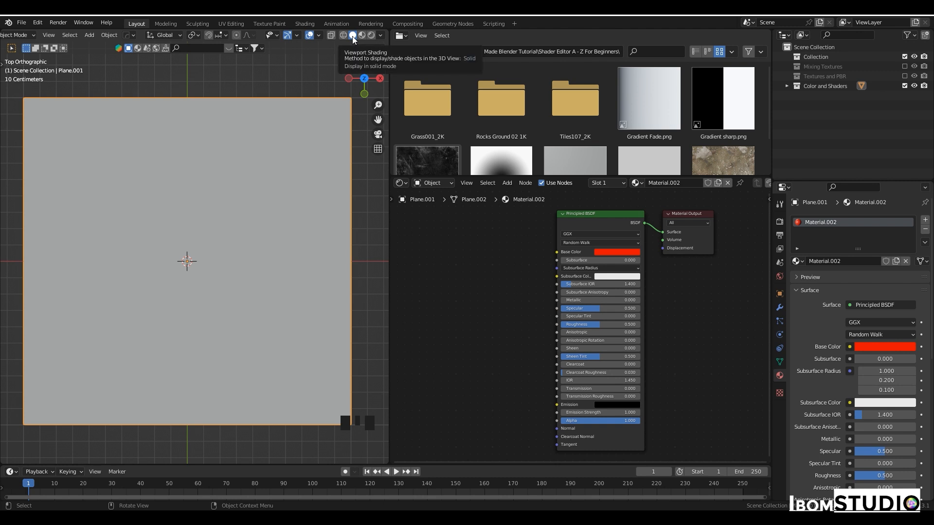
scroll(208, 241, "down", 2)
mouse_move(208, 241)
middle_mouse_down()
mouse_move(168, 183)
mouse_move(163, 208)
mouse_move(259, 189)
mouse_move(242, 173)
mouse_move(175, 217)
mouse_move(206, 243)
middle_mouse_up()
scroll(216, 250, "up", 2)
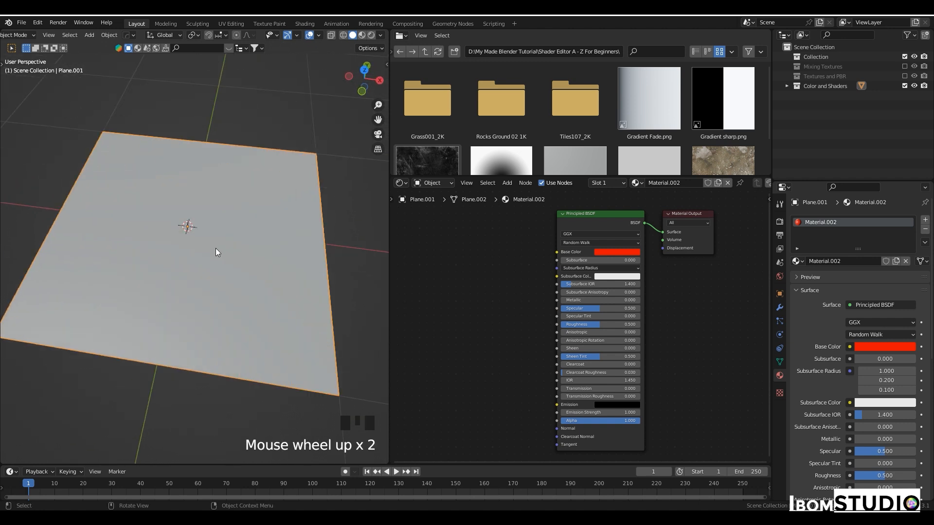
left_click(362, 36)
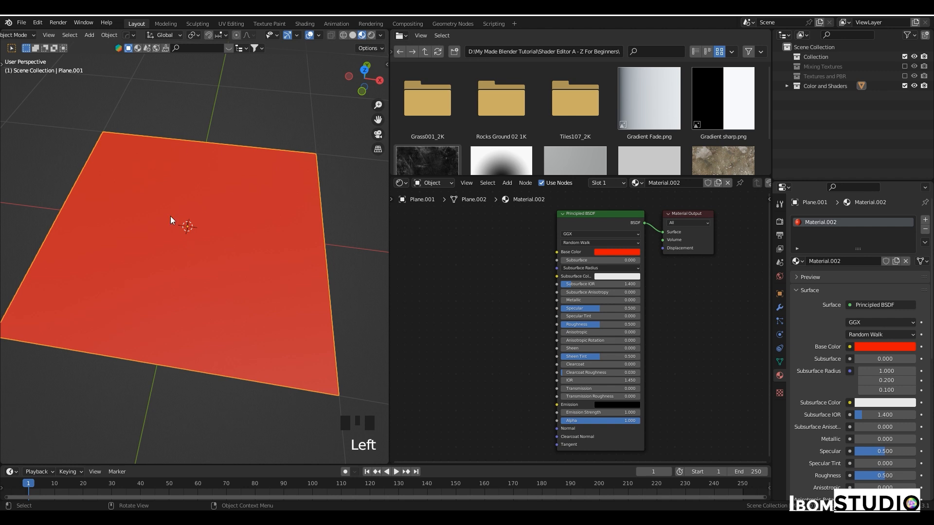
middle_click_drag(148, 221, 275, 225)
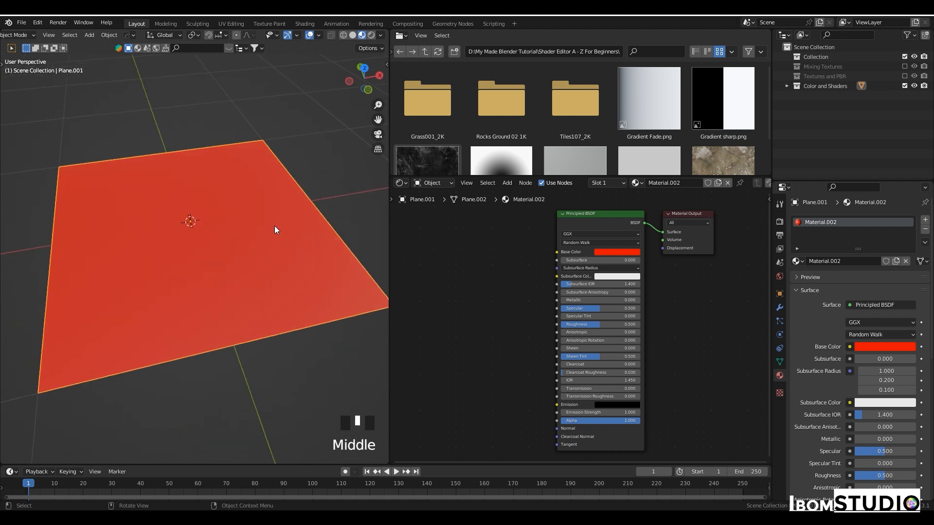
Change the Principled BSDF's Base Color to pink
left_click(620, 251)
mouse_move(640, 190)
left_mouse_down()
mouse_move(611, 196)
mouse_move(601, 180)
mouse_move(647, 161)
mouse_move(618, 168)
mouse_move(640, 183)
mouse_move(631, 187)
left_mouse_up()
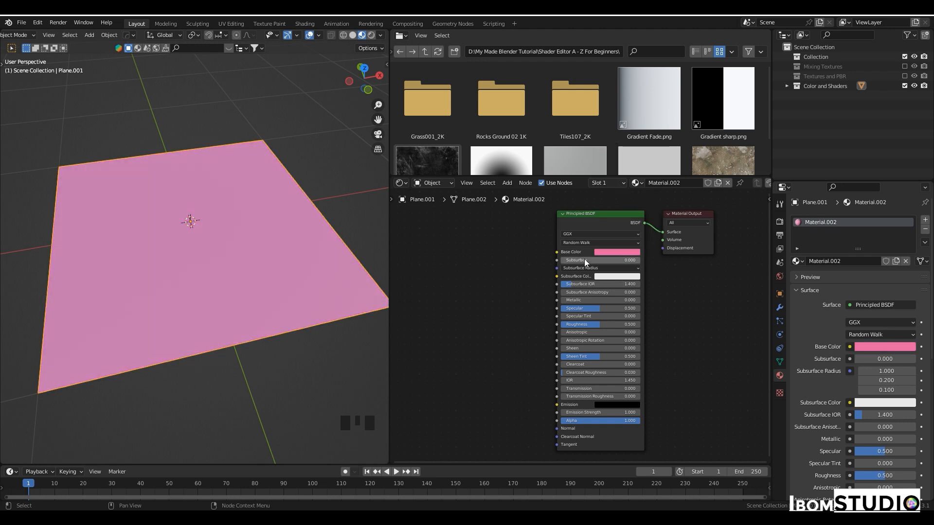
scroll(576, 253, "up", 2)
left_click(605, 253)
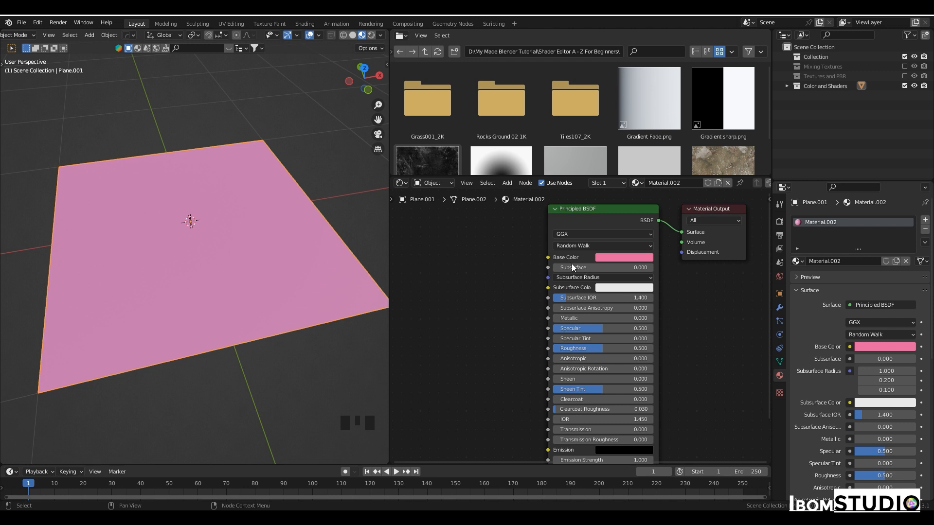
Lower the Principled BSDF's Roughness to about 0.027 while viewing the plane from a low angle
middle_click_drag(574, 330, 571, 308)
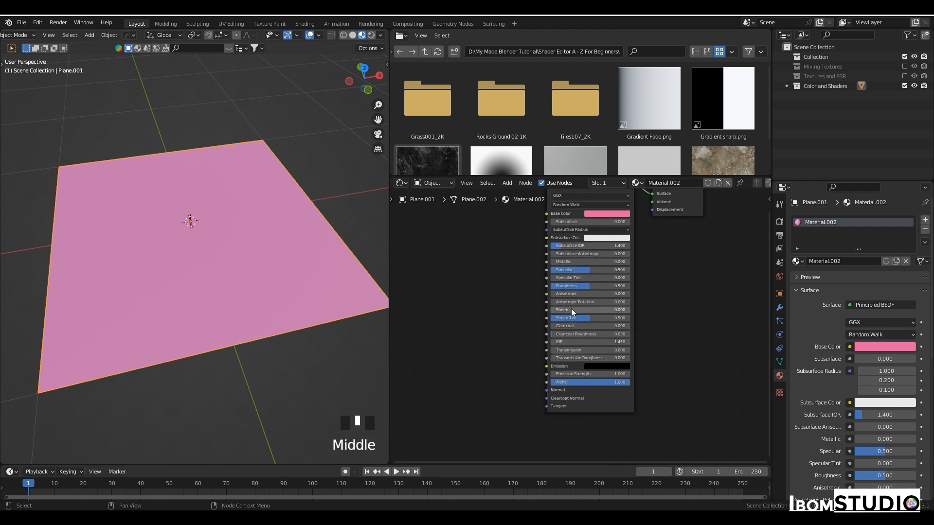
scroll(568, 297, "up", 4)
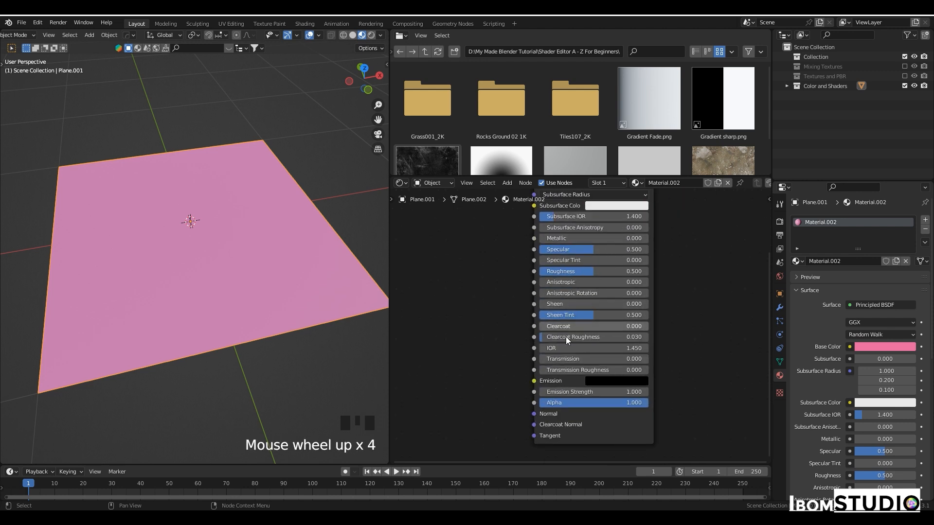
scroll(588, 320, "up", 4)
middle_click_drag(588, 320, 580, 360)
scroll(595, 352, "down", 2)
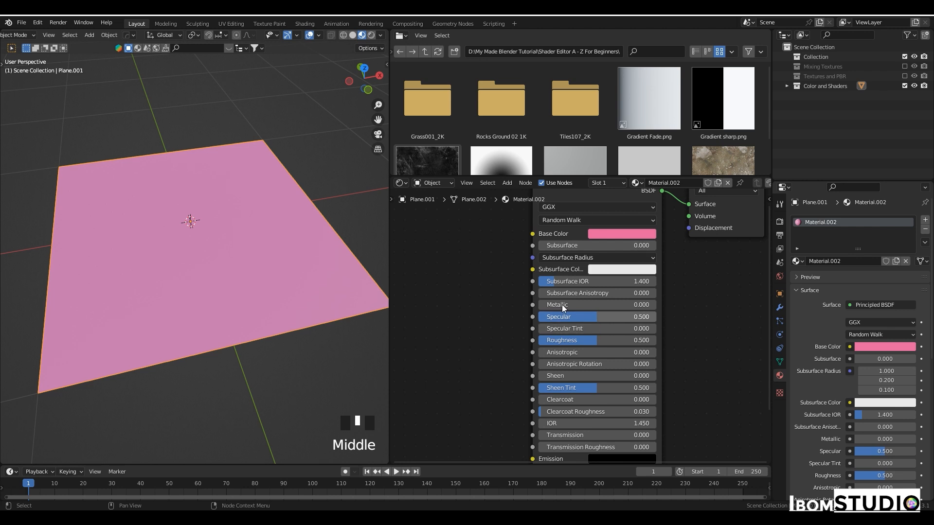
middle_click_drag(194, 283, 239, 243)
scroll(218, 278, "up", 2)
scroll(241, 253, "up", 1)
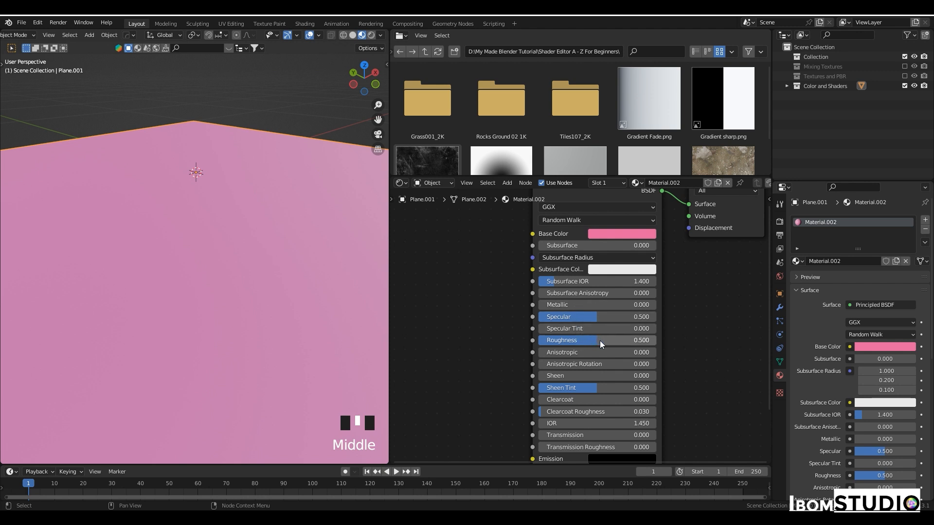
left_click_drag(605, 340, 545, 340)
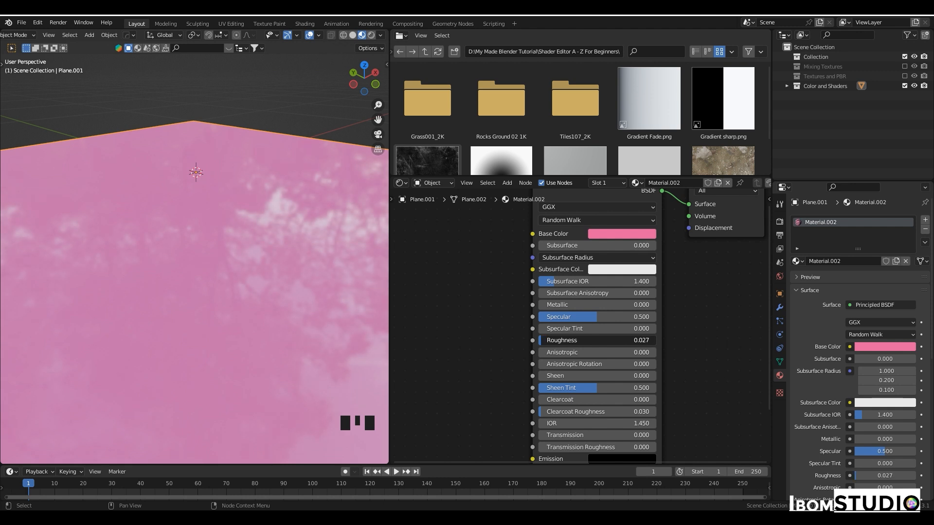
Inspect the reflections on the plane and reduce the Roughness further to 0.009
middle_click_drag(221, 187, 239, 201)
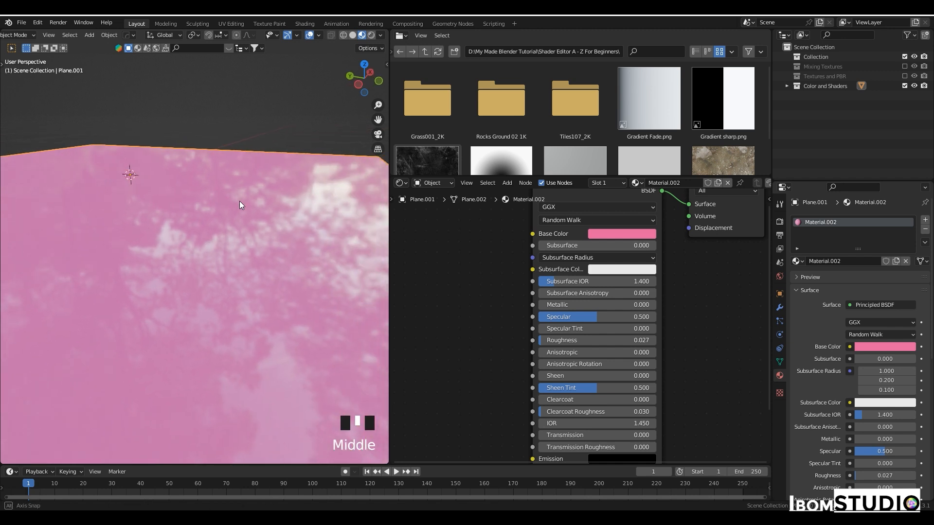
middle_click_drag(182, 215, 191, 215)
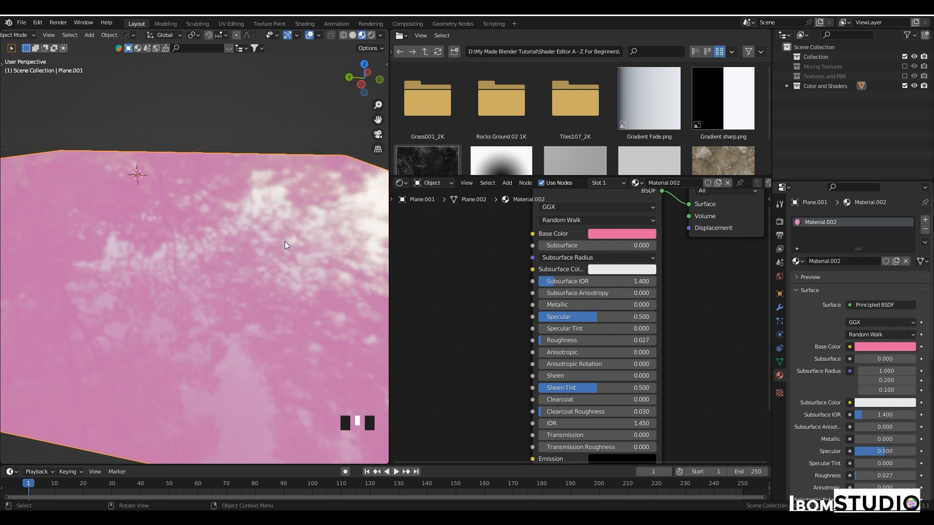
left_click_drag(578, 340, 540, 340)
scroll(550, 428, "down", 1)
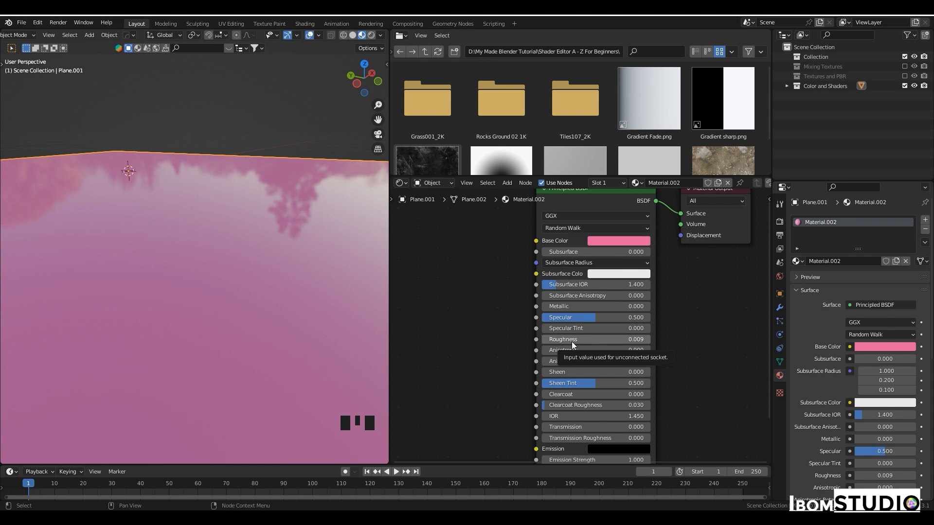
Set the Principled BSDF's Transmission to 1.000 and view the whole plane in rendered shading
left_click(565, 427)
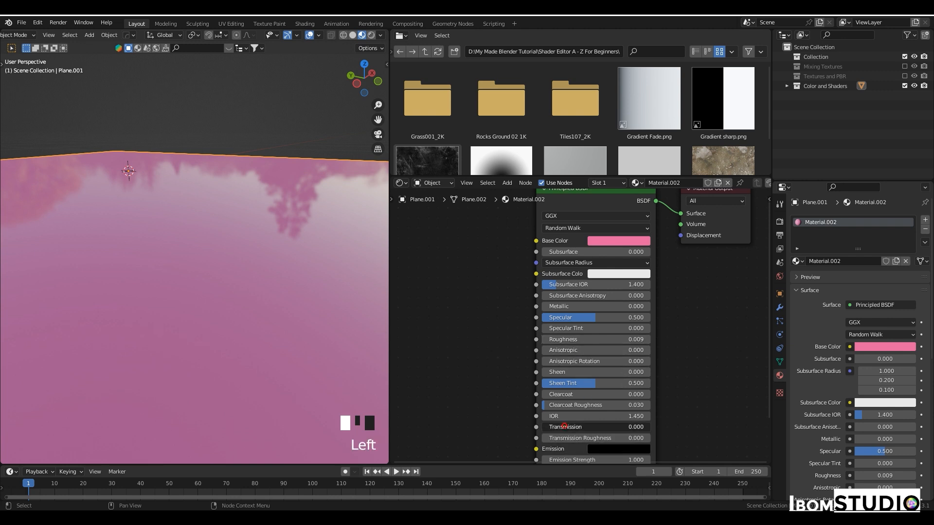
left_click_drag(564, 427, 676, 427)
middle_click_drag(282, 243, 207, 133)
scroll(169, 200, "down", 3)
Extrude the whole plane upward into a solid block in Edit Mode and undo the extrusion
key("Tab")
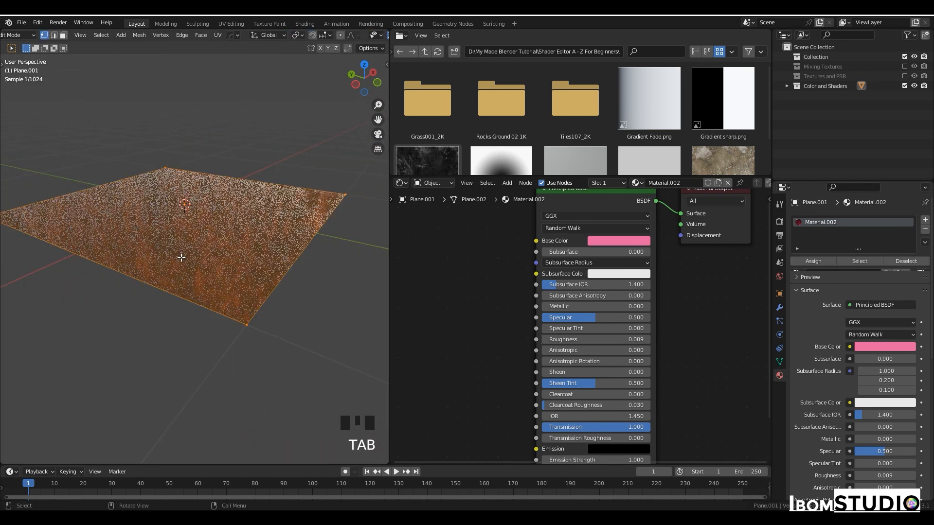
key("a")
key("e")
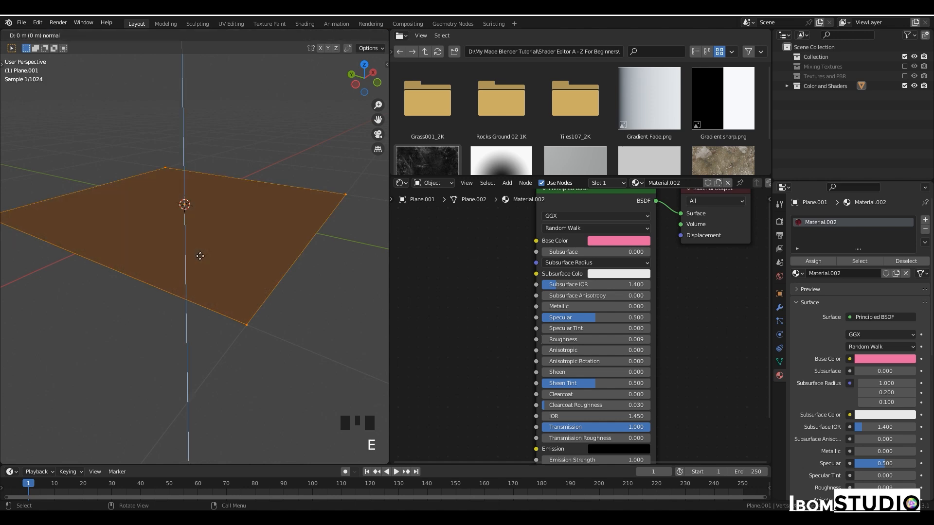
left_click(199, 206)
scroll(200, 210, "up", 4)
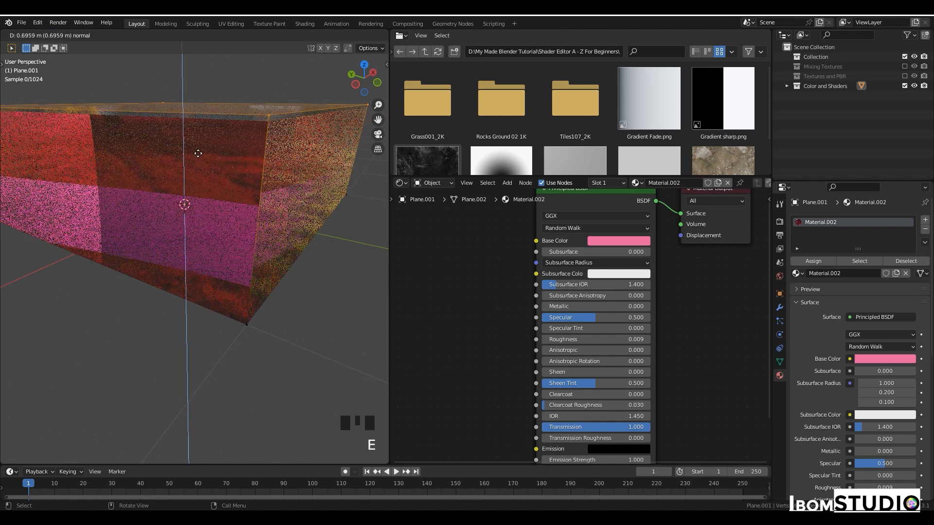
middle_click_drag(199, 209, 241, 253)
key("ctrl+z")
Set the Principled BSDF's Emission Strength to 5
scroll(505, 334, "down", 2)
middle_click_drag(499, 325, 495, 294, "shift")
scroll(292, 302, "up", 2)
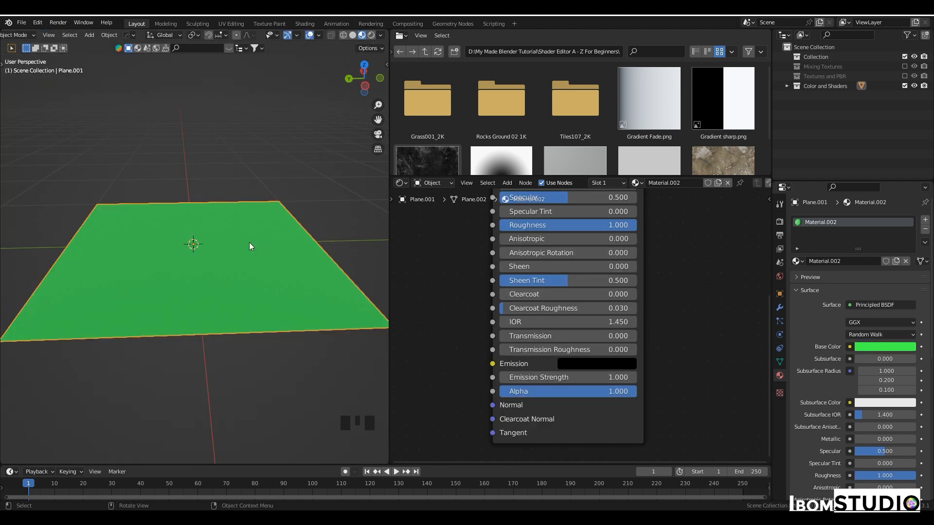
left_click(587, 379)
type("5")
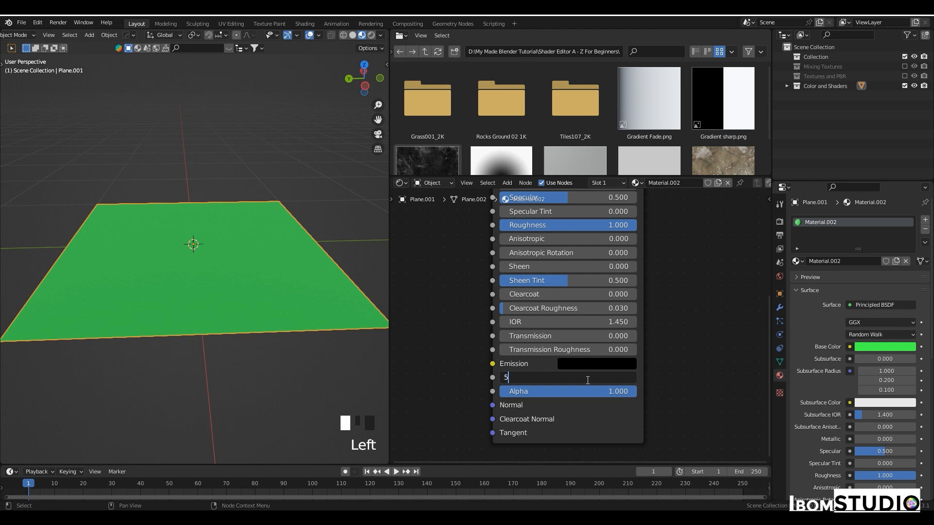
key("Return")
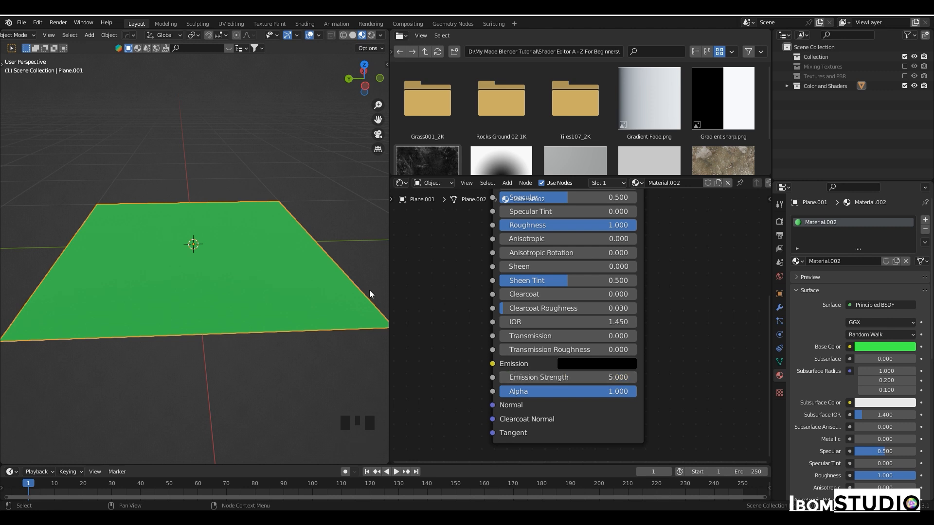
Raise the Principled BSDF's Emission colour from black to full brightness and tint it vivid green
left_click(578, 363)
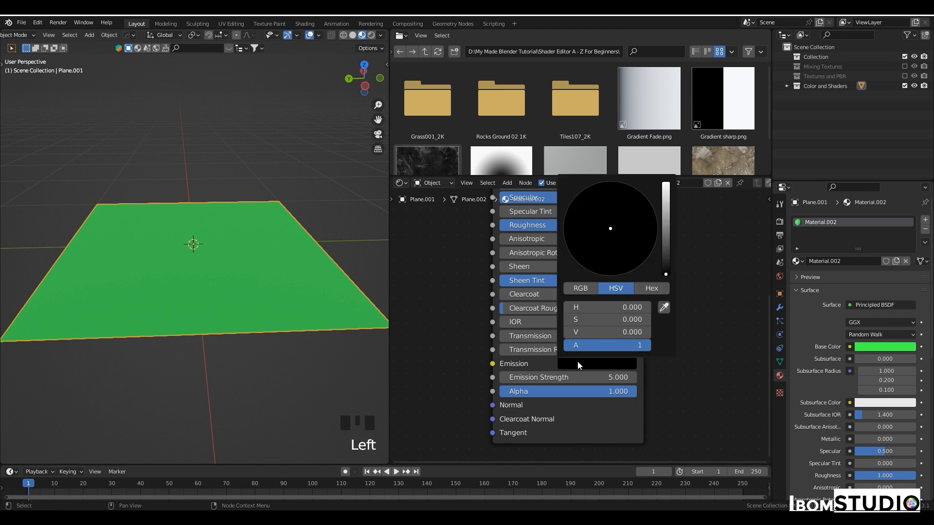
left_click_drag(663, 222, 665, 183)
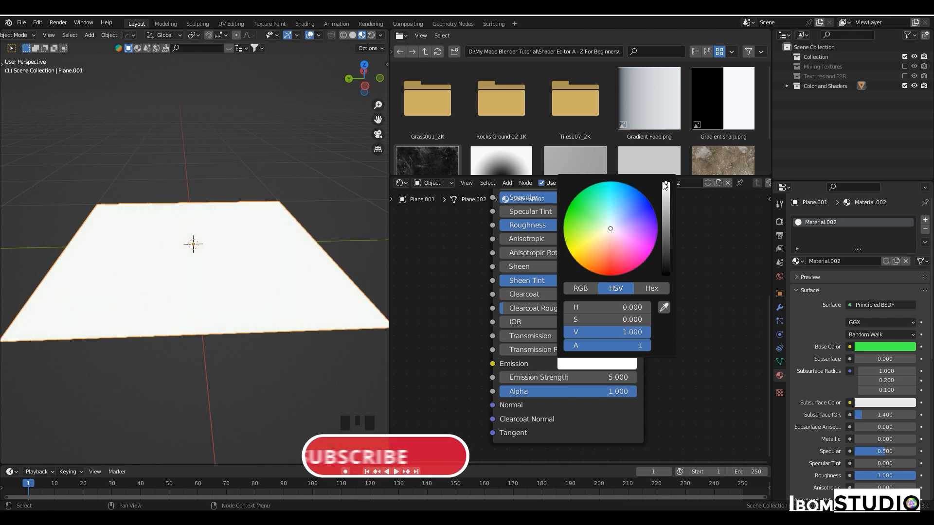
left_click(590, 211)
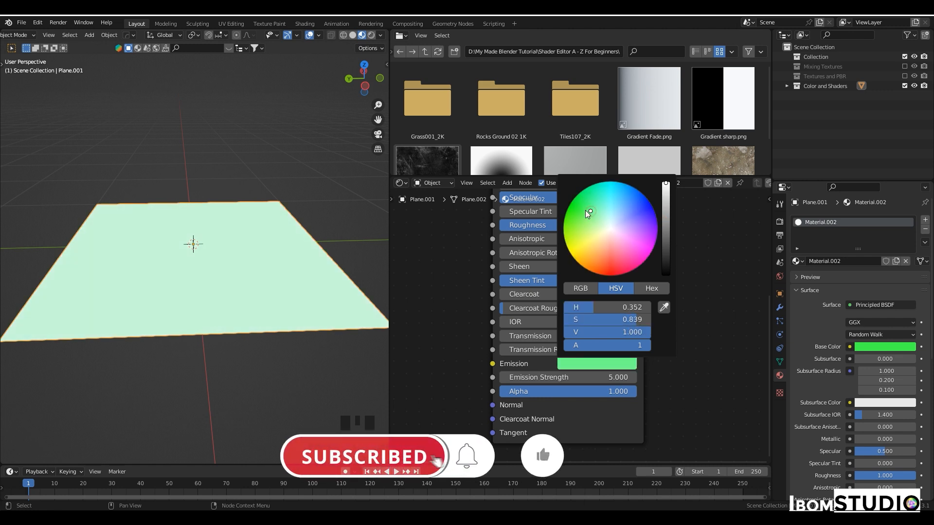
Switch the 3D viewport to rendered shading and inspect the emissive plane from several angles
left_click(371, 35)
mouse_move(229, 214)
middle_mouse_down()
mouse_move(223, 250)
mouse_move(235, 258)
mouse_move(197, 273)
mouse_move(202, 295)
middle_mouse_up()
scroll(197, 272, "down", 3)
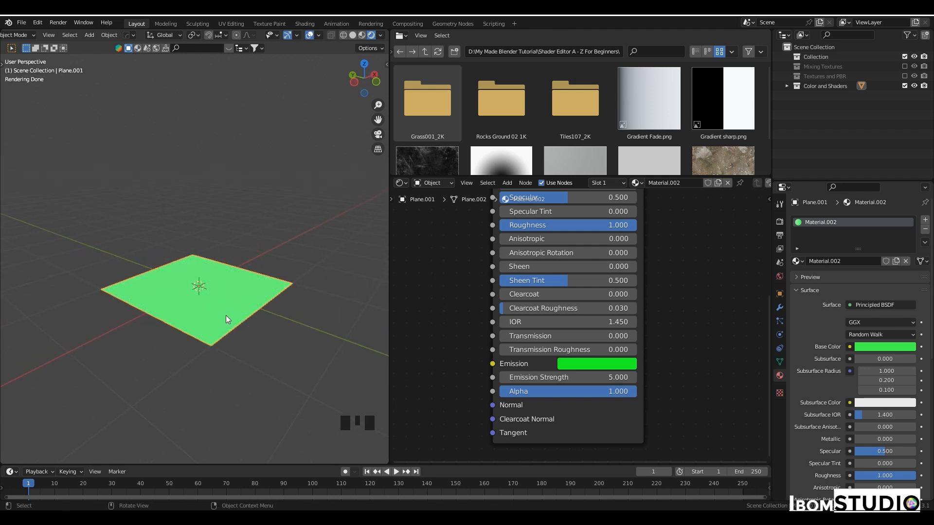
middle_click_drag(227, 314, 199, 299)
scroll(197, 284, "down", 2)
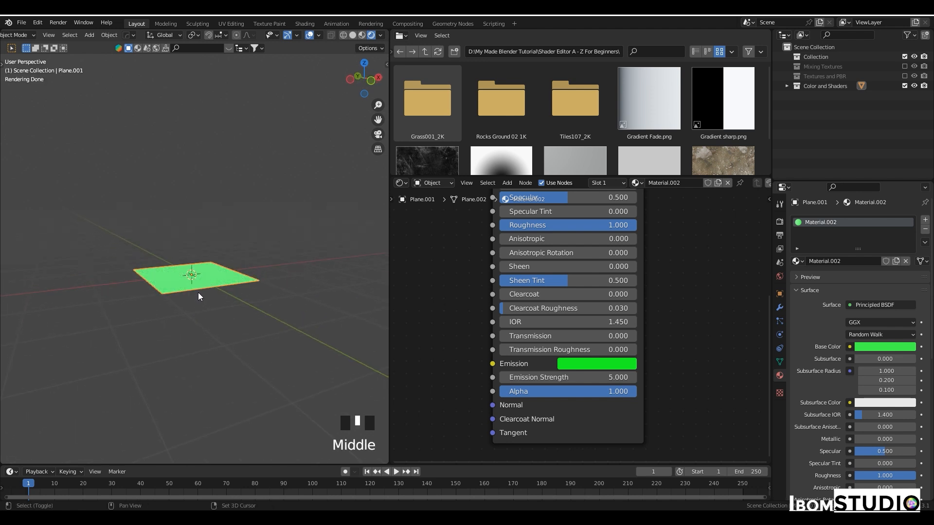
Add a cube and scale it up so that it encloses the plane like a room
key("shift+a")
mouse_move(198, 291)
left_click(256, 66)
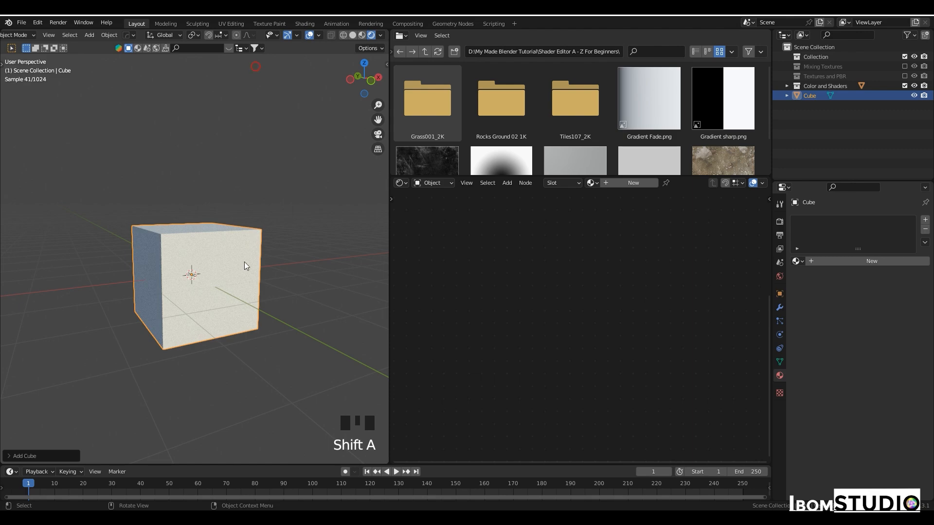
key("s")
left_click(346, 328)
Select the glowing plane inside the enlarged cube and set its Emission Strength to 1
scroll(303, 329, "up", 4)
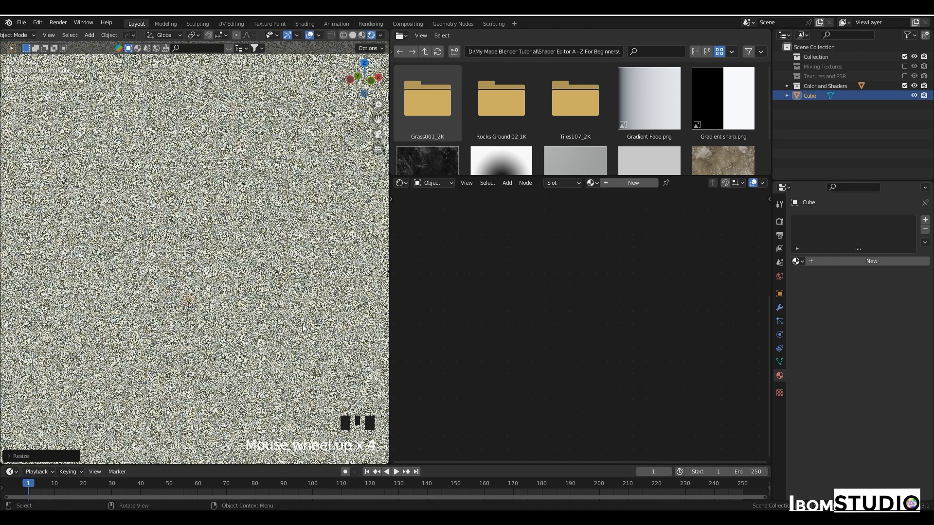
scroll(302, 328, "up", 3)
middle_click_drag(303, 327, 326, 258, "shift")
scroll(311, 275, "down", 2)
scroll(326, 259, "down", 2)
scroll(326, 259, "up", 2)
middle_click_drag(293, 259, 223, 293)
left_click(224, 293)
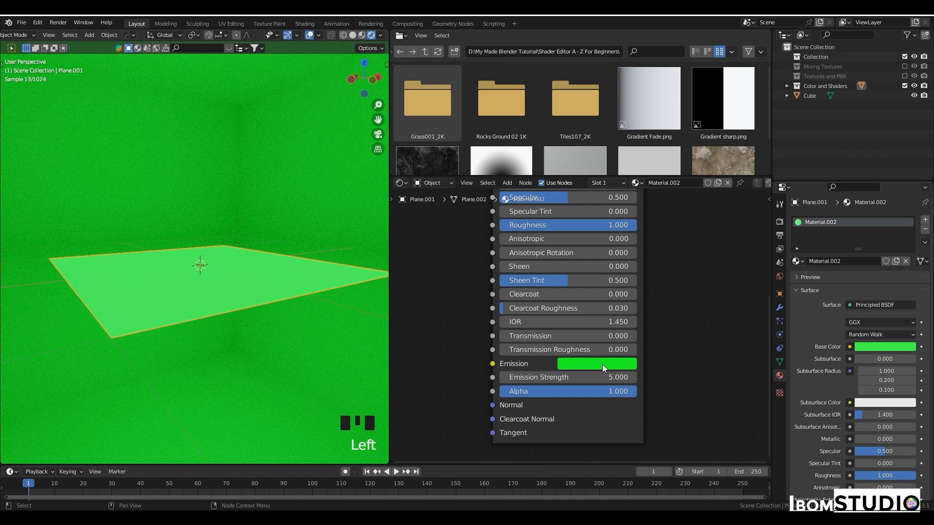
double_click(616, 377)
type("1")
key("Return")
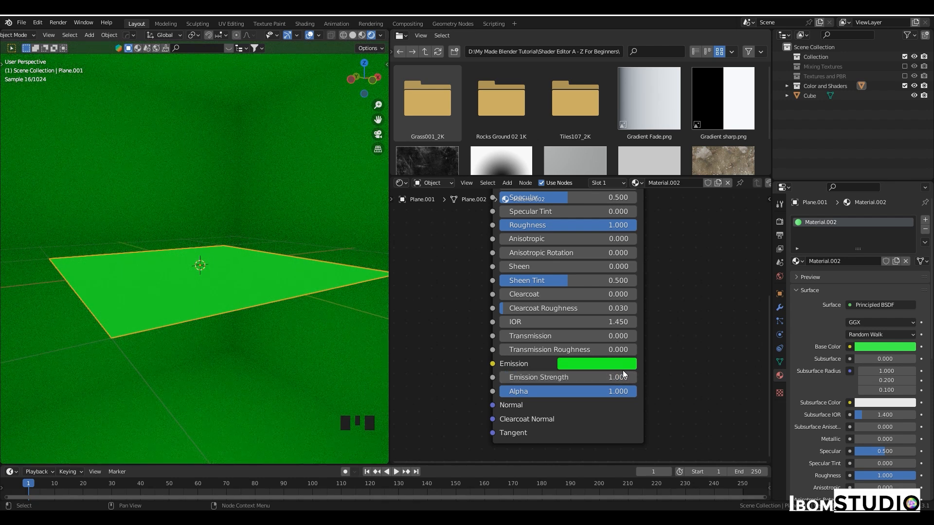
Change the plane's Emission colour to saturated yellow and reduce its brightness value to 0
left_click(608, 364)
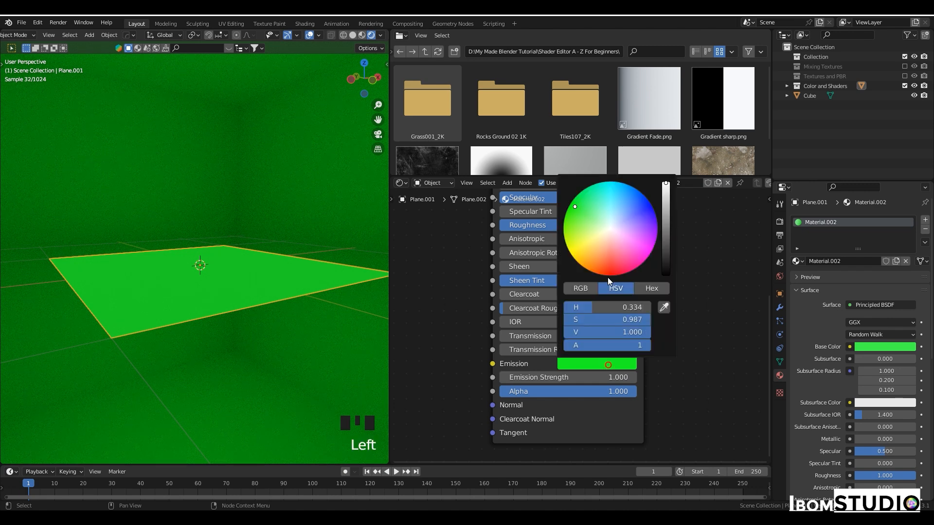
mouse_move(603, 229)
left_mouse_down()
mouse_move(586, 228)
mouse_move(575, 258)
left_mouse_up()
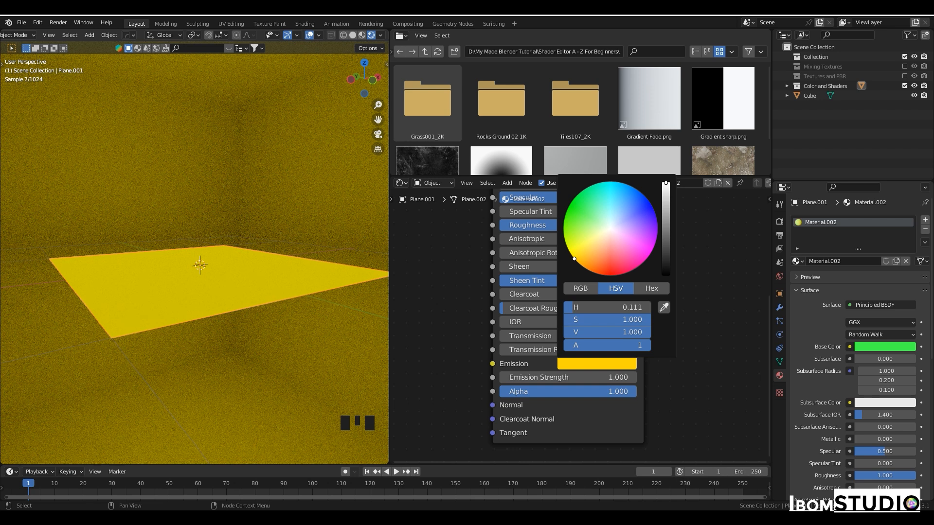
left_click(596, 365)
left_click_drag(667, 200, 666, 274)
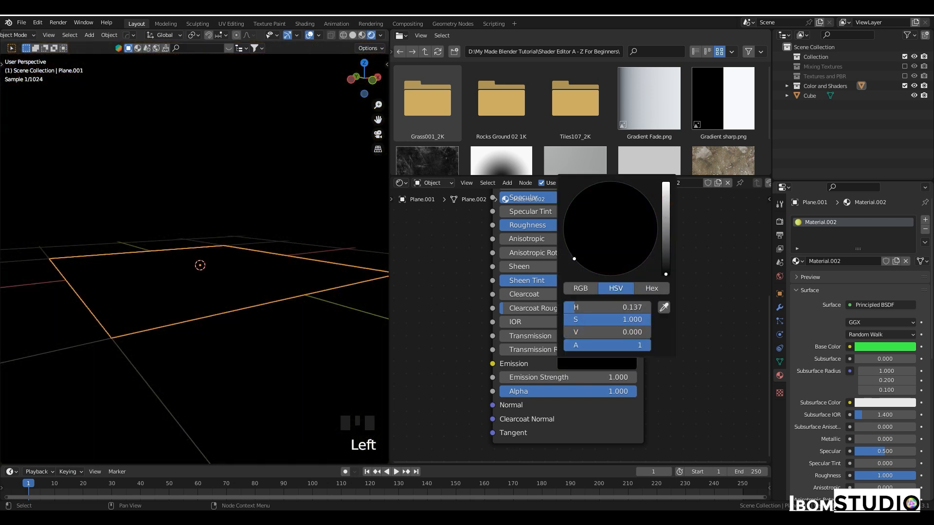
scroll(220, 256, "up", 3)
scroll(220, 256, "up", 2)
mouse_move(220, 255)
middle_mouse_down()
mouse_move(185, 256)
mouse_move(224, 255)
middle_mouse_up()
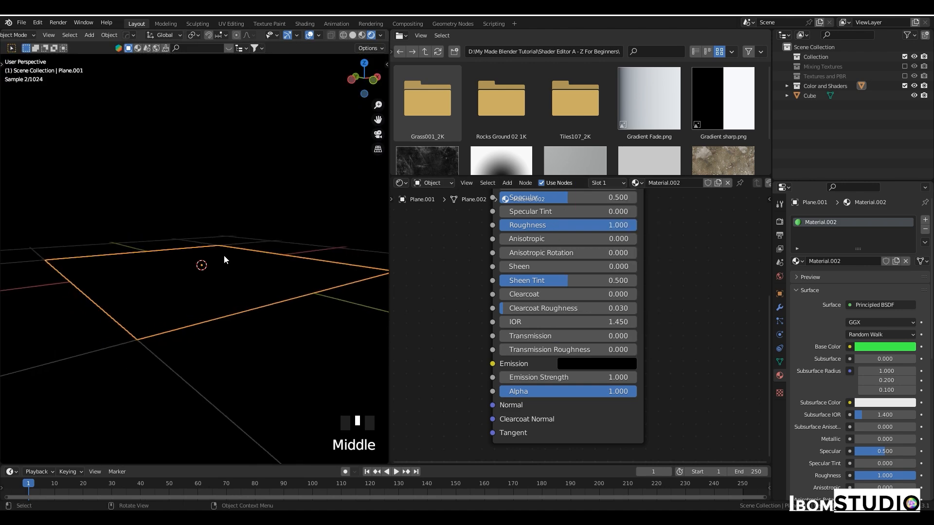
Set the Emission colour to a dark grey with value 0.109 and the Emission Strength to 5
left_click(590, 363)
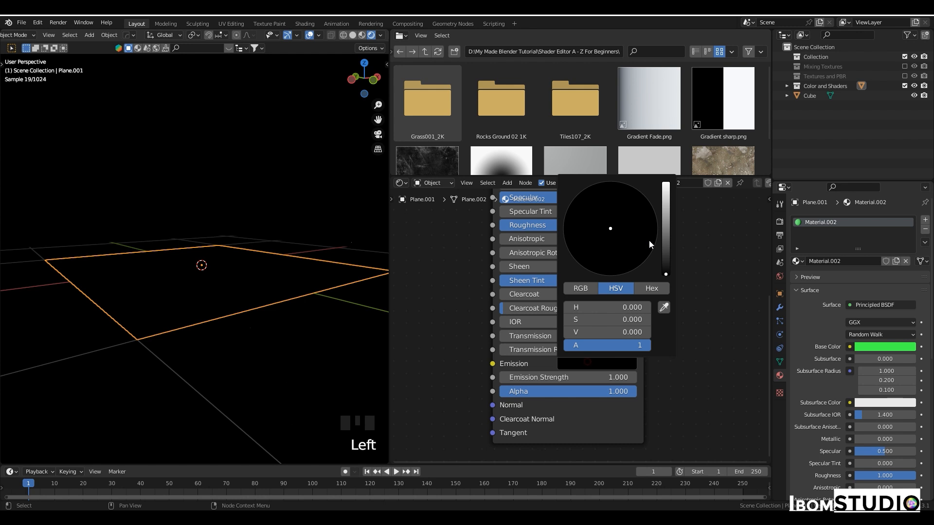
left_click_drag(667, 250, 666, 241)
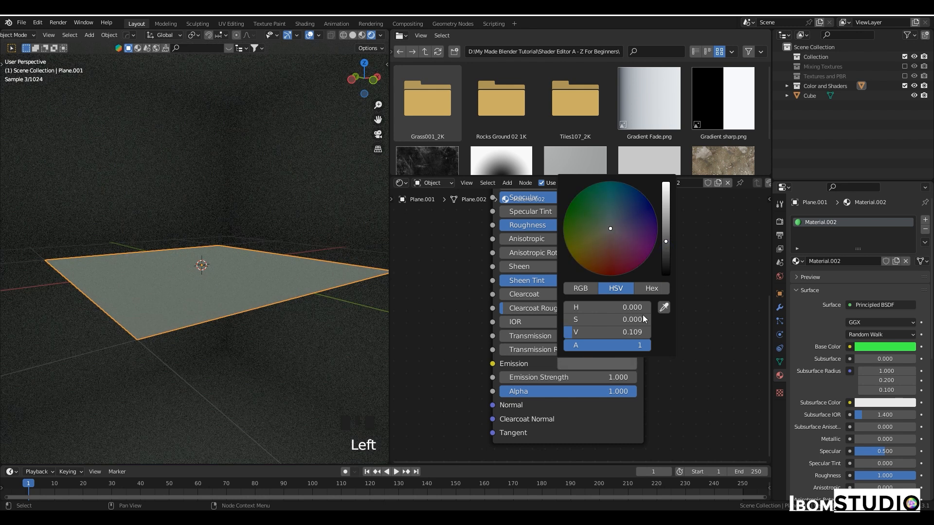
left_click(612, 379)
type("5")
key("Return")
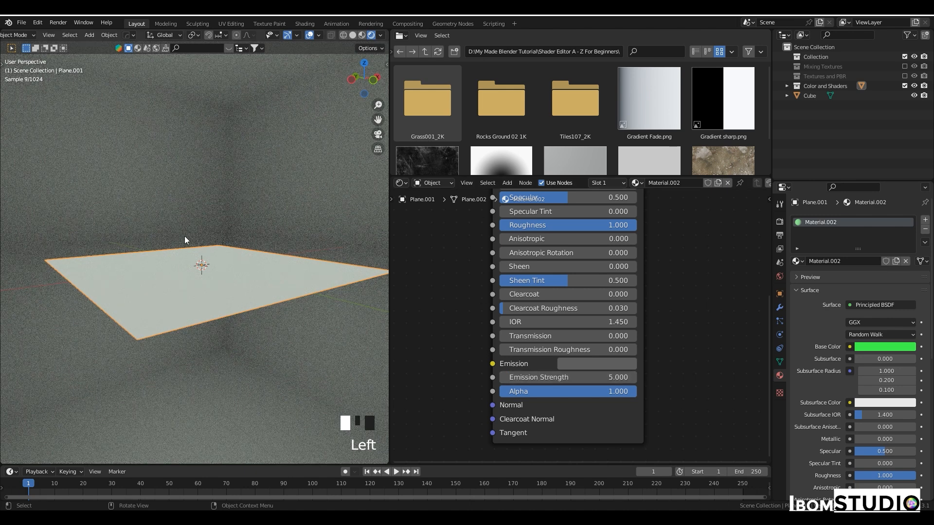
middle_click_drag(213, 254, 252, 279)
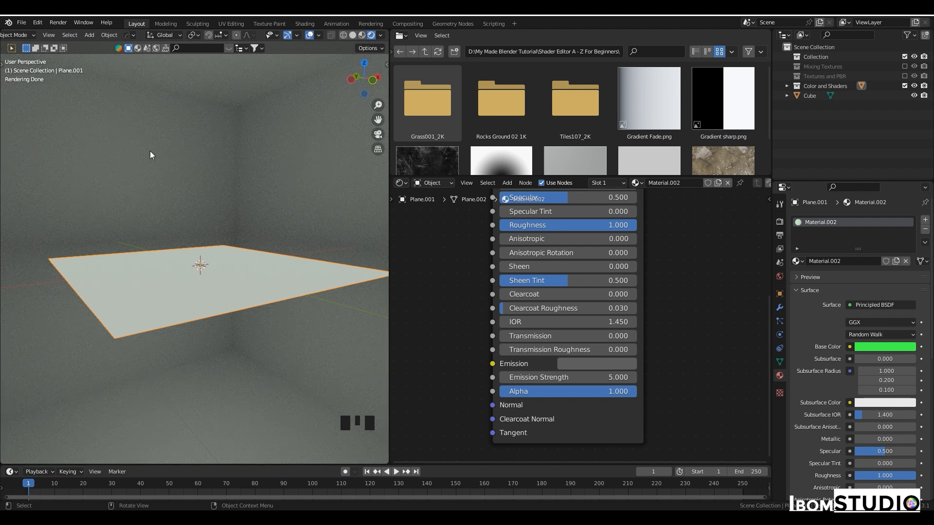
middle_click_drag(241, 168, 217, 191)
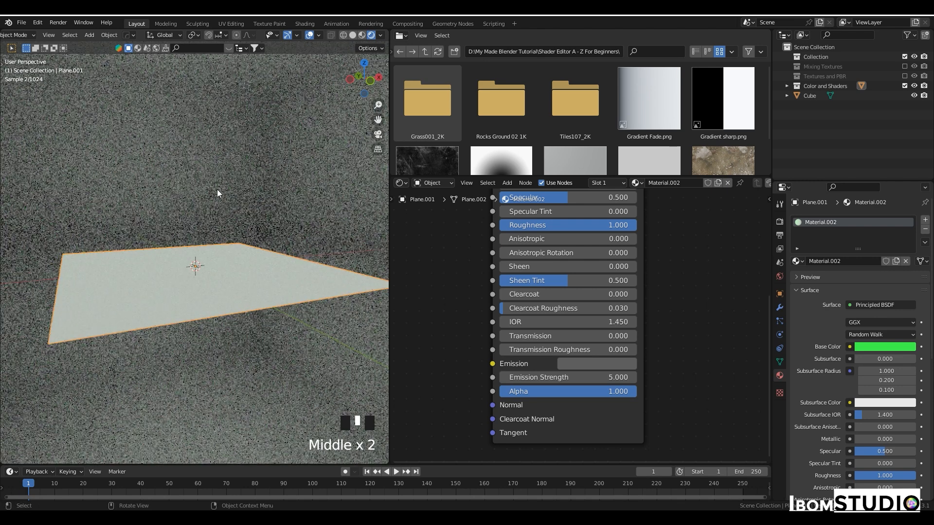
Delete the enclosing cube and bring the whole plane into view
left_click(187, 169)
key("x")
left_click(188, 167)
scroll(193, 216, "down", 4)
middle_click_drag(193, 216, 244, 250)
scroll(217, 219, "up", 3)
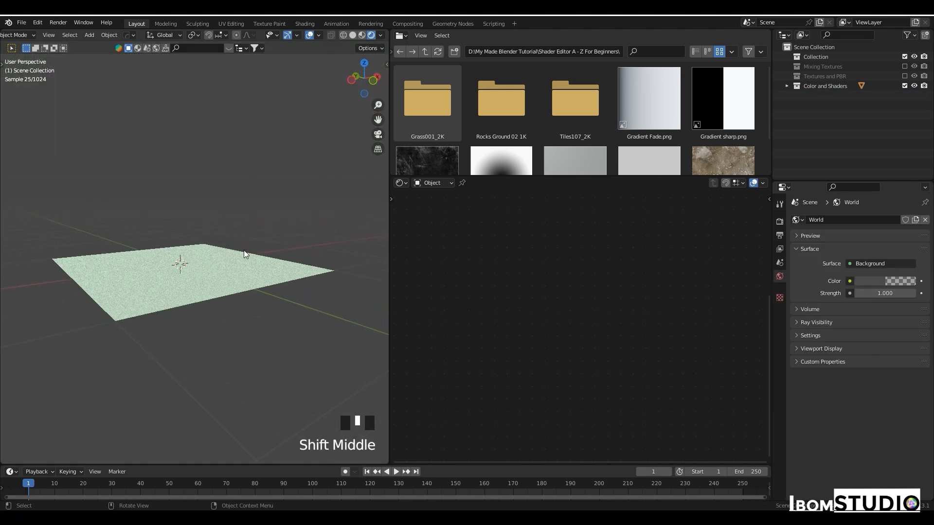
Select the plane and reduce its Principled BSDF Roughness to 0.327
left_click(238, 289)
scroll(530, 305, "down", 4)
middle_click_drag(632, 330, 673, 334)
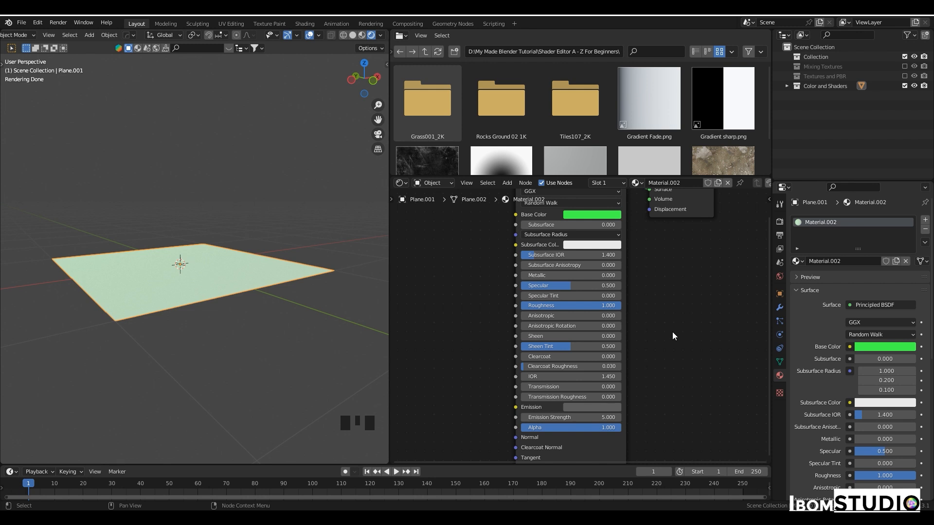
middle_click_drag(673, 334, 672, 357)
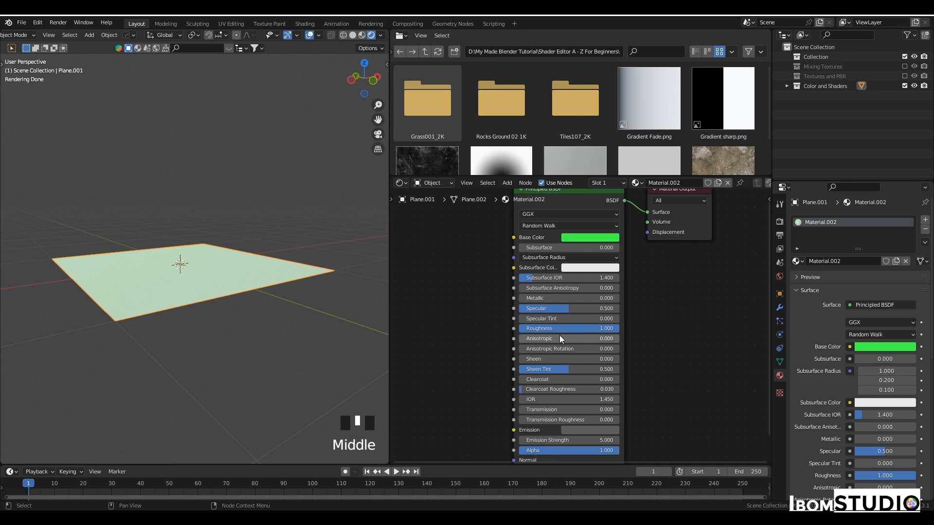
left_click_drag(575, 328, 551, 329)
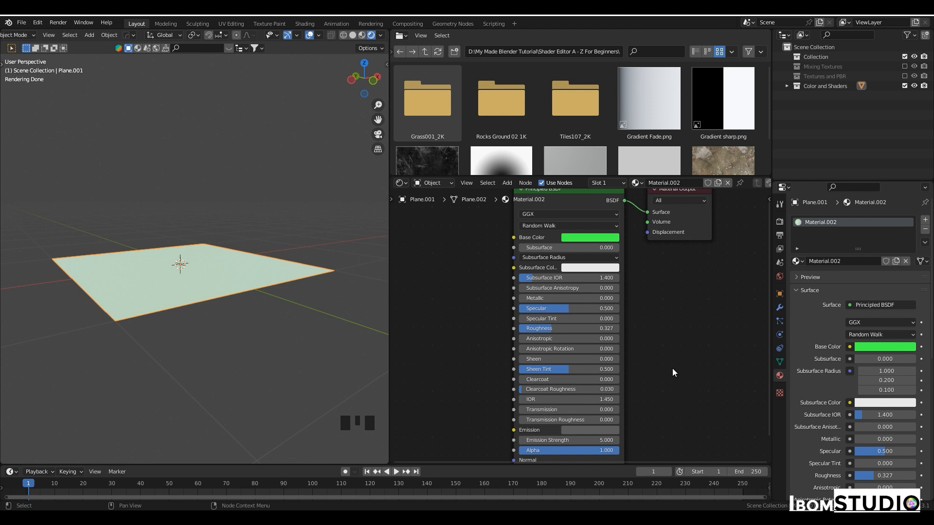
Set the plane material's Emission Strength to 0
middle_click_drag(268, 298, 275, 275)
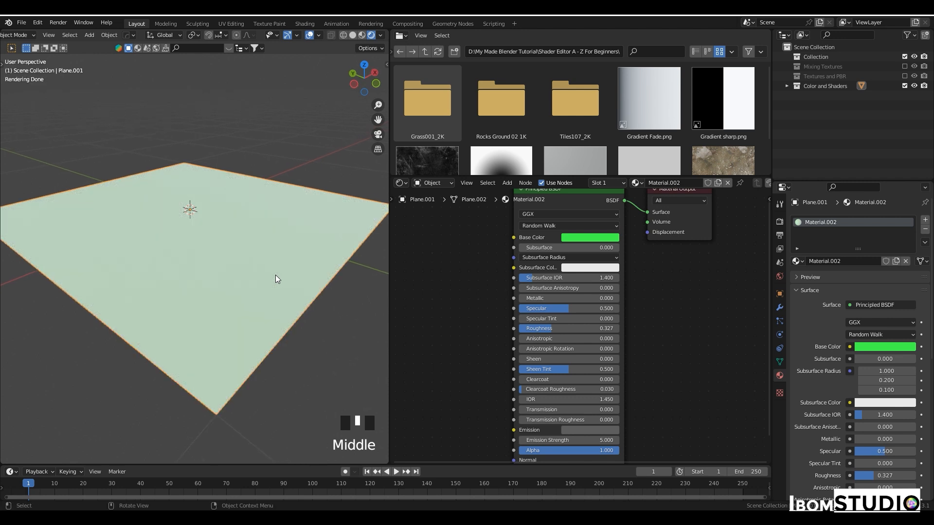
left_click(605, 440)
type("0")
key("Return")
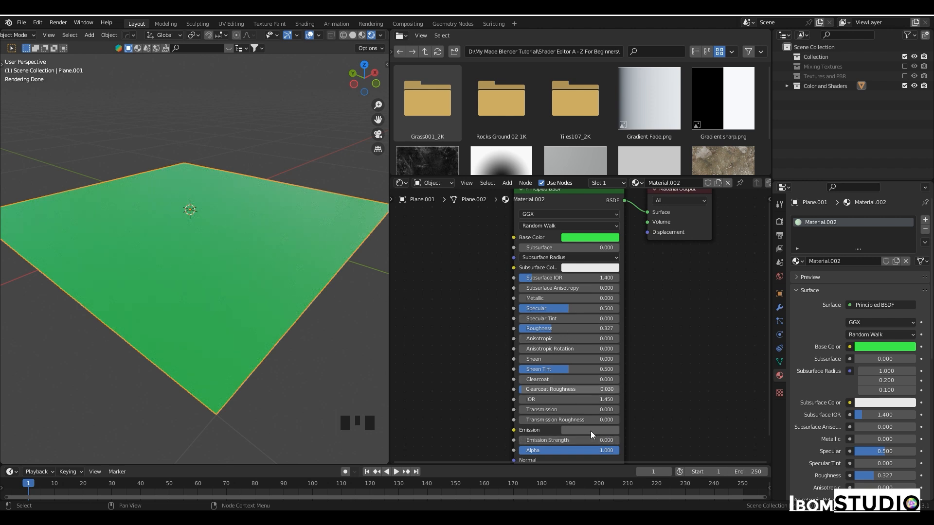
Set the material's Metallic to 1.000 and Roughness to 0.132, and inspect the reflections on the plane
scroll(548, 295, "up", 1)
left_click_drag(533, 293, 622, 295)
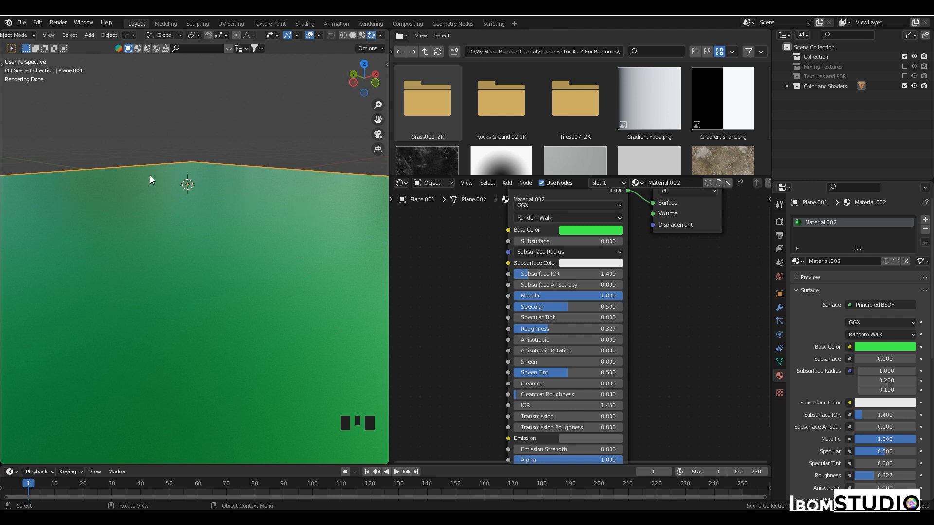
left_click_drag(556, 329, 527, 328)
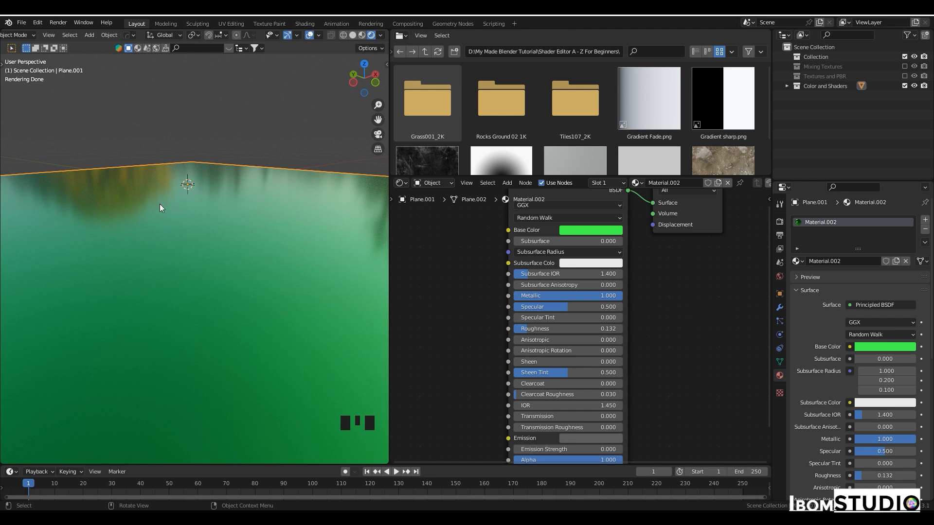
scroll(146, 209, "down", 3)
middle_click_drag(138, 214, 233, 205)
scroll(261, 217, "up", 4)
scroll(234, 209, "down", 2)
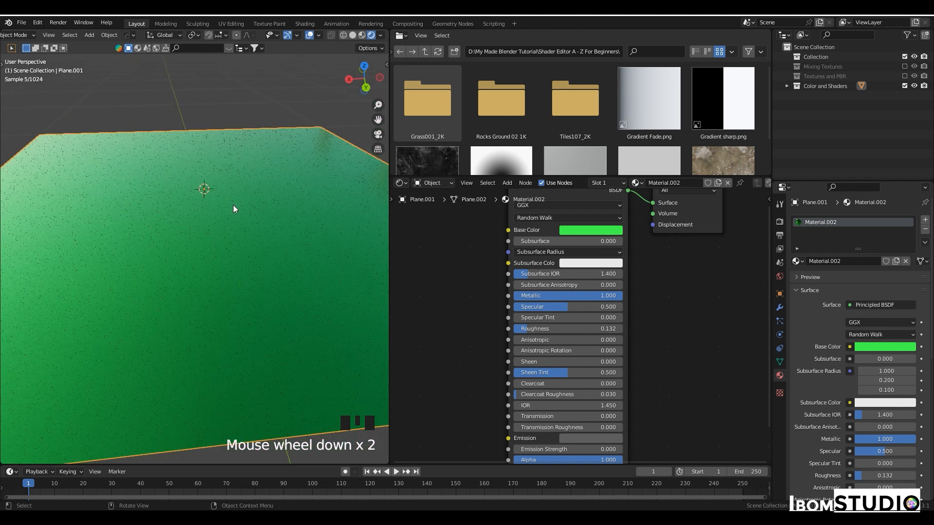
Change the Principled BSDF's Base Color to a golden yellow
middle_click_drag(655, 270, 643, 328)
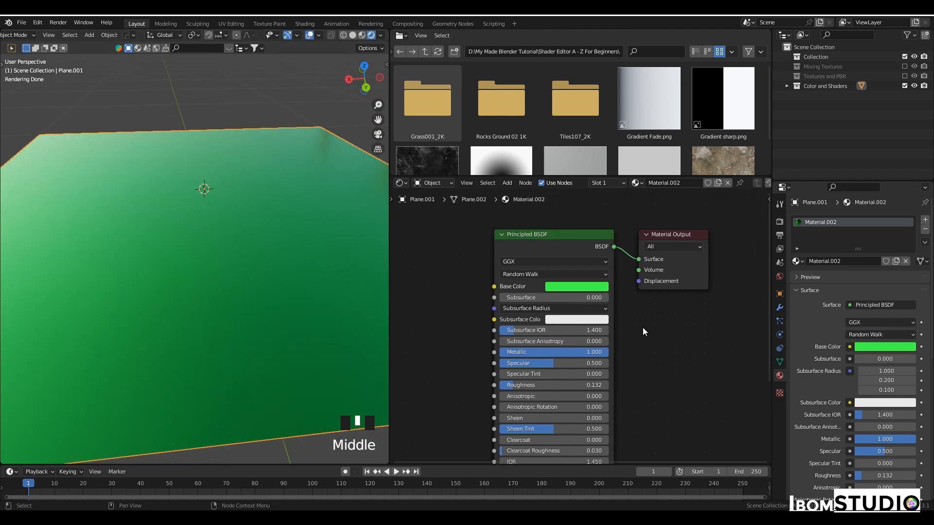
scroll(580, 273, "up", 3)
left_click(580, 273)
left_click_drag(569, 159, 567, 160)
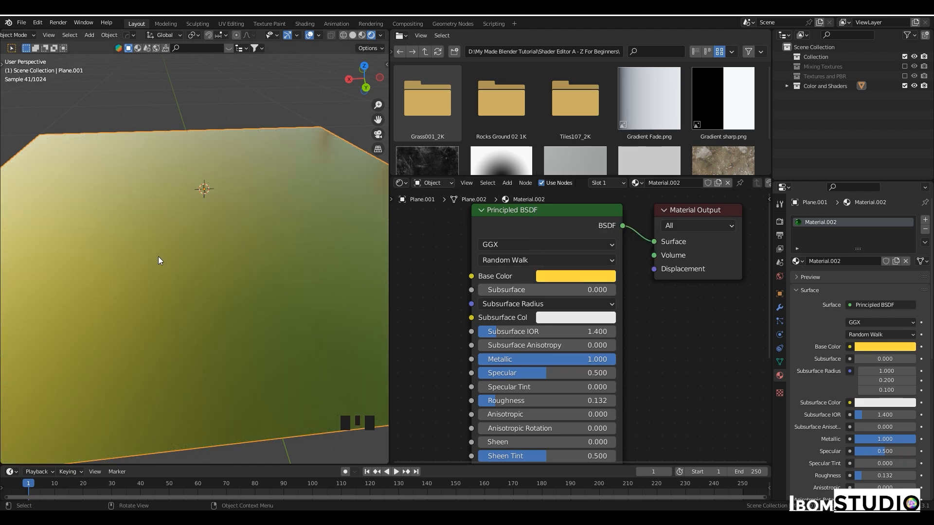
Compare the golden plane with Metallic lowered to 0.000 and restored to 1.000
scroll(186, 283, "down", 2)
middle_click_drag(211, 281, 234, 283)
scroll(244, 283, "down", 1)
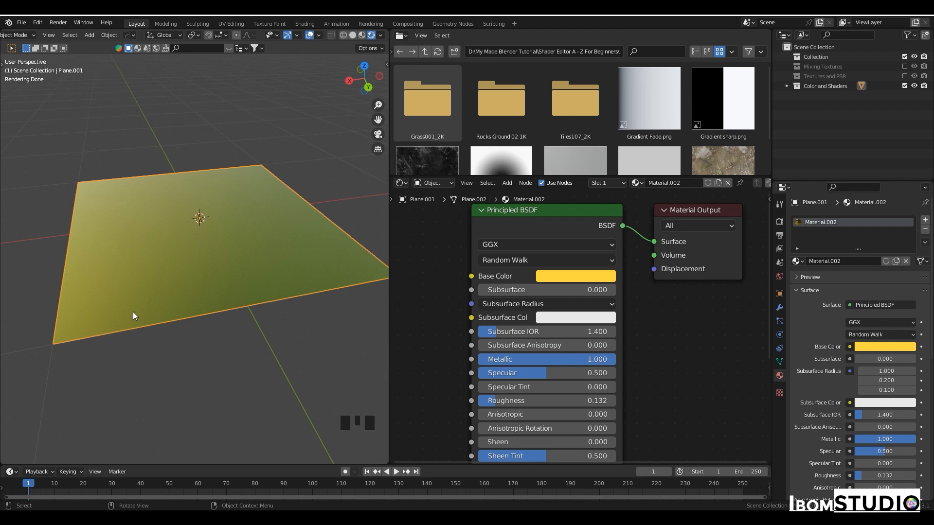
left_click_drag(586, 361, 490, 359)
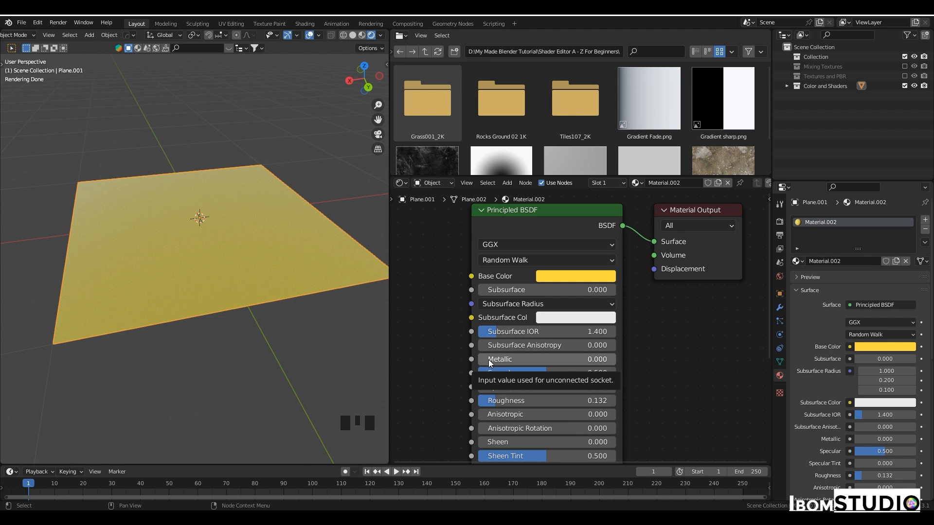
left_click_drag(489, 361, 616, 361)
Change the Principled BSDF's Base Color to a pale, slightly warm grey
left_click(568, 278)
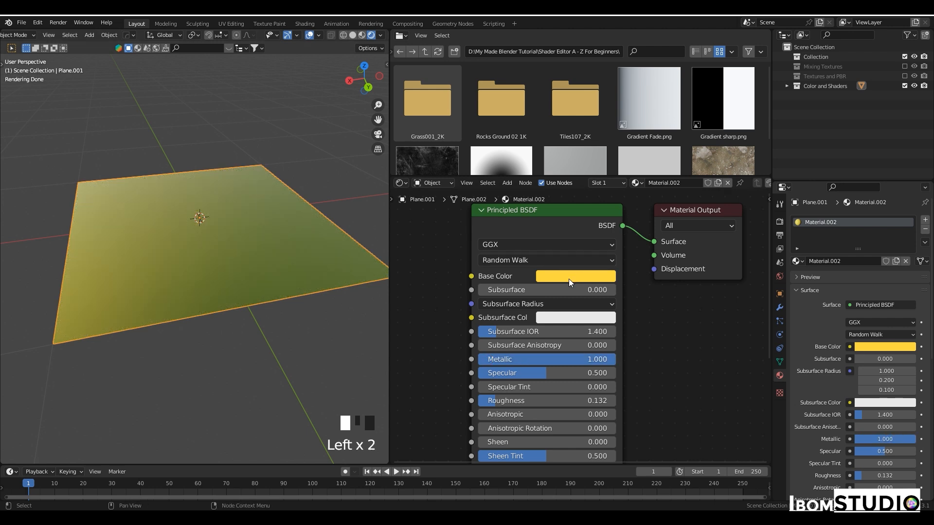
left_click(587, 143)
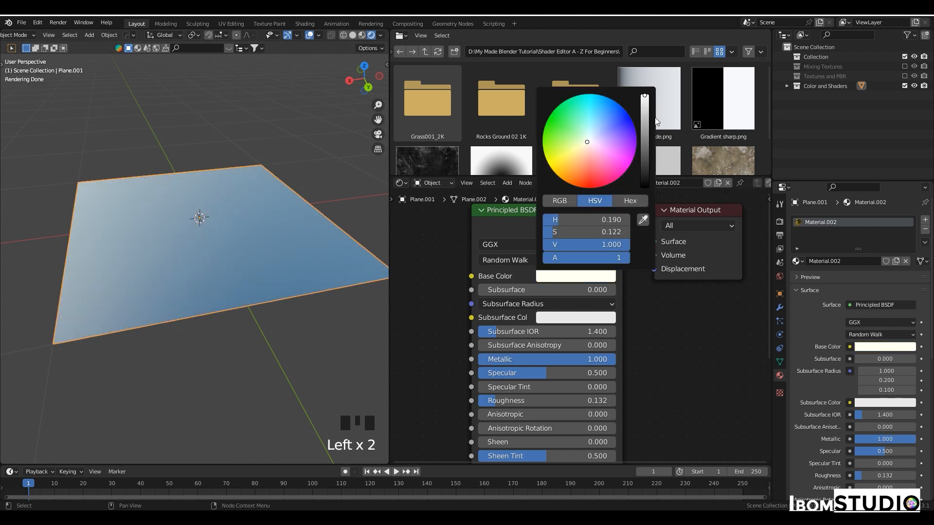
left_click_drag(645, 108, 644, 124)
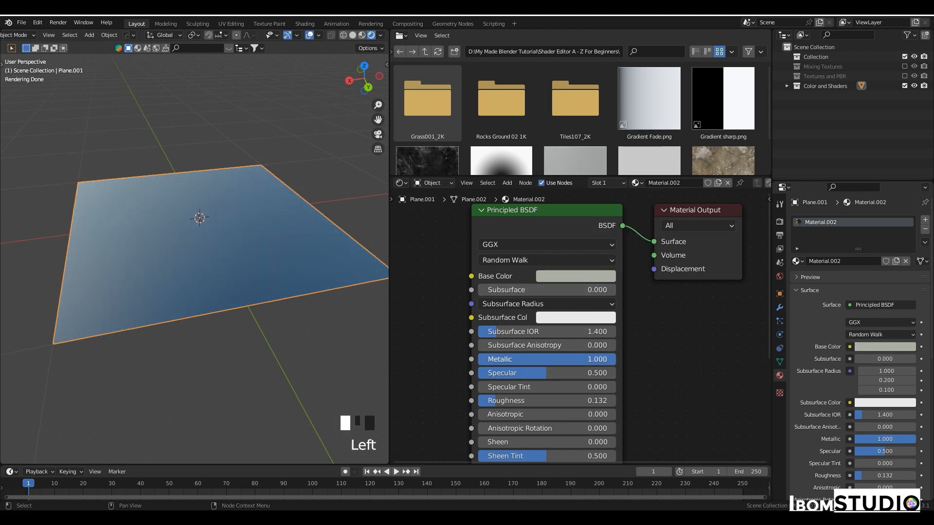
Set the grey material's Metallic to 0.000 and inspect the plane's surface
left_click_drag(576, 359, 487, 359)
middle_click_drag(208, 291, 238, 299)
scroll(222, 276, "up", 2)
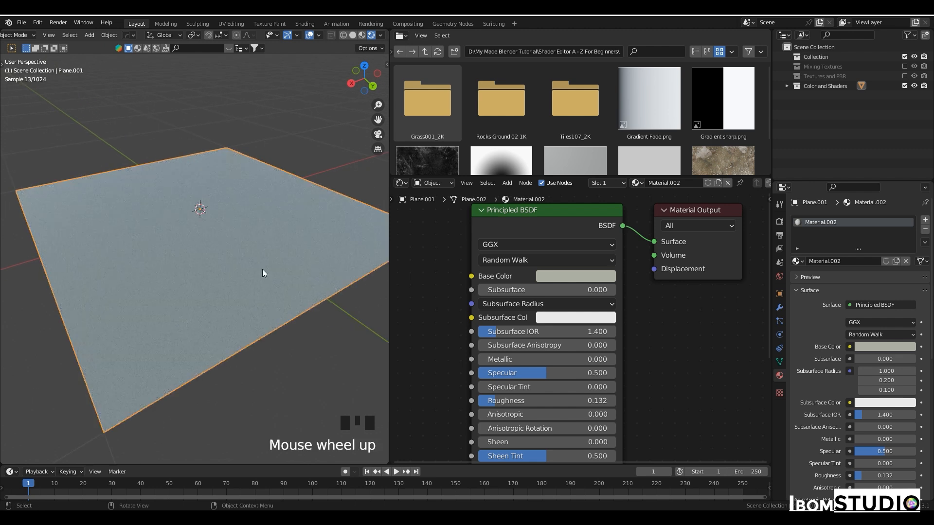
Brighten the Principled BSDF's Base Color to a warm near-white with a value of 1.000
left_click(576, 277)
left_click_drag(649, 125, 644, 96)
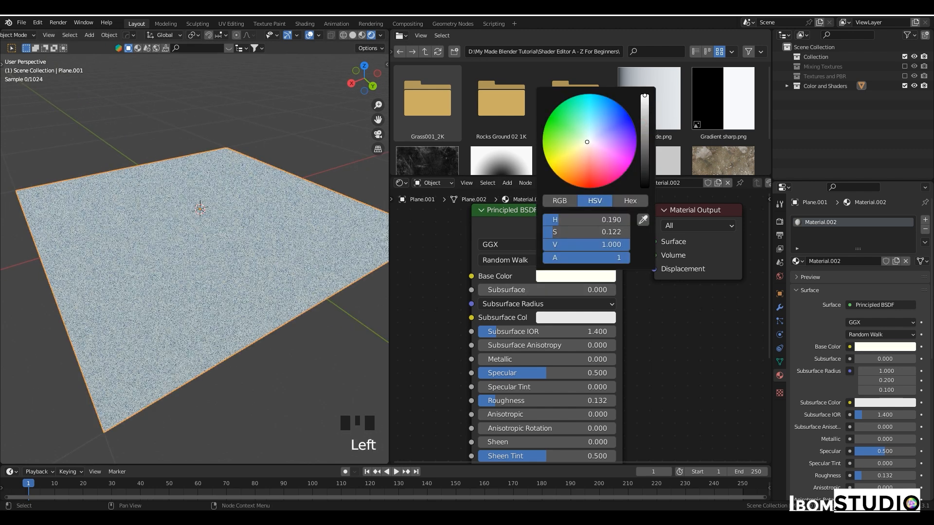
middle_click_drag(261, 273, 178, 281)
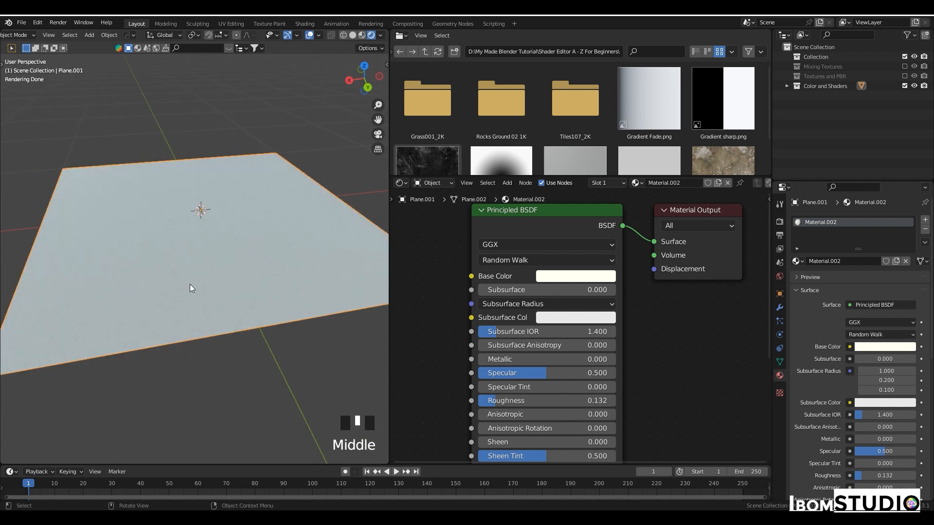
scroll(189, 284, "down", 1)
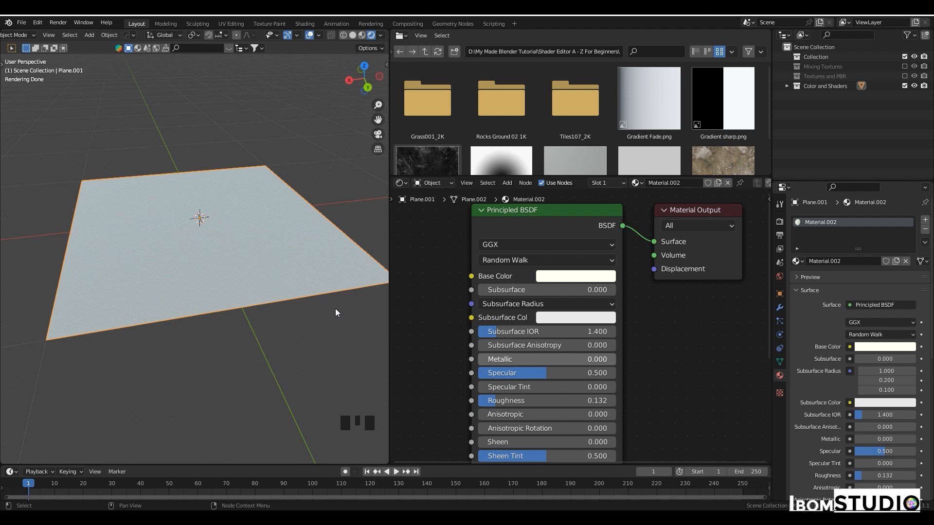
Set the near-white material's Metallic to 1.000 and inspect the plane's reflections from several angles
left_click_drag(500, 363, 616, 362)
middle_click_drag(209, 261, 125, 260)
middle_click_drag(232, 255, 256, 239)
scroll(225, 263, "up", 2)
middle_click_drag(226, 263, 202, 253)
scroll(568, 284, "down", 4)
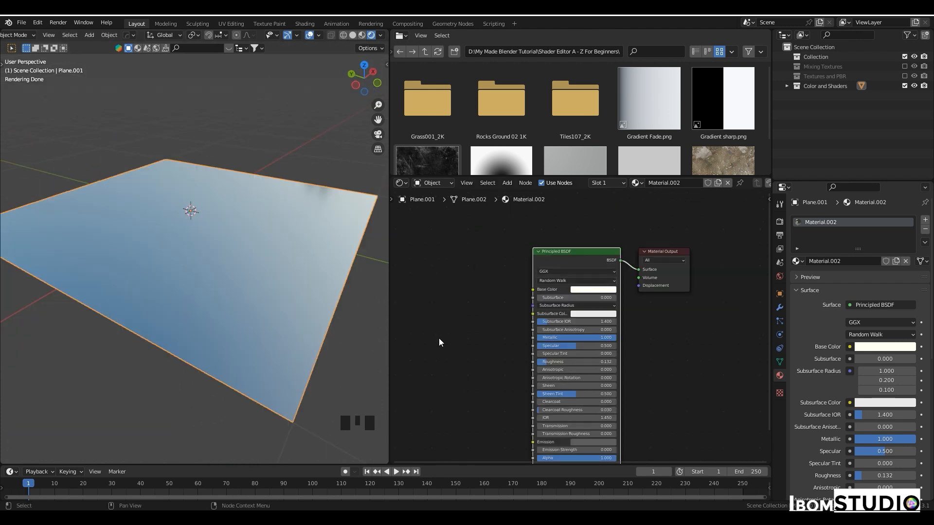
Delete the Principled BSDF node from the plane's material
left_click(567, 255)
left_click(567, 255)
key("x")
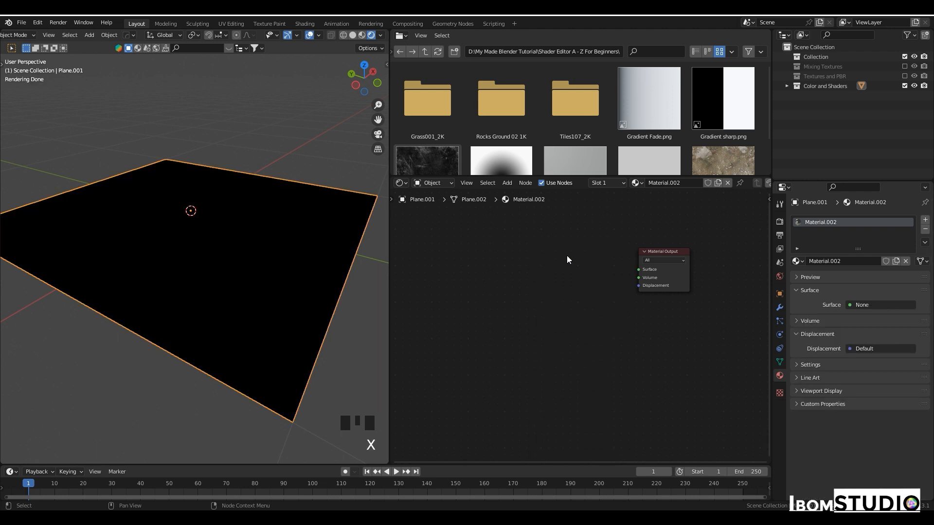
Add a Glass BSDF, connect it to the Material Output's Surface input and inspect the plane
key("shift+a")
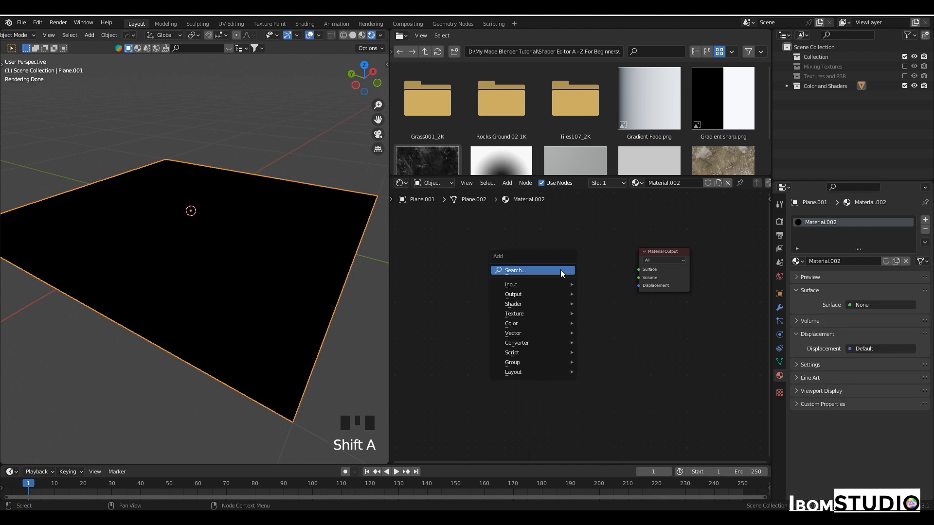
mouse_move(551, 305)
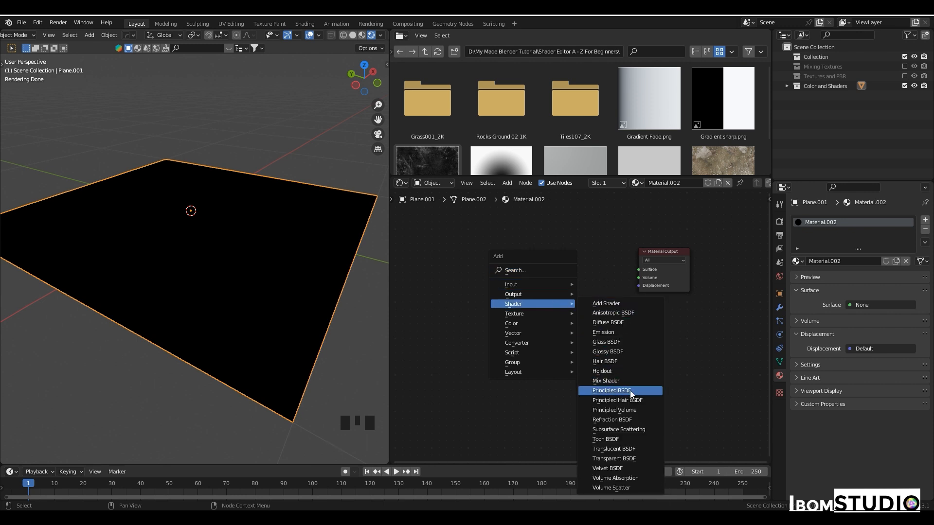
left_click(606, 342)
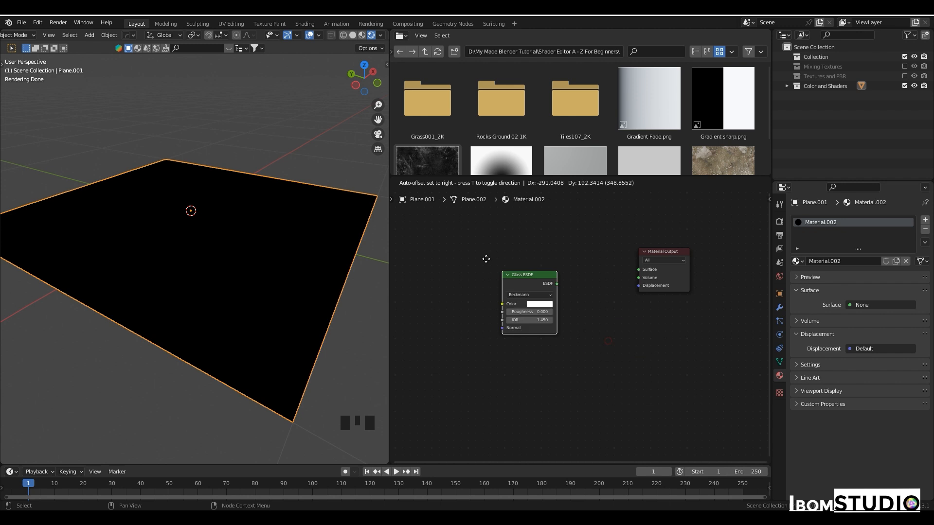
left_click(492, 246)
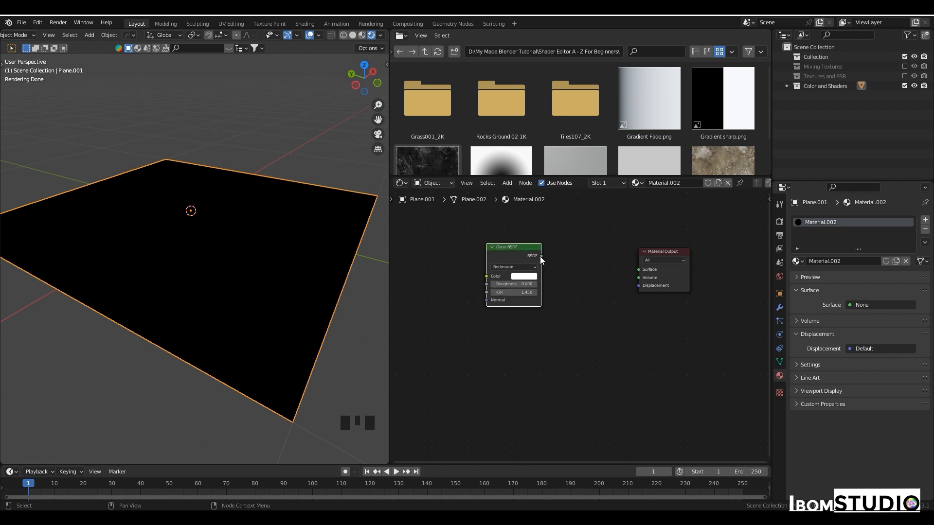
left_click_drag(541, 256, 638, 269)
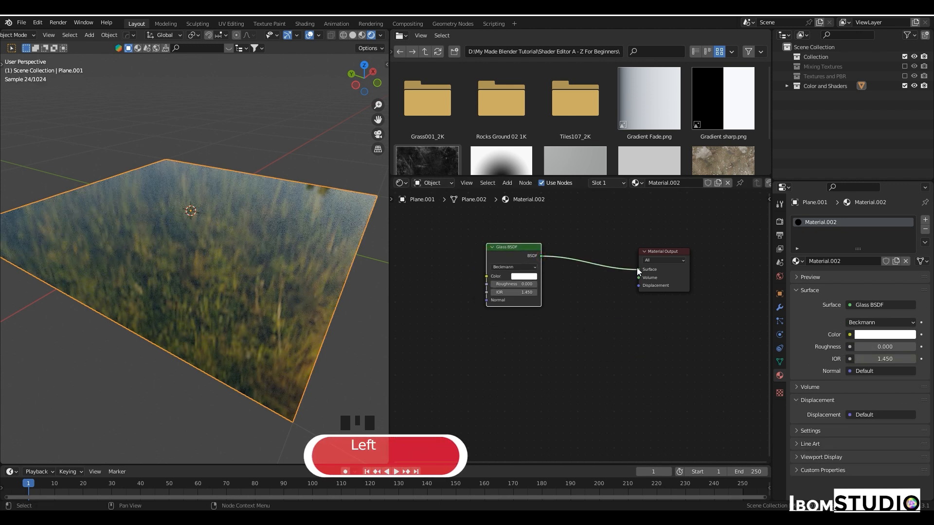
middle_click_drag(203, 261, 250, 263)
scroll(211, 259, "up", 2)
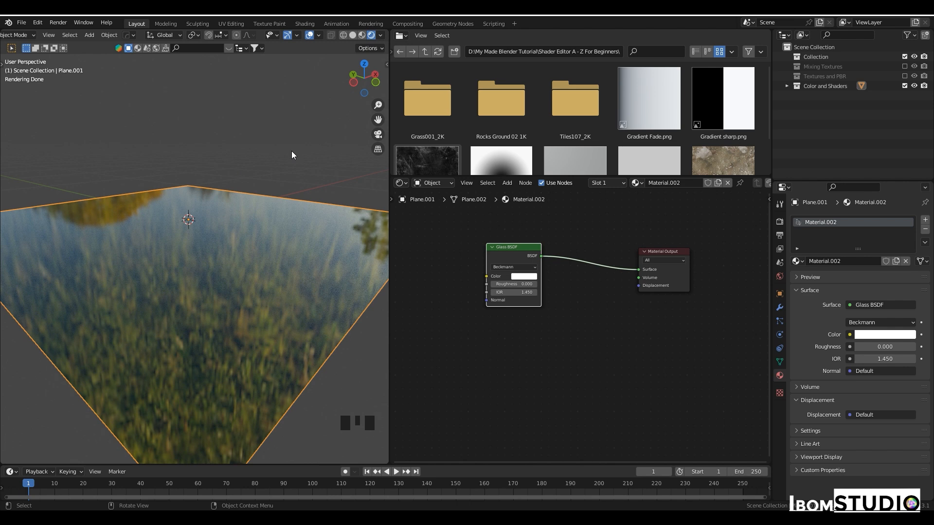
mouse_move(213, 256)
middle_mouse_down()
mouse_move(176, 247)
mouse_move(198, 270)
mouse_move(229, 261)
middle_mouse_up()
middle_click_drag(228, 256, 220, 250)
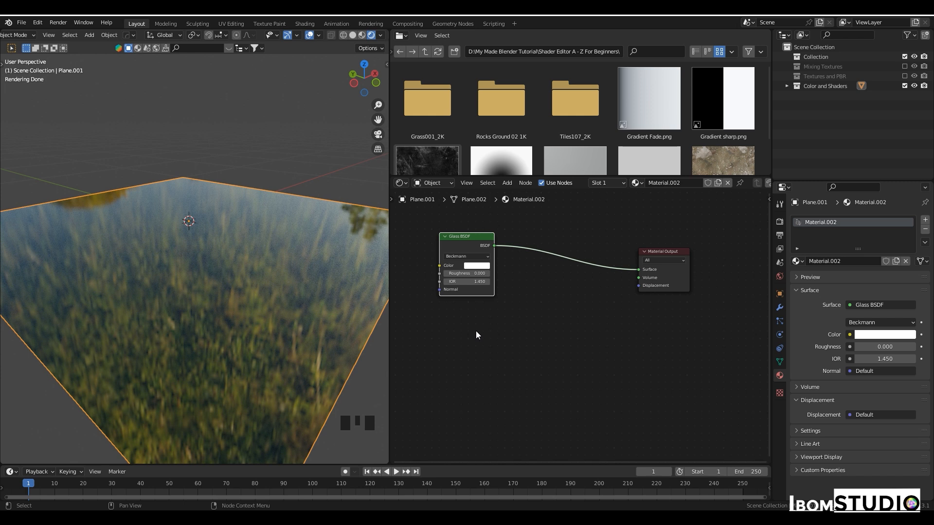
Add an Emission shader below the Glass BSDF and set its colour to light blue
key("shift+a")
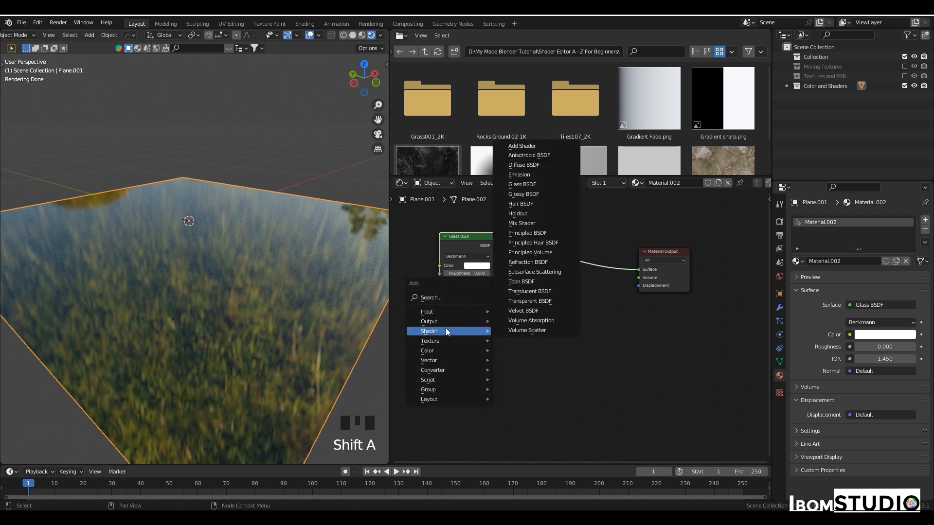
left_click(520, 174)
left_click(472, 335)
left_click(502, 242)
Connect the Emission shader to the Material Output's Surface input in place of the Glass BSDF
left_click_drag(491, 322, 636, 271)
scroll(240, 269, "down", 2)
mouse_move(240, 270)
middle_mouse_down()
mouse_move(211, 267)
mouse_move(250, 265)
mouse_move(234, 266)
middle_mouse_up()
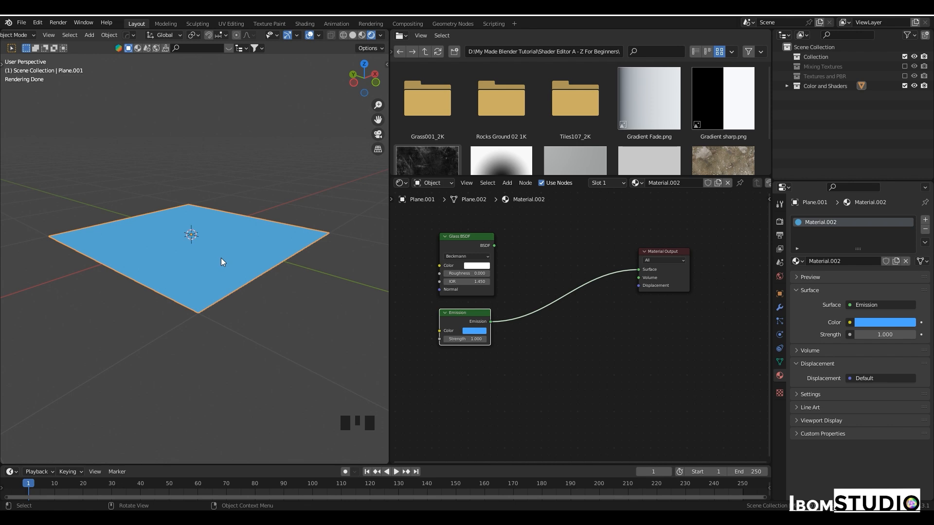
Add a cube around the plane and scale it up until it encloses the view
key("shift+a")
left_click(266, 270)
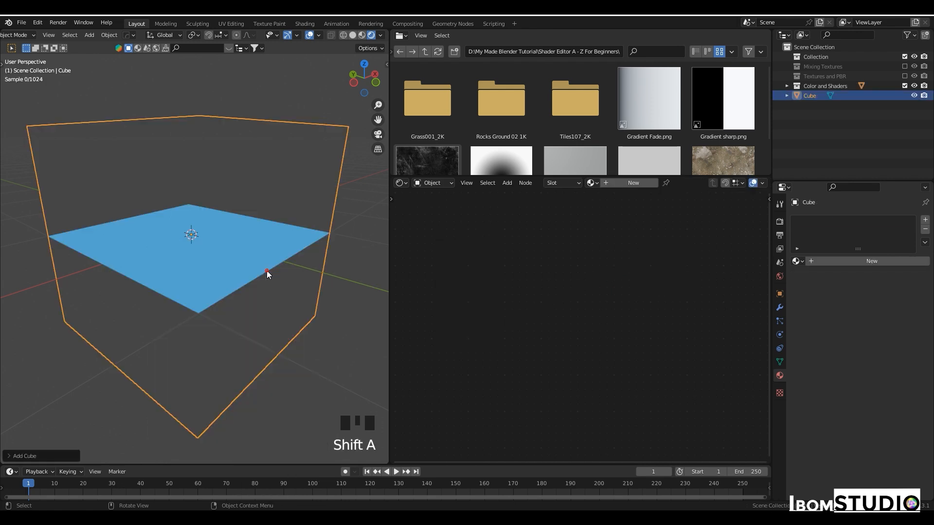
key("s")
left_click(304, 332)
scroll(304, 332, "up", 2)
middle_click_drag(283, 325, 247, 331, "shift")
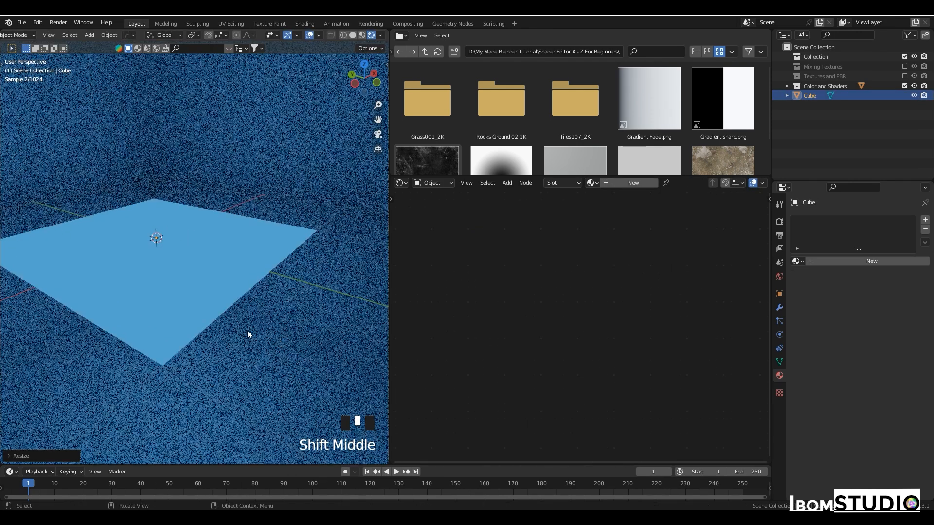
Add a Mix Shader node to the plane's material, between the Glass BSDF and the Material Output
left_click(224, 295)
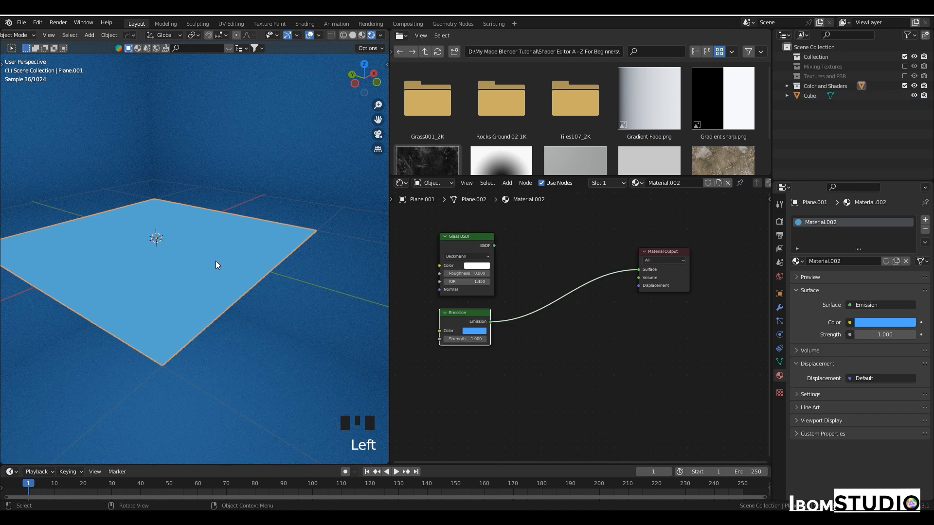
left_click(463, 242)
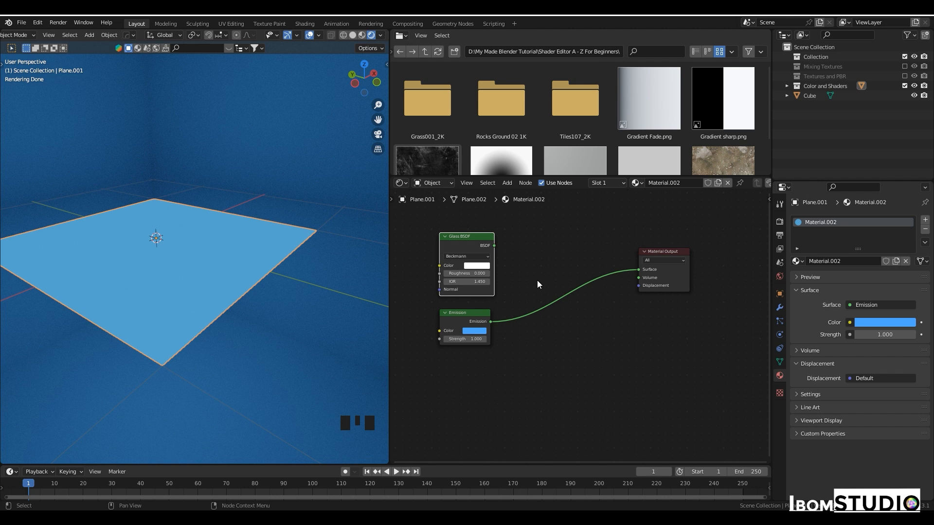
key("shift+a")
mouse_move(521, 314)
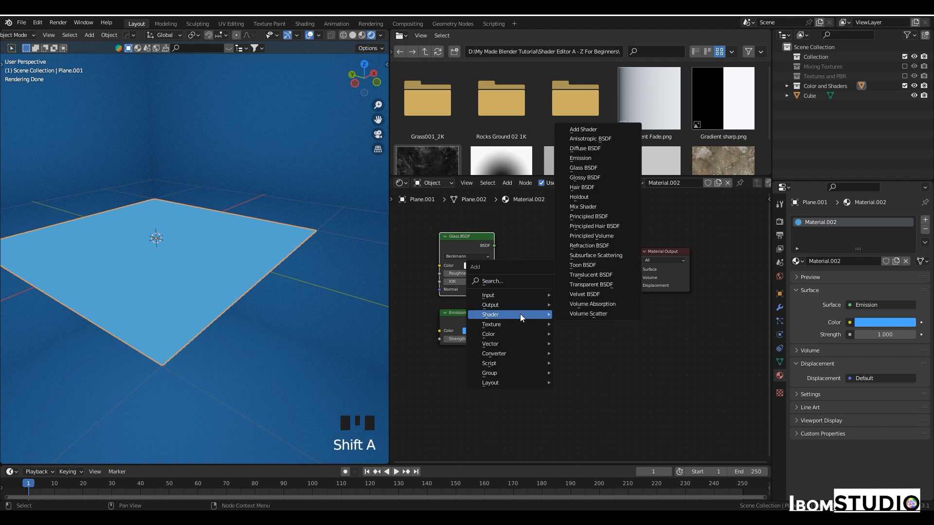
left_click(587, 208)
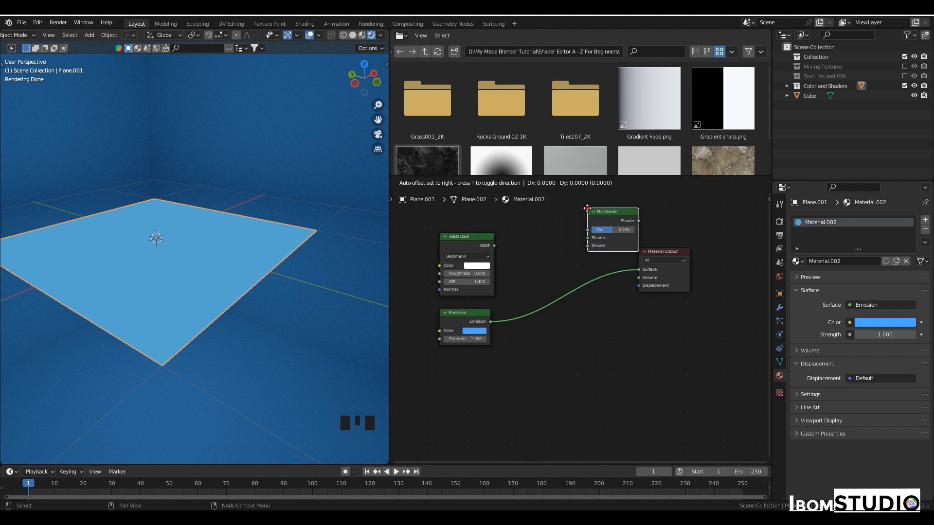
left_click(542, 231)
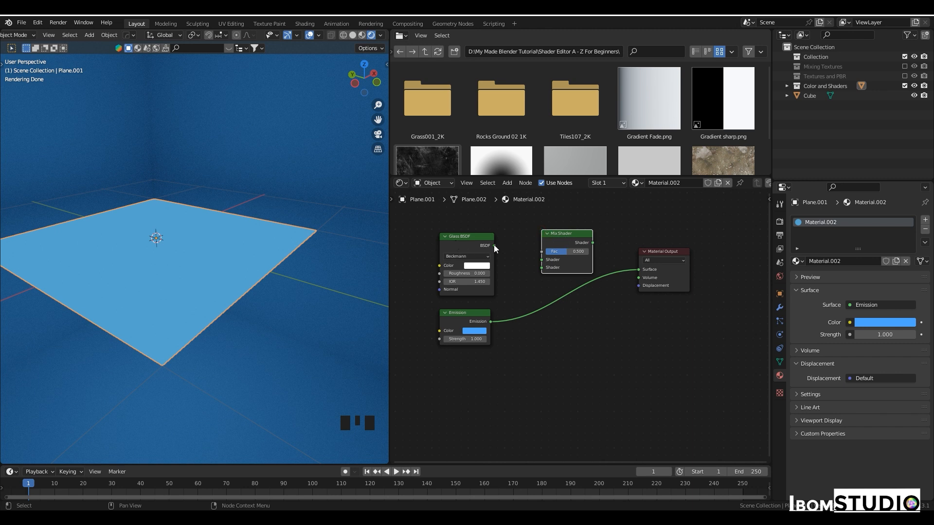
Feed the Glass BSDF and Emission into the Mix Shader and connect its output to the Material Output's Surface
left_click_drag(494, 245, 541, 258)
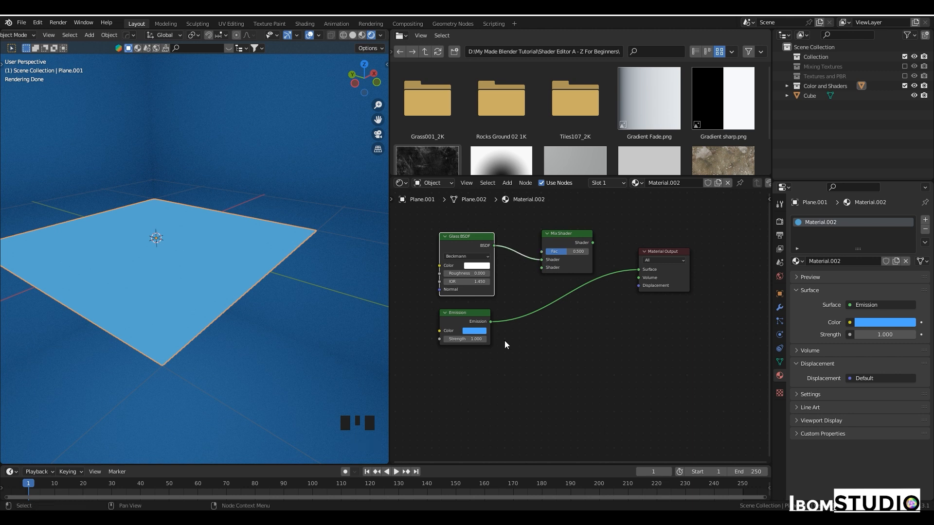
left_click_drag(490, 321, 639, 267)
middle_click_drag(224, 277, 277, 284)
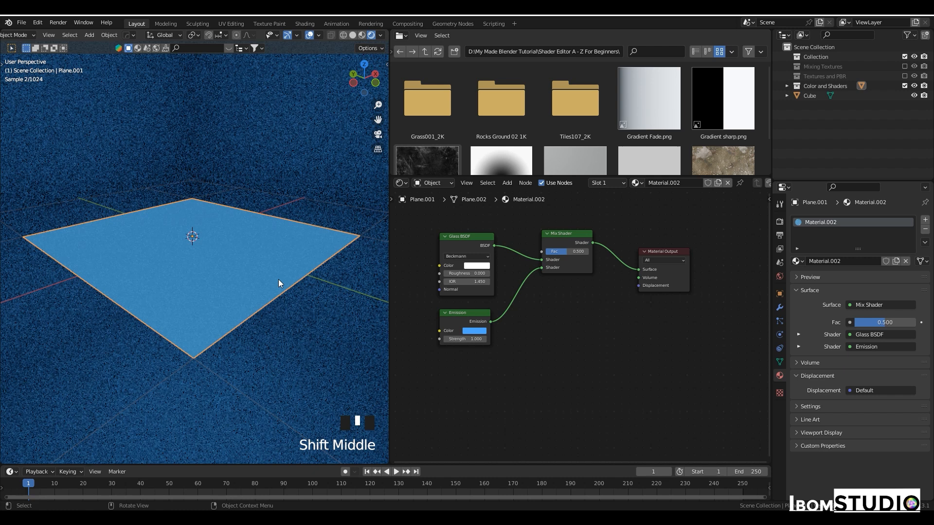
scroll(278, 283, "up", 3)
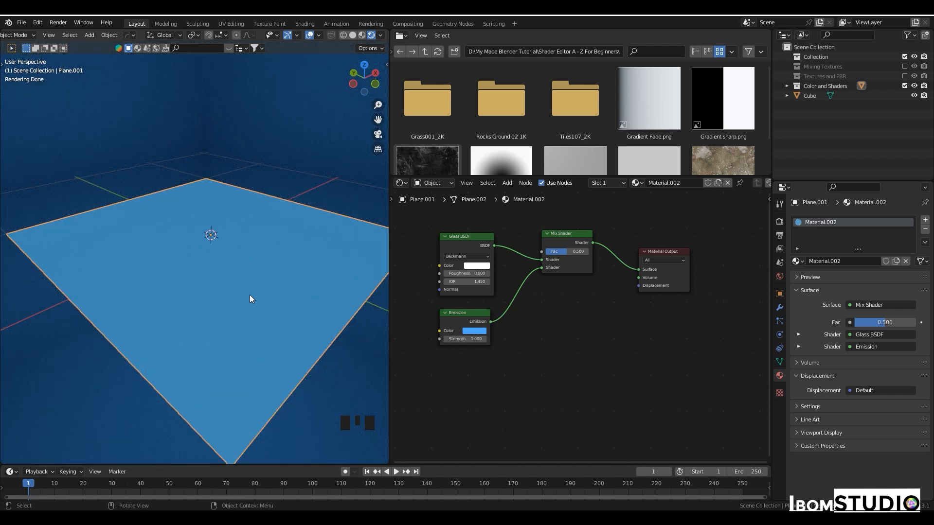
Lower the Mix Shader's Fac to 0.050
scroll(571, 303, "up", 4)
middle_click_drag(572, 303, 603, 364)
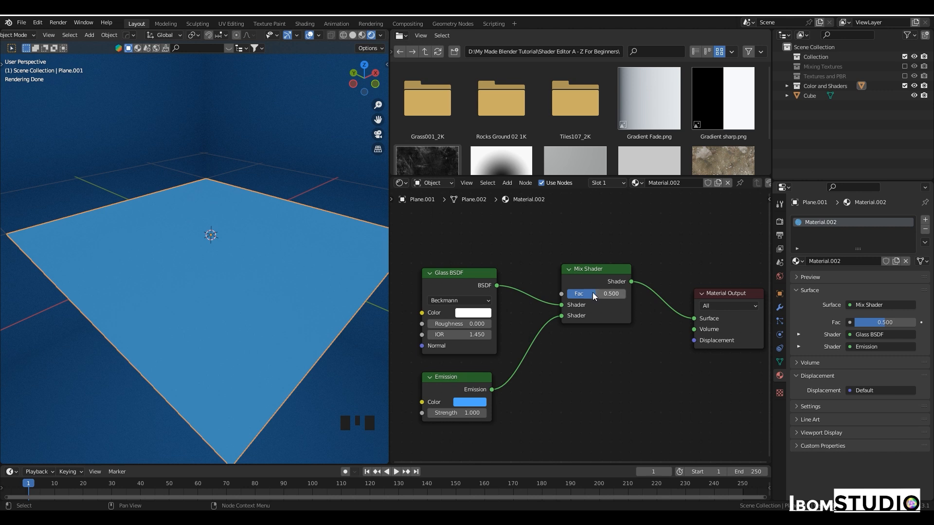
left_click_drag(597, 293, 571, 295)
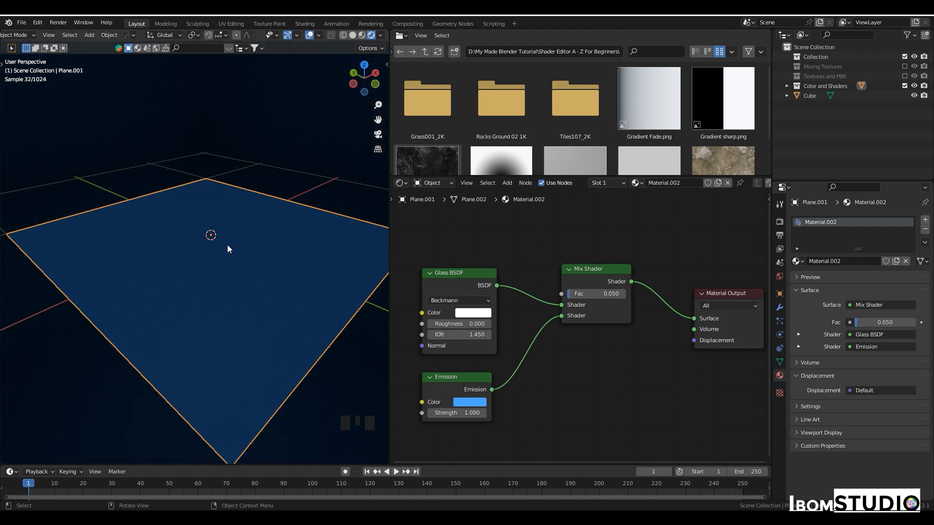
Hide the enclosing cube and inspect the mixed glass and emission material on the plane
scroll(190, 248, "down", 4)
left_click(291, 216)
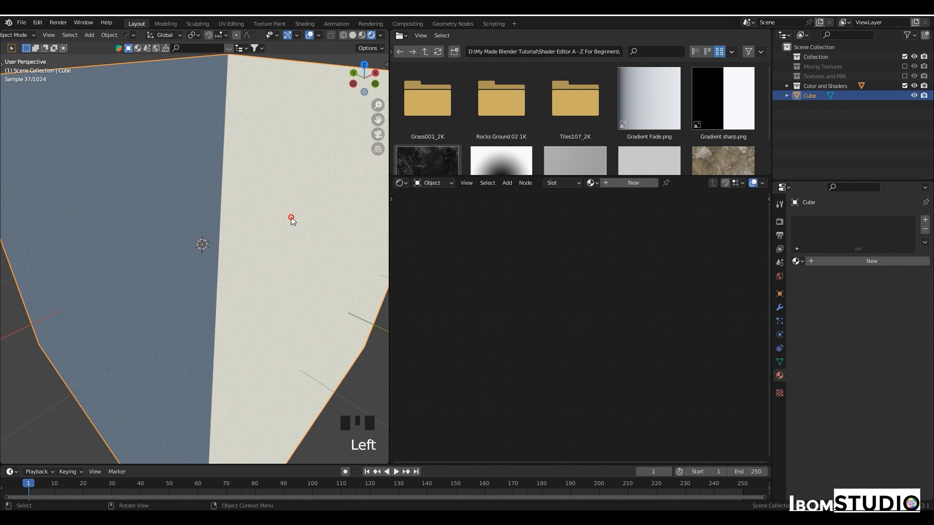
key("h")
scroll(278, 244, "up", 5)
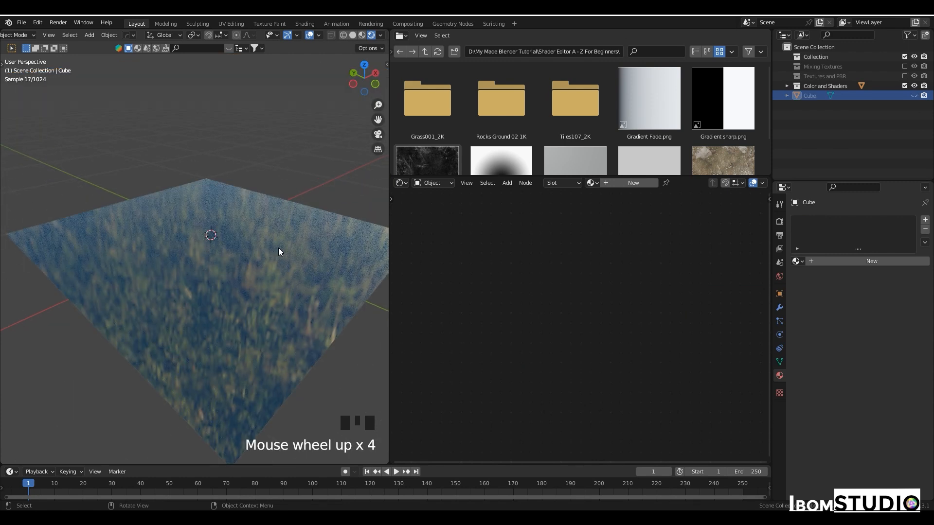
scroll(262, 252, "down", 1)
mouse_move(261, 252)
middle_mouse_down("shift")
mouse_move(237, 246)
mouse_move(255, 256)
middle_mouse_up("shift")
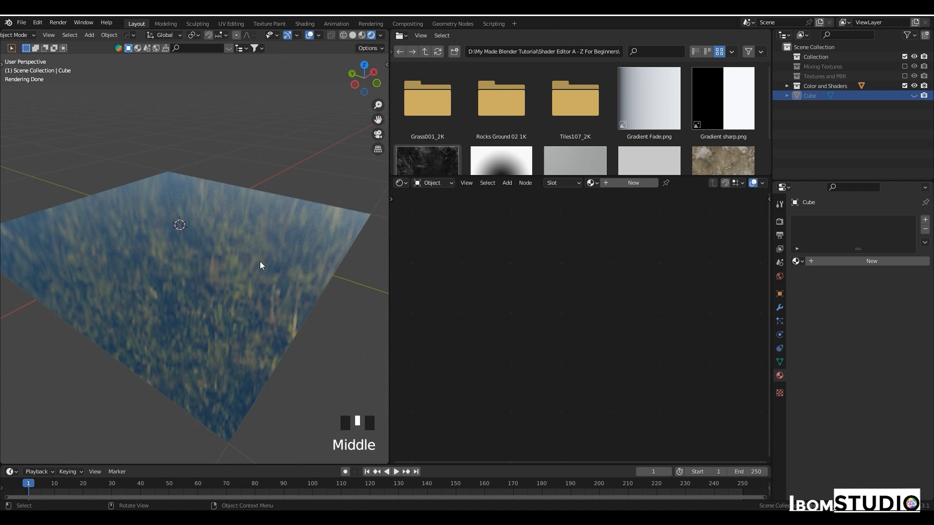
Raise the plane material's Mix Shader Fac to 0.958, and reduce it to 0.483
left_click(229, 289)
left_click_drag(575, 296, 623, 295)
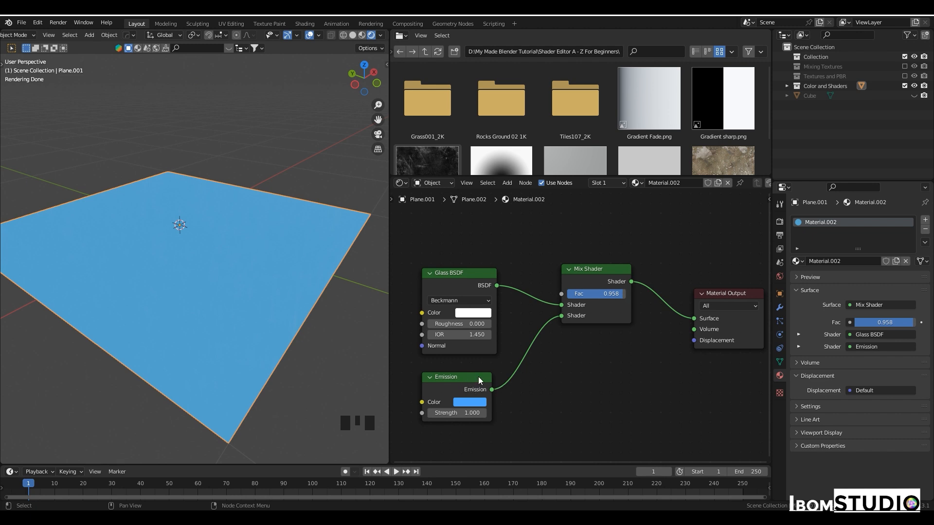
left_click_drag(621, 295, 594, 295)
Switch the Emission node's type to Translucent BSDF
middle_click_drag(461, 381, 519, 367, "shift")
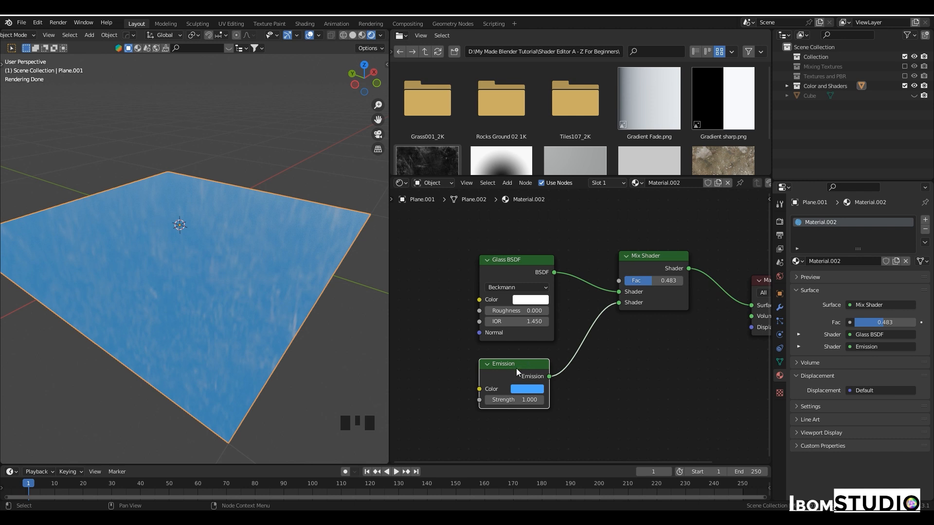
key("shift+s")
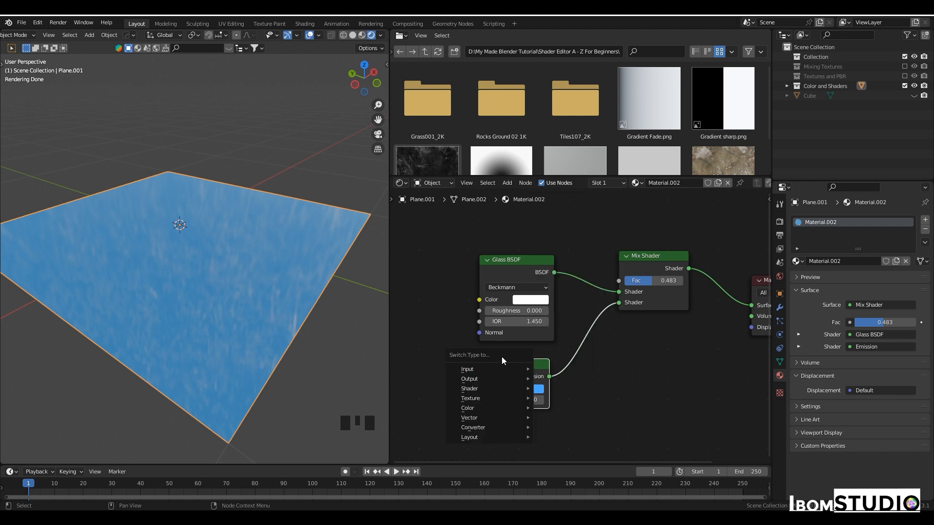
mouse_move(496, 389)
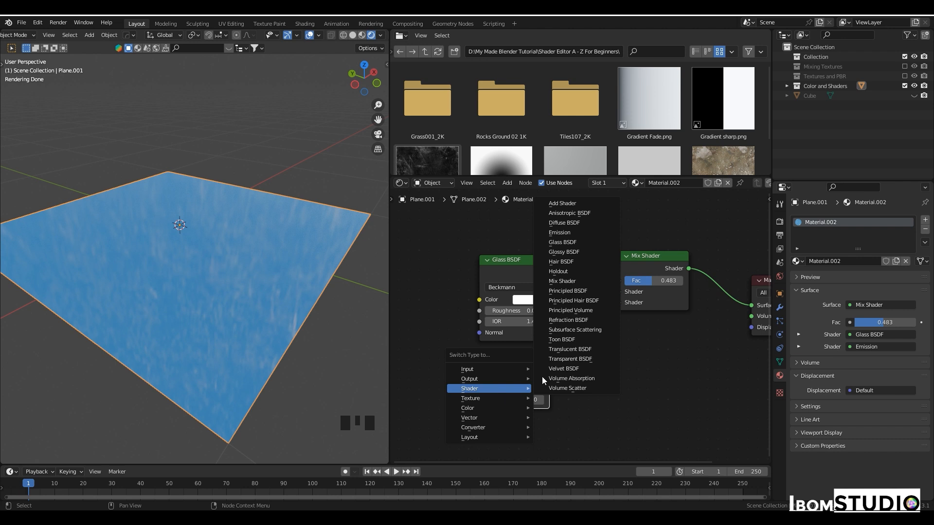
left_click(570, 350)
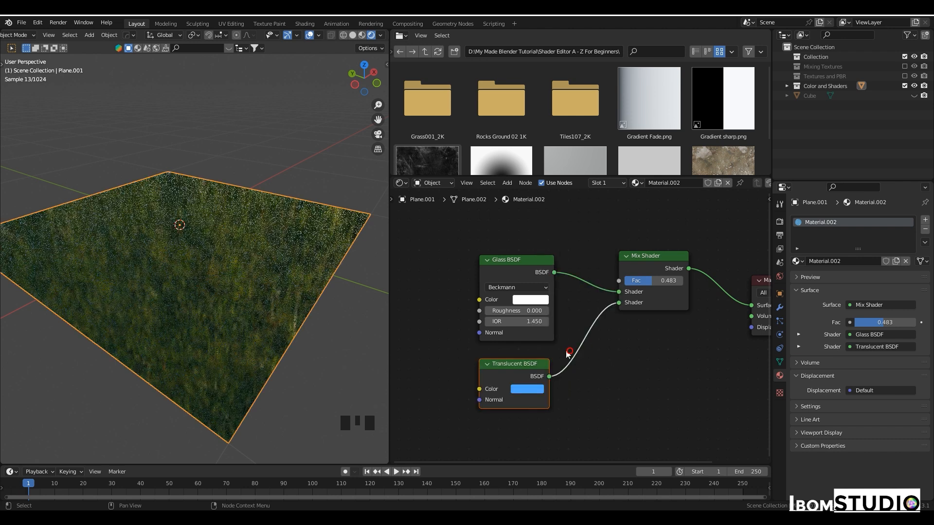
left_click(507, 375)
left_click_drag(509, 374, 507, 368)
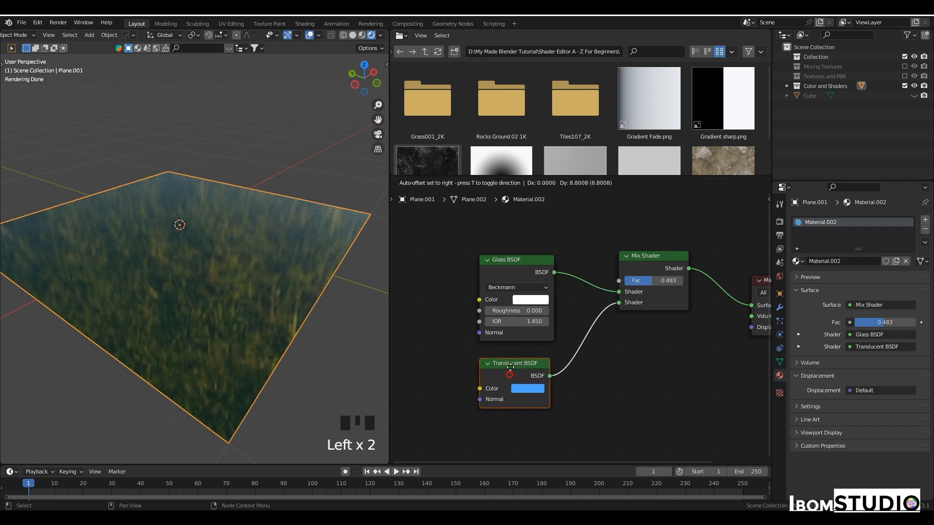
Reposition the Translucent BSDF node slightly and lower the Mix Shader's Fac to 0.333
left_click(513, 369)
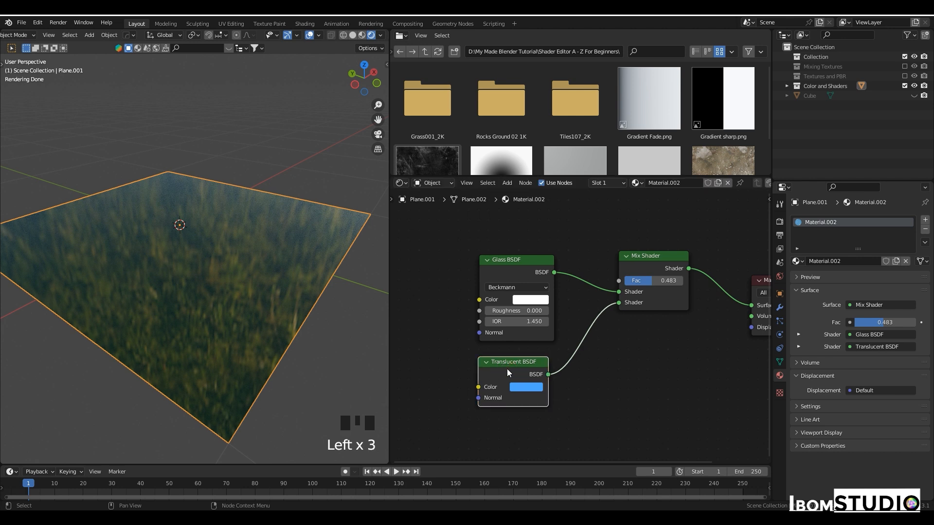
mouse_move(659, 287)
left_mouse_down()
mouse_move(671, 287)
mouse_move(660, 281)
left_mouse_up()
Switch the Translucent BSDF node's type to Diffuse BSDF
left_click(513, 366)
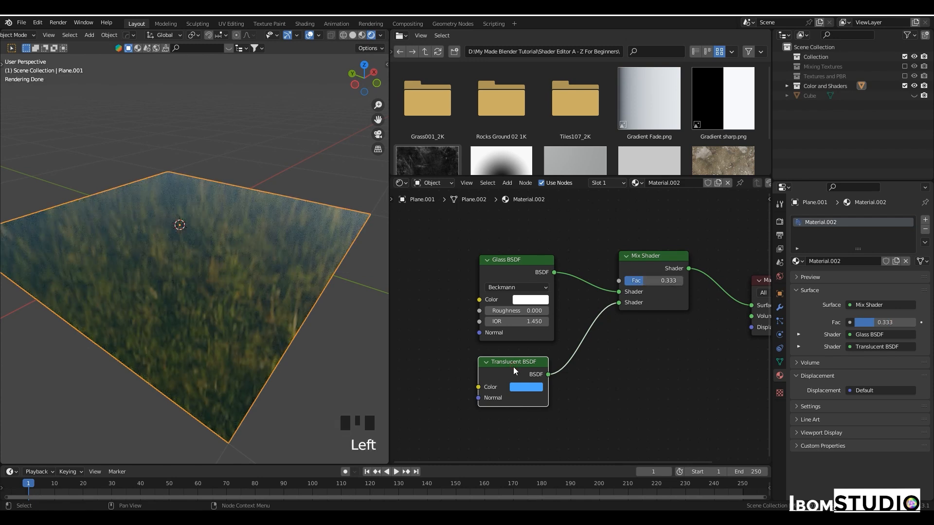
left_click(513, 366, "shift")
key("shift+s")
mouse_move(511, 364)
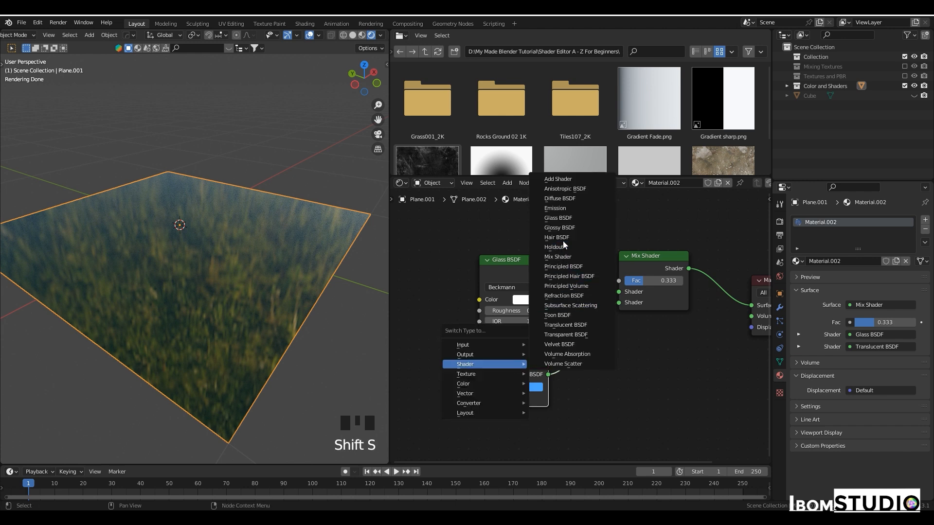
left_click(561, 199)
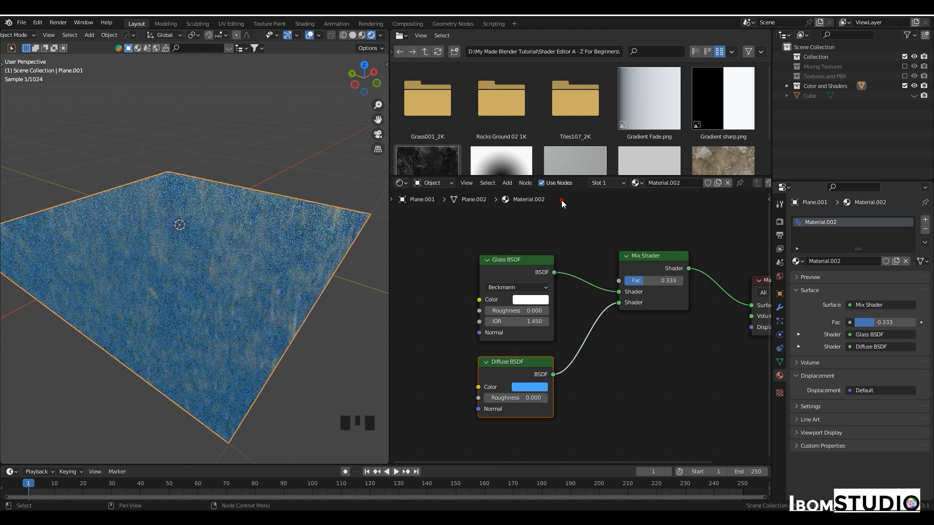
Try the Diffuse BSDF's colour and adjust the Mix Shader's Fac between it and the Glass BSDF
left_click(533, 387)
left_click(534, 268)
mouse_move(644, 281)
left_mouse_down()
mouse_move(625, 281)
mouse_move(639, 280)
left_mouse_up()
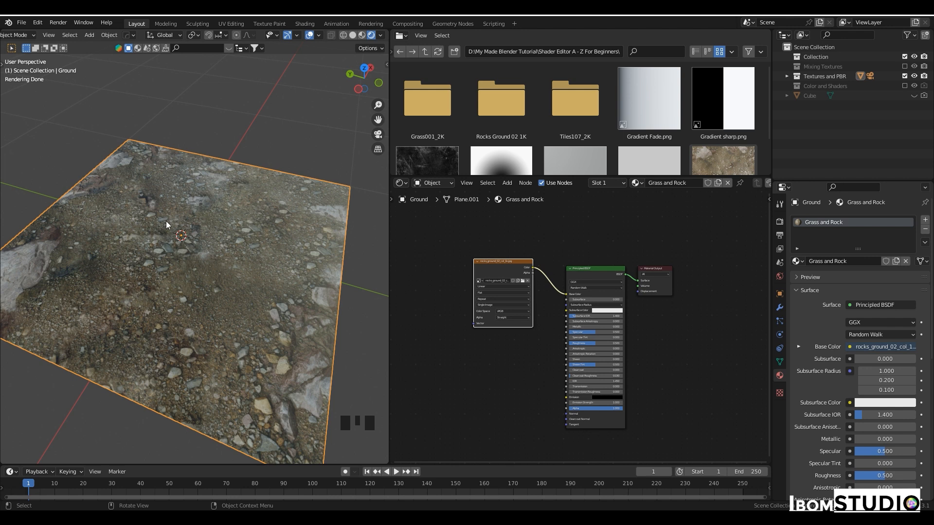
Delete the rocks_ground_02_col_1k.jpg image texture node from the Ground plane's Grass and Rock material
scroll(182, 221, "down", 3)
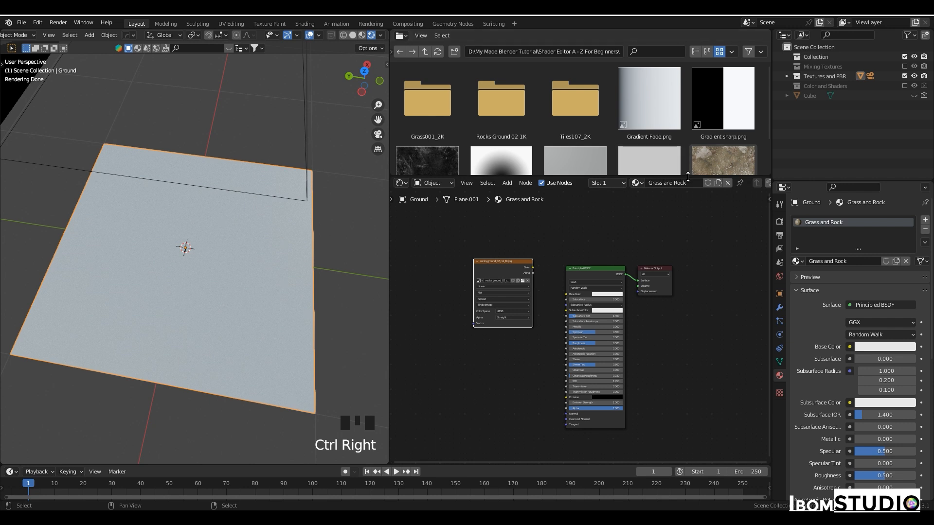
scroll(509, 267, "up", 4)
left_click(521, 255)
middle_click_drag(521, 256, 486, 266)
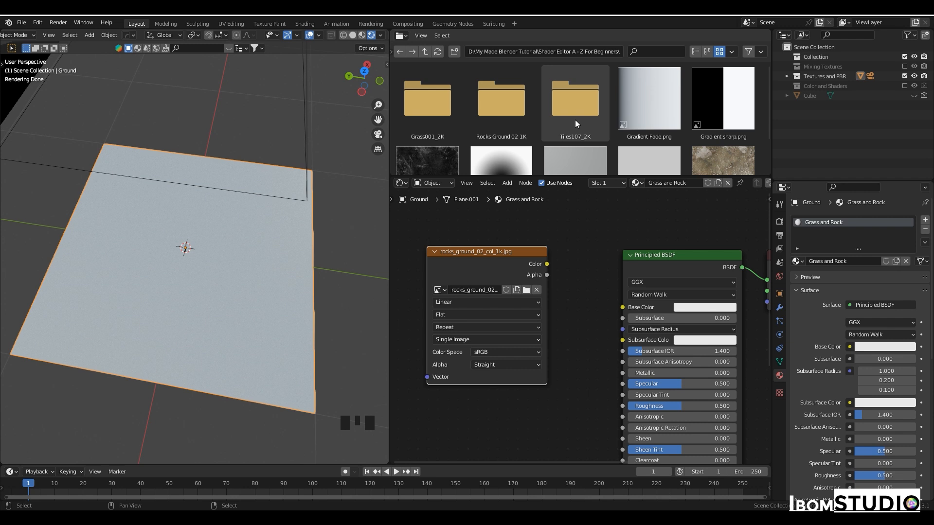
left_click(524, 296)
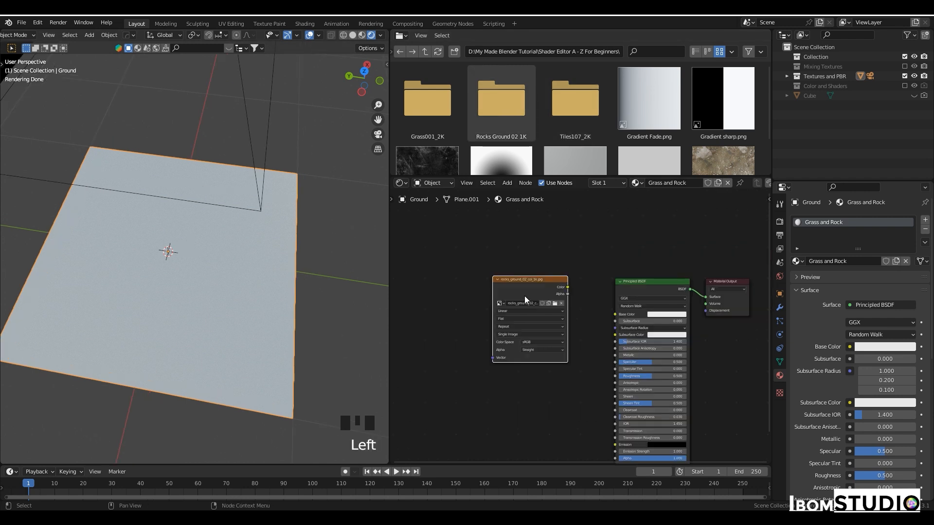
key("x")
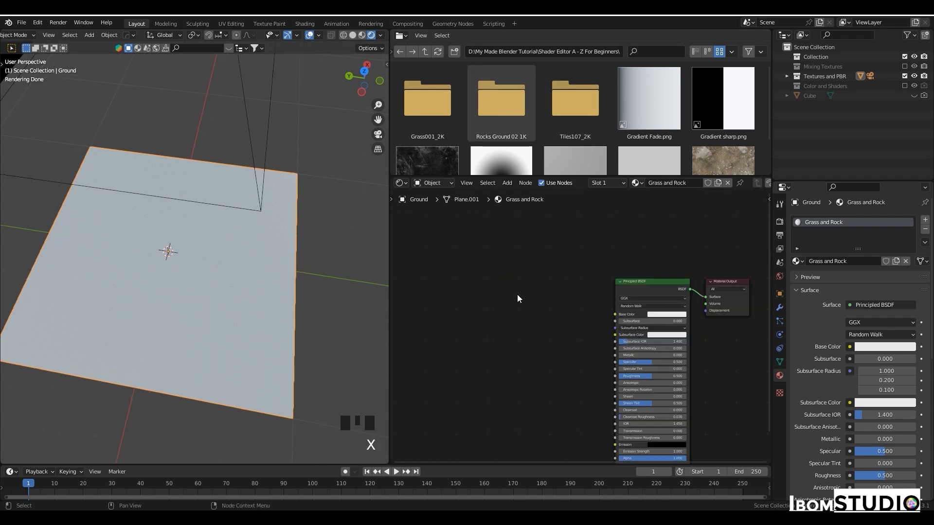
key("shift+a")
mouse_move(491, 306)
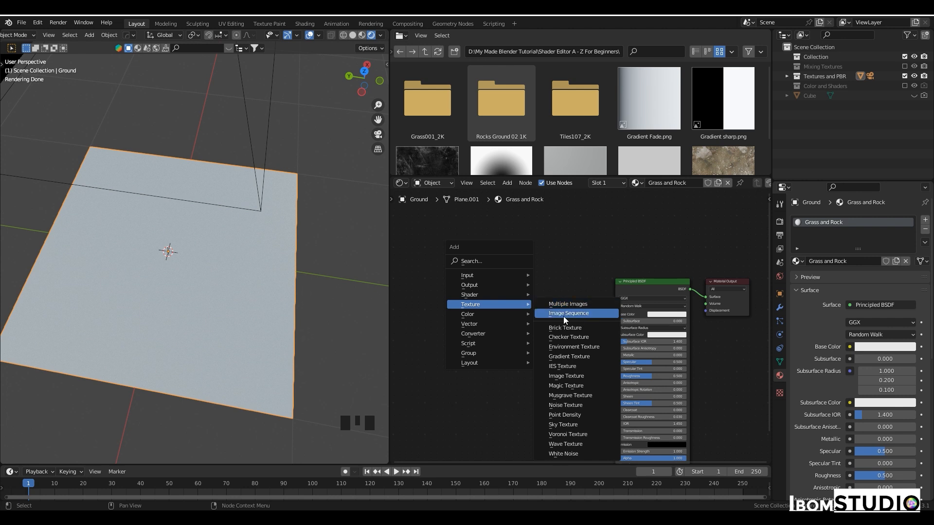
left_click(578, 346)
left_click(455, 301)
Add a Noise Texture node and place it well to the left of the Principled BSDF node
key("shift+a")
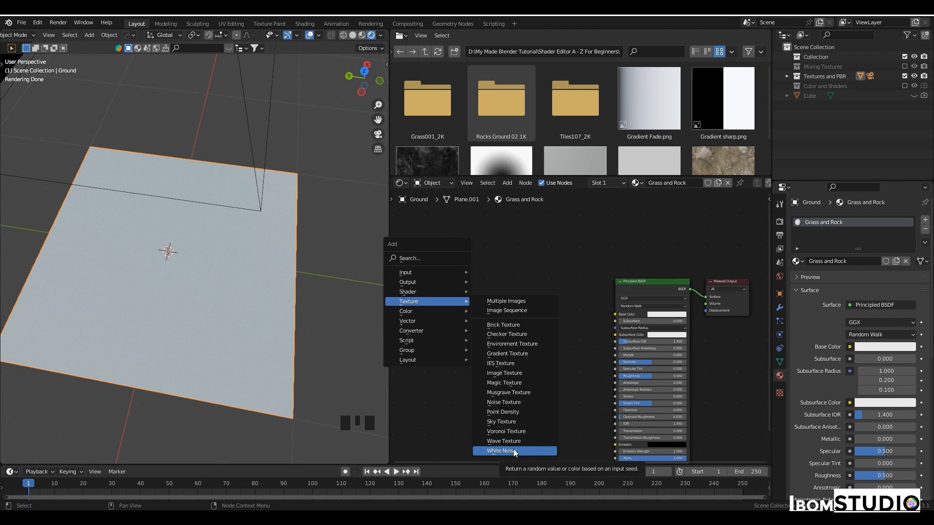
left_click(508, 402)
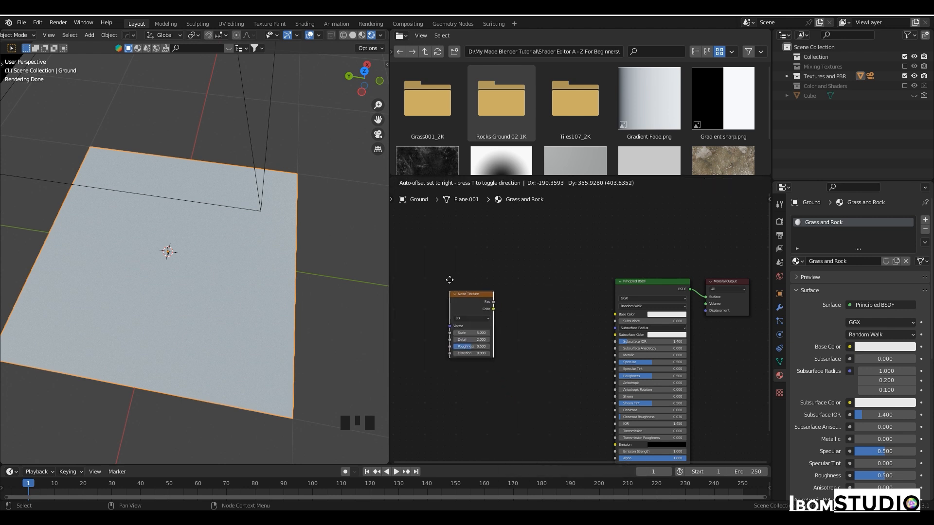
left_click(430, 267)
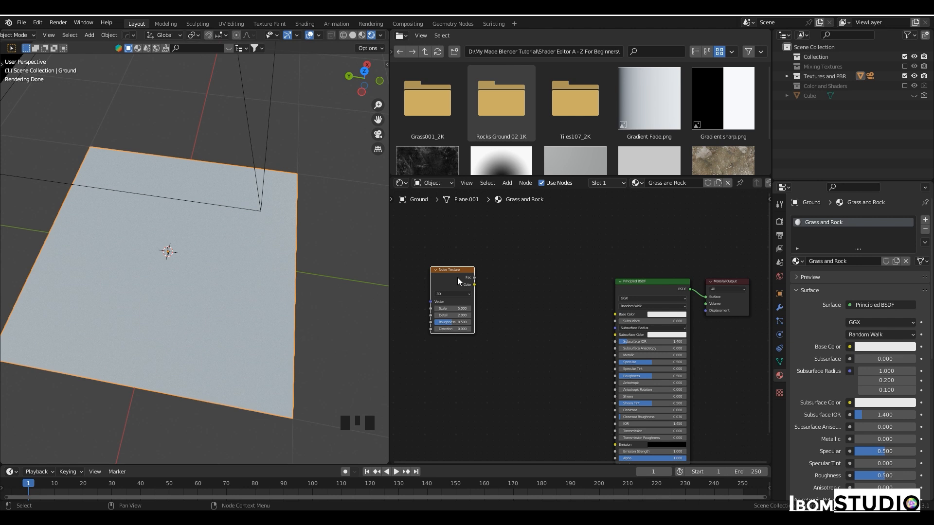
scroll(457, 277, "up", 3)
scroll(458, 271, "up", 2)
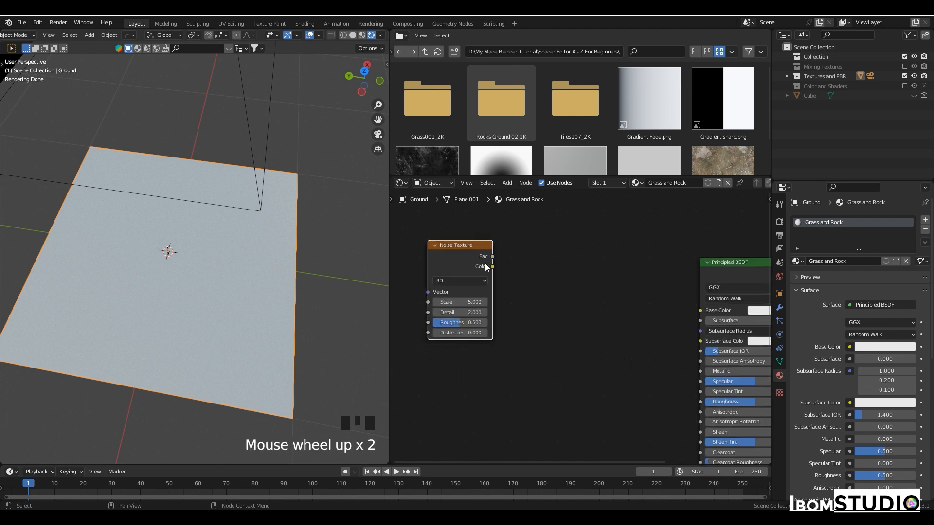
middle_click_drag(473, 267, 489, 282)
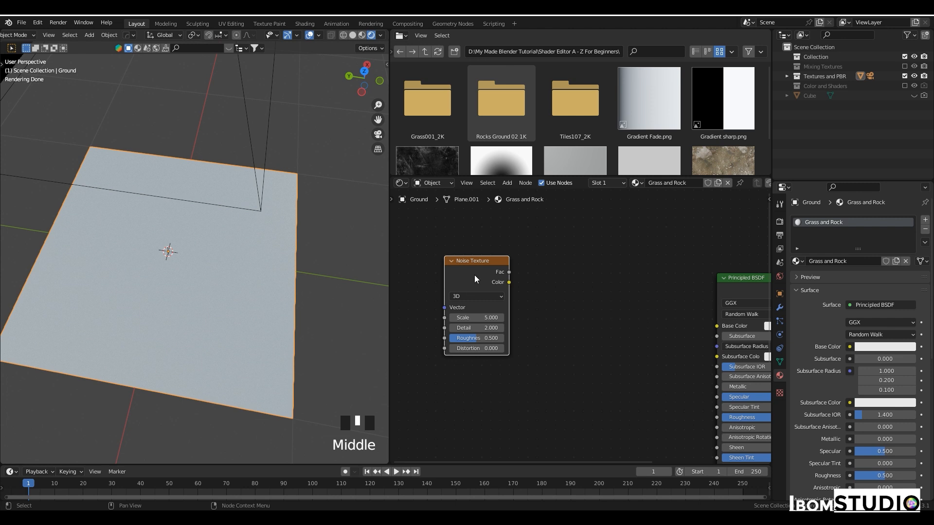
key("Home")
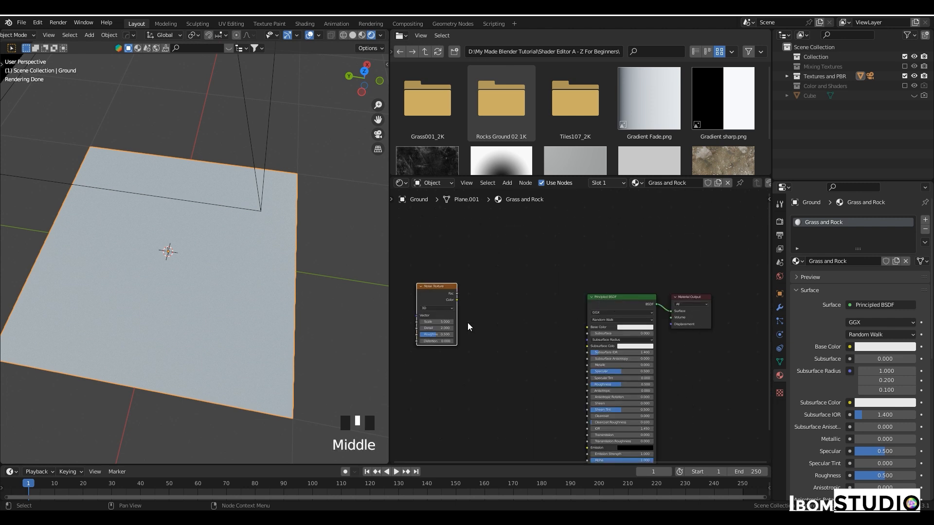
middle_click_drag(468, 324, 494, 310)
Search the preferences' add-ons for "node" and check that Node Wrangler is enabled
left_click(37, 22)
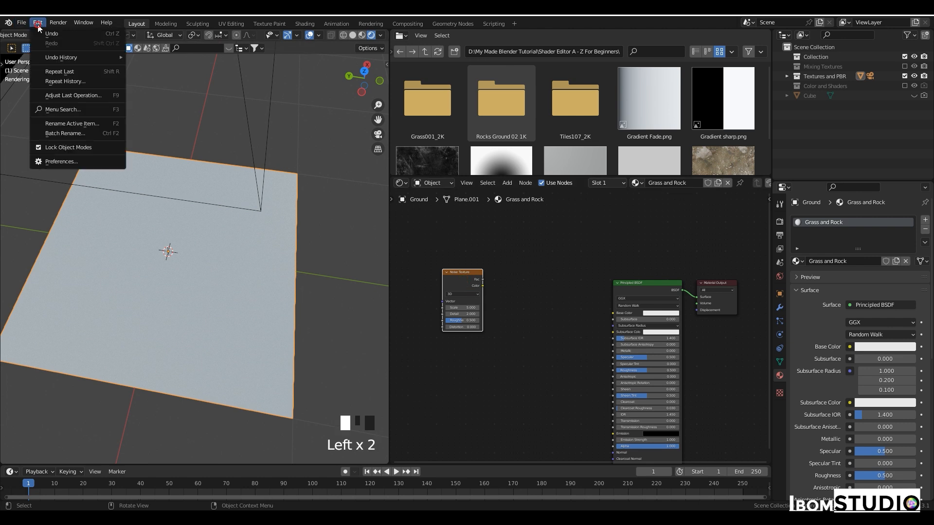
left_click(62, 160)
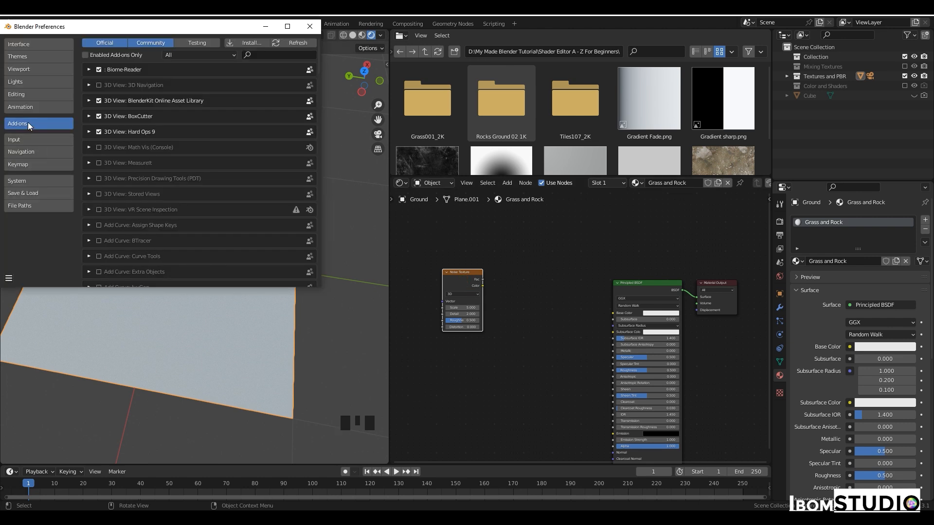
left_click(28, 122)
type("node")
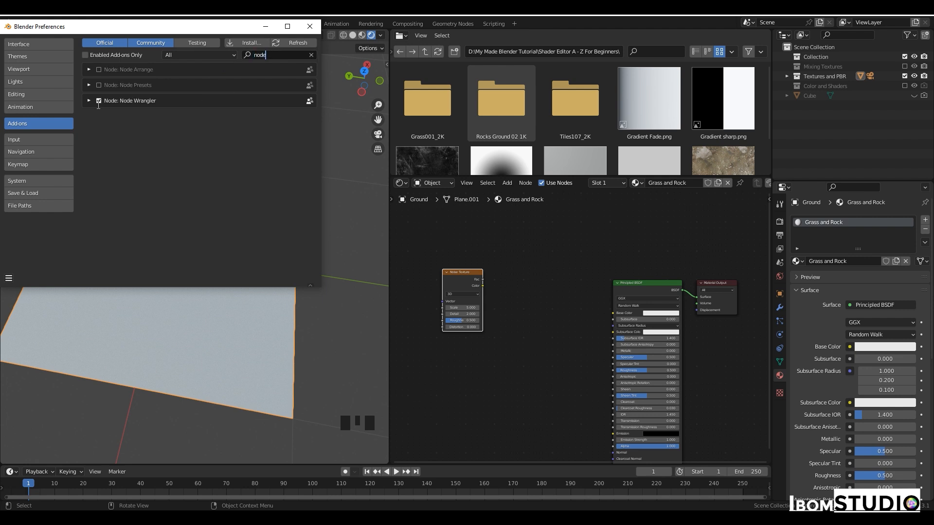
left_click(8, 280)
left_click(30, 254)
left_click(310, 26)
Preview the Noise Texture's Fac output directly on the Ground plane with Node Wrangler
scroll(467, 300, "up", 2)
middle_click_drag(468, 300, 503, 308)
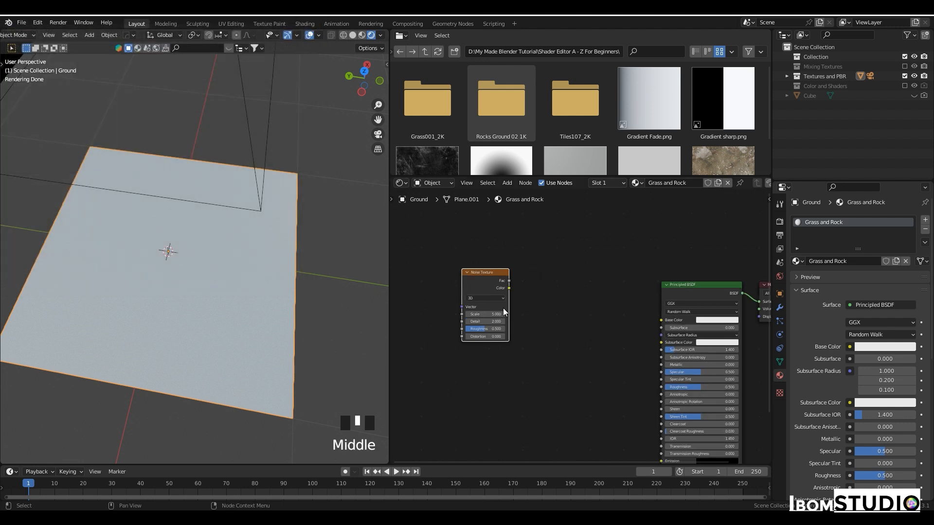
left_click(483, 281, "ctrl+shift")
middle_click_drag(234, 273, 180, 225, "shift")
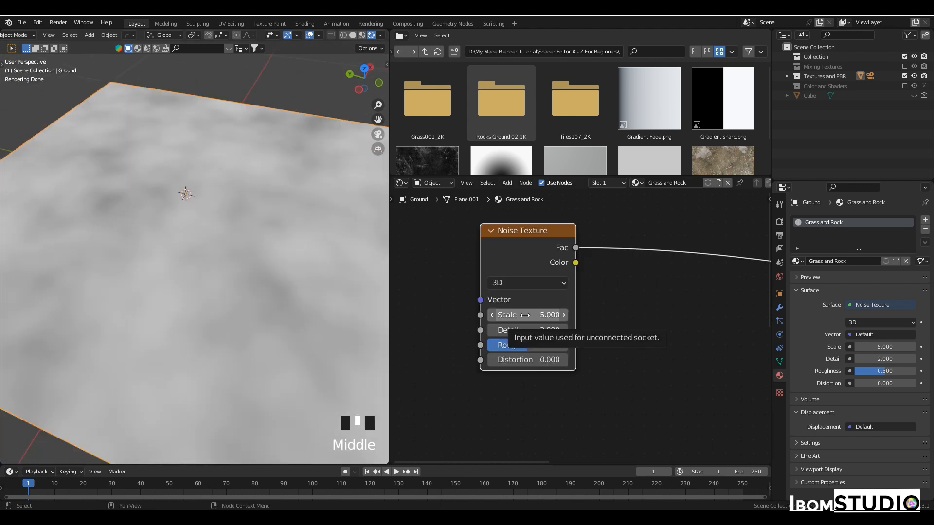
Set the Noise Texture's Scale to 18.600, Detail to 8.700 and Roughness to 0.492, trying a Distortion of -8.400 before resetting it to 0.000
left_click_drag(521, 315, 489, 359)
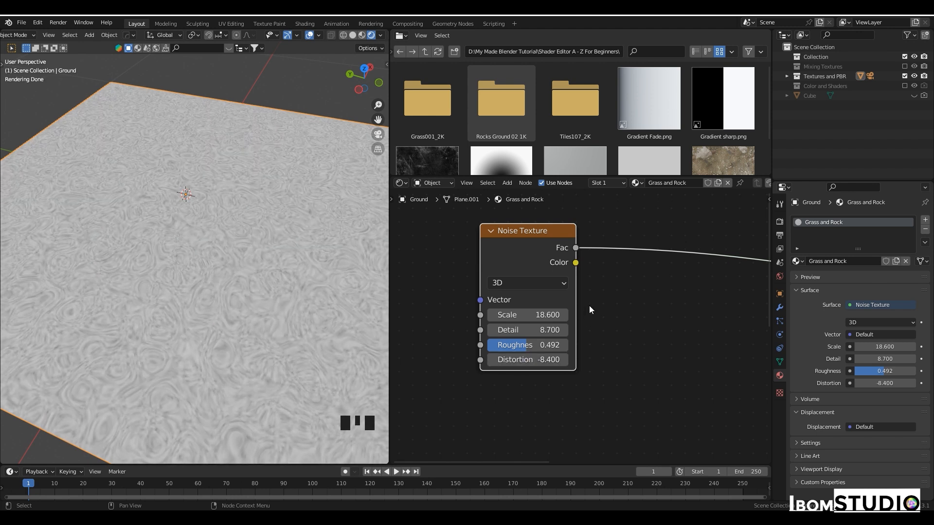
scroll(614, 295, "down", 4)
middle_click_drag(617, 298, 556, 314)
scroll(564, 317, "down", 5)
left_click_drag(506, 355, 591, 356)
Switch the Noise Texture node's type to Image Texture and preview its Color output on the plane
left_click(456, 280)
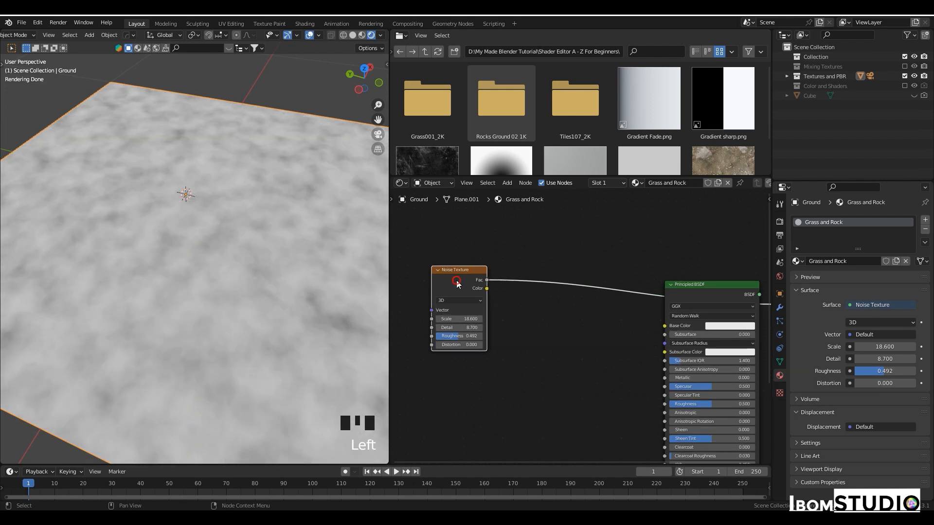
key("shift+s")
mouse_move(428, 288)
left_click(517, 339)
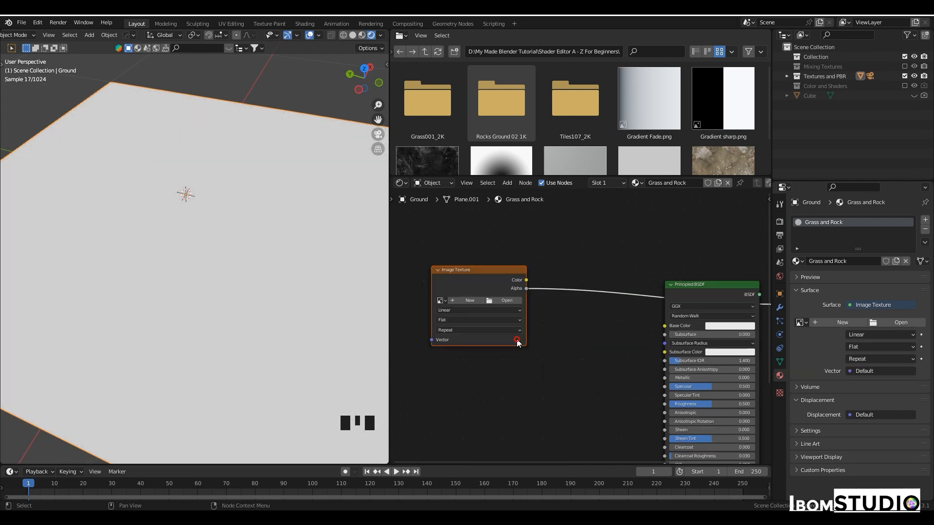
left_click(484, 290, "ctrl+shift")
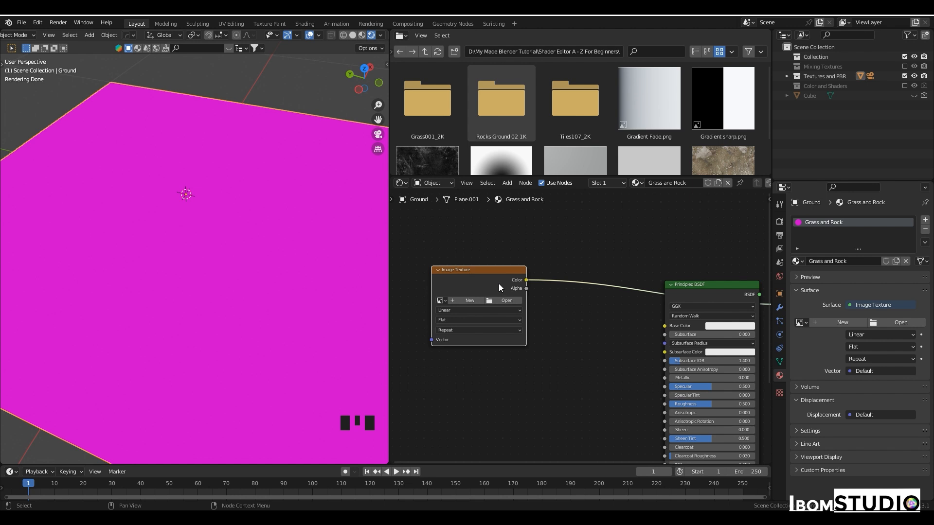
Inspect the plane with the empty Image Texture, and delete that node
scroll(131, 238, "down", 3)
middle_click_drag(131, 238, 189, 239)
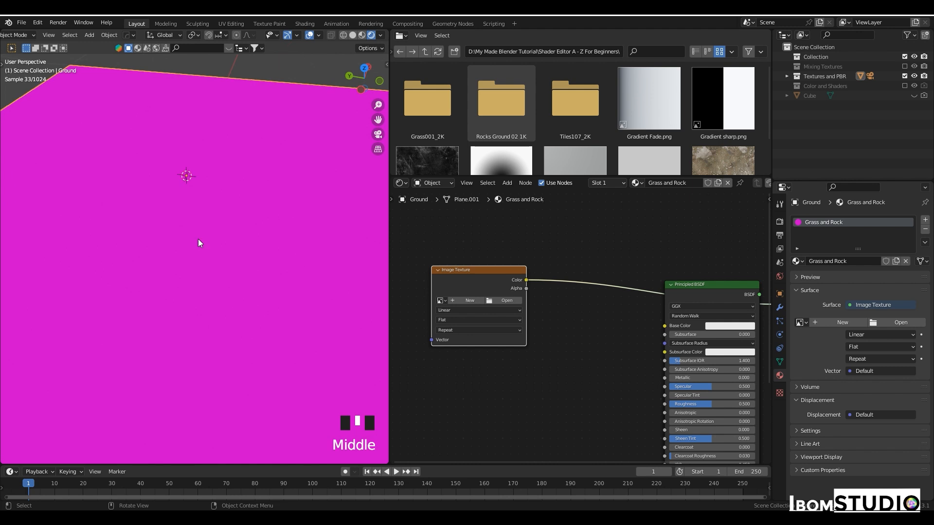
scroll(197, 238, "down", 3)
middle_click_drag(217, 253, 177, 235, "shift")
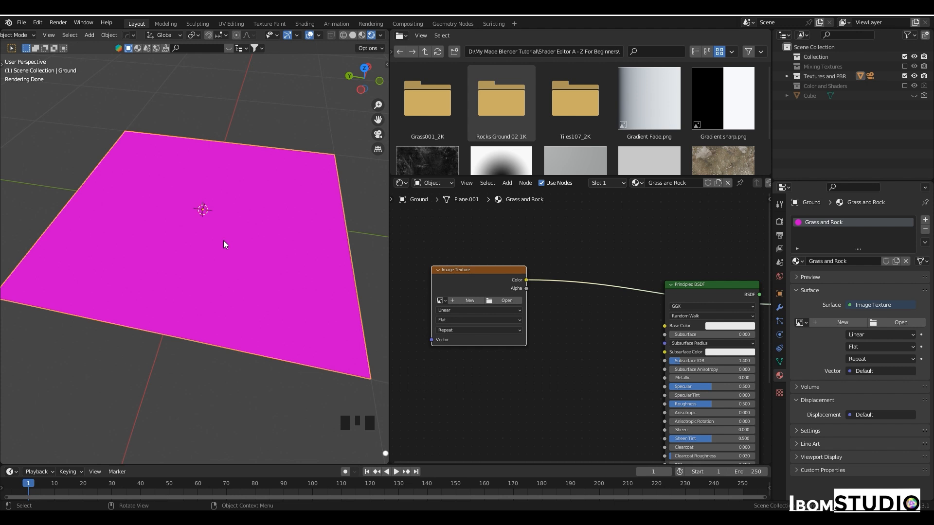
left_click(492, 283)
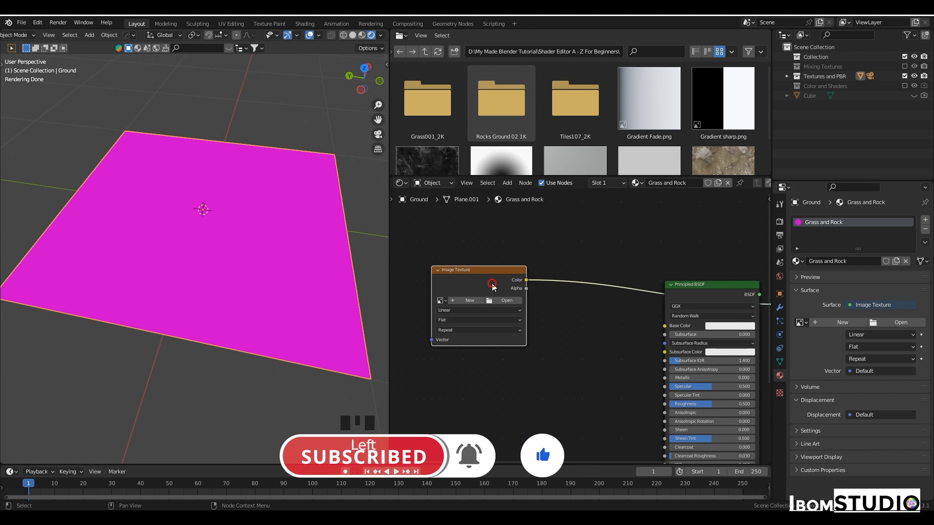
key("x")
Enlarge the file browser, open the Rocks Ground 02 1K folder and add rocks_ground_02_col_1k.jpg to the material as an image texture node
left_click_drag(493, 178, 501, 230)
left_click(506, 115)
double_click(506, 114)
left_click_drag(554, 131, 456, 336)
Preview the rocks_ground_02_col_1k.jpg texture directly on the Ground plane and inspect its surface detail
scroll(525, 331, "down", 2)
middle_click_drag(554, 328, 522, 304)
scroll(530, 278, "up", 2)
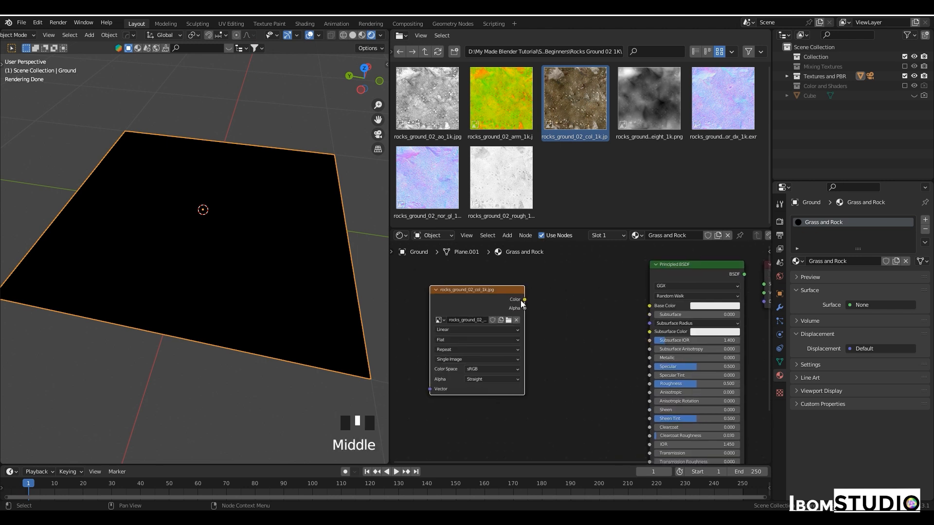
left_click(474, 299, "ctrl+shift")
middle_click_drag(165, 282, 221, 279)
scroll(262, 261, "up", 3)
scroll(220, 279, "up", 1)
scroll(535, 325, "down", 3)
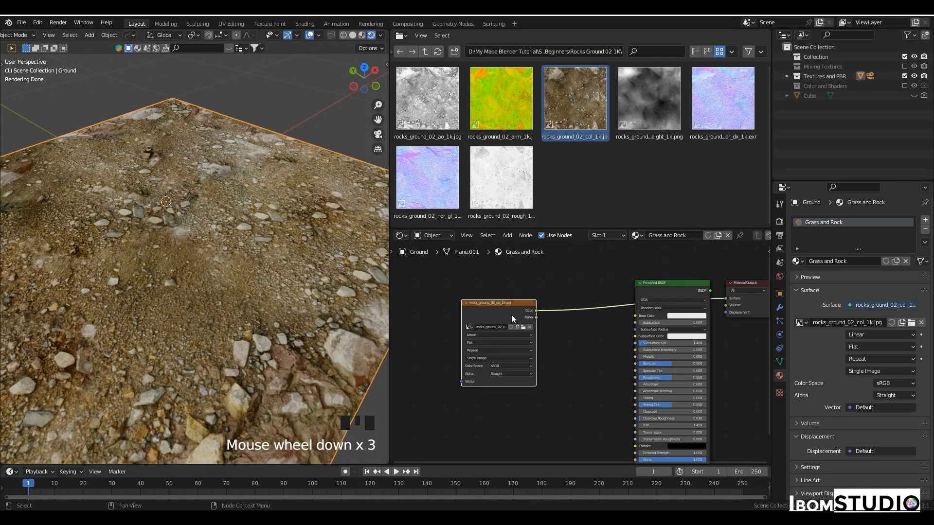
Connect the rock texture's Color to the Principled BSDF's Base Color and route the Principled BSDF back to the Material Output
left_click_drag(536, 311, 635, 316)
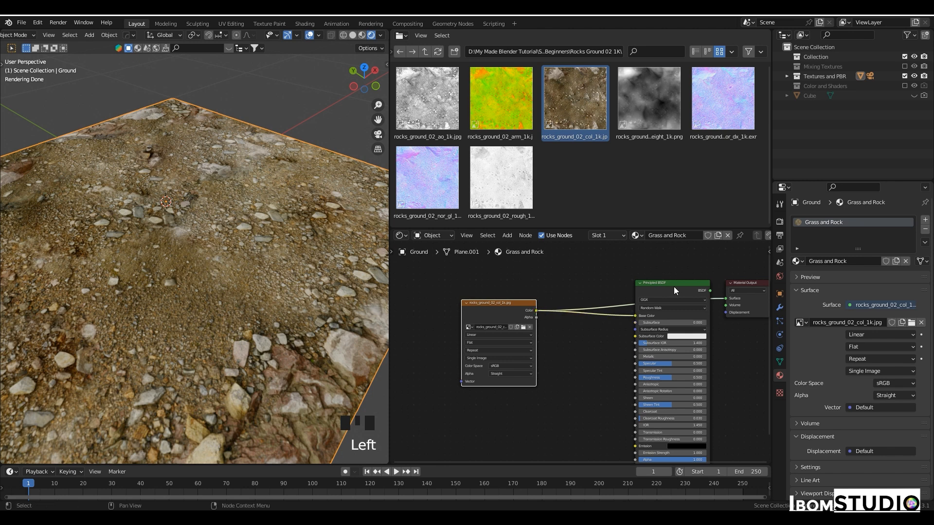
left_click(674, 287, "ctrl+shift")
middle_click_drag(252, 273, 268, 258)
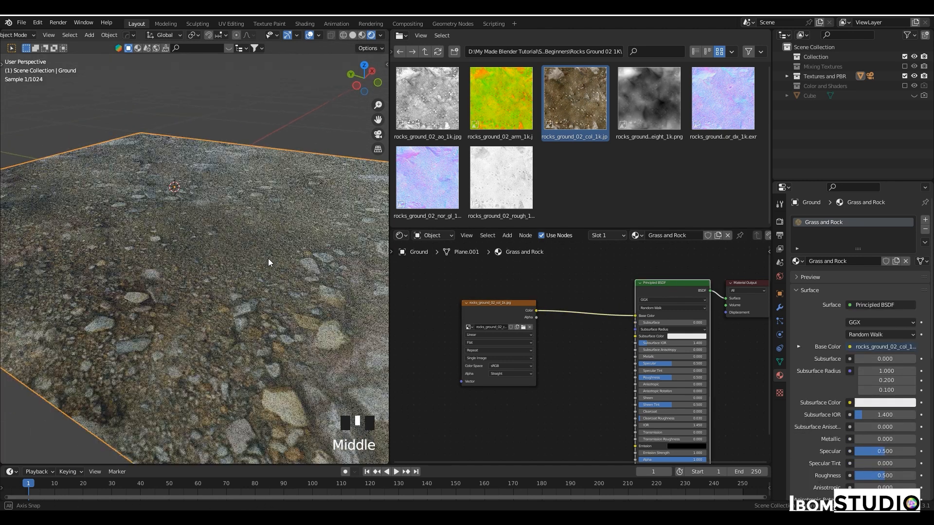
Lower the Principled BSDF's Roughness to 0.059 and inspect the reflections on the rocky ground
scroll(597, 325, "up", 4)
middle_click_drag(303, 331, 274, 310, "shift")
scroll(292, 311, "up", 1)
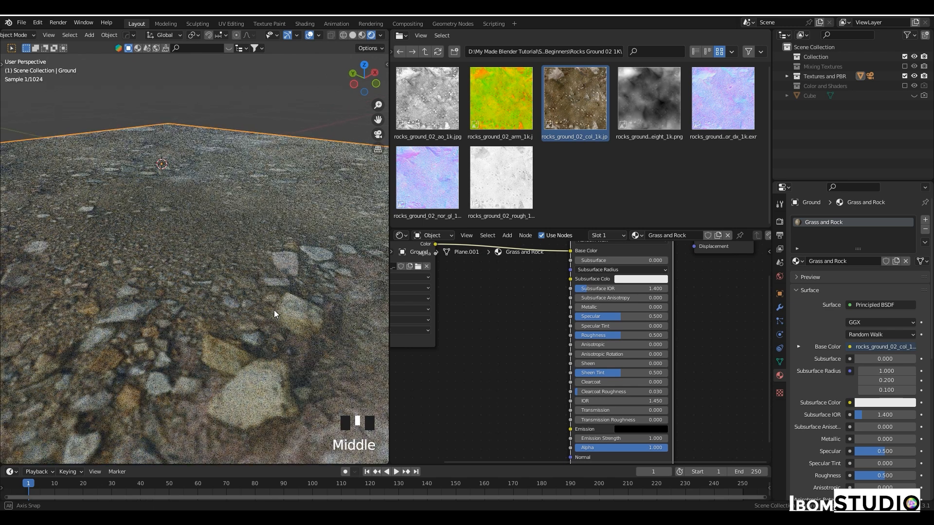
left_click_drag(624, 335, 582, 335)
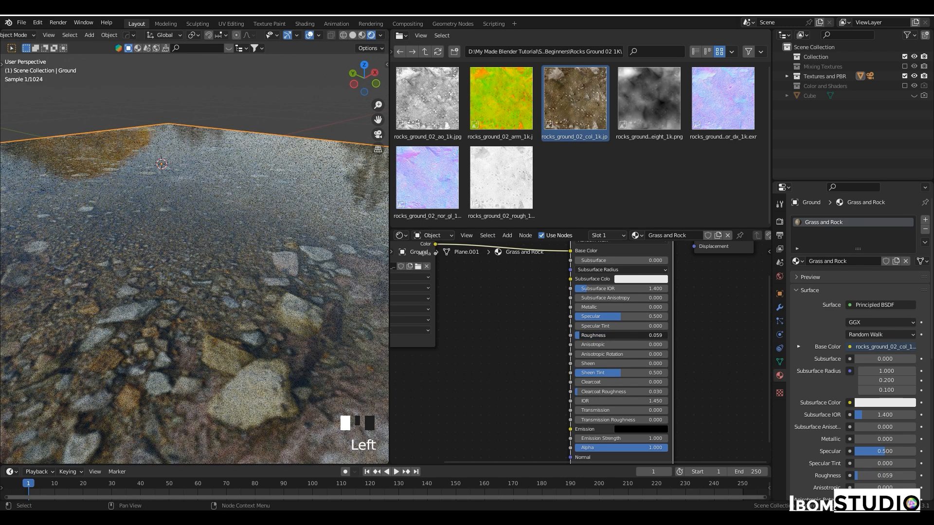
mouse_move(214, 300)
middle_mouse_down()
mouse_move(232, 309)
mouse_move(225, 292)
middle_mouse_up()
scroll(227, 310, "up", 3)
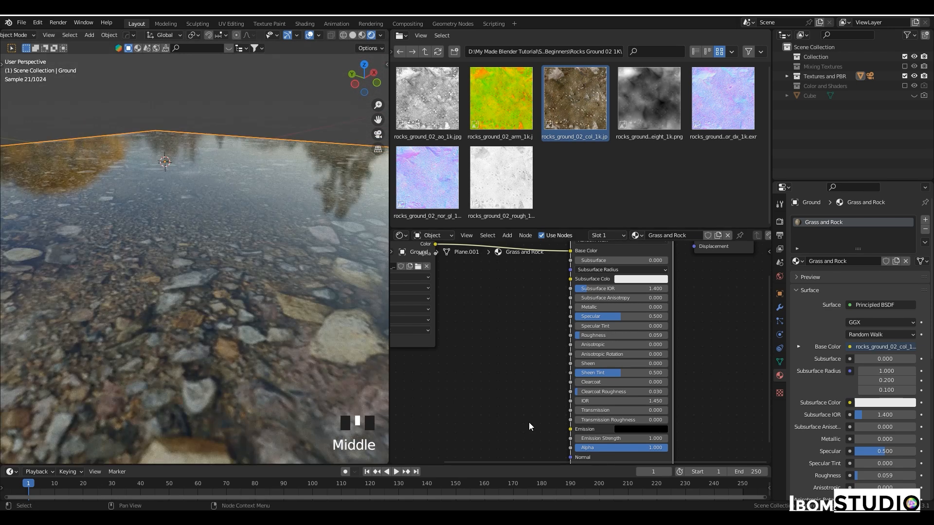
Move the Material Output node farther from the Principled BSDF and set the Principled BSDF's Roughness to 1.000
scroll(605, 338, "down", 4)
middle_click_drag(548, 349, 569, 362)
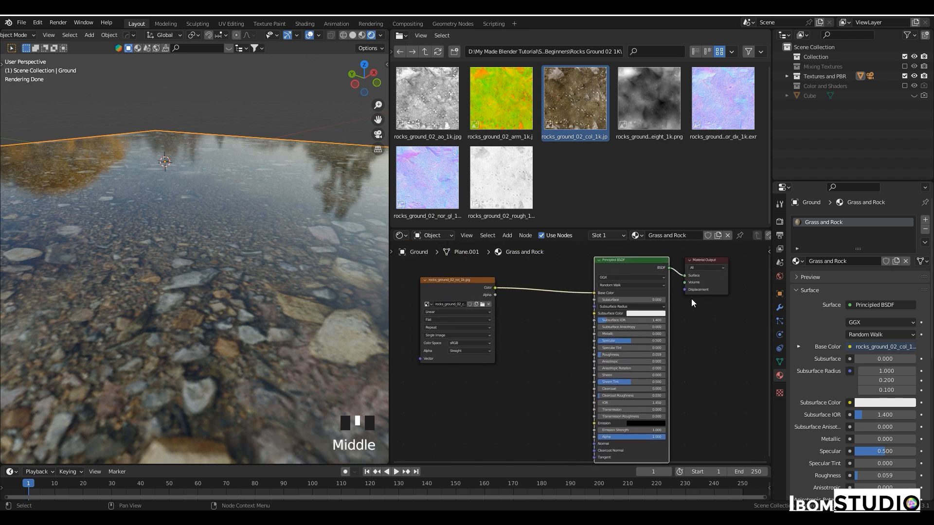
left_click_drag(712, 287, 736, 291)
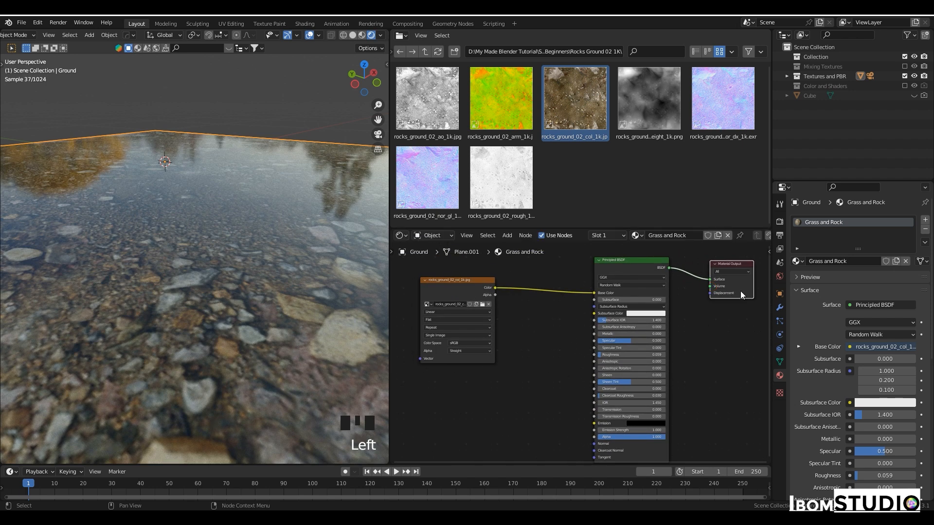
left_click_drag(608, 354, 666, 355)
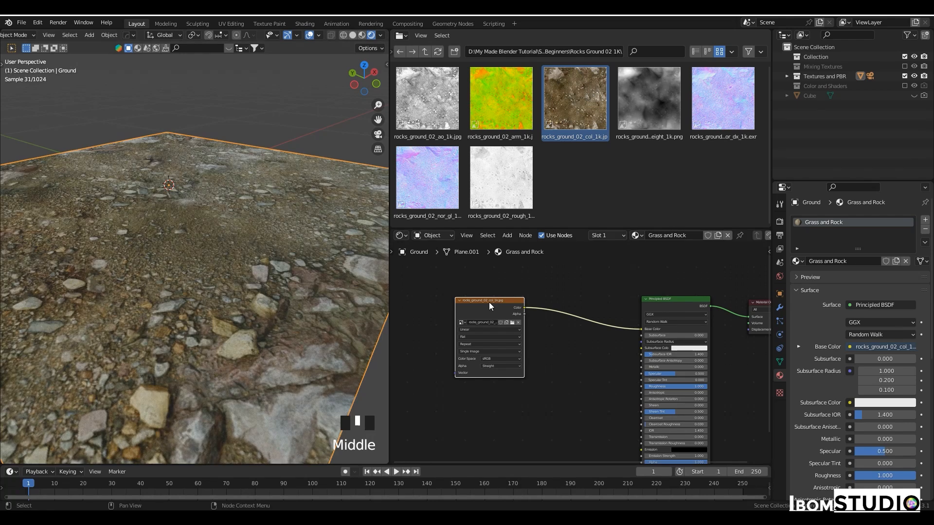
Reposition the rocks_ground_02_col_1k.jpg texture node ahead of the Principled BSDF, leaving free space beneath it for more nodes
scroll(494, 312, "up", 2)
middle_click_drag(494, 311, 503, 317)
scroll(506, 320, "down", 3)
left_click_drag(503, 318, 578, 319)
middle_click_drag(629, 327, 577, 311)
scroll(580, 316, "up", 1)
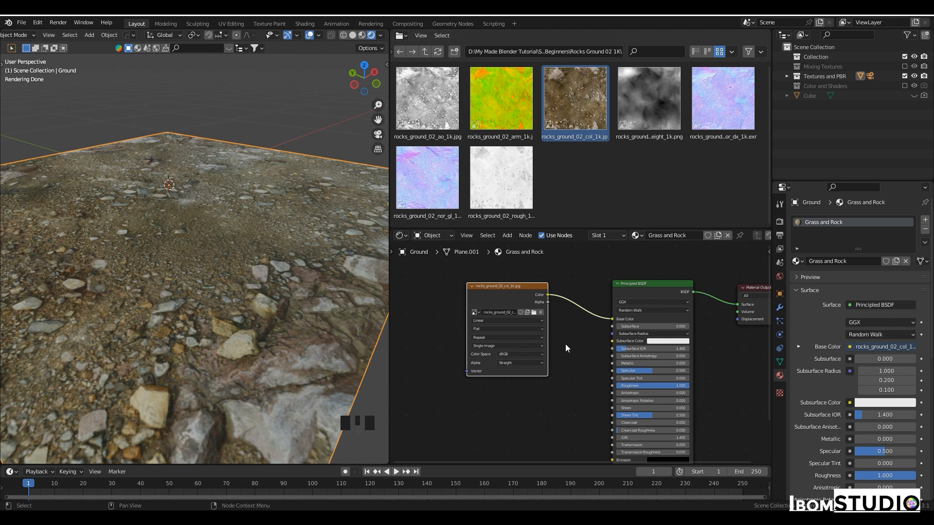
mouse_move(144, 244)
middle_mouse_down()
mouse_move(166, 241)
mouse_move(135, 245)
middle_mouse_up()
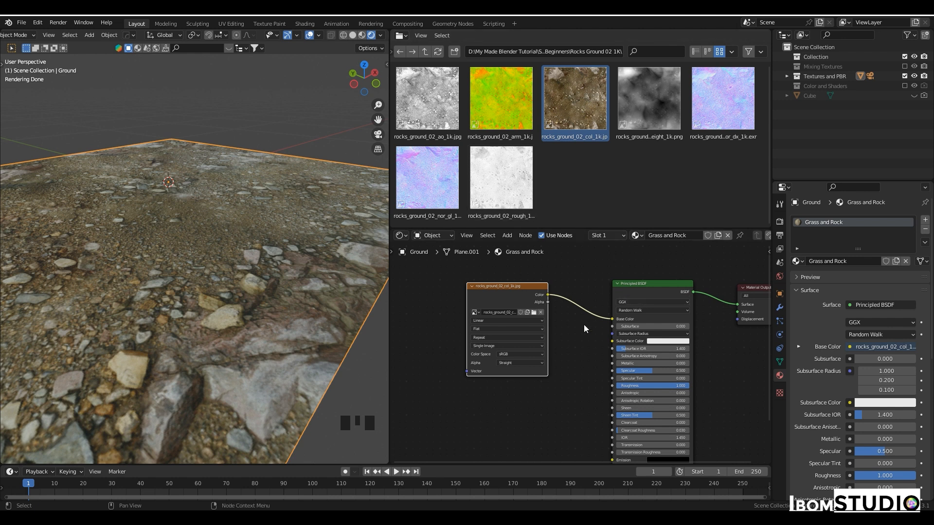
scroll(576, 326, "down", 2)
middle_click_drag(532, 317, 597, 314)
left_click_drag(595, 304, 546, 284)
mouse_move(602, 345)
middle_mouse_down()
mouse_move(614, 347)
mouse_move(593, 349)
middle_mouse_up()
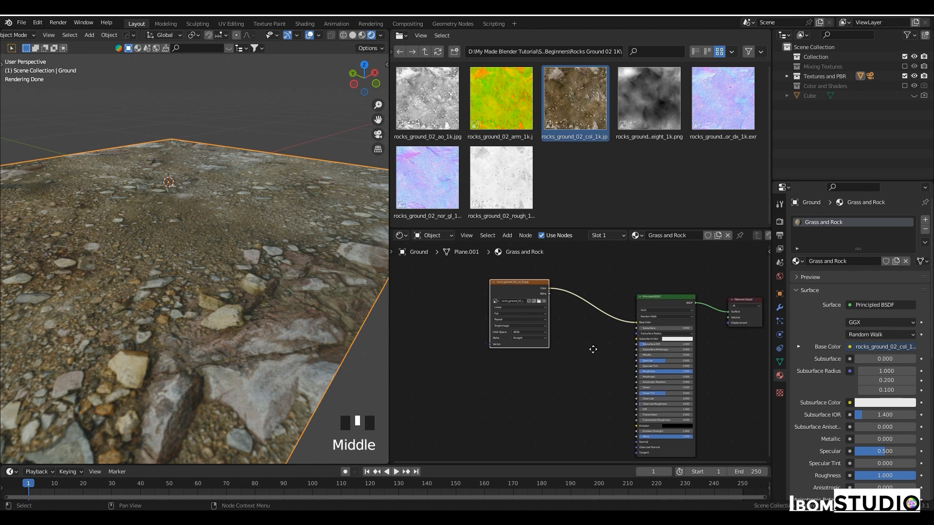
mouse_move(254, 314)
middle_mouse_down()
mouse_move(269, 315)
mouse_move(256, 313)
middle_mouse_up()
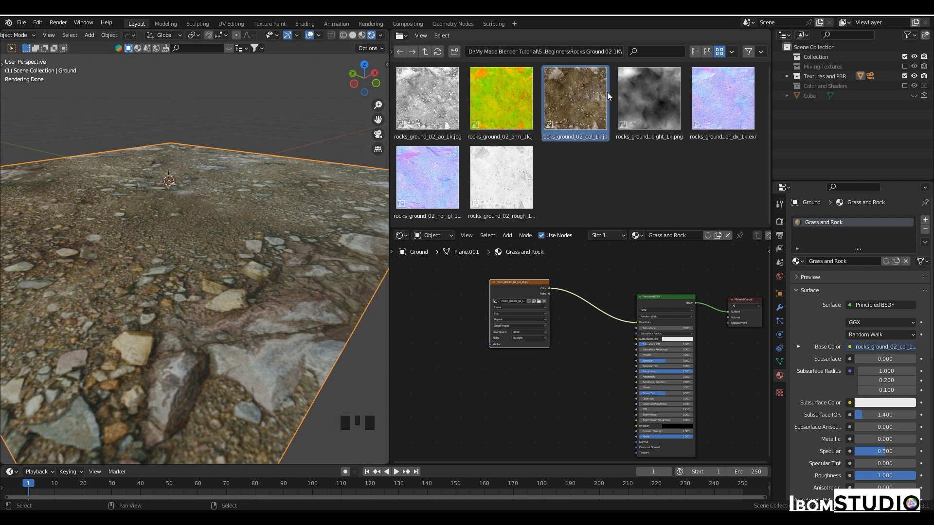
double_click(650, 104)
left_click_drag(650, 101, 506, 416)
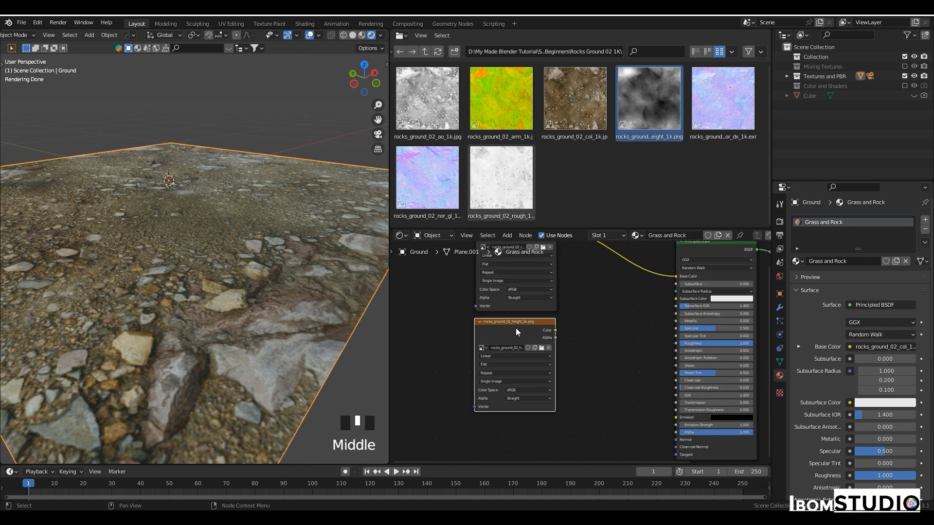
key("x")
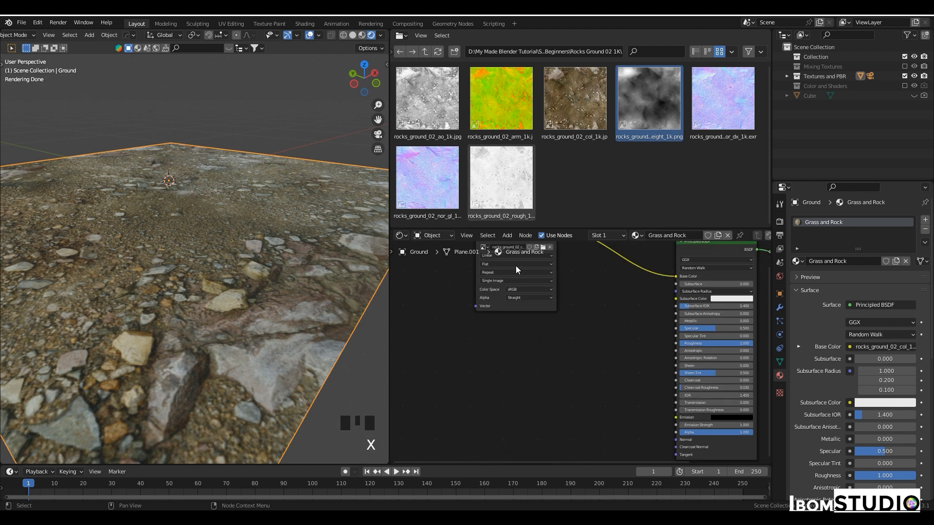
Add rocks_ground_02_rough_1k.exr as an image texture node below the color texture and preview it directly on the Ground plane
left_click_drag(500, 177, 507, 329)
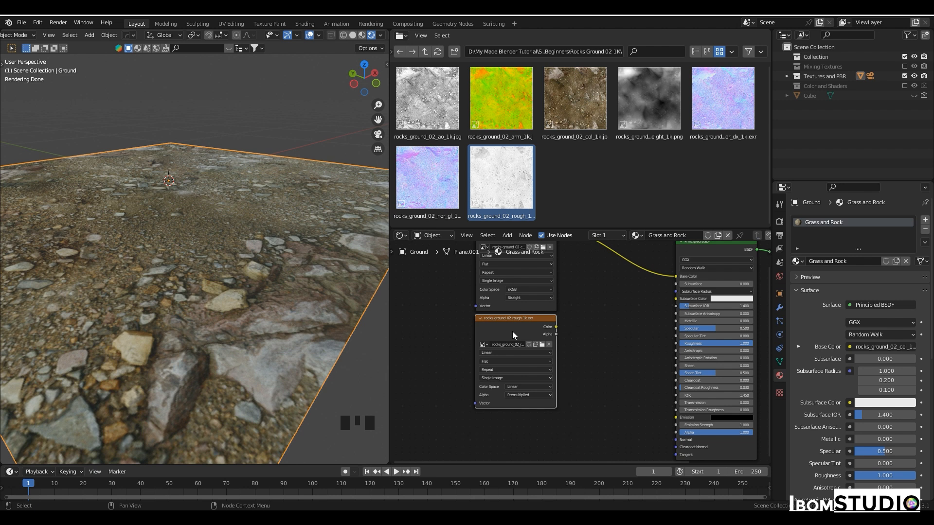
left_click(512, 331, "ctrl+shift")
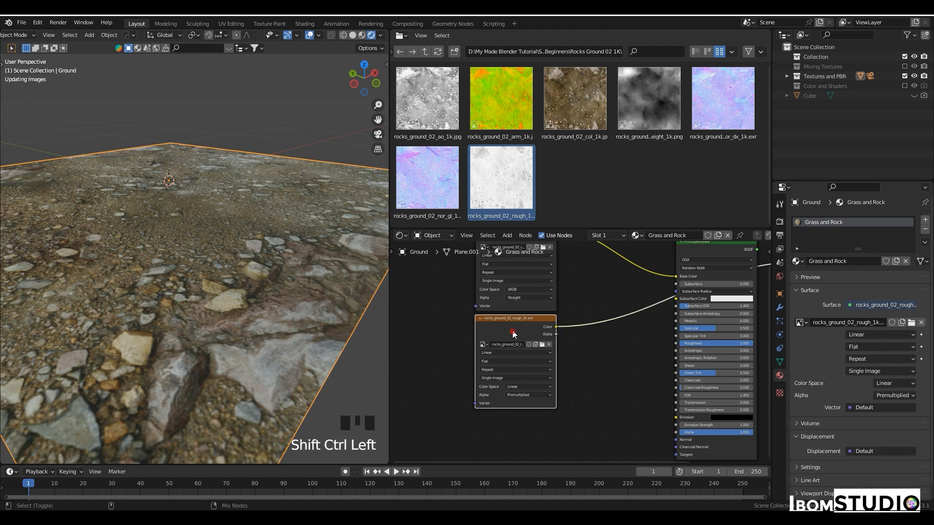
scroll(287, 249, "down", 2)
middle_click_drag(287, 249, 267, 250)
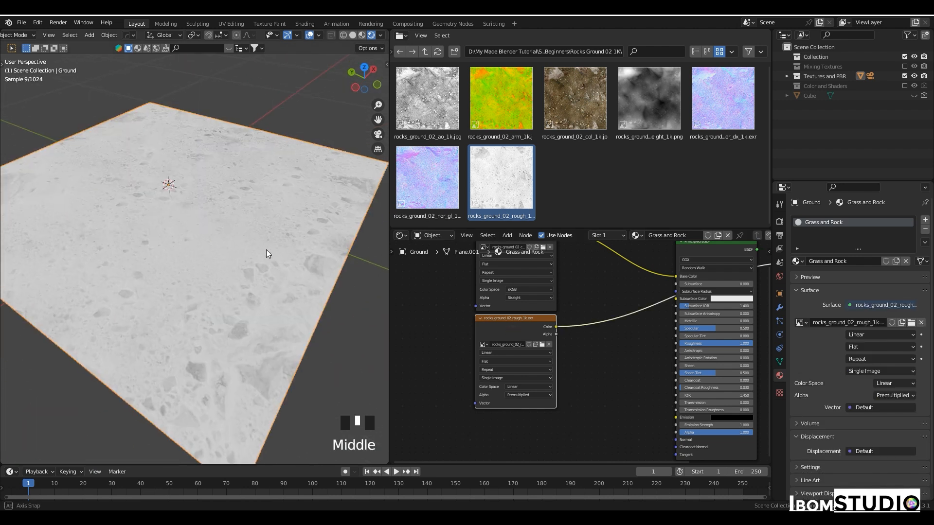
middle_click_drag(210, 230, 330, 241)
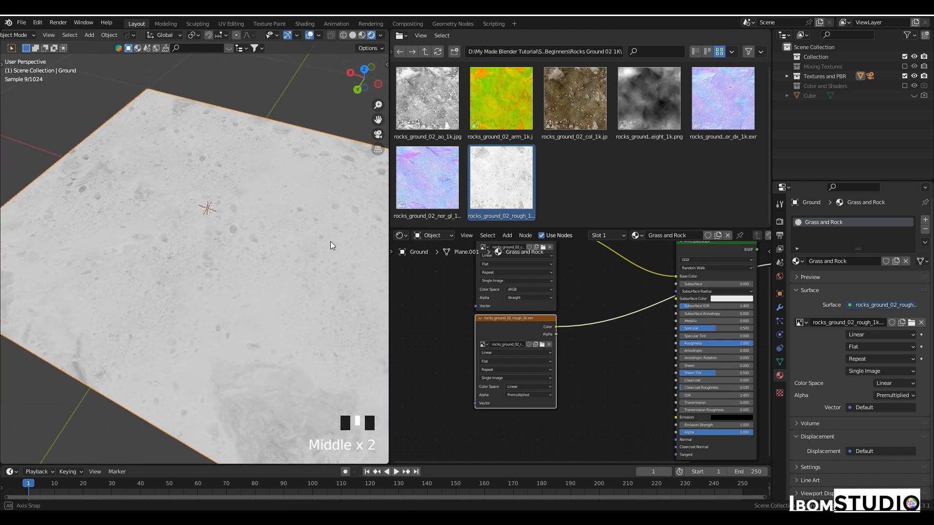
Examine the light and dark areas of the roughness map across the Ground plane
scroll(278, 235, "up", 2)
middle_click_drag(278, 235, 186, 238)
scroll(199, 229, "down", 3)
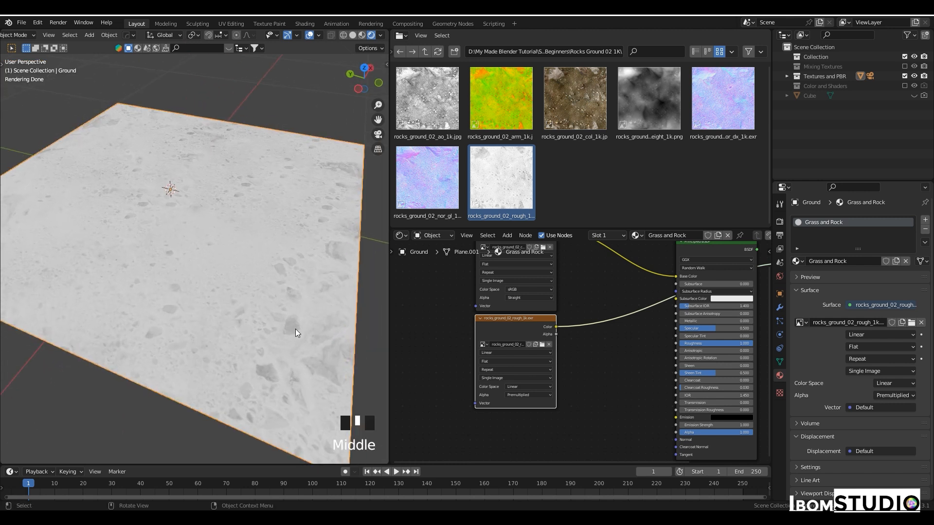
middle_click_drag(171, 263, 179, 266)
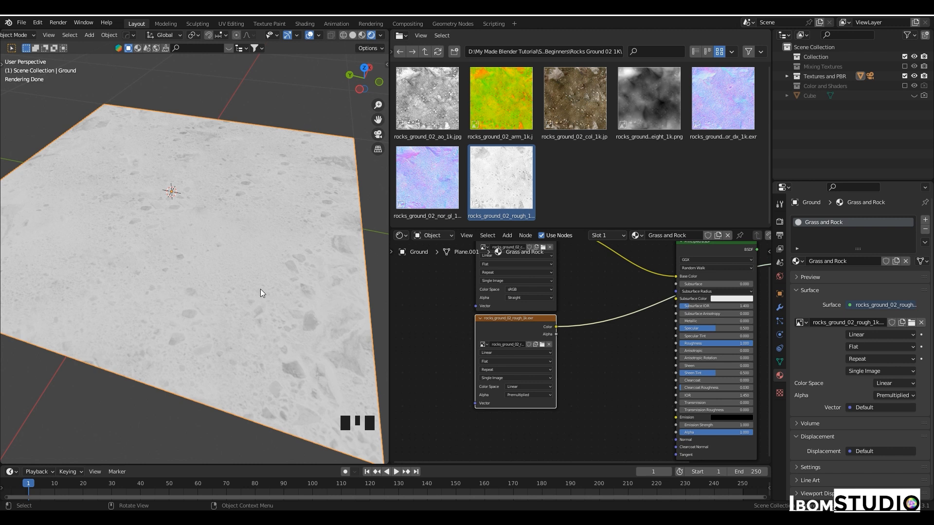
middle_click_drag(192, 267, 238, 266)
scroll(226, 273, "up", 2)
scroll(228, 262, "down", 2)
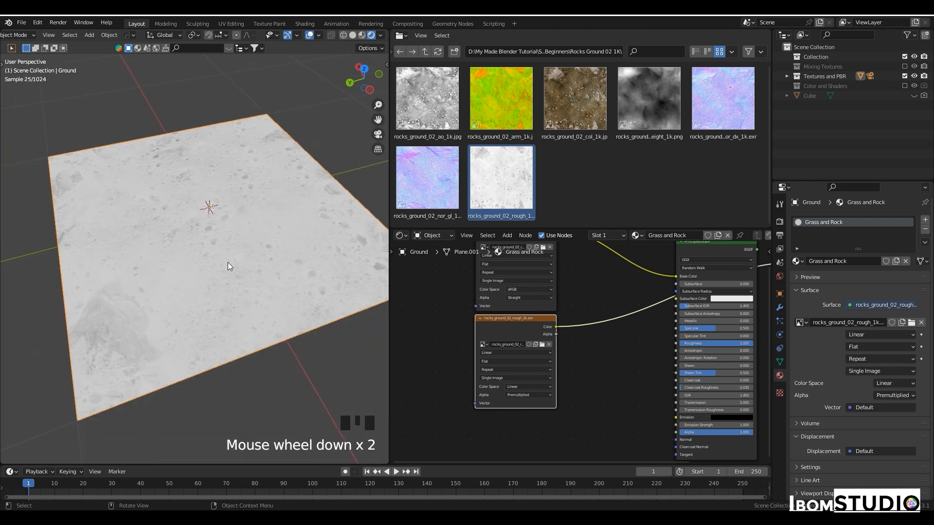
middle_click_drag(214, 272, 217, 261, "shift")
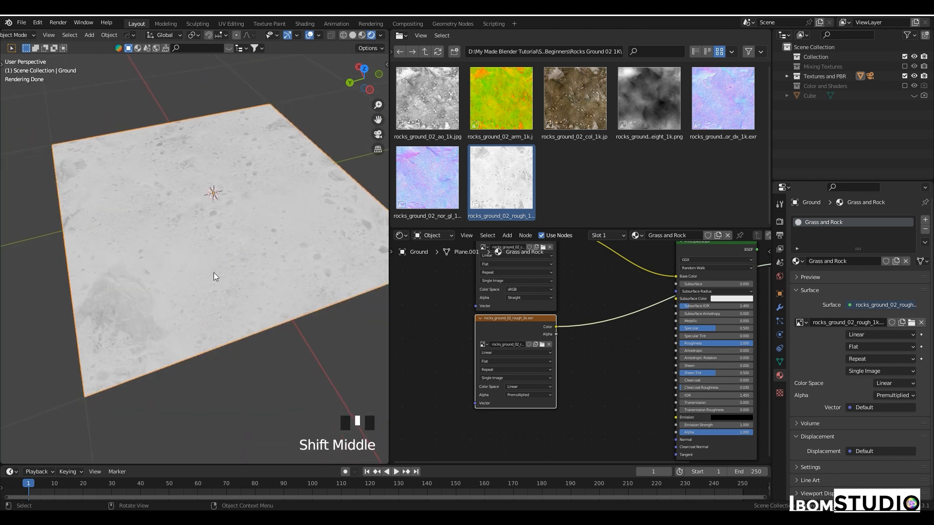
middle_click_drag(281, 268, 214, 265)
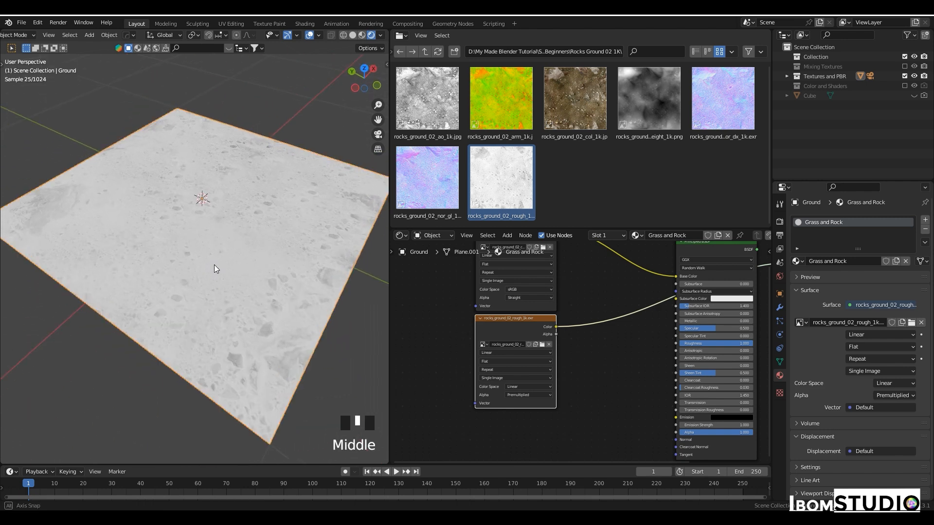
Route the Principled BSDF back to the Material Output and connect the roughness texture's Color to its Roughness input
scroll(594, 302, "down", 2)
middle_click_drag(655, 279, 611, 302)
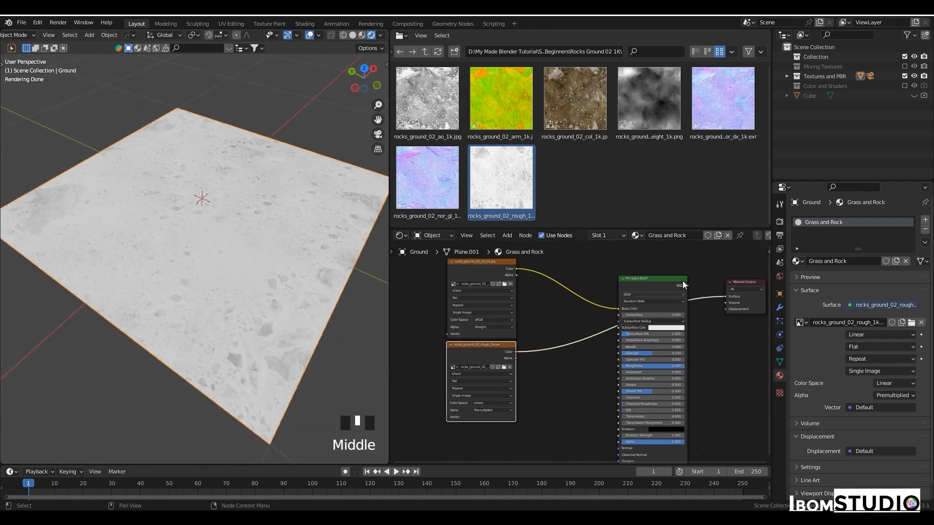
left_click(623, 301, "ctrl+shift")
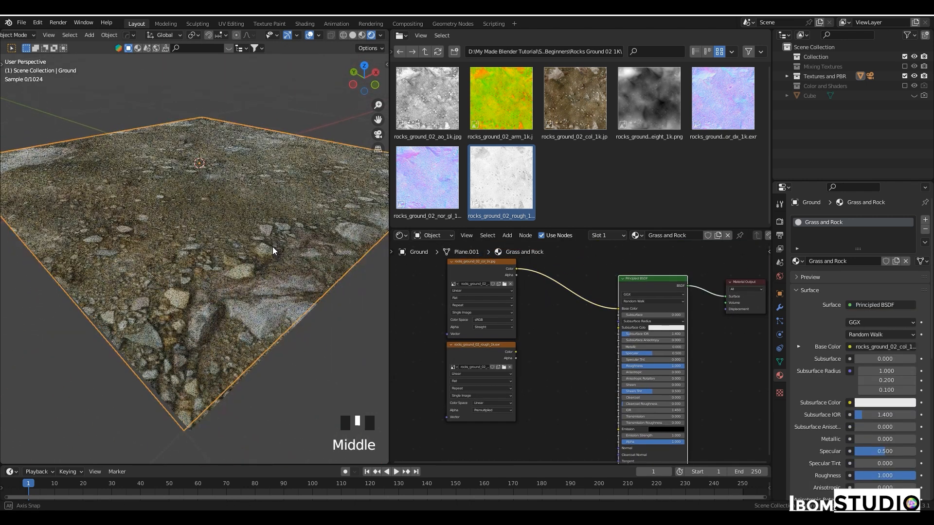
scroll(273, 247, "up", 1)
scroll(273, 247, "up", 1)
scroll(558, 326, "up", 2)
left_click_drag(555, 324, 718, 346)
middle_click_drag(262, 307, 255, 314)
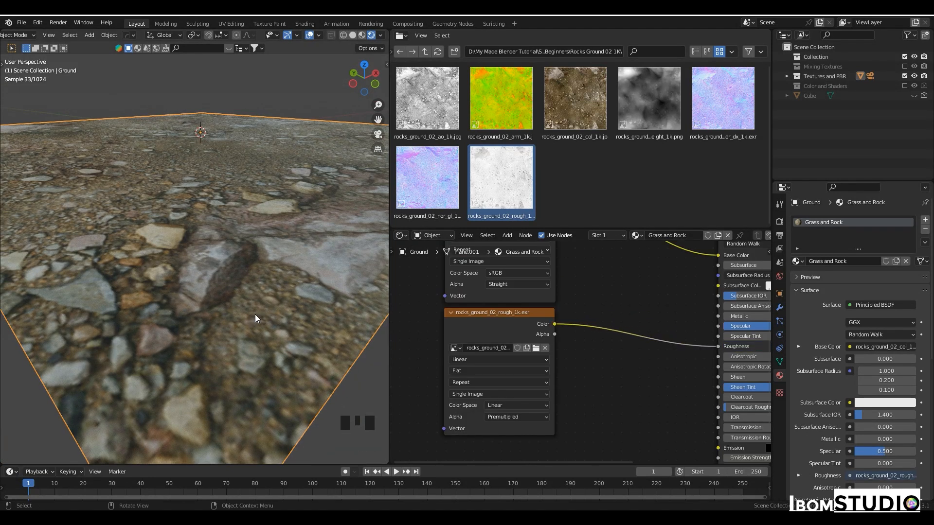
Raise the viewport's environment lighting strength to 2.0
scroll(297, 255, "down", 3)
mouse_move(297, 259)
middle_mouse_down()
mouse_move(256, 261)
mouse_move(265, 263)
middle_mouse_up()
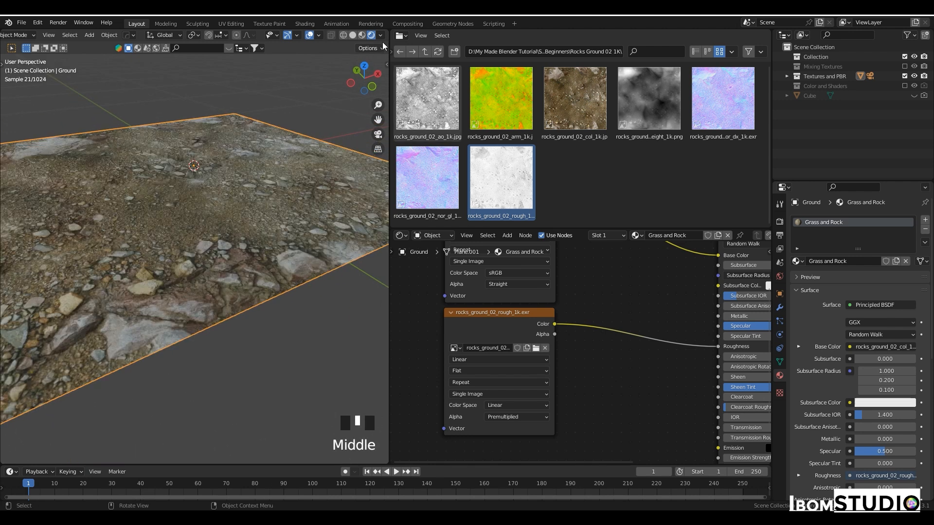
left_click(381, 36)
left_click(382, 37)
Move the roughness texture node farther from the Principled BSDF and preview its map on the Ground plane
scroll(480, 327, "down", 4)
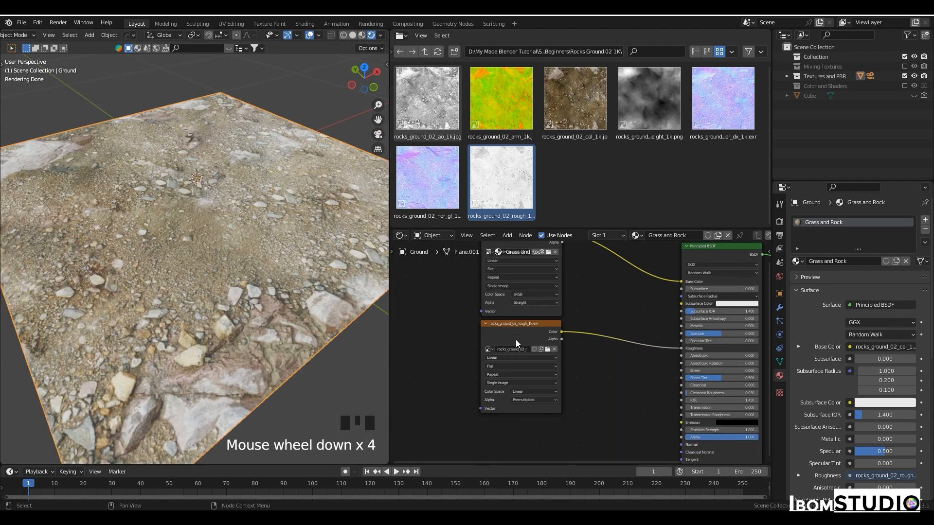
left_click_drag(515, 339, 448, 340)
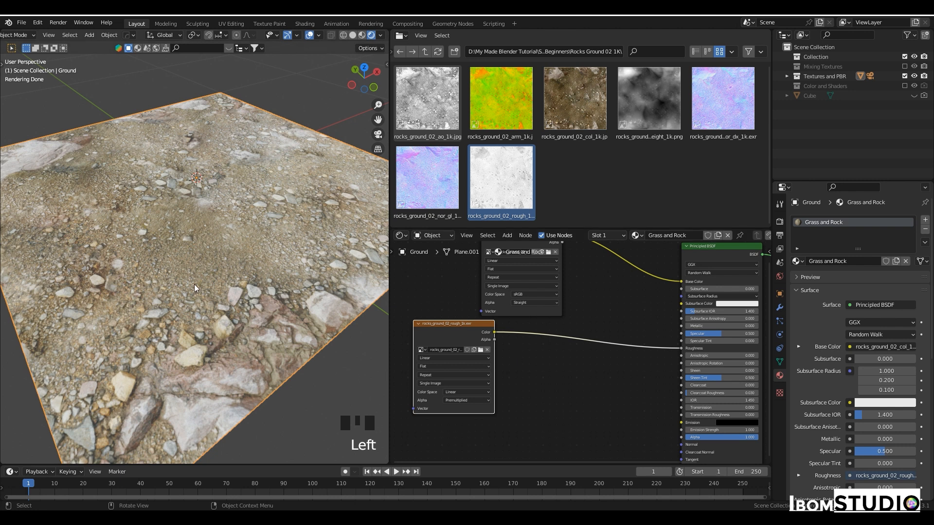
left_click(454, 335, "ctrl+shift")
mouse_move(192, 272)
middle_mouse_down()
mouse_move(204, 278)
mouse_move(188, 281)
middle_mouse_up()
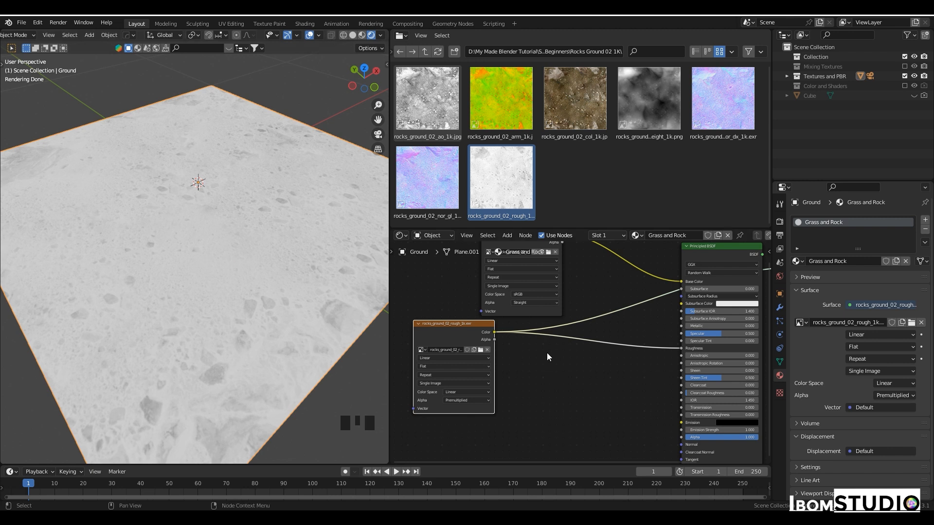
Insert a ColorRamp node between the roughness texture and the Principled BSDF's Roughness, placing it close to the texture node
key("shift+a")
mouse_move(546, 353)
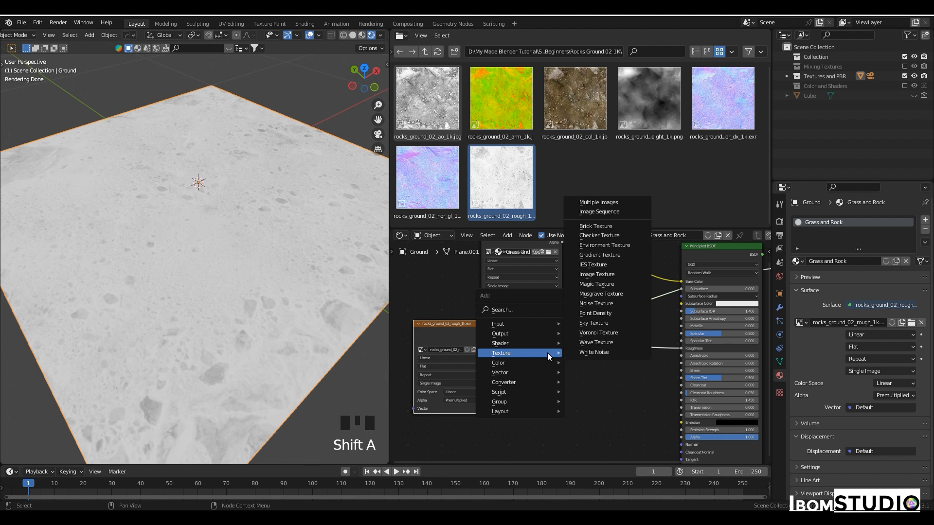
mouse_move(530, 382)
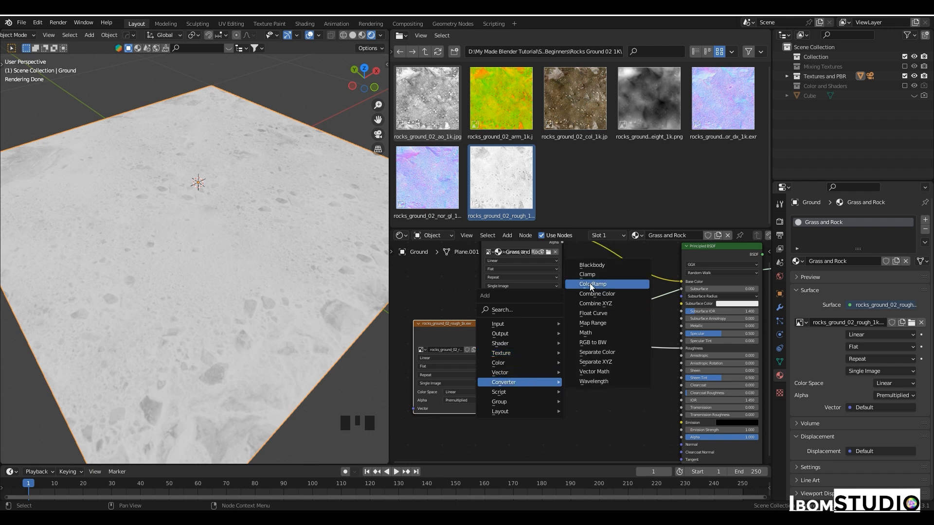
left_click(590, 284)
left_click(592, 336)
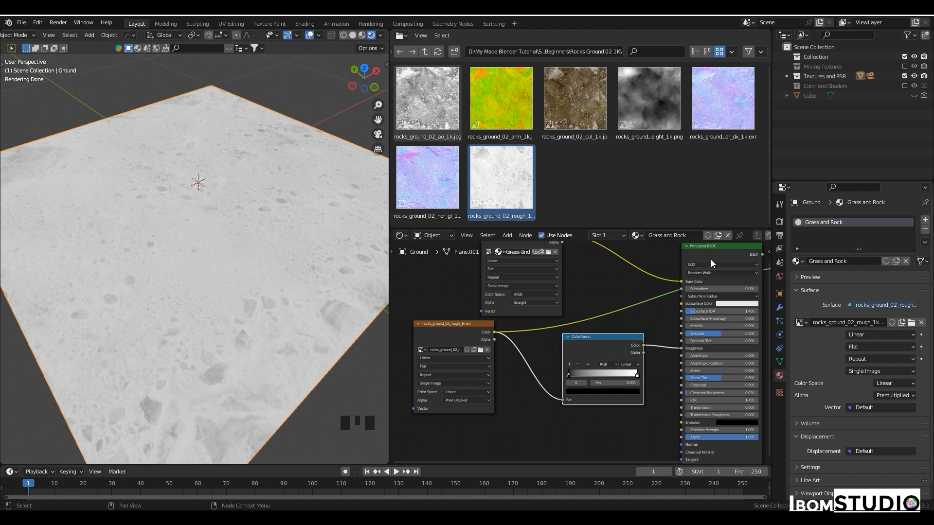
left_click_drag(589, 350, 552, 339)
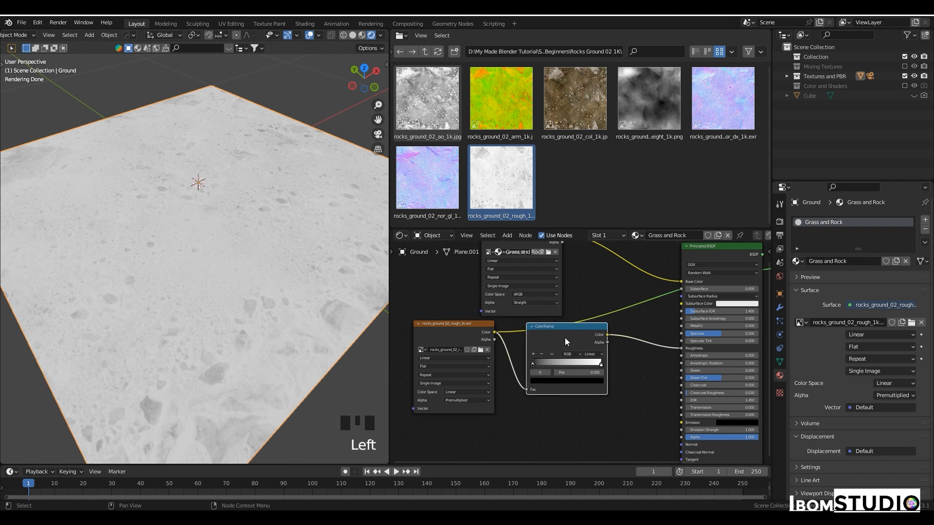
Preview the ColorRamp on the Ground plane and slide its black stop to position 0.641 for stronger contrast
left_click(566, 338, "ctrl+shift")
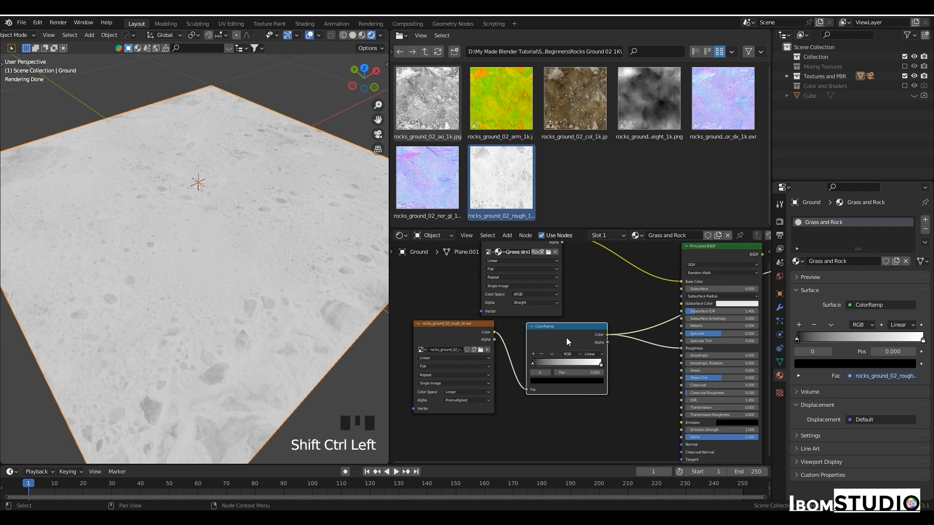
left_click(532, 366)
left_click_drag(533, 366, 584, 366)
Connect the Principled BSDF back to the Material Output and view the rocky ground at a low angle
scroll(638, 298, "down", 1)
middle_click_drag(638, 299, 557, 321)
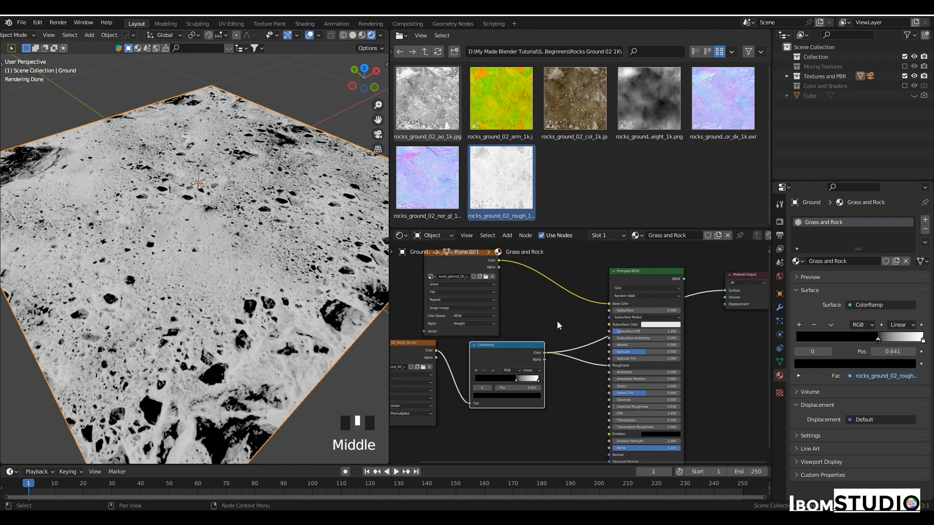
left_click(649, 276, "ctrl+shift")
middle_click_drag(287, 292, 302, 303)
Lower the viewport's environment lighting strength and inspect the reflections on the rocks up close
left_click(382, 35)
left_click(357, 152)
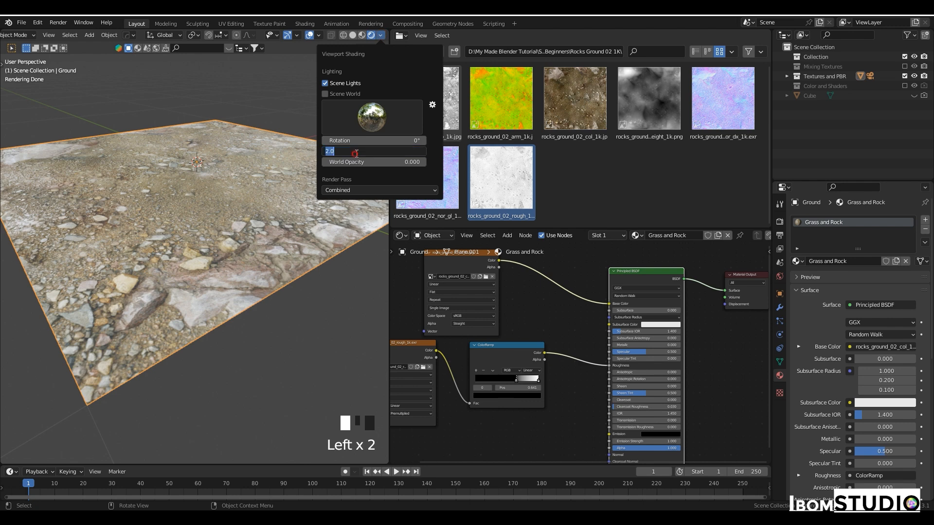
key("Return")
scroll(232, 301, "up", 2)
middle_click_drag(234, 299, 198, 250)
scroll(210, 247, "up", 3)
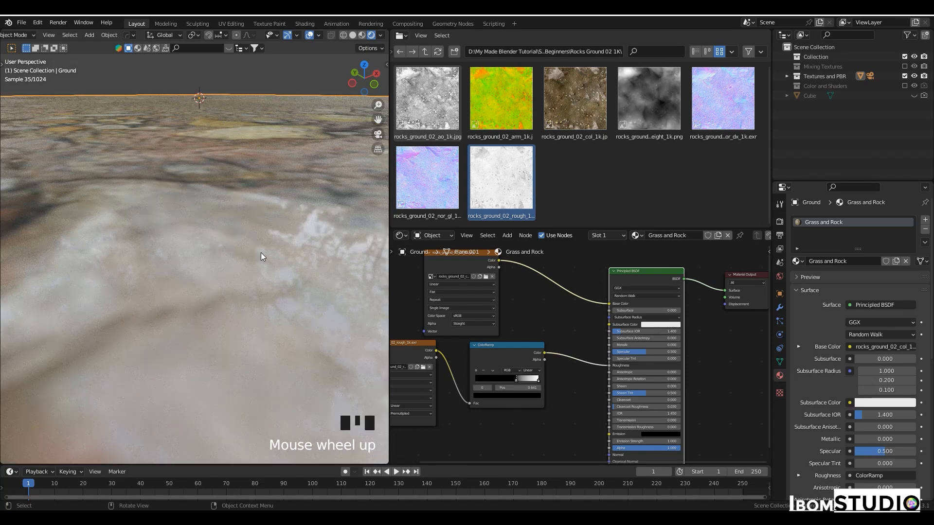
mouse_move(320, 243)
middle_mouse_down("shift")
mouse_move(334, 244)
mouse_move(319, 244)
mouse_move(334, 255)
middle_mouse_up("shift")
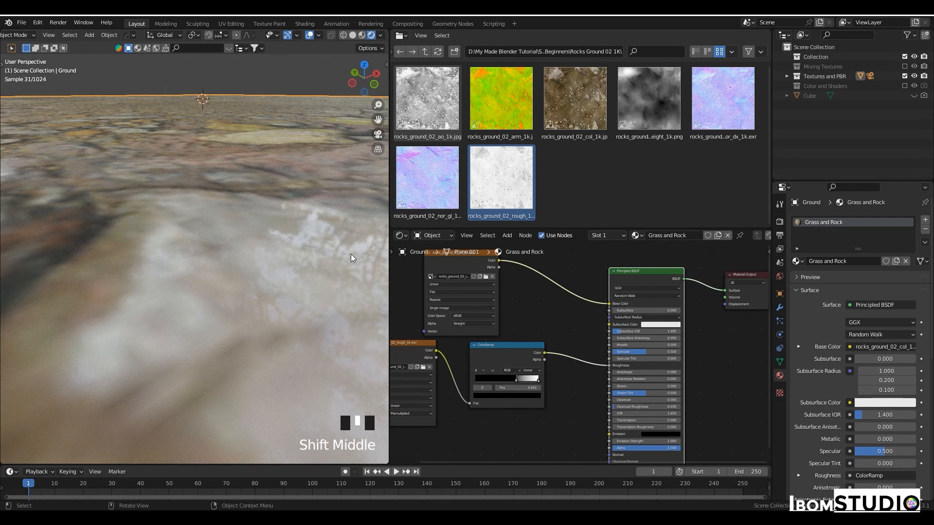
Adjust the ColorRamp's black stop while checking the ground's shine, settling it near the gradient's start at about 0.06
mouse_move(517, 378)
left_mouse_down()
mouse_move(443, 380)
mouse_move(532, 381)
left_mouse_up()
scroll(252, 215, "down", 3)
mouse_move(253, 215)
middle_mouse_down()
mouse_move(258, 240)
mouse_move(241, 226)
middle_mouse_up()
left_click_drag(525, 380, 476, 386)
middle_click_drag(477, 387, 603, 359)
scroll(556, 384, "up", 3)
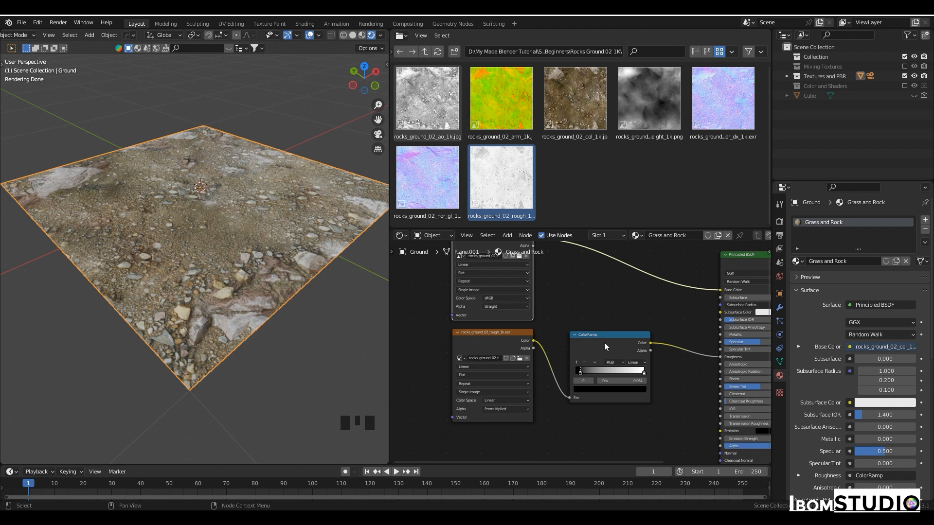
Switch the roughness image node to a Noise Texture and preview it on the Ground plane
scroll(527, 340, "up", 2)
middle_click_drag(527, 340, 521, 338)
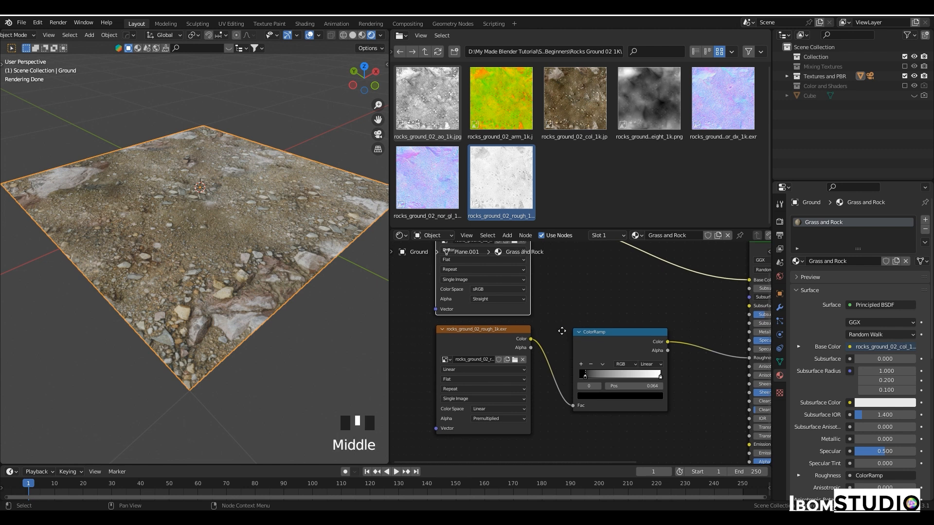
left_click(481, 335)
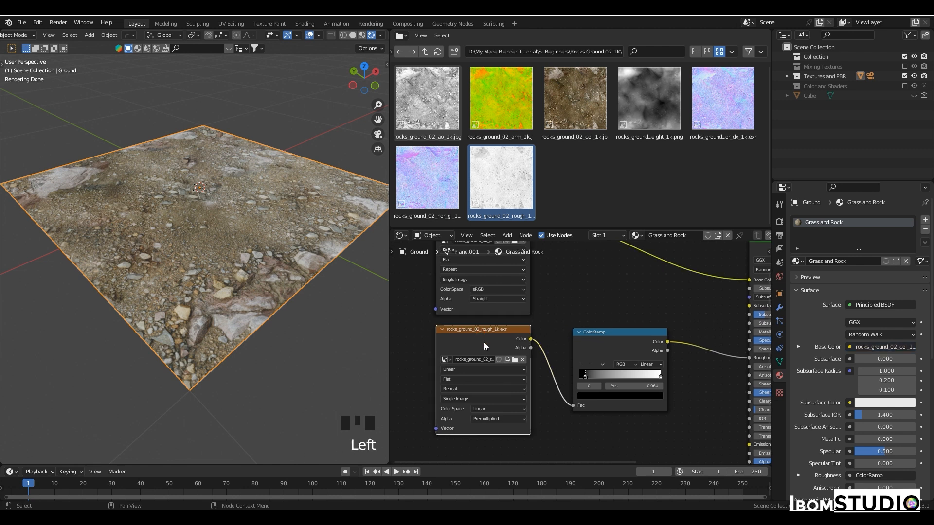
key("shift+s")
mouse_move(484, 343)
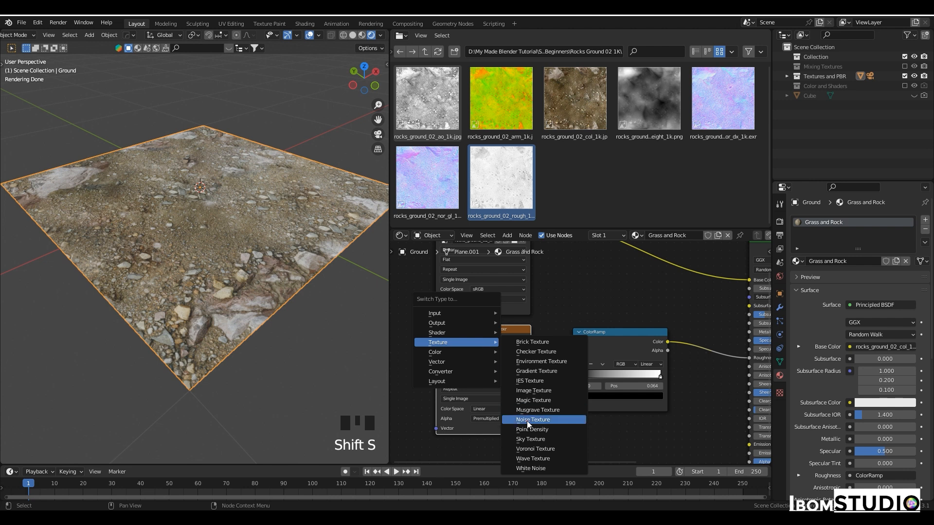
left_click(527, 421)
left_click(463, 339, "ctrl+shift")
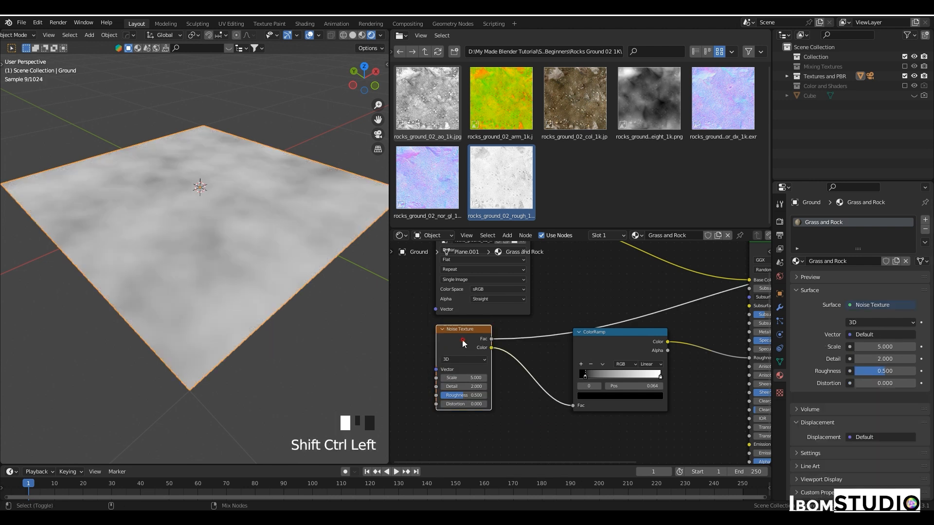
Preview the Noise Texture's Color output on the ground and link its Fac output to the ColorRamp's Fac input
mouse_move(245, 228)
middle_mouse_down()
mouse_move(255, 235)
mouse_move(245, 236)
middle_mouse_up()
scroll(267, 241, "up", 3)
left_click(491, 343, "ctrl+shift")
left_click_drag(491, 339, 572, 404)
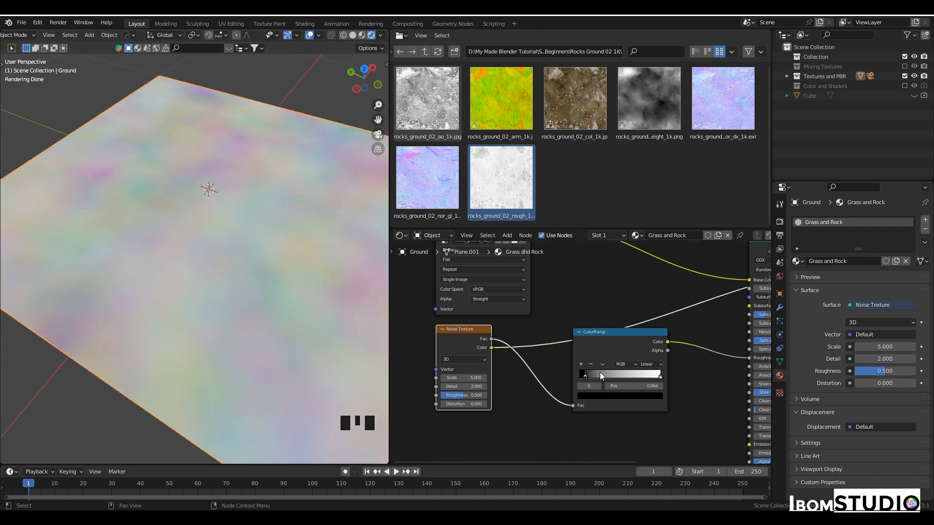
Preview the ColorRamp on the ground, moving its black stop near the gradient's middle and its white stop to 0.895
left_click_drag(601, 347, 581, 343)
left_click(580, 343, "ctrl+shift")
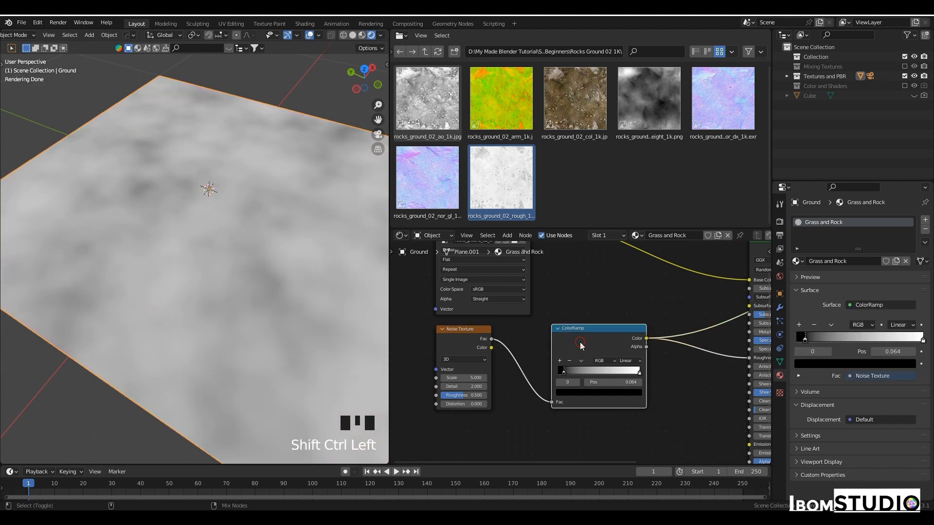
left_click_drag(568, 370, 638, 381)
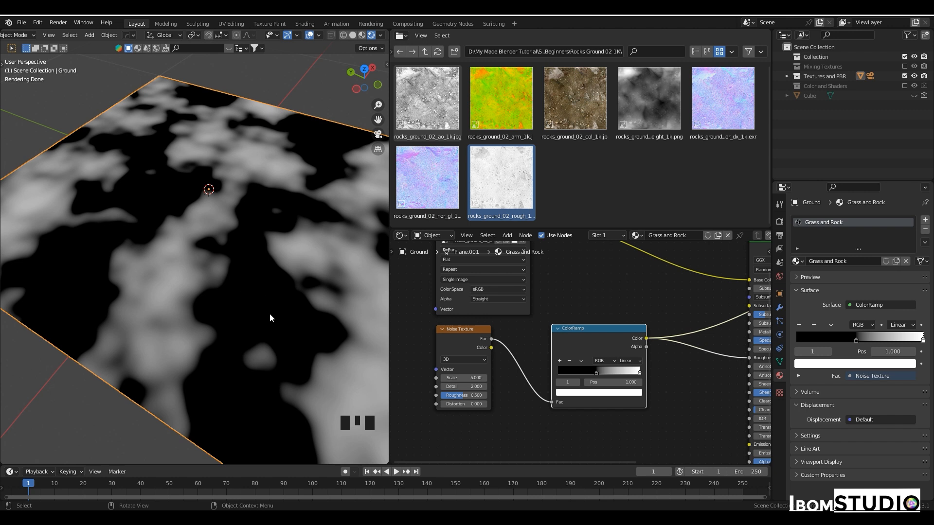
left_click_drag(596, 374, 581, 377)
left_click_drag(624, 375, 615, 375)
Compare the ColorRamp mask with the full shader, leaving the Principled BSDF connected to the output, and inspect the ground's shiny patches
middle_click_drag(679, 303, 608, 311)
left_click(693, 266, "ctrl+shift")
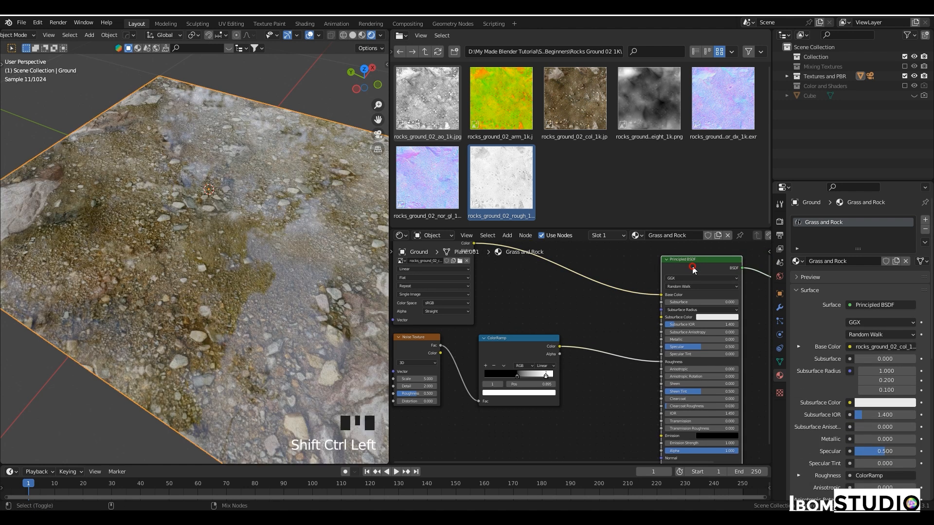
left_click(507, 349, "ctrl+shift")
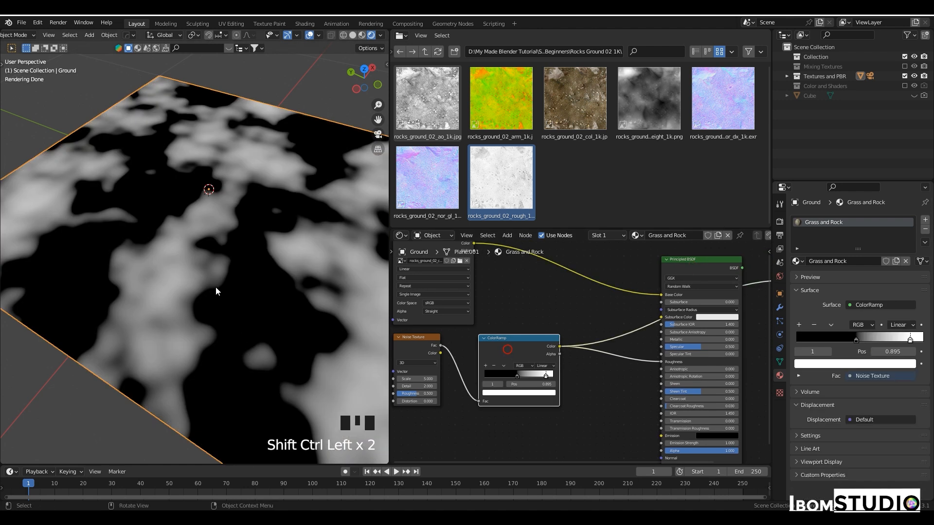
left_click(699, 272, "ctrl+shift")
middle_click_drag(265, 325, 253, 326)
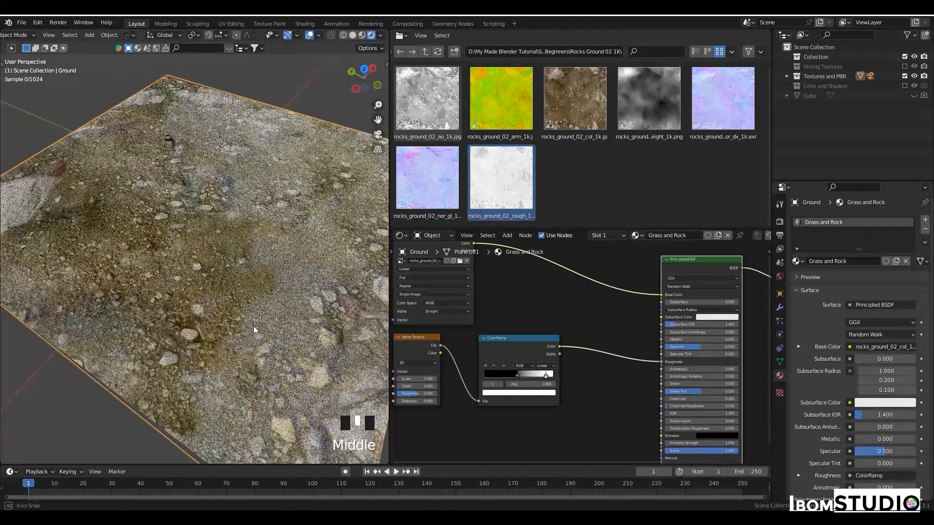
scroll(511, 328, "up", 5)
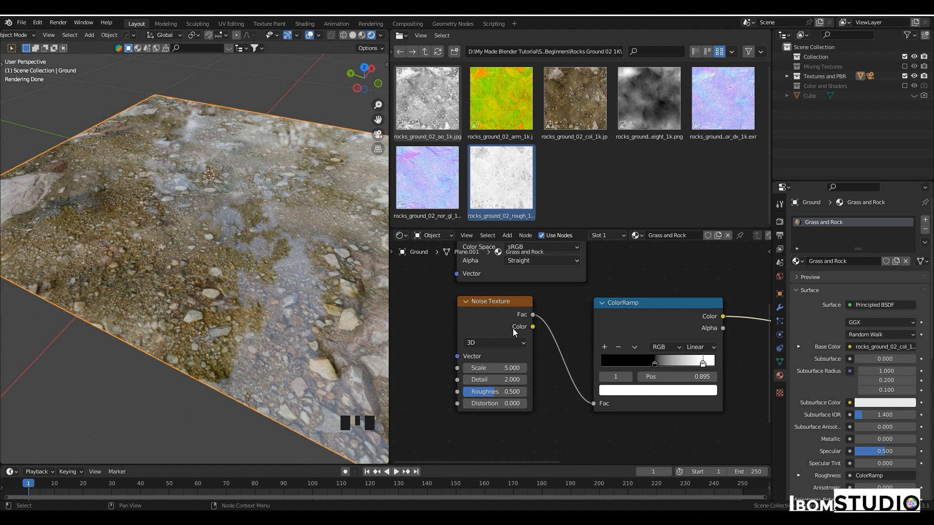
Replace the Noise Texture with rocks_ground_02_rough_1k.exr feeding the ColorRamp, and set the image's color space to Non-Color
left_click(513, 329)
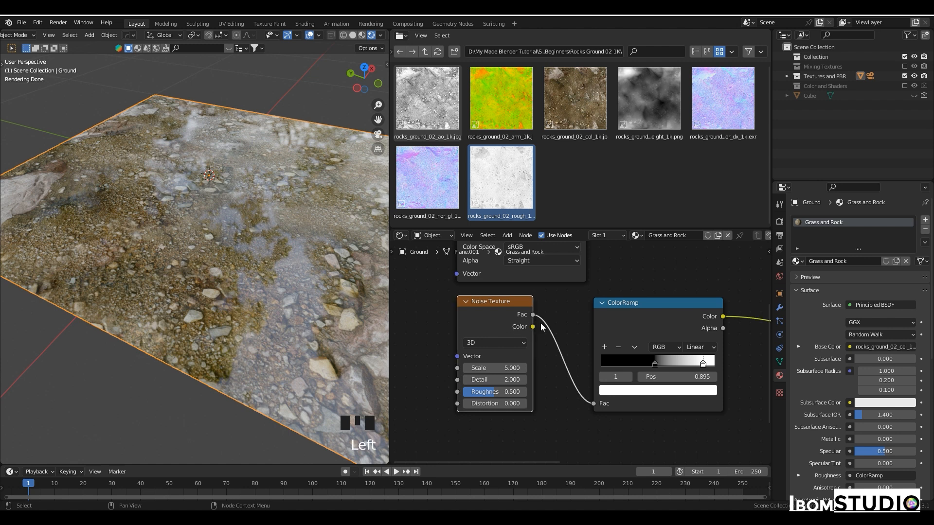
key("x")
left_click_drag(490, 189, 488, 323)
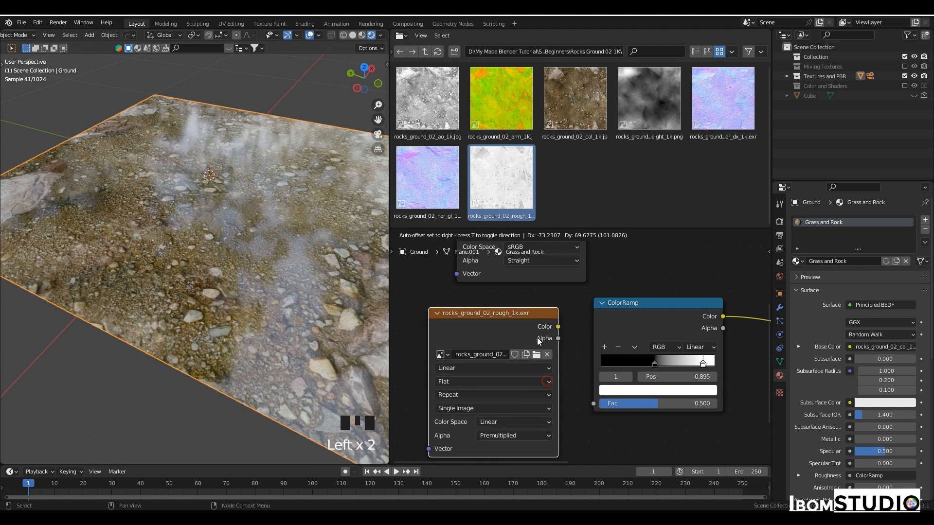
left_click(519, 354)
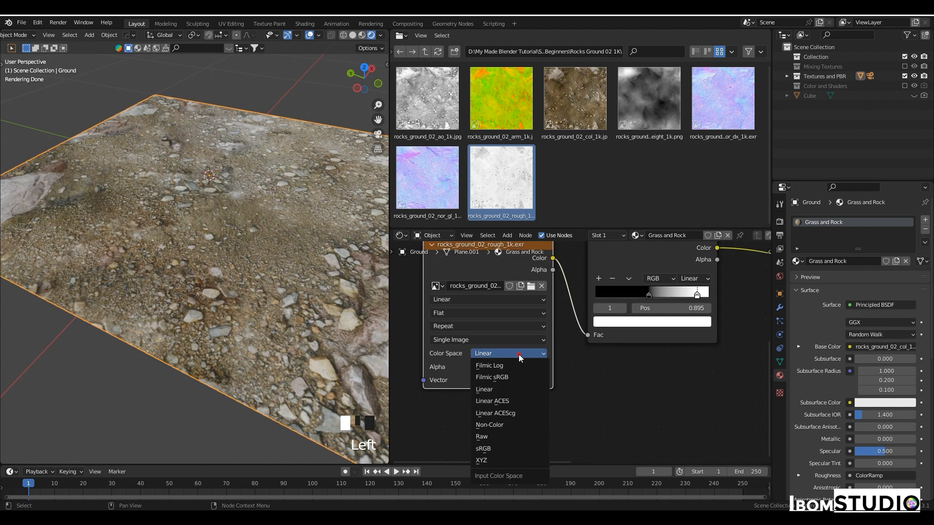
left_click(497, 423)
middle_click_drag(565, 394, 620, 424)
middle_click_drag(564, 311, 574, 374)
mouse_move(552, 358)
left_mouse_down()
mouse_move(545, 342)
mouse_move(554, 339)
left_mouse_up()
left_click(553, 339)
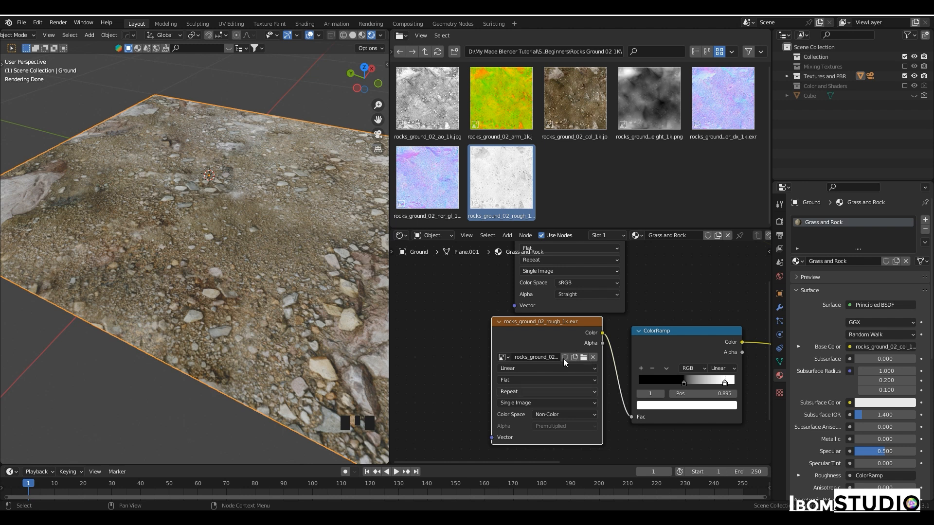
Add the rocks_ground_02_height_1k.png texture to the material and place its node below the roughness image
scroll(551, 377, "down", 2)
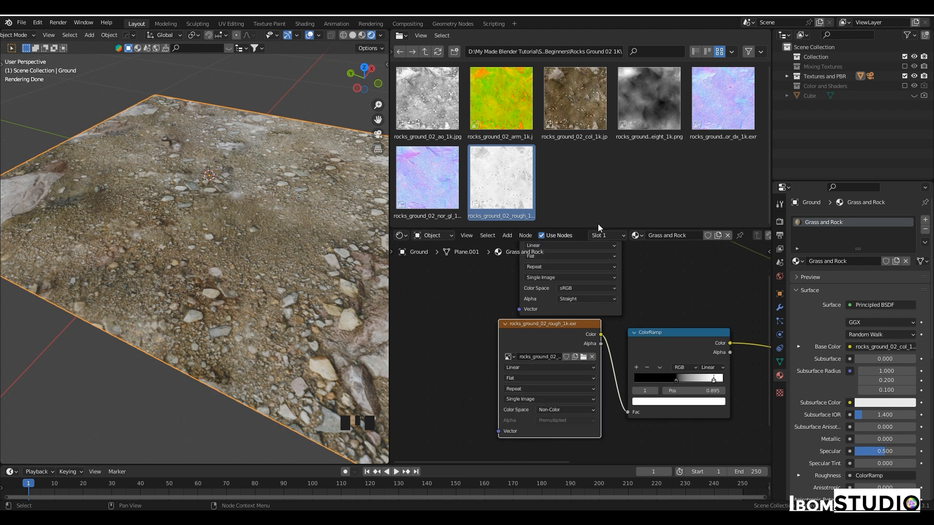
middle_click_drag(303, 275, 335, 270)
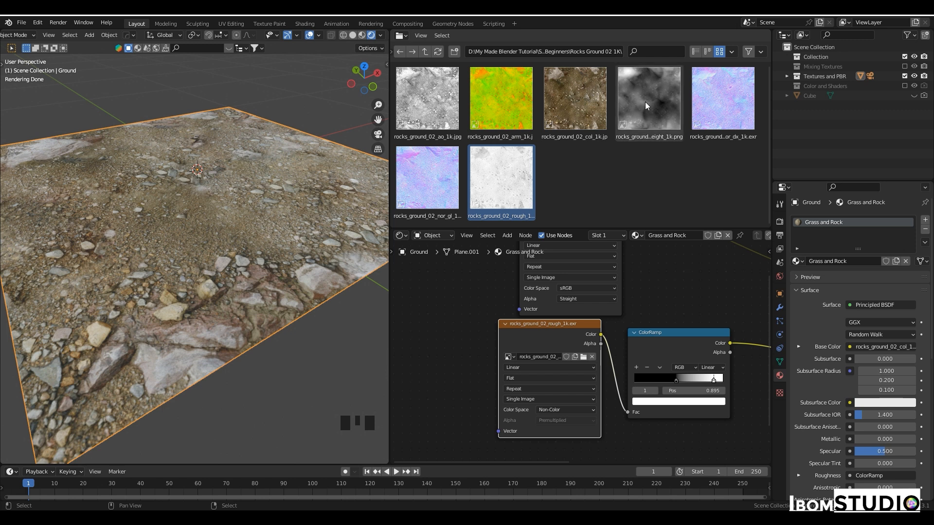
left_click_drag(645, 101, 627, 422)
scroll(627, 422, "down", 5)
middle_click_drag(632, 419, 664, 311)
scroll(664, 311, "up", 4)
left_click_drag(639, 290, 560, 319)
scroll(604, 331, "up", 1)
middle_click_drag(655, 336, 592, 343)
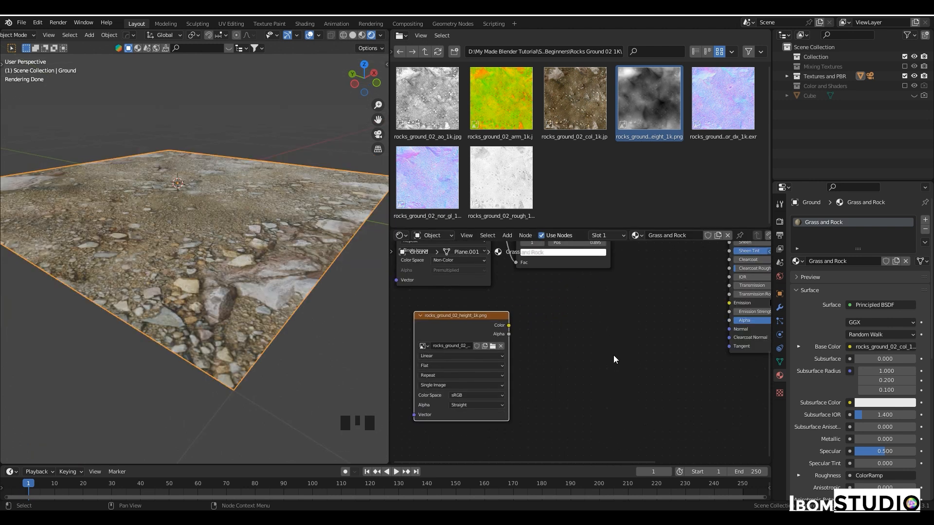
Add a Bump node between the height texture and the Principled BSDF, and preview the height texture on the ground
key("shift+a")
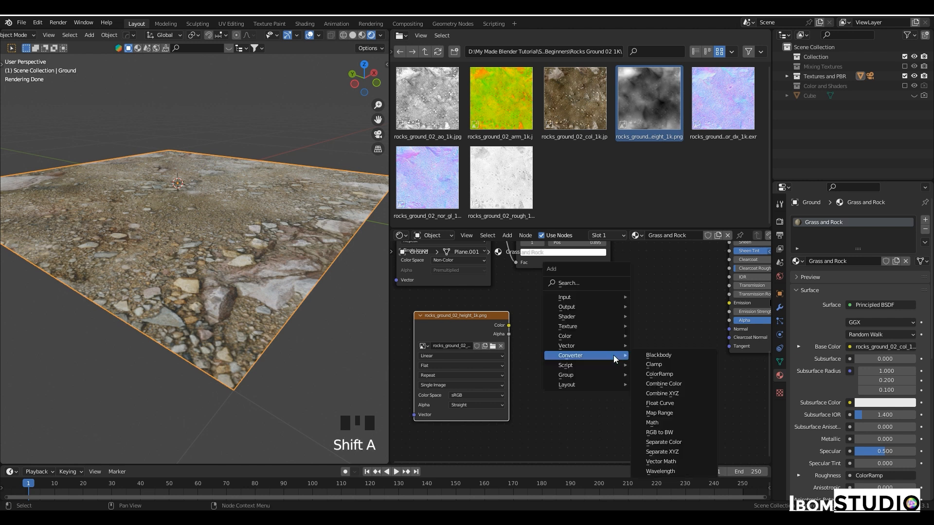
mouse_move(597, 345)
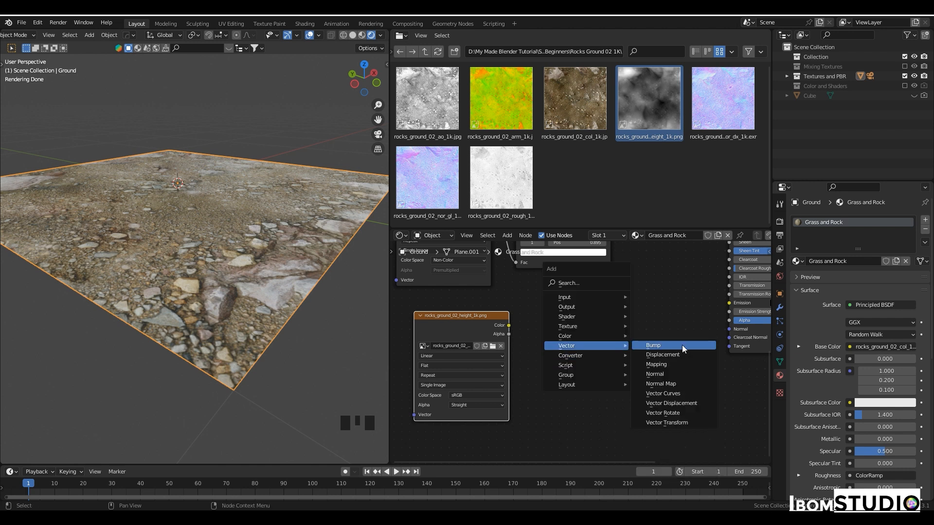
left_click(682, 345)
left_click(607, 323)
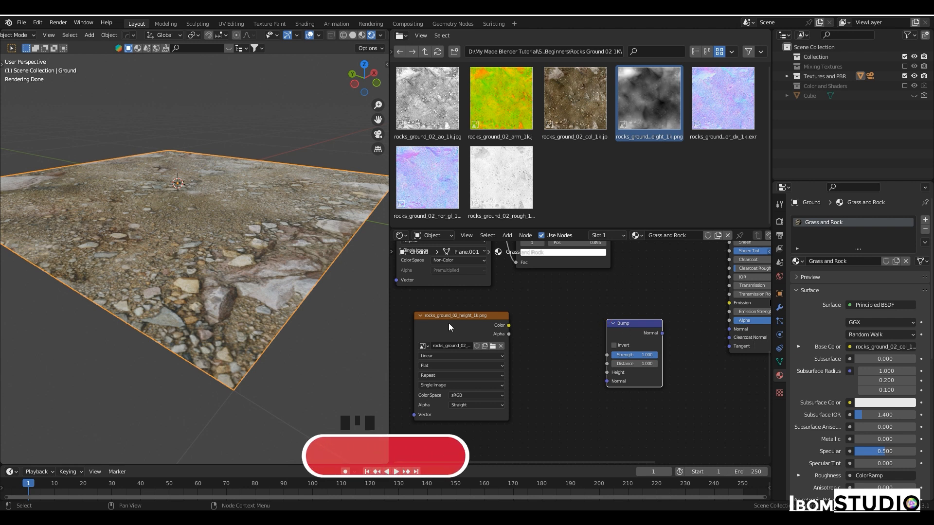
left_click(474, 324, "ctrl+shift")
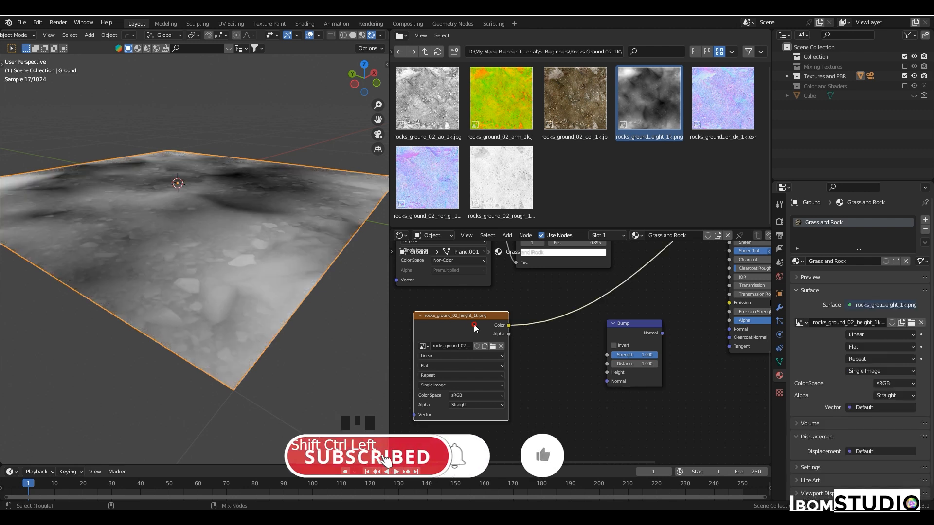
middle_click_drag(341, 273, 235, 305)
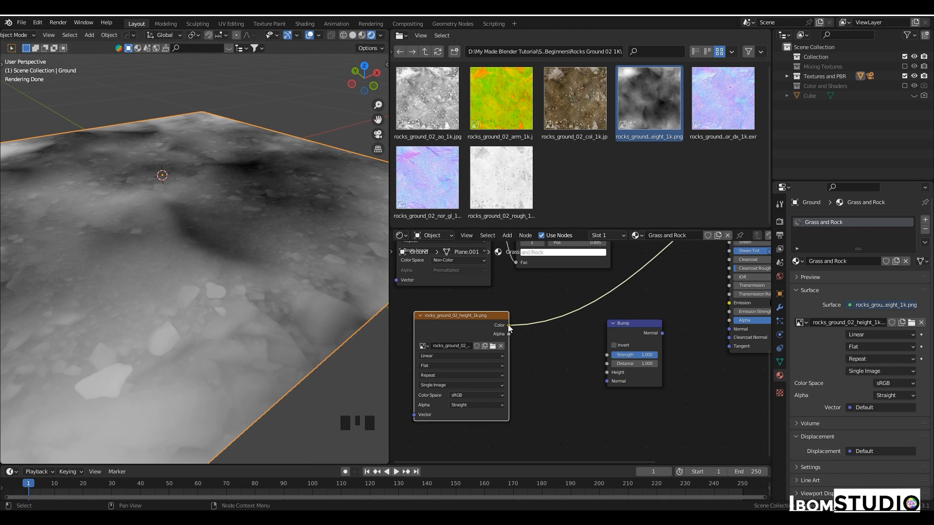
Connect the height texture's Color to the Bump node's Height and set the texture's color space to Non-Color
left_click_drag(508, 325, 607, 372)
left_click(481, 396)
left_click(474, 454)
middle_click_drag(205, 262, 232, 265)
scroll(241, 273, "down", 2)
scroll(241, 273, "down", 1)
middle_click_drag(206, 229, 208, 241)
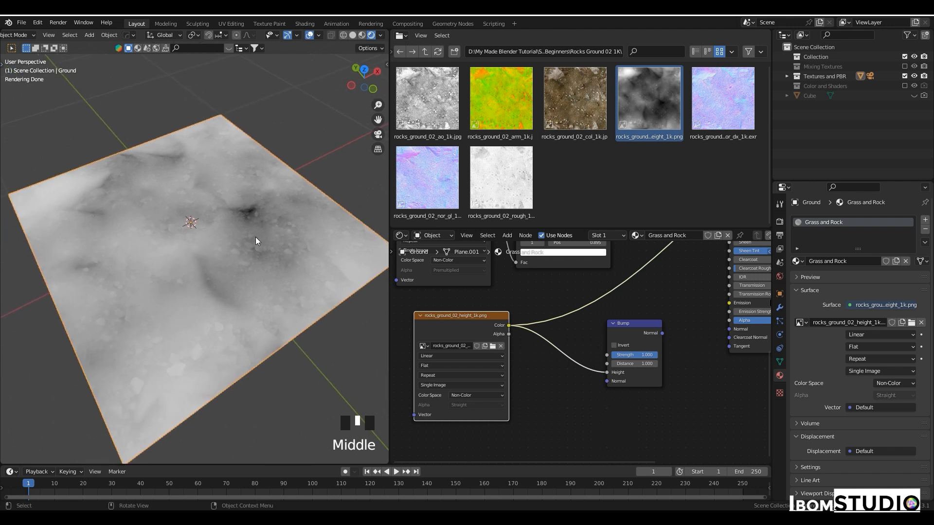
Preview the Bump node's normal output on the Ground plane and inspect it from several angles
left_click(632, 331, "ctrl+shift")
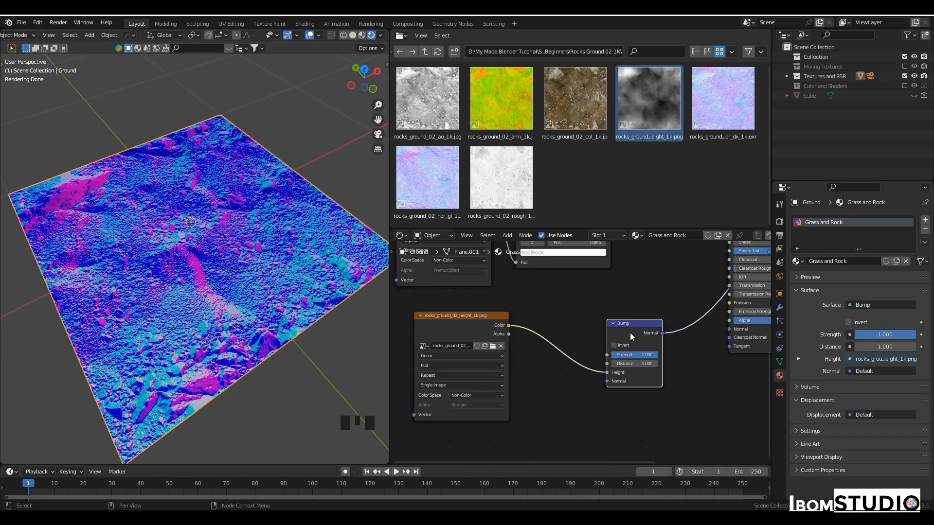
middle_click_drag(240, 283, 267, 293)
scroll(237, 273, "up", 3)
scroll(243, 277, "down", 3)
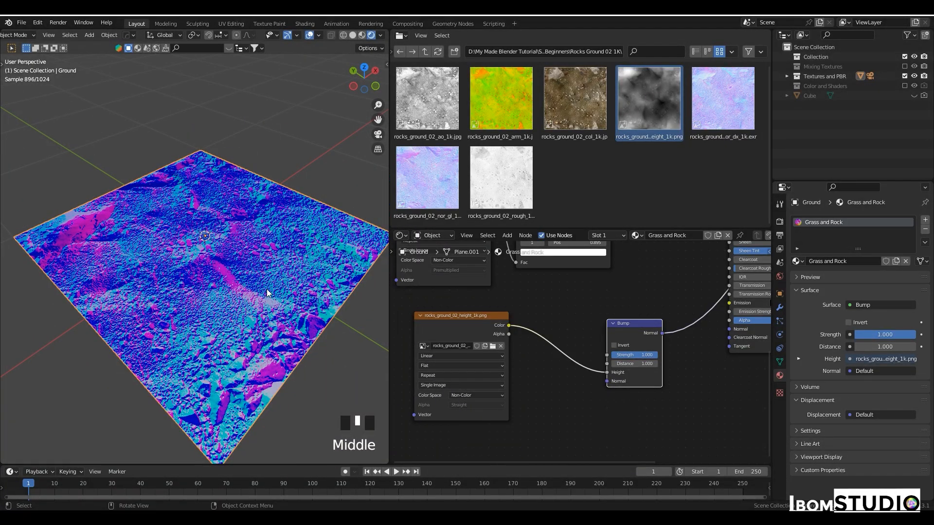
scroll(260, 293, "up", 2)
middle_click_drag(260, 292, 236, 292)
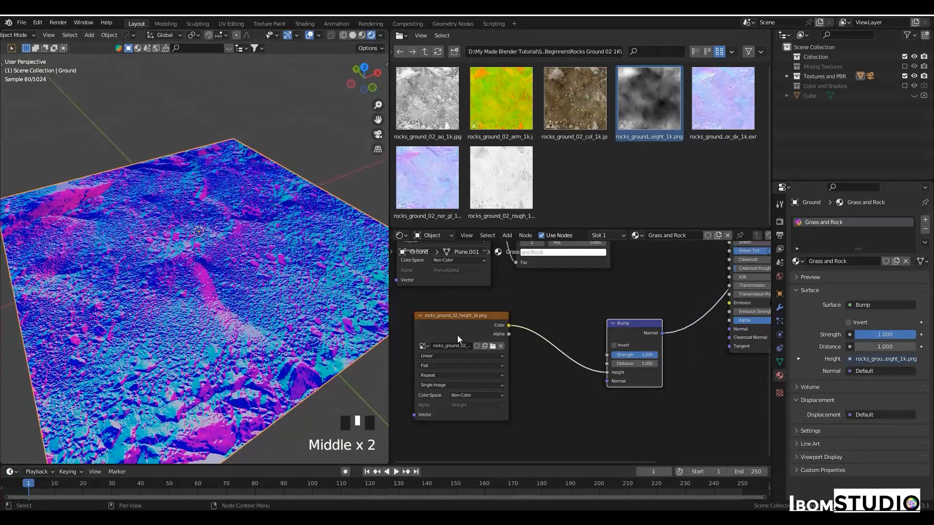
Compare the height texture preview with the Bump node's output and examine the bump directions around the plane
left_click(447, 327, "ctrl+shift")
left_click(618, 336, "ctrl+shift")
middle_click_drag(215, 276, 205, 249)
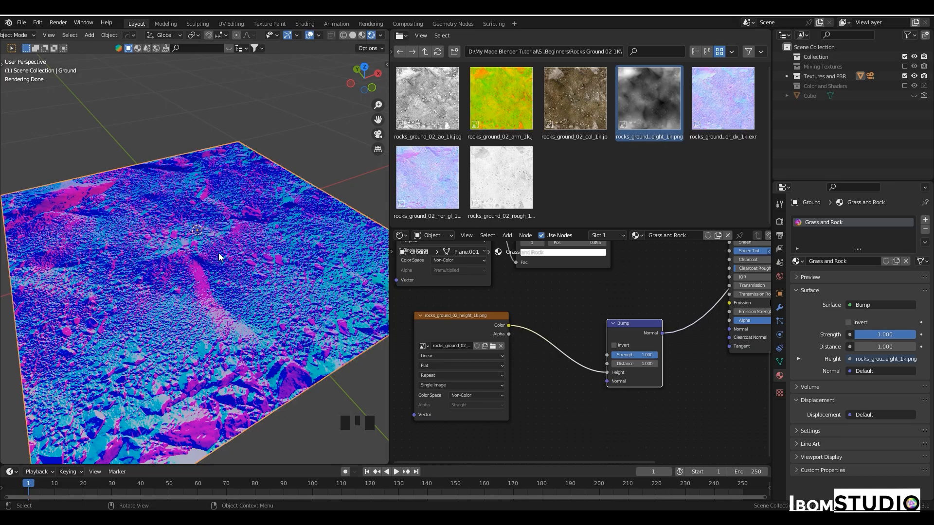
middle_click_drag(200, 267, 212, 282)
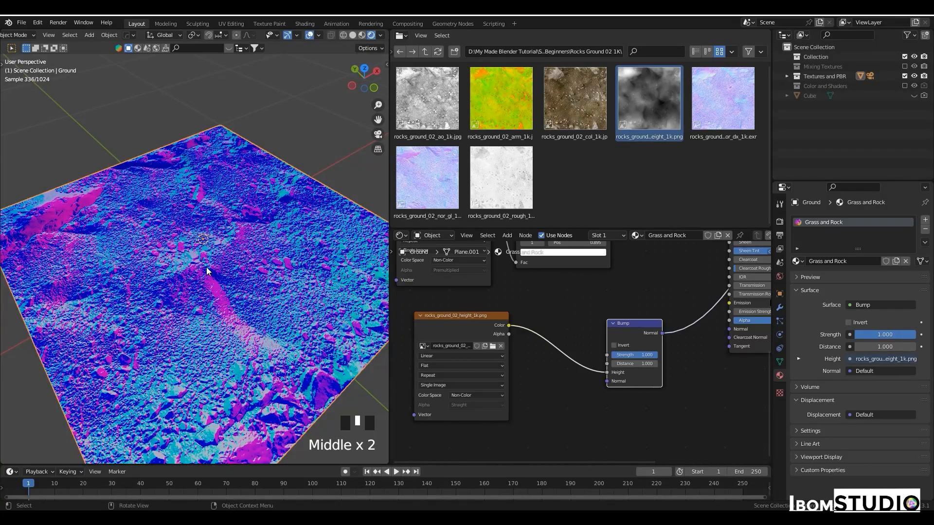
middle_click_drag(207, 268, 181, 260, "shift")
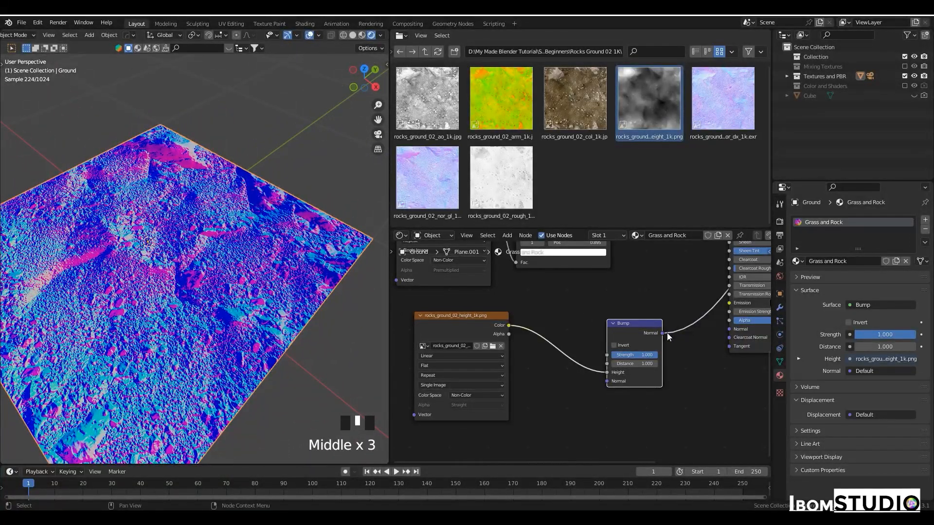
Connect the Bump node's Normal to the Principled BSDF's Normal input and view the shaded rocky ground up close
left_click_drag(661, 333, 725, 330)
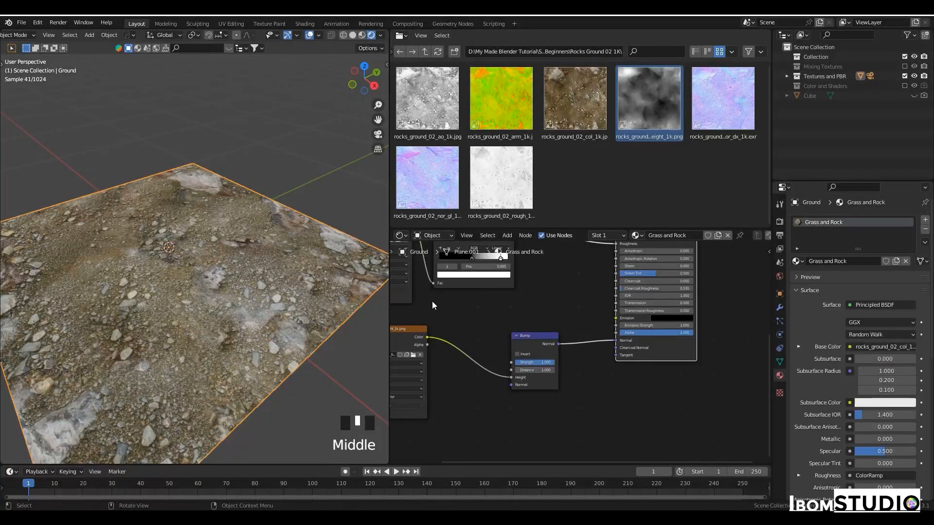
middle_click_drag(232, 299, 249, 311, "shift")
scroll(261, 312, "up", 3)
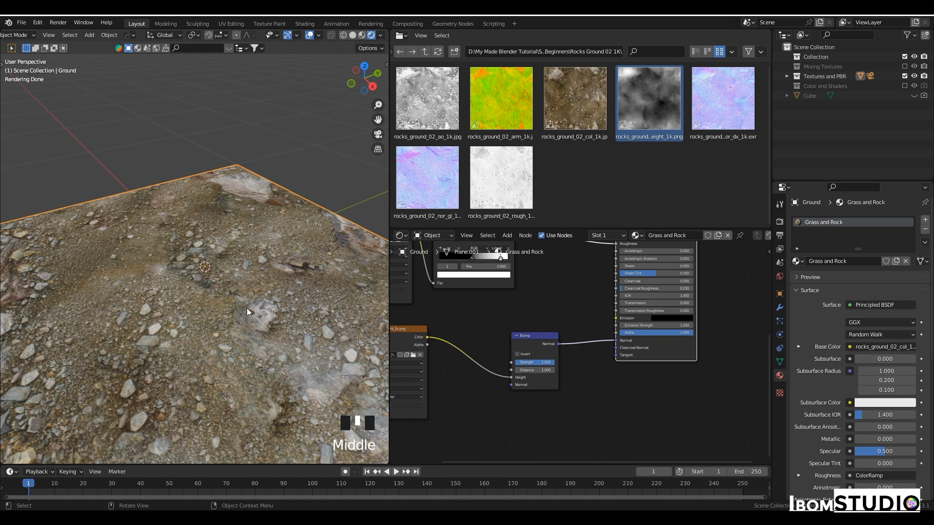
scroll(247, 308, "down", 2)
middle_click_drag(247, 308, 231, 307)
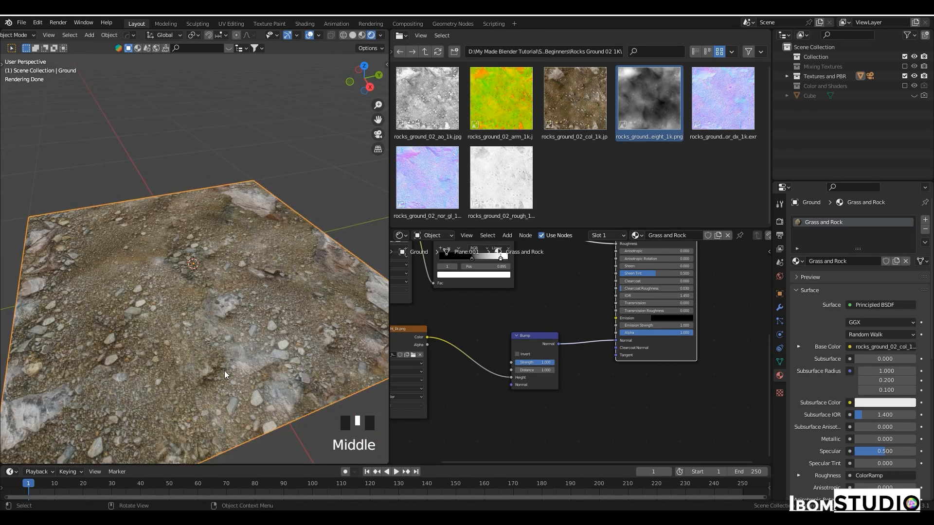
Cut the link between the Bump node and the Principled BSDF's Normal to compare the ground, and reconnect it
right_click_drag(588, 332, 593, 369, "ctrl")
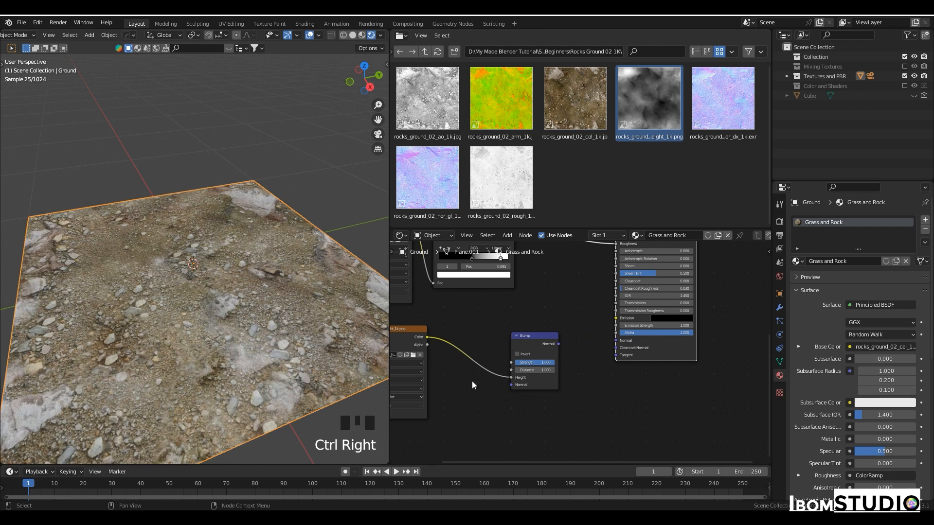
left_click_drag(558, 344, 615, 341)
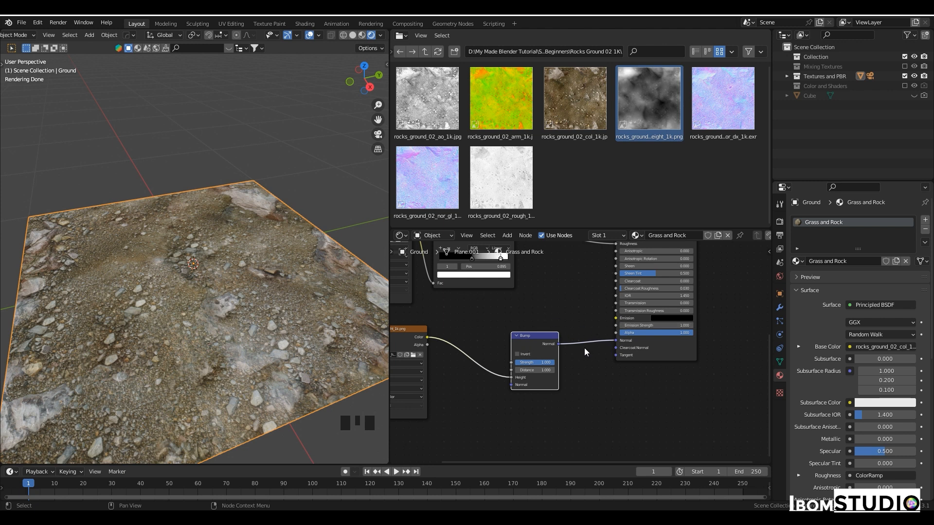
Disconnect and reconnect the Bump node's link to the Principled BSDF's Normal twice more, comparing the ground's shading
key("ctrl")
right_click_drag(584, 306, 590, 363, "ctrl")
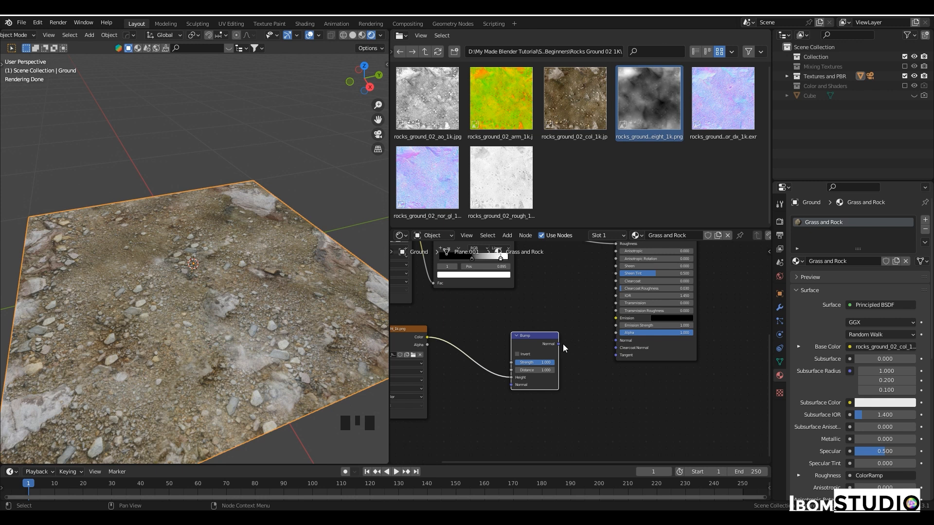
left_click_drag(558, 344, 615, 341)
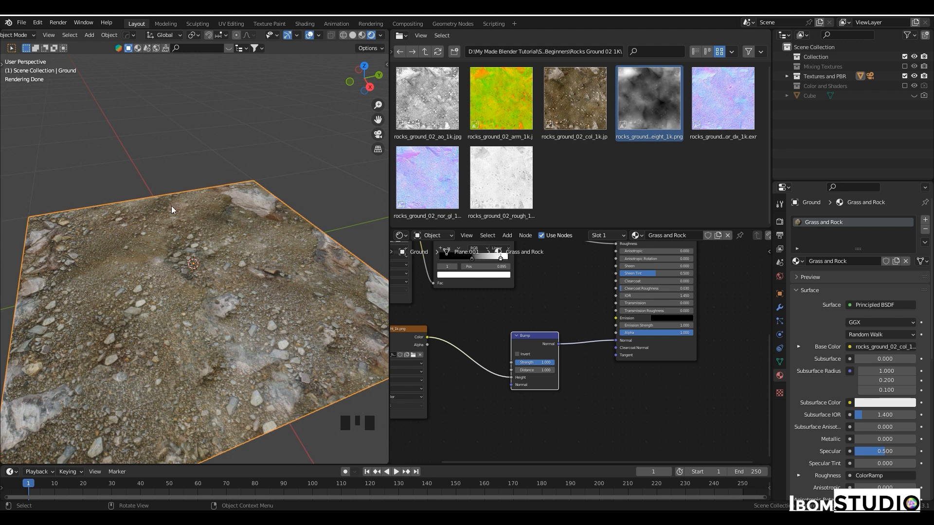
right_click_drag(585, 329, 587, 360, "ctrl")
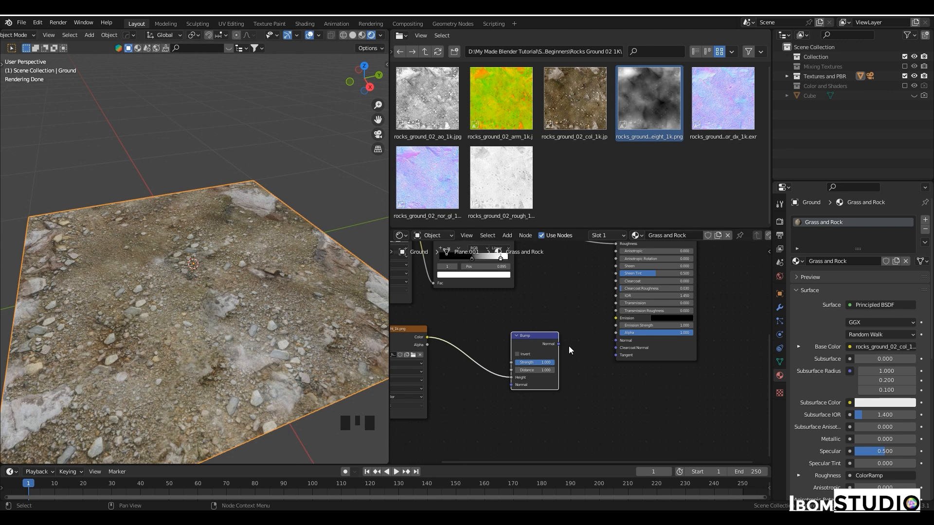
left_click_drag(559, 344, 615, 341)
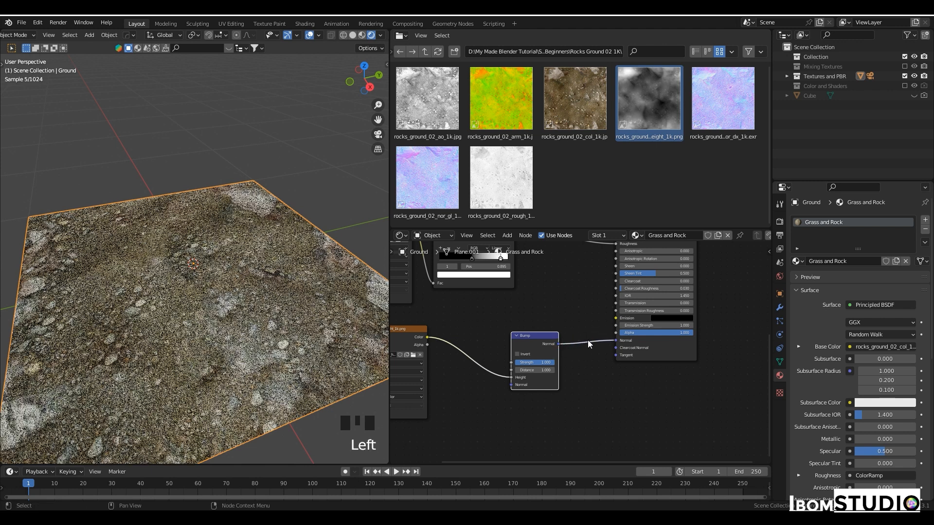
Move the Material Output node down to the level of the height texture and Bump nodes
middle_click_drag(596, 336, 597, 297)
scroll(600, 333, "down", 4)
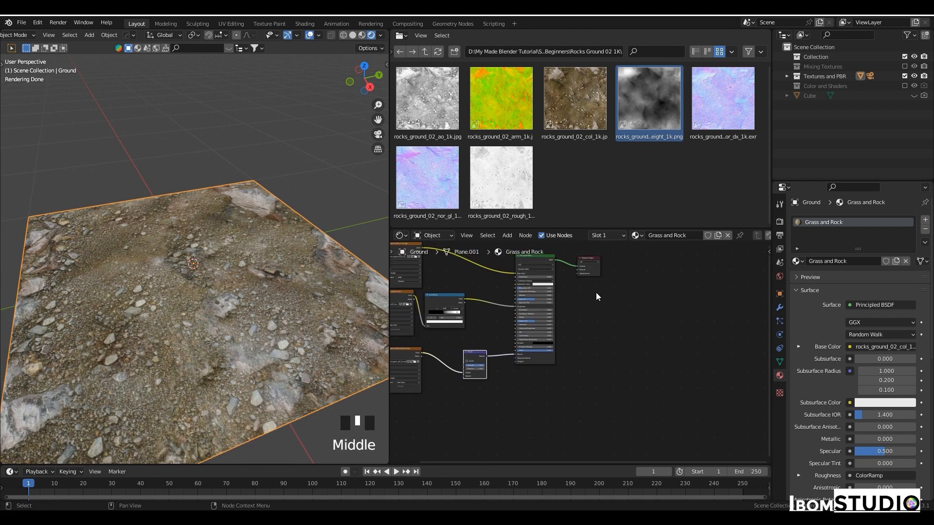
left_click_drag(590, 265, 621, 384)
middle_click_drag(520, 398, 583, 378)
scroll(582, 379, "up", 3)
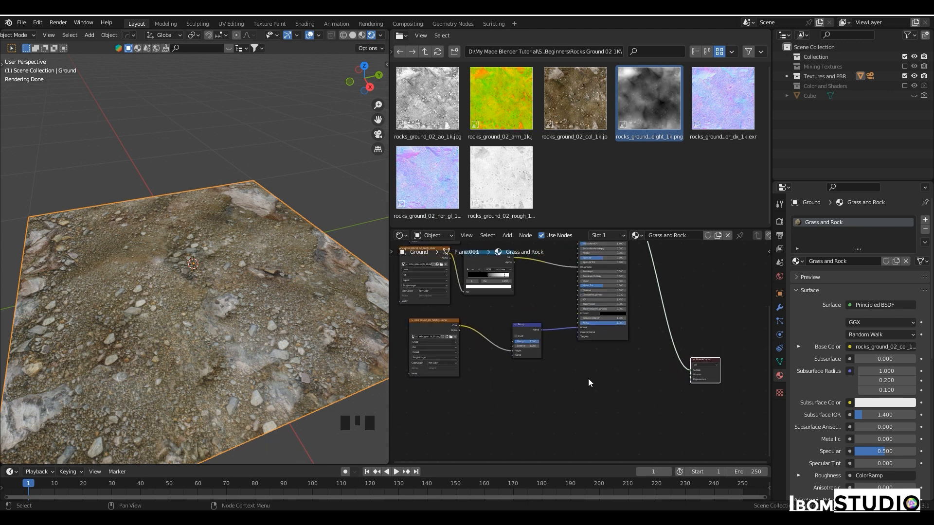
Add rocks_ground_02_nor_dx_1k.exr as an image texture below the height texture and preview it on the Ground plane
left_click(729, 108)
left_click_drag(729, 106, 492, 389)
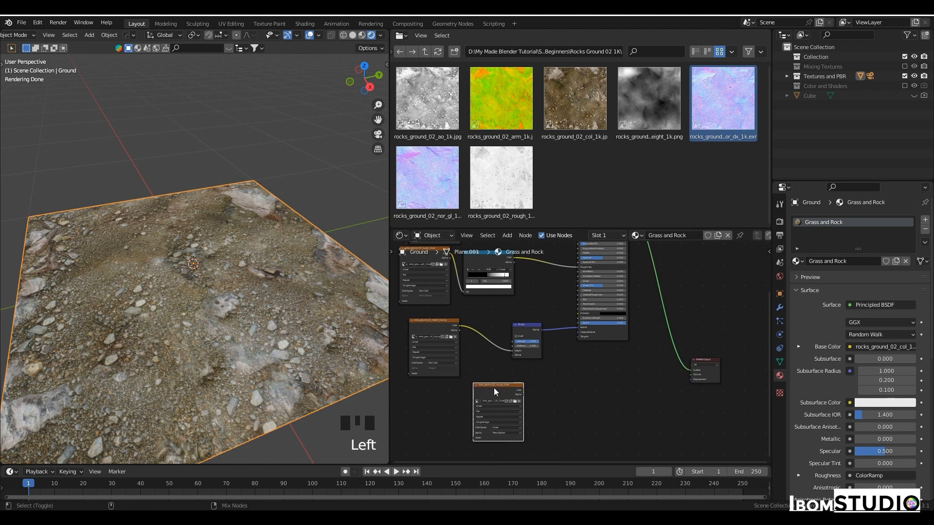
left_click(494, 388, "ctrl+shift")
middle_click_drag(287, 319, 258, 294)
scroll(539, 413, "up", 4)
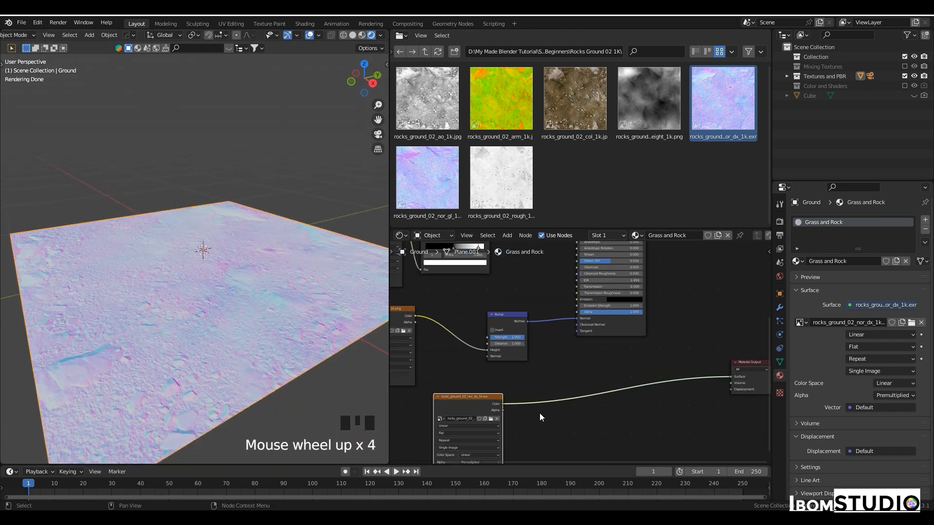
middle_click_drag(538, 413, 569, 372)
scroll(244, 302, "up", 2)
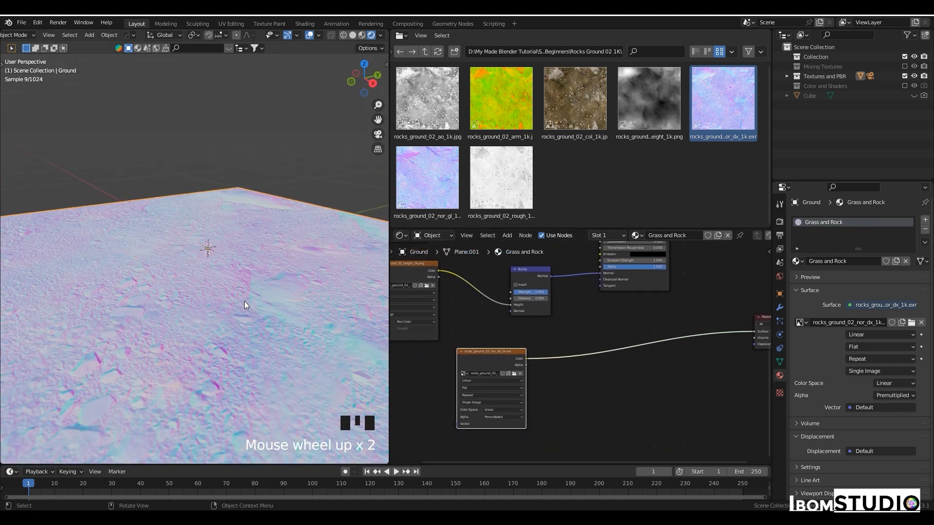
Set the nor_dx image texture's color space to Non-Color and inspect its preview on the plane
left_click(504, 411)
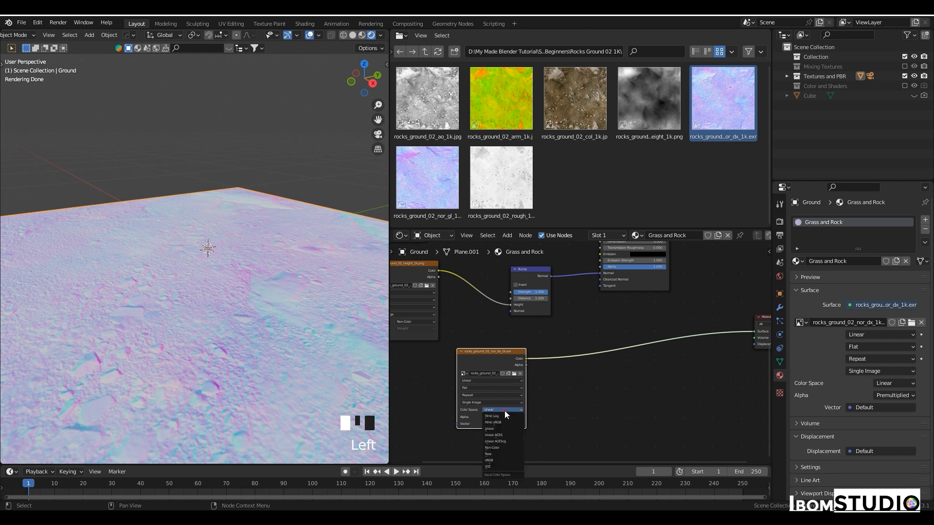
left_click(503, 446)
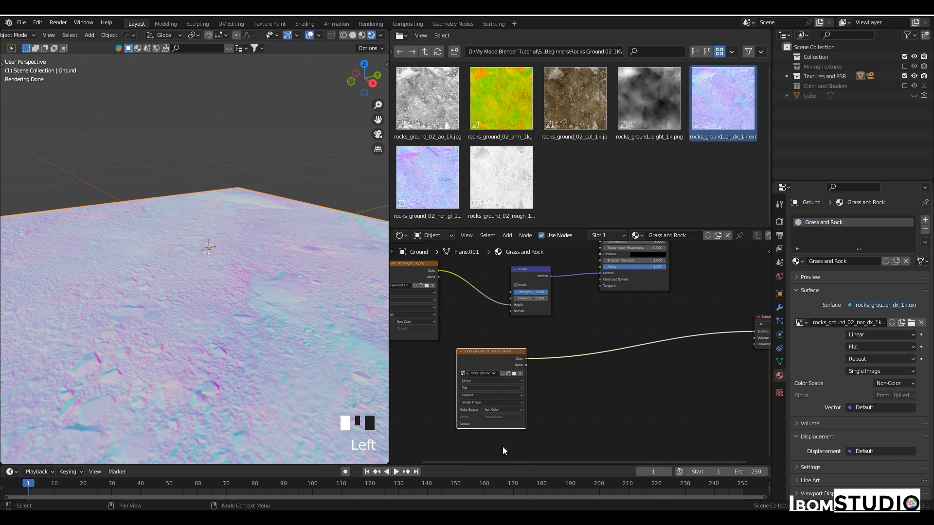
middle_click_drag(303, 361, 271, 365)
scroll(271, 367, "up", 4)
middle_click_drag(223, 346, 263, 311, "ctrl")
scroll(241, 311, "down", 4)
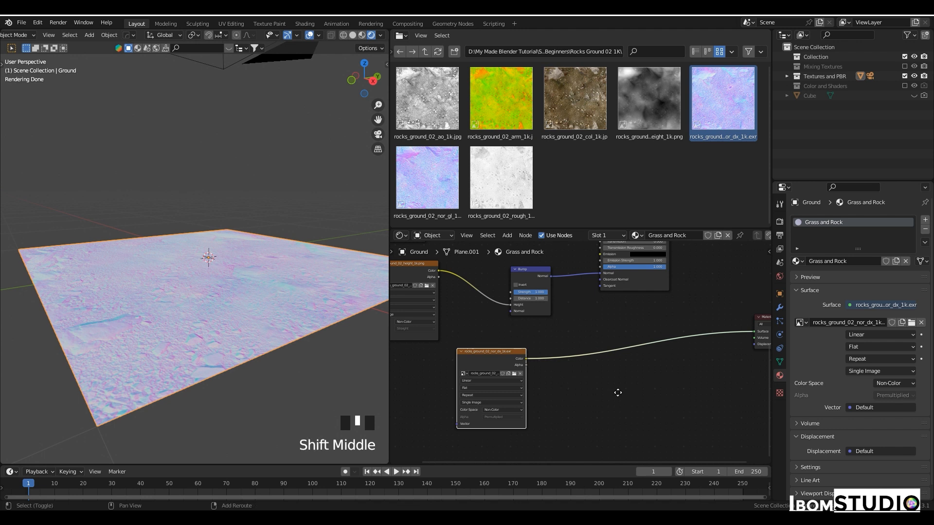
Add a Displacement node beside the nor_dx texture and connect the texture's Color to its Height input
middle_click_drag(617, 392, 591, 390, "shift")
middle_click_drag(639, 350, 616, 350)
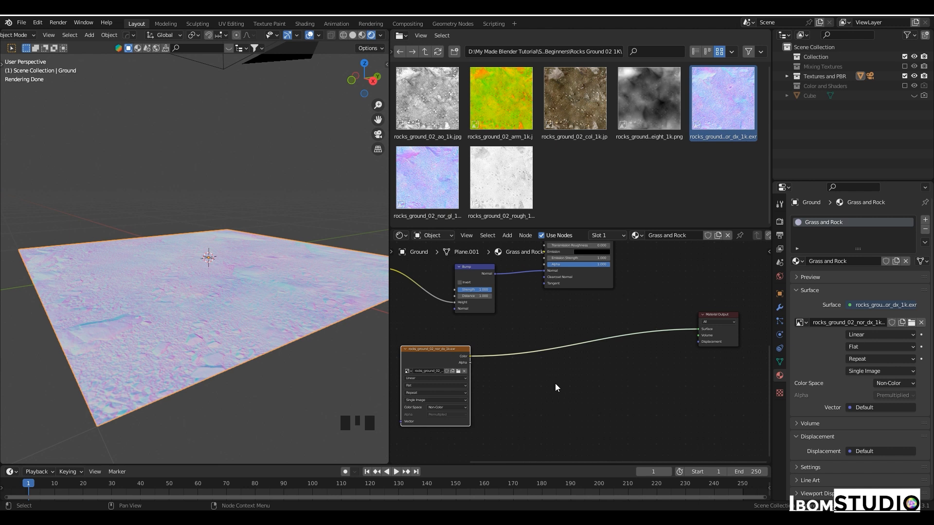
key("shift+a")
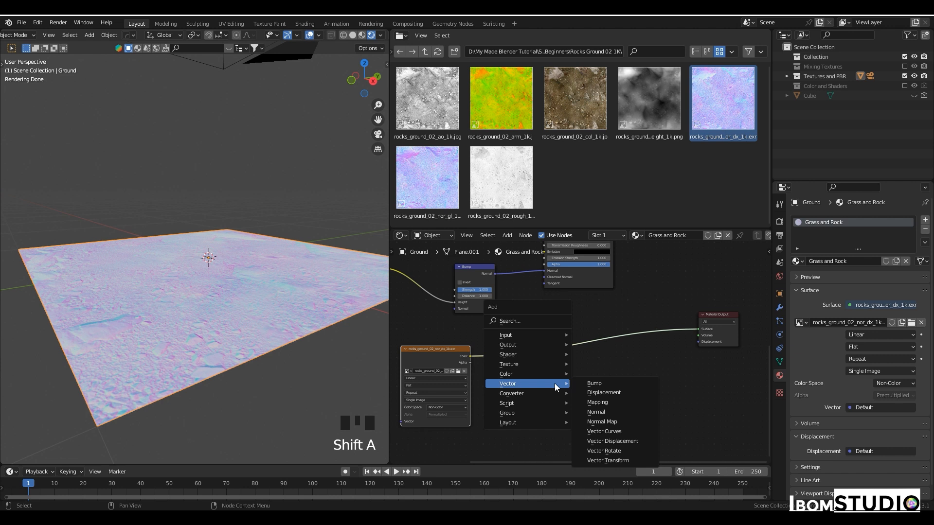
left_click(611, 393)
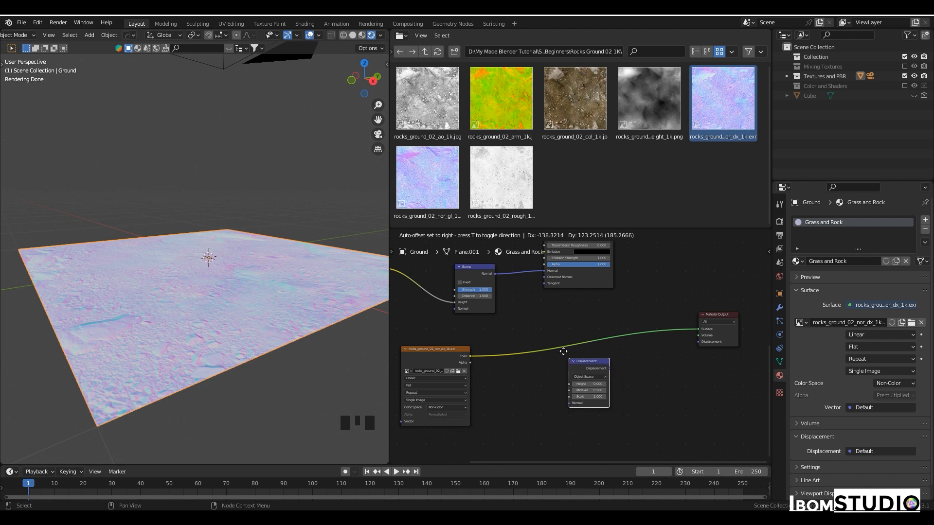
left_click(550, 366)
left_click_drag(470, 356, 545, 361)
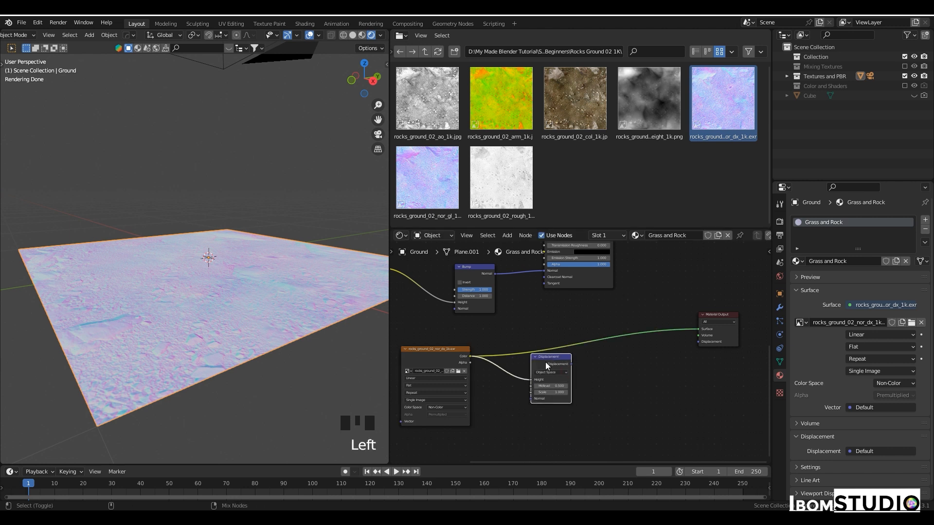
Preview the Displacement node's output on the Ground plane and examine it from several angles
left_click(545, 361, "ctrl+shift")
middle_click_drag(185, 341, 209, 296)
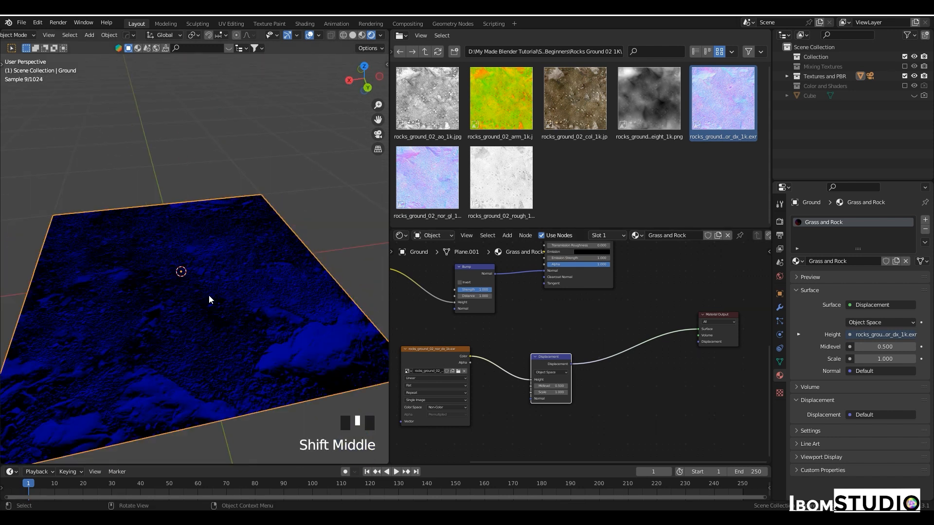
middle_click_drag(180, 329, 201, 339)
middle_click_drag(235, 333, 256, 324)
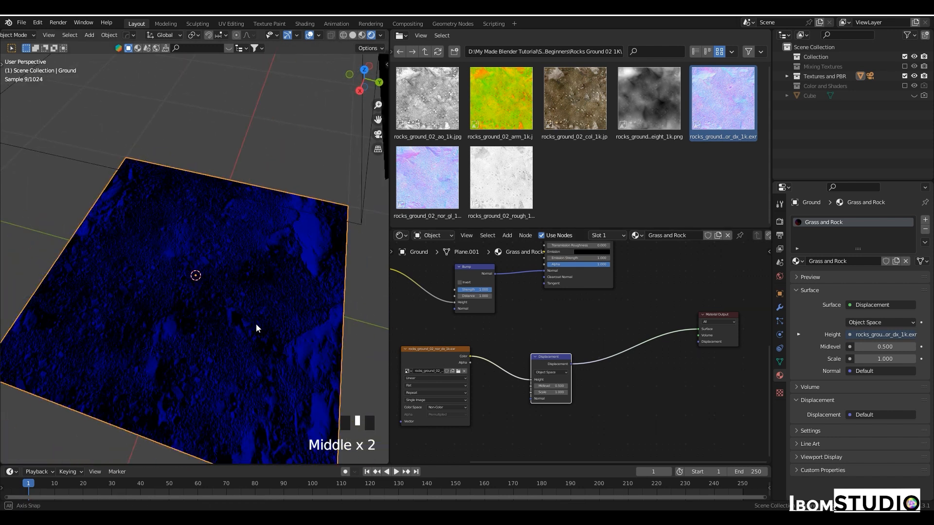
middle_click_drag(252, 325, 220, 278)
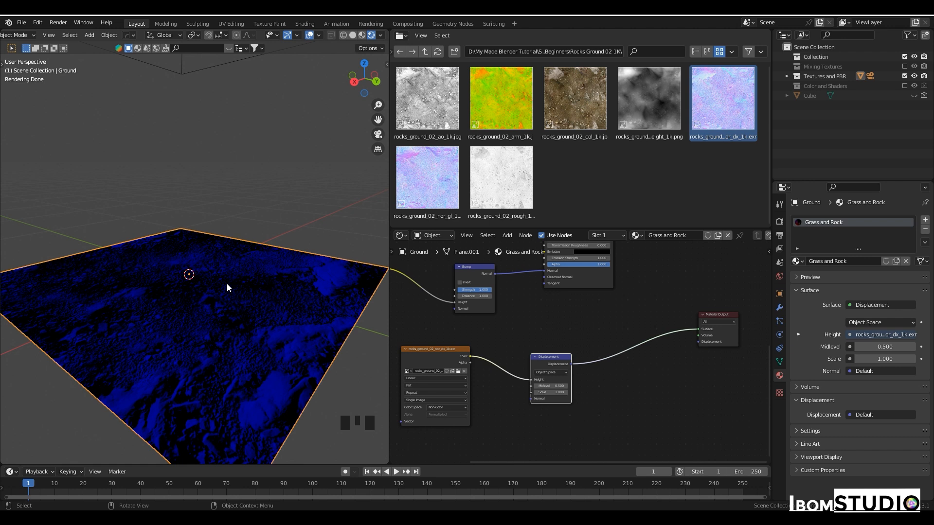
Restore the Principled BSDF as the surface and connect the Displacement node to the Material Output's Displacement input
left_click(534, 275, "ctrl+shift")
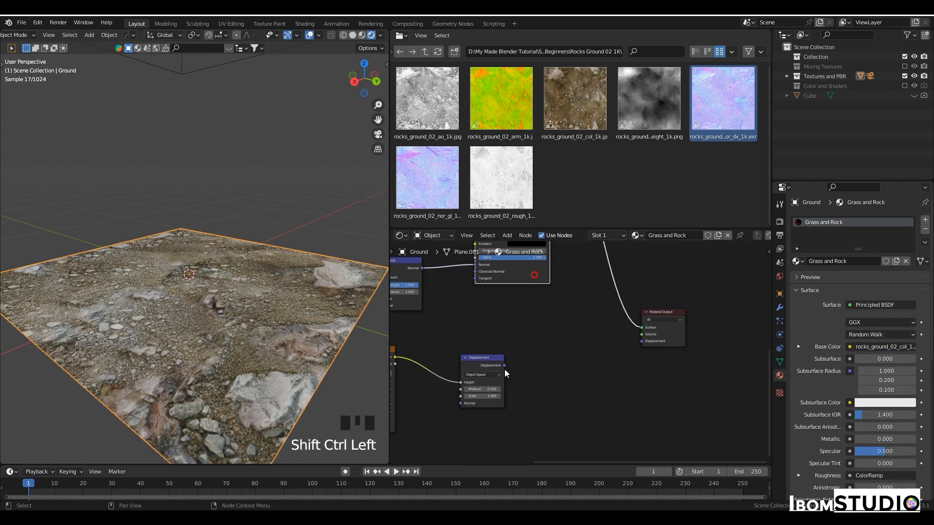
left_click_drag(504, 366, 511, 368)
left_click_drag(590, 359, 645, 341)
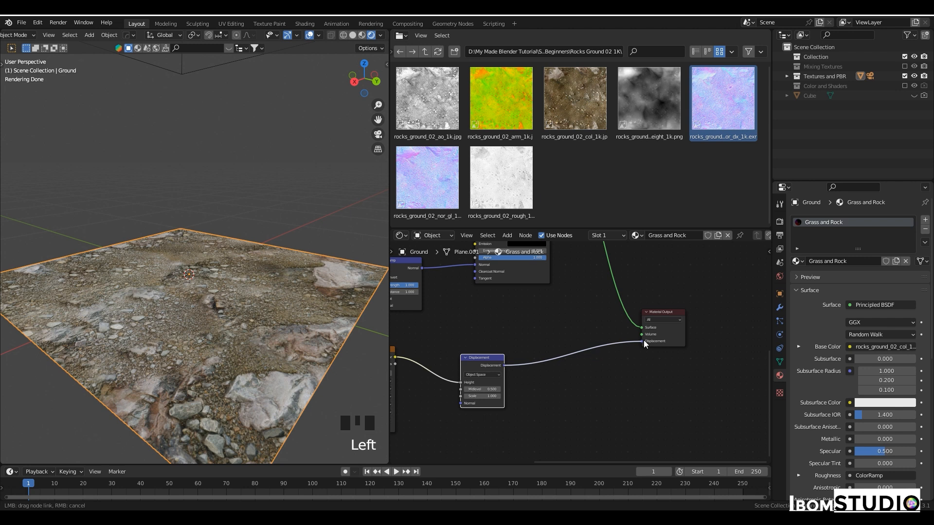
mouse_move(644, 340)
left_mouse_down()
mouse_move(643, 331)
mouse_move(644, 342)
left_mouse_up()
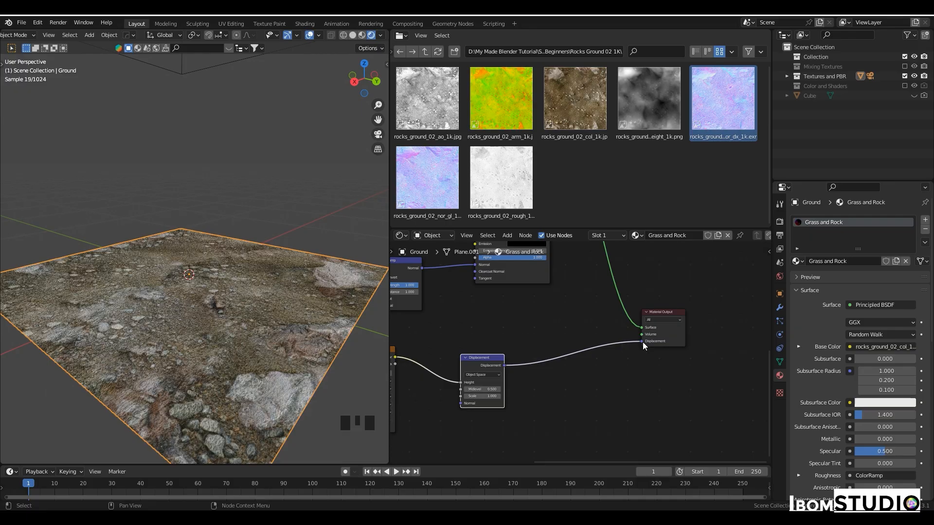
Inspect the displaced ground up close, cut the Displacement link to the Material Output for comparison, and reconnect it
mouse_move(277, 363)
middle_mouse_down()
mouse_move(282, 343)
mouse_move(265, 354)
middle_mouse_up()
scroll(265, 354, "down", 2)
scroll(265, 354, "up", 2)
right_click_drag(527, 348, 551, 367, "ctrl")
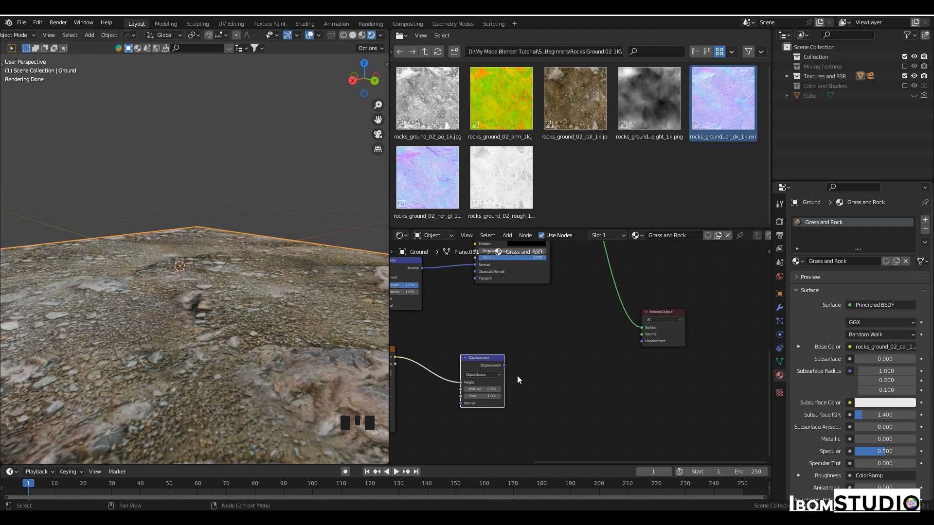
left_click_drag(504, 365, 639, 343)
middle_click_drag(229, 338, 156, 316, "shift")
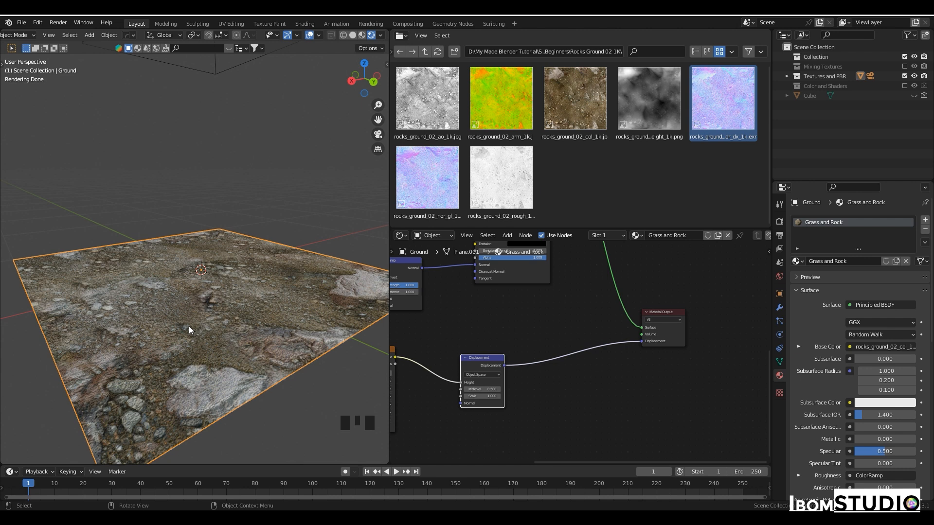
Subdivide the Ground plane's mesh with 10 cuts and return to Object Mode
key("Tab")
middle_click_drag(189, 326, 211, 324)
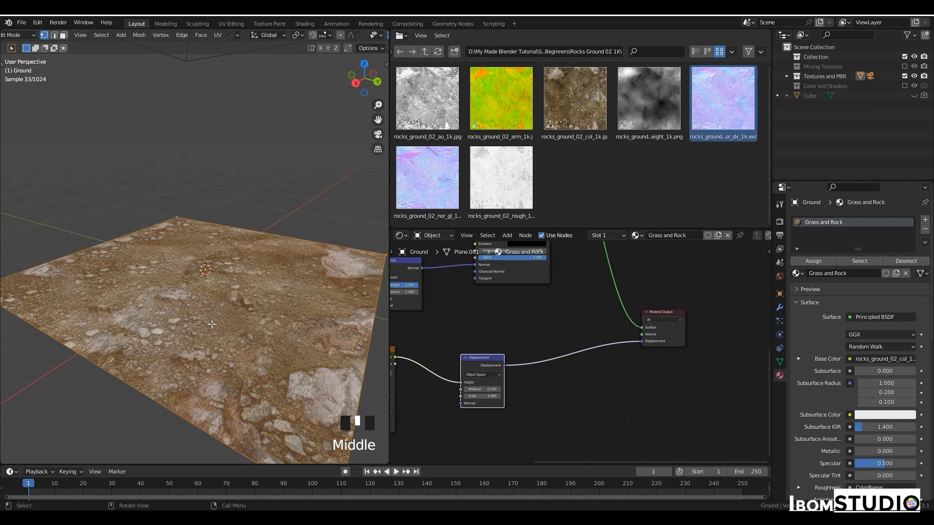
right_click(212, 296)
left_click(204, 294)
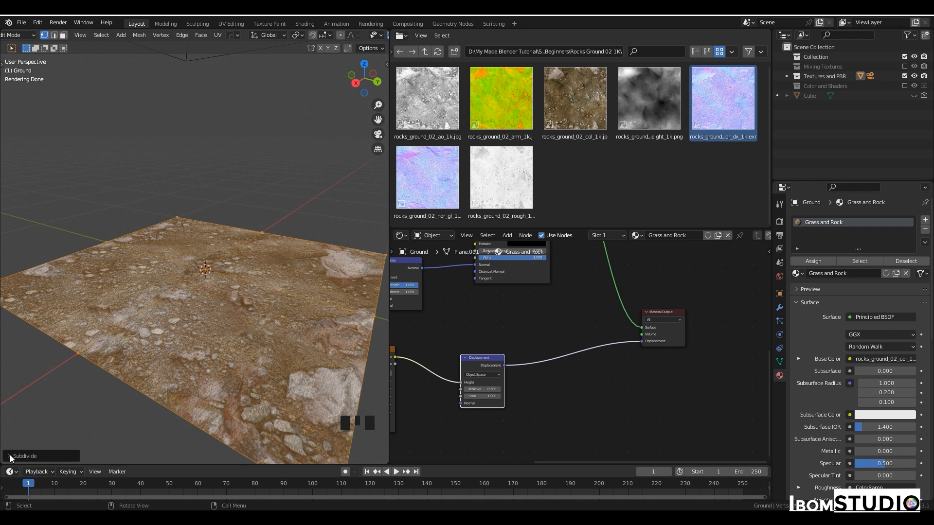
left_click(9, 457)
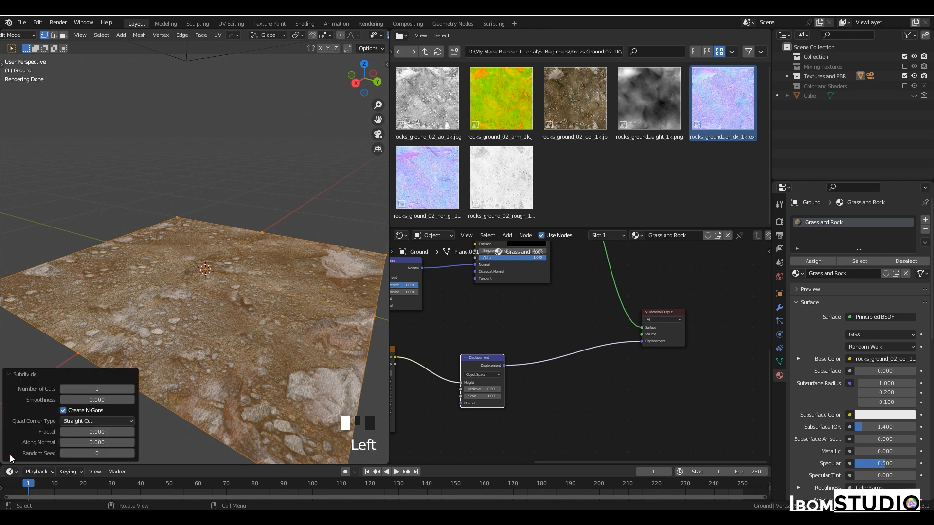
double_click(98, 392)
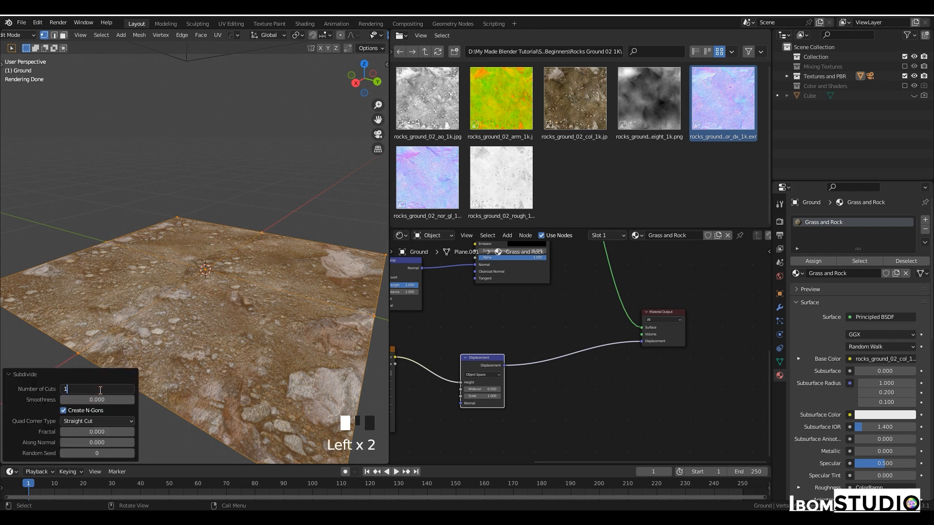
type("10")
key("Return")
scroll(297, 344, "up", 3)
key("Tab")
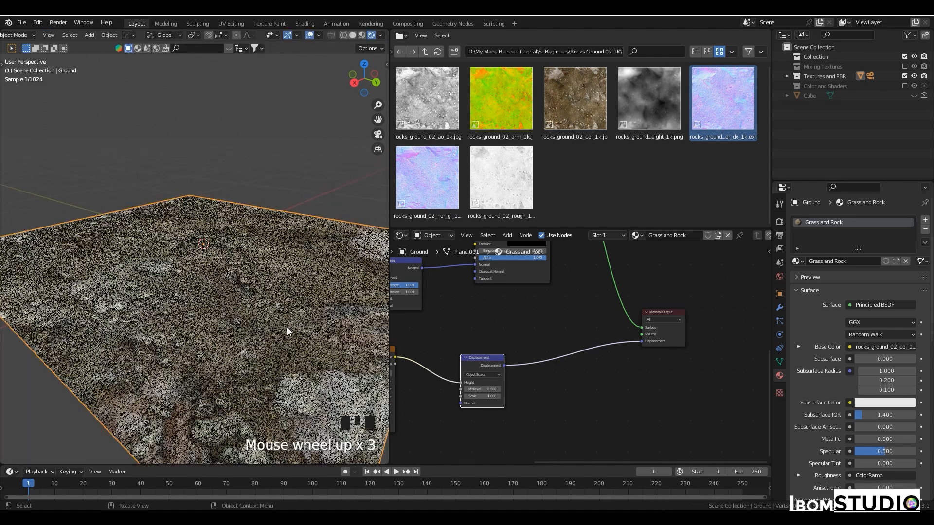
Set the Grass and Rock material's surface displacement method to Displacement and Bump
middle_click_drag(280, 328, 203, 299, "shift")
scroll(269, 325, "up", 1)
scroll(269, 319, "down", 5)
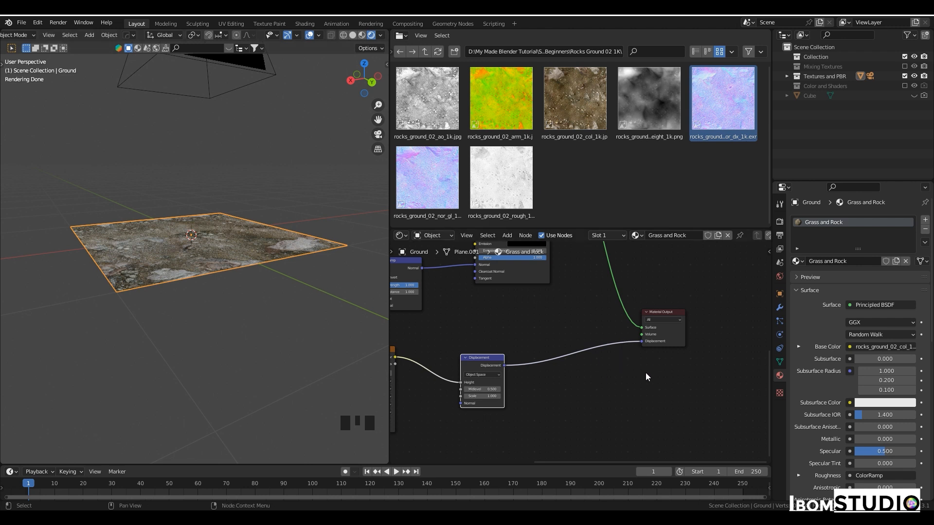
key("n")
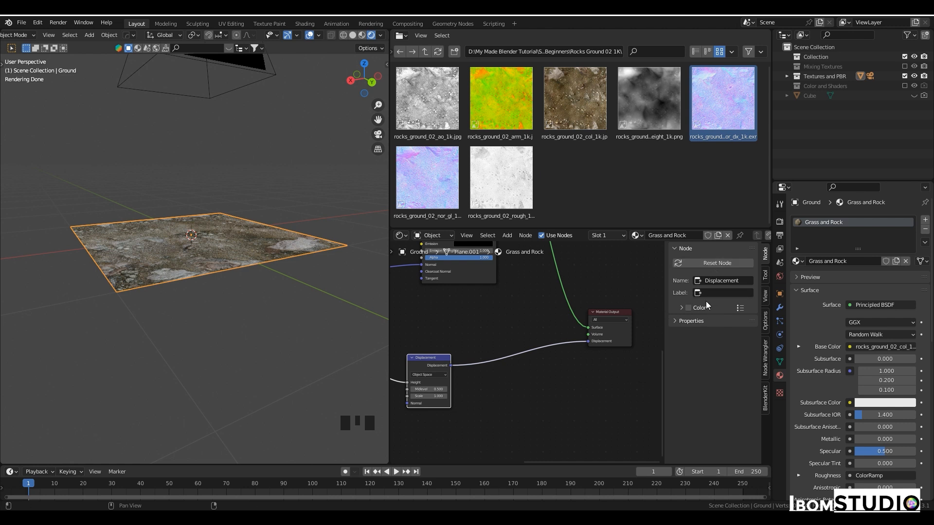
left_click(767, 316)
left_click(687, 249)
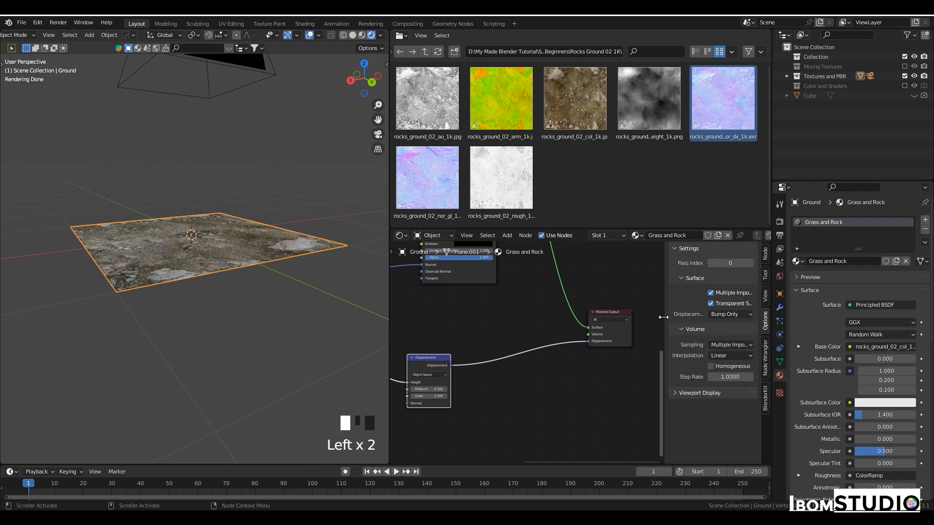
left_click_drag(663, 317, 587, 317)
left_click(695, 315)
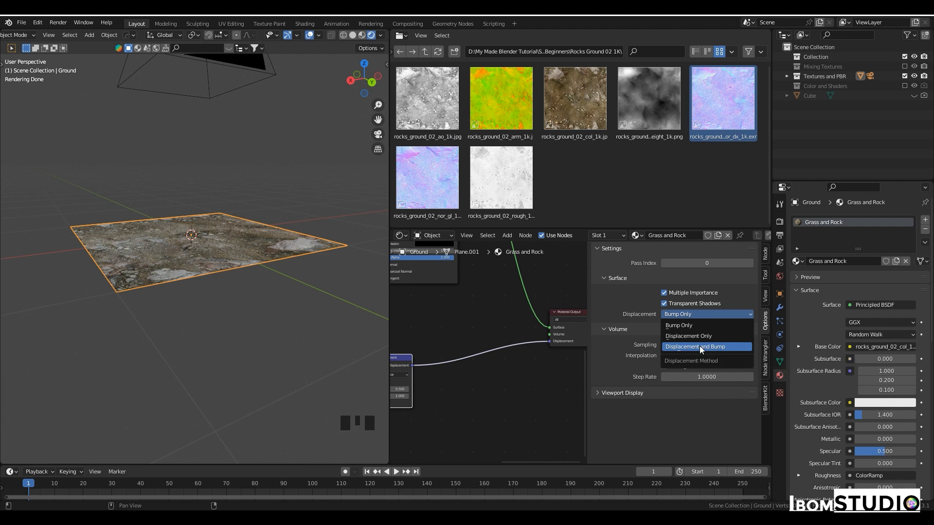
left_click(699, 346)
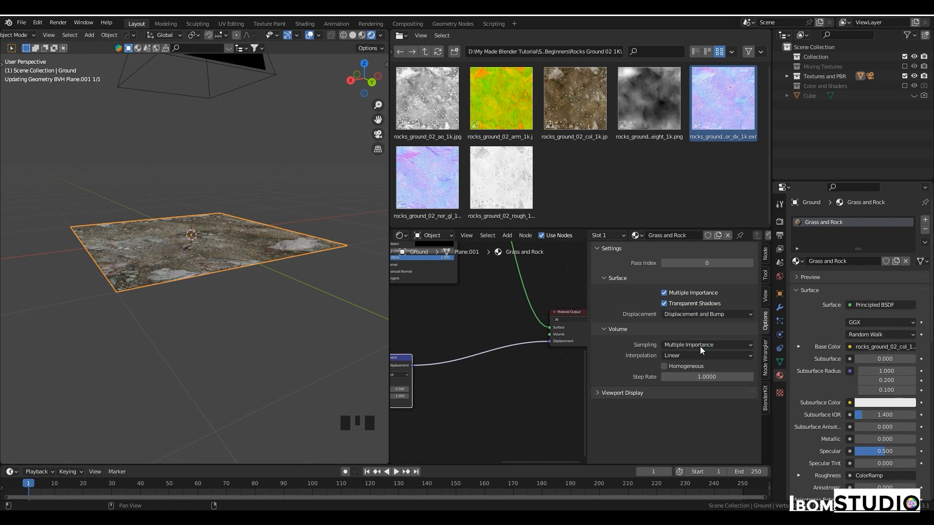
key("n")
Set the Displacement node's Scale to 0.050
scroll(230, 289, "up", 2)
scroll(230, 289, "up", 1)
middle_click_drag(233, 287, 270, 292, "shift")
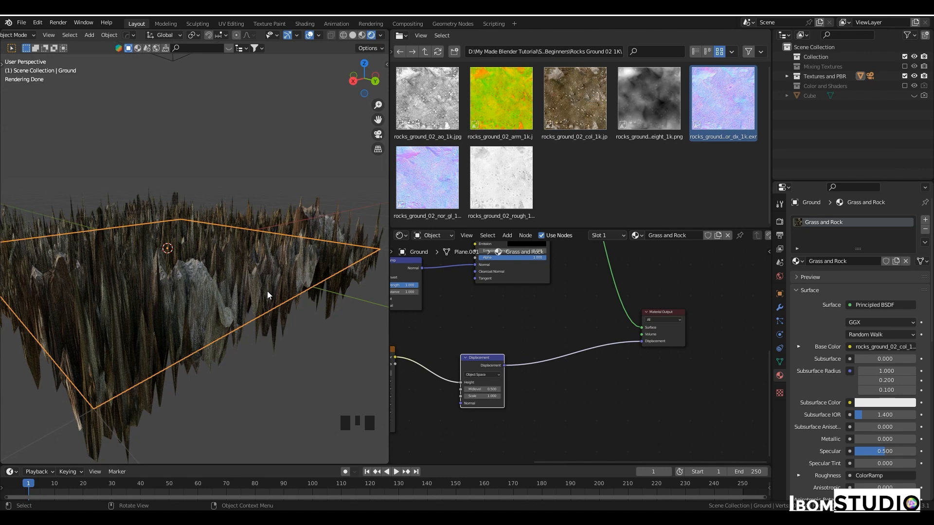
mouse_move(246, 281)
middle_mouse_down("shift")
mouse_move(206, 270)
mouse_move(255, 277)
mouse_move(188, 279)
mouse_move(208, 293)
mouse_move(245, 287)
mouse_move(238, 282)
middle_mouse_up("shift")
middle_click_drag(480, 390, 553, 373)
scroll(619, 400, "up", 5)
middle_click_drag(619, 401, 672, 380)
scroll(664, 380, "up", 4)
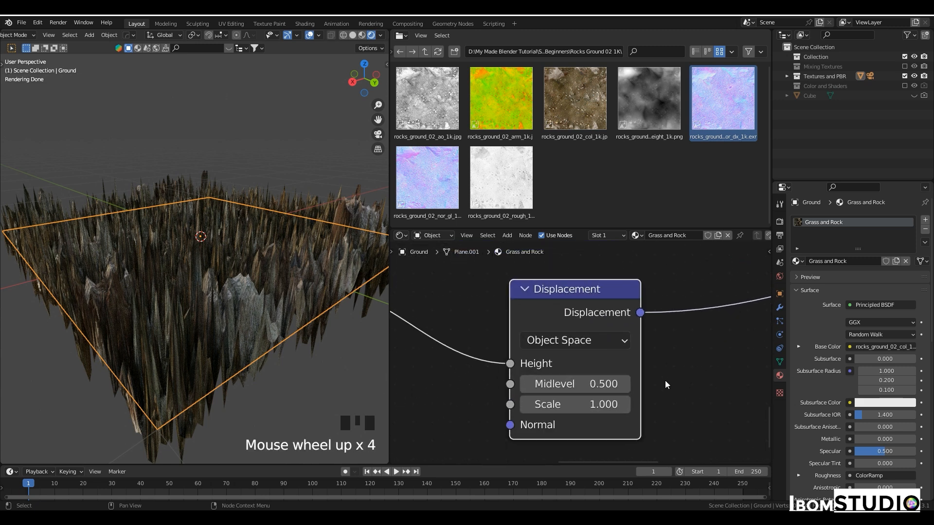
scroll(667, 384, "up", 1)
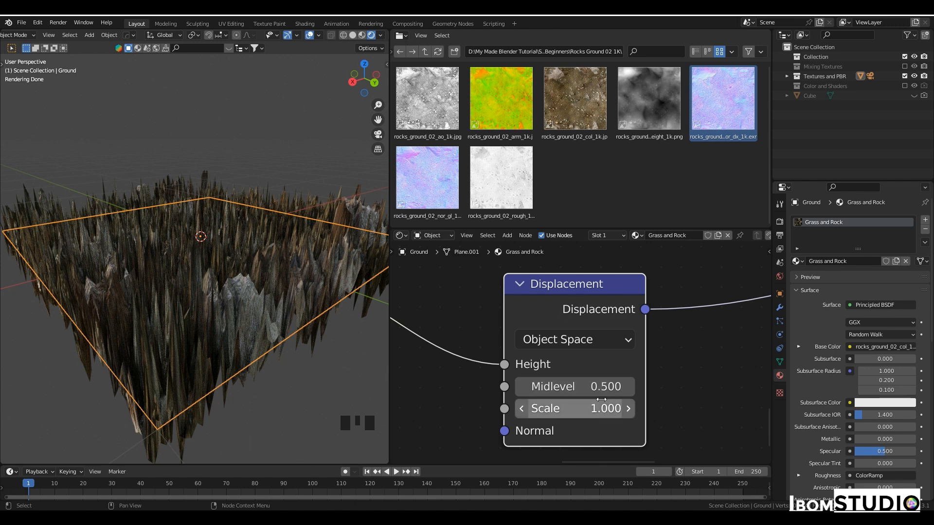
left_click_drag(605, 411, 539, 411)
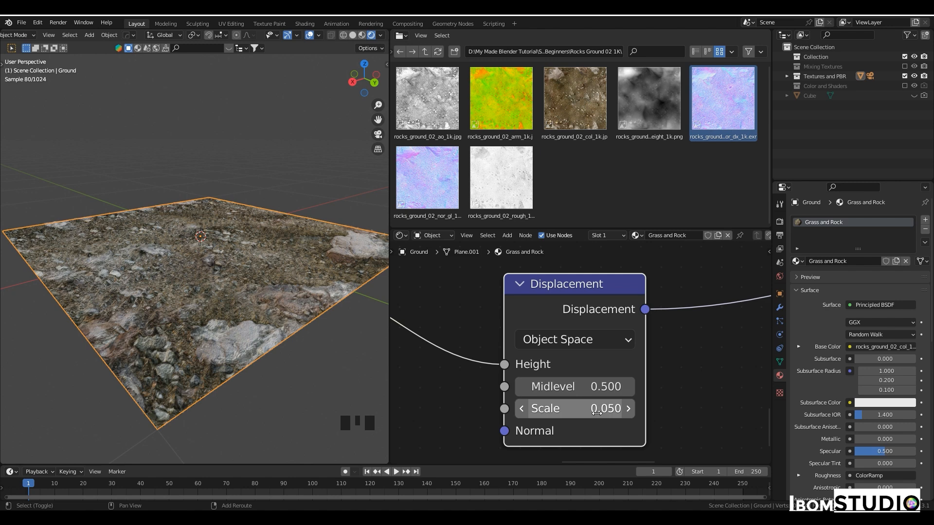
Examine the ground's displaced relief from the right orthographic view and up close in perspective
mouse_move(182, 306)
middle_mouse_down()
mouse_move(164, 311)
mouse_move(185, 306)
middle_mouse_up()
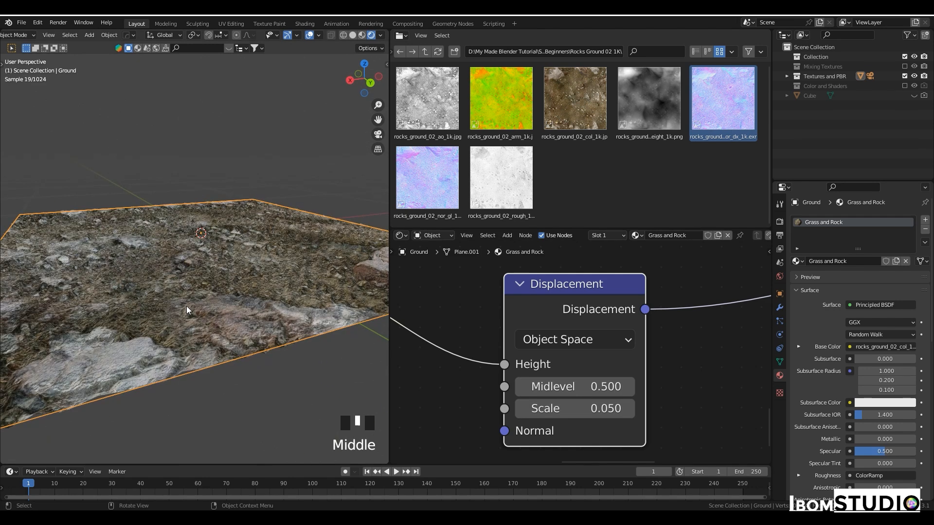
key("KP_3")
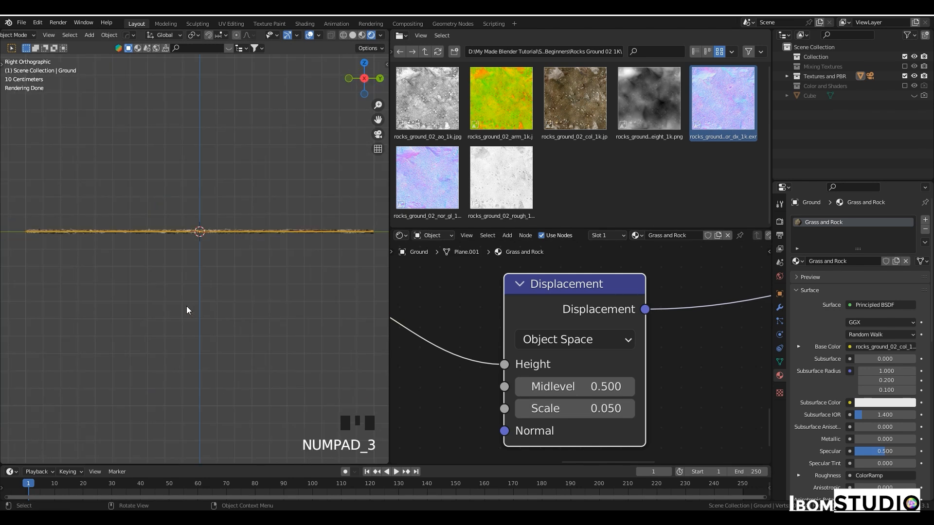
scroll(246, 288, "up", 1)
scroll(247, 291, "up", 3)
scroll(250, 286, "up", 3, "shift")
scroll(244, 262, "up", 7)
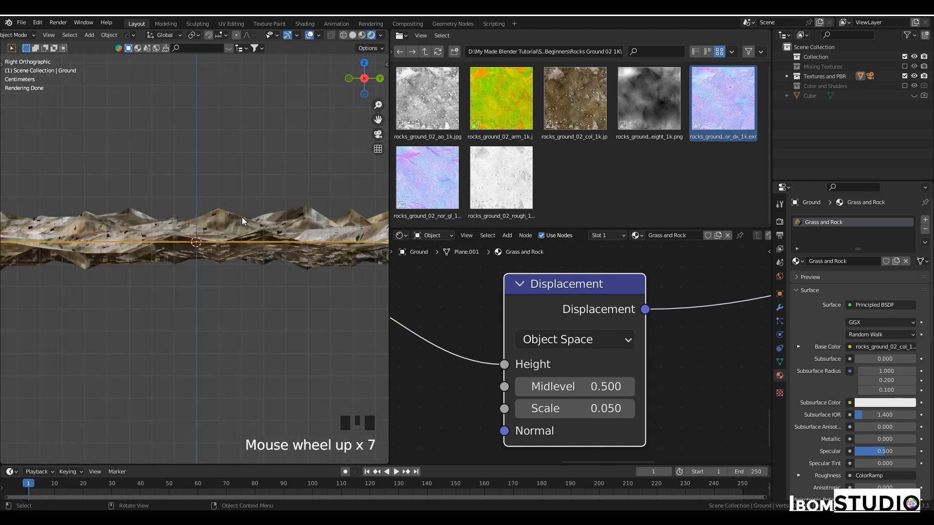
middle_click_drag(255, 227, 186, 298)
scroll(245, 296, "down", 3)
middle_click_drag(244, 297, 213, 315)
scroll(217, 313, "up", 4)
scroll(216, 313, "down", 4)
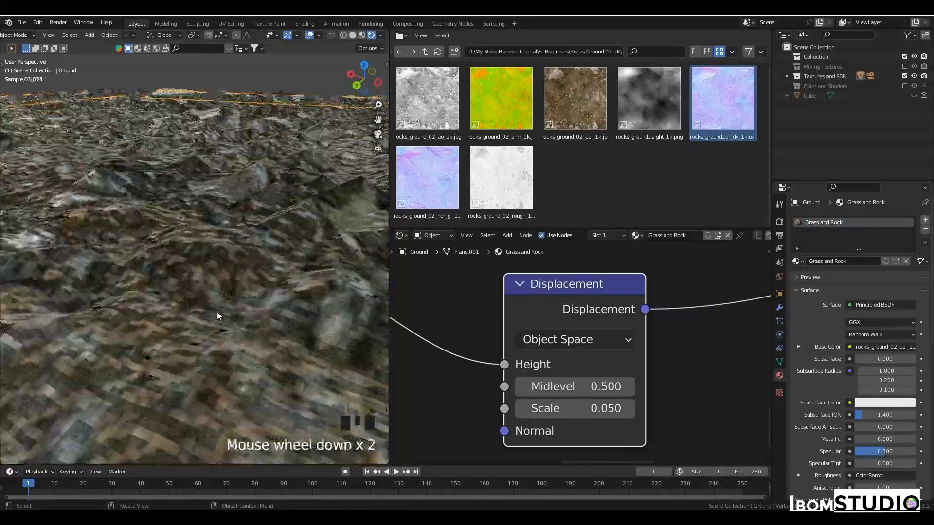
Apply Shade Smooth to the Ground plane
scroll(231, 315, "down", 3)
mouse_move(243, 322)
middle_mouse_down("shift")
mouse_move(227, 297)
mouse_move(237, 308)
middle_mouse_up("shift")
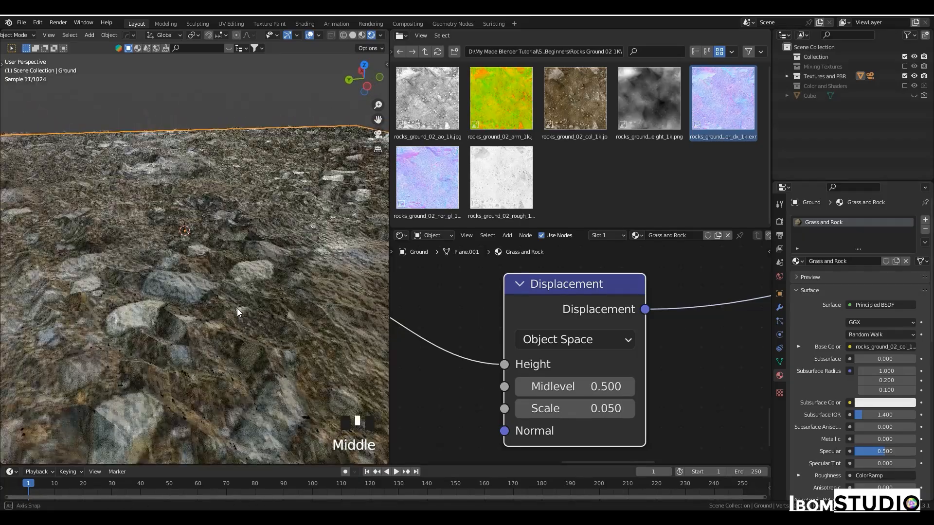
right_click(183, 281)
left_click(182, 280)
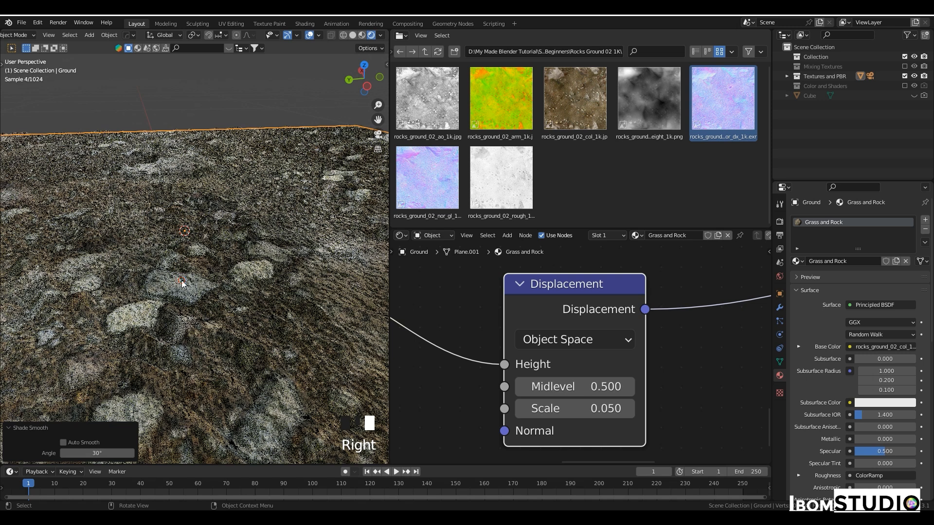
Try a Subdivision Surface modifier on the Ground plane and inspect its effect on the displacement
left_click(780, 307)
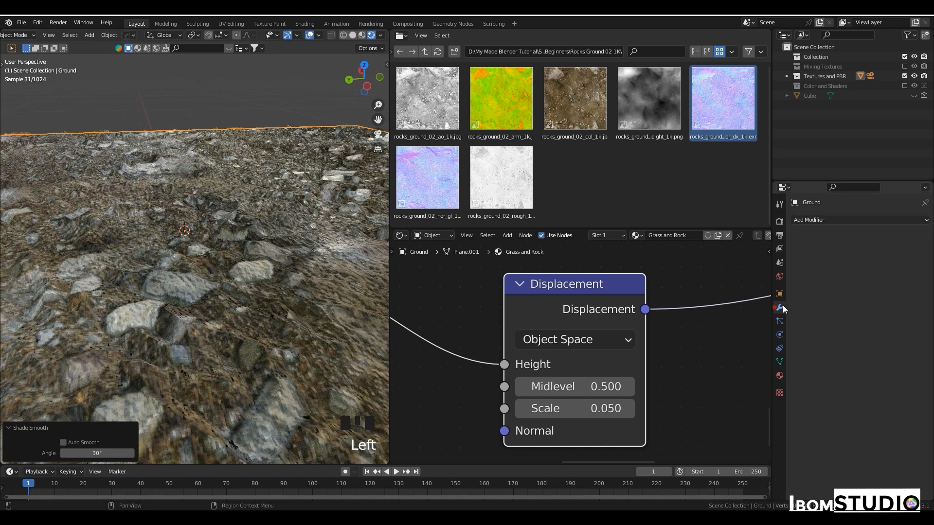
left_click(812, 220)
left_click(753, 397)
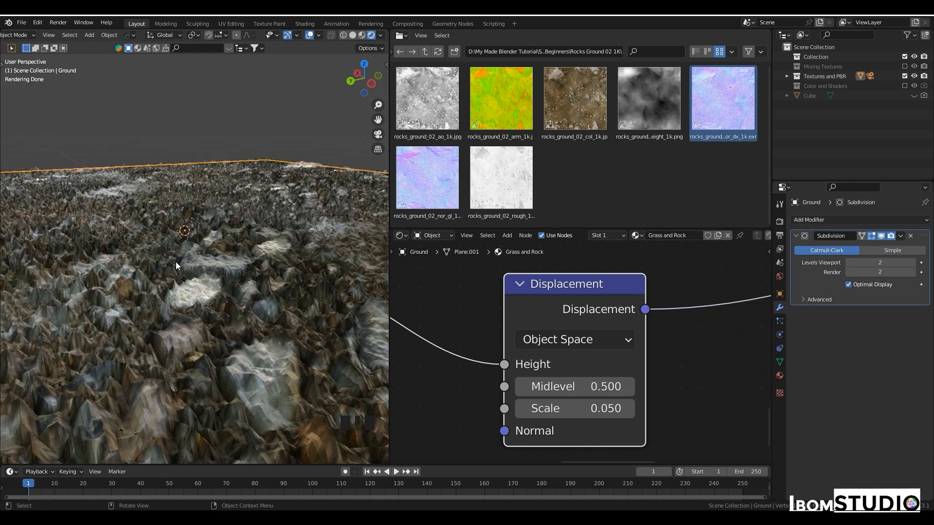
scroll(182, 275, "down", 2)
middle_click_drag(182, 271, 207, 265)
scroll(194, 273, "up", 2)
scroll(244, 273, "up", 1)
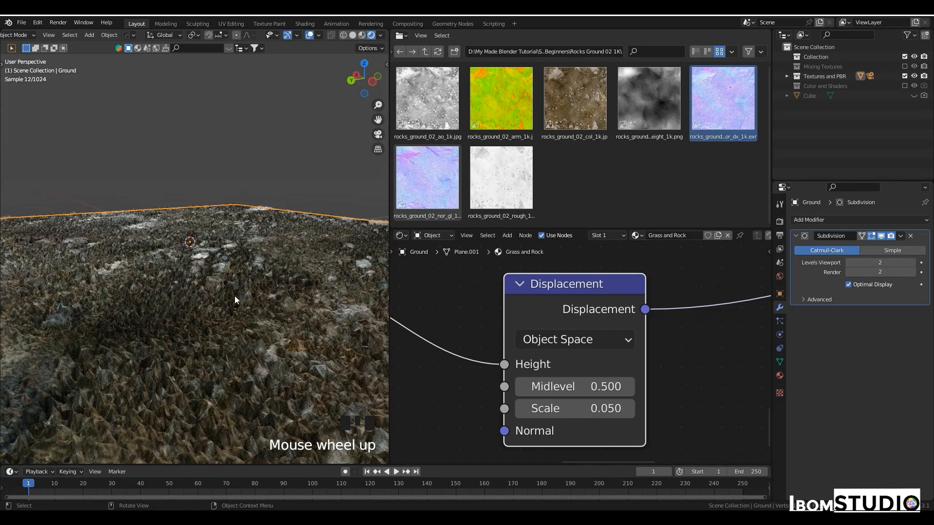
scroll(235, 305, "down", 2)
middle_click_drag(212, 295, 224, 273, "shift")
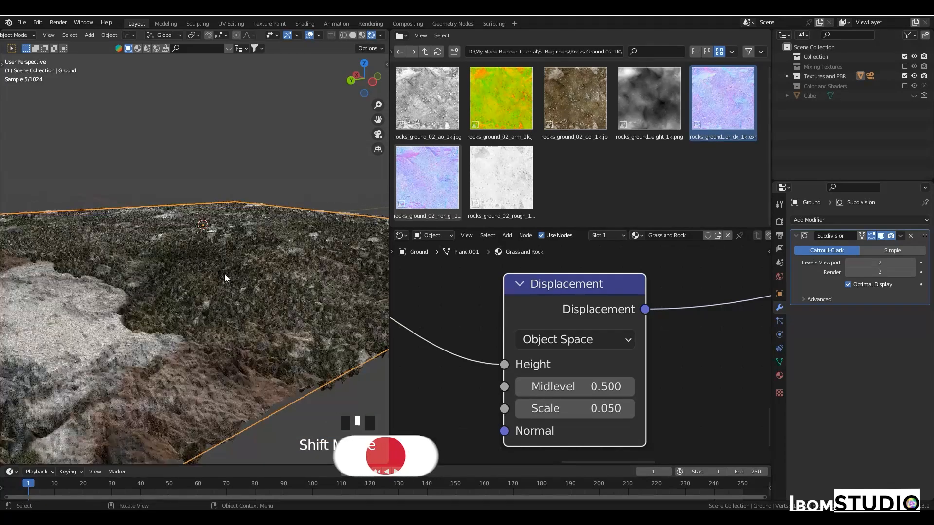
Remove the Subdivision modifier from the Ground plane and check the surface again
left_click(891, 263)
left_click(910, 235)
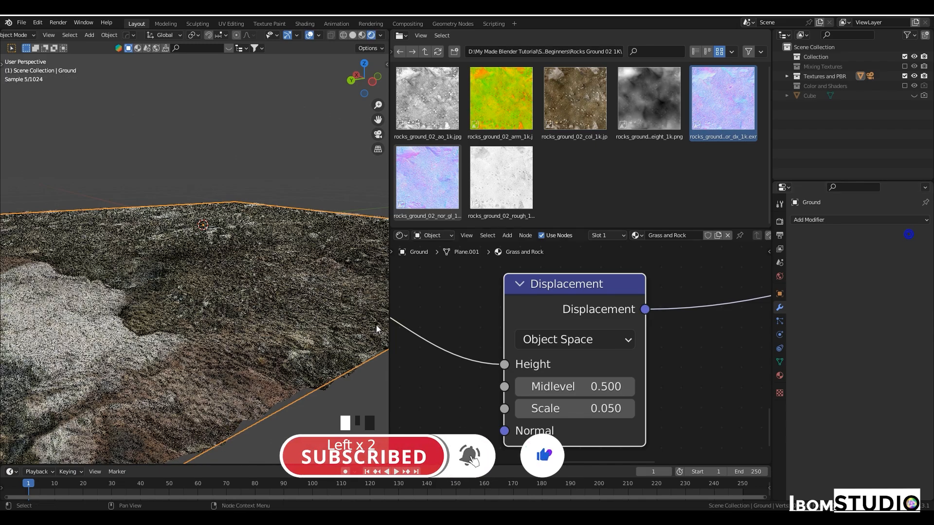
scroll(244, 337, "up", 1)
middle_click_drag(244, 337, 285, 357)
scroll(217, 340, "down", 2)
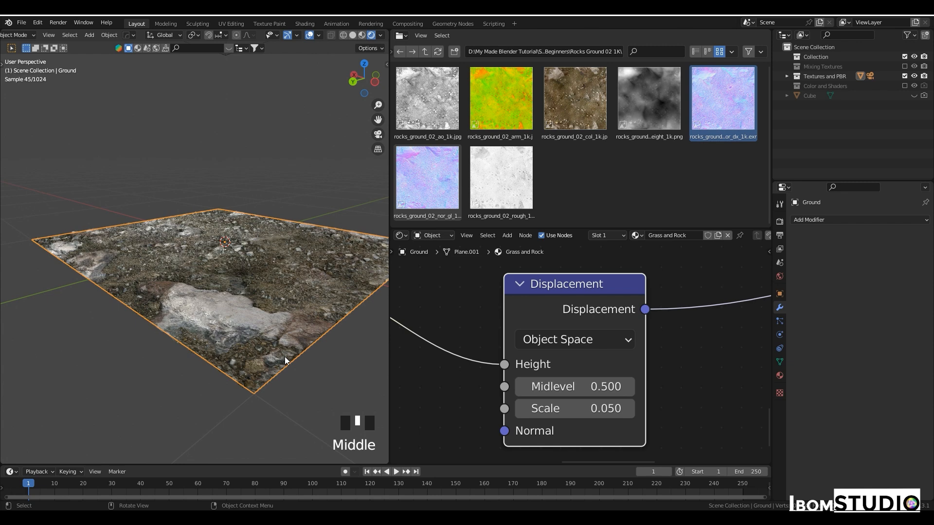
scroll(284, 360, "up", 1)
middle_click_drag(284, 357, 201, 358)
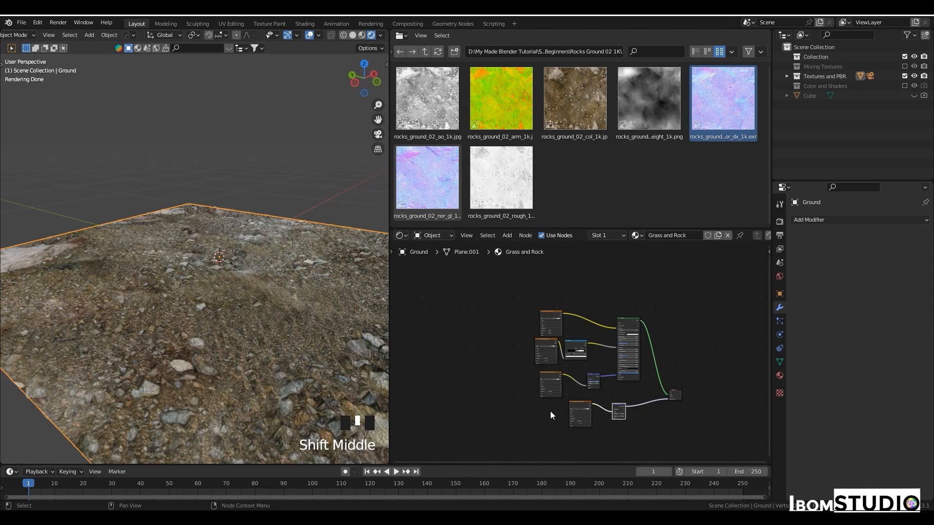
Tidy the material's nodes by aligning the displacement and roughness image textures in one column, moving the Displacement and ColorRamp nodes along with them
left_click_drag(550, 414, 696, 462)
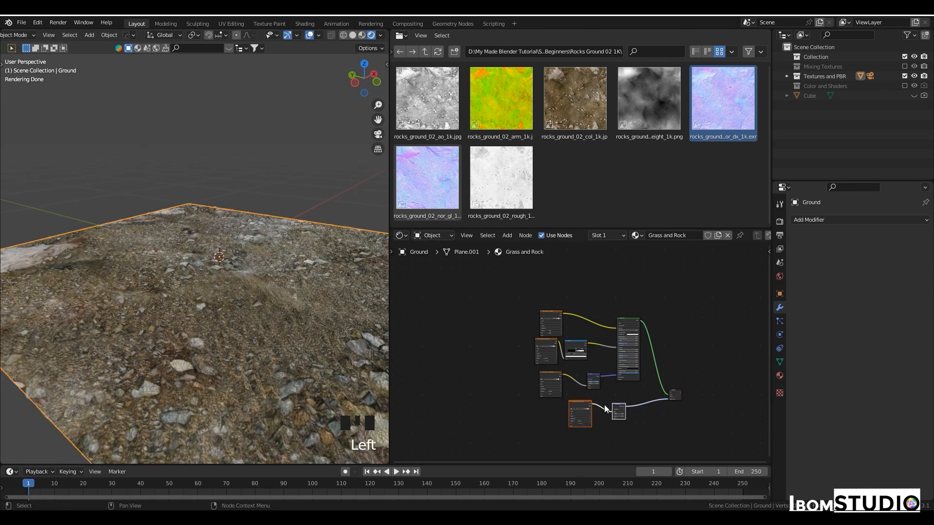
left_click(608, 405)
left_click_drag(608, 405, 581, 407)
scroll(545, 362, "up", 3)
left_click_drag(513, 339, 577, 343)
scroll(618, 361, "up", 3)
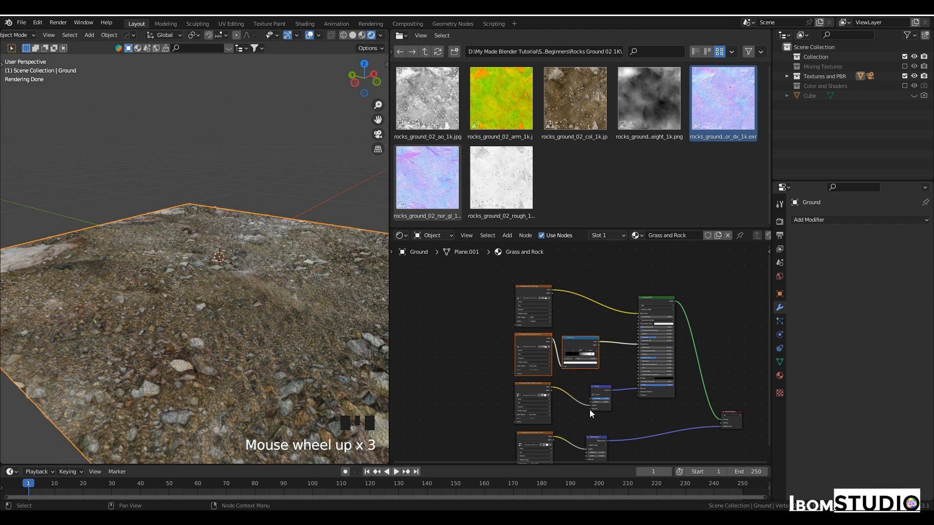
Add connected Texture Coordinate and Mapping nodes to the rocks_ground_02 base colour image texture
middle_click_drag(590, 409, 627, 405)
scroll(611, 309, "up", 5)
middle_click_drag(626, 334, 614, 343)
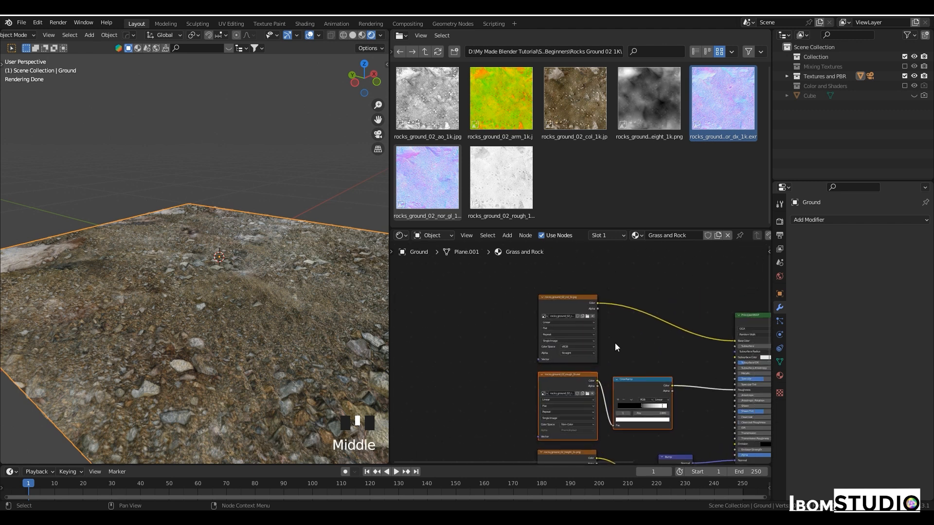
scroll(614, 343, "up", 4)
scroll(613, 344, "down", 5)
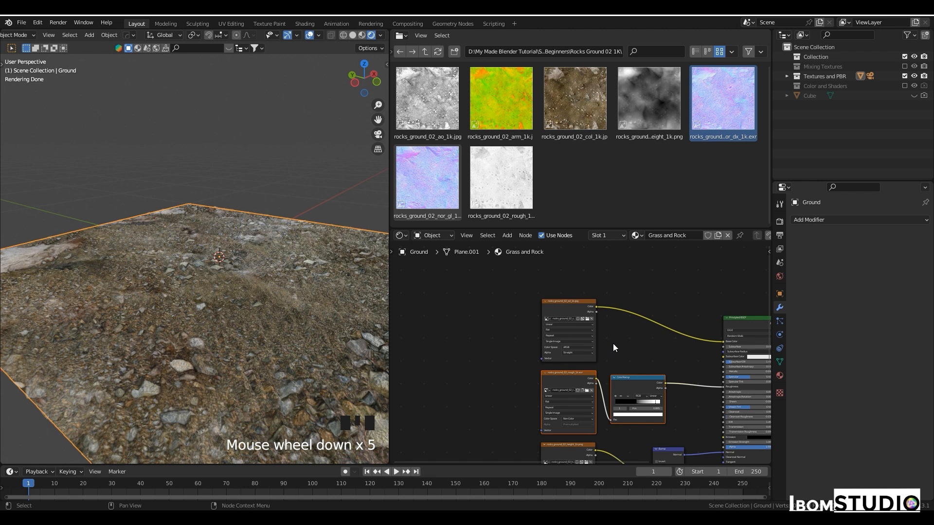
left_click(567, 306)
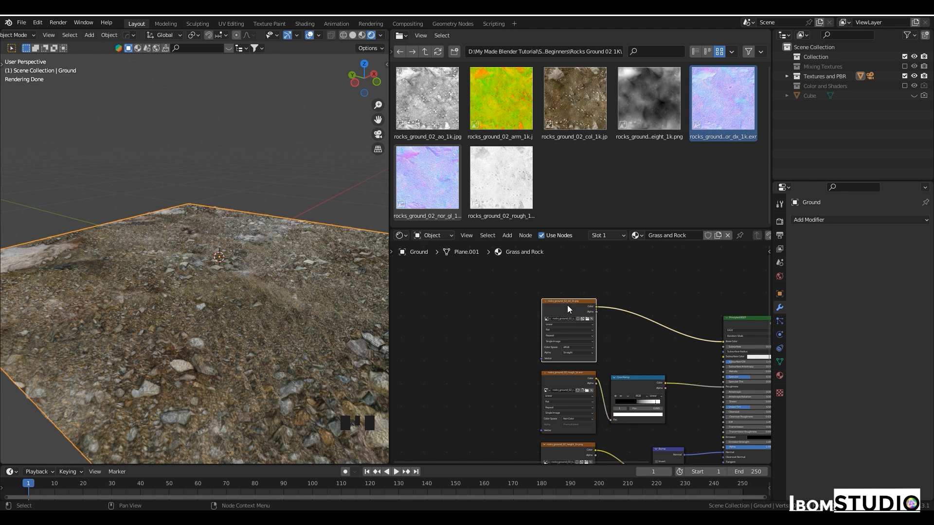
key("ctrl+t")
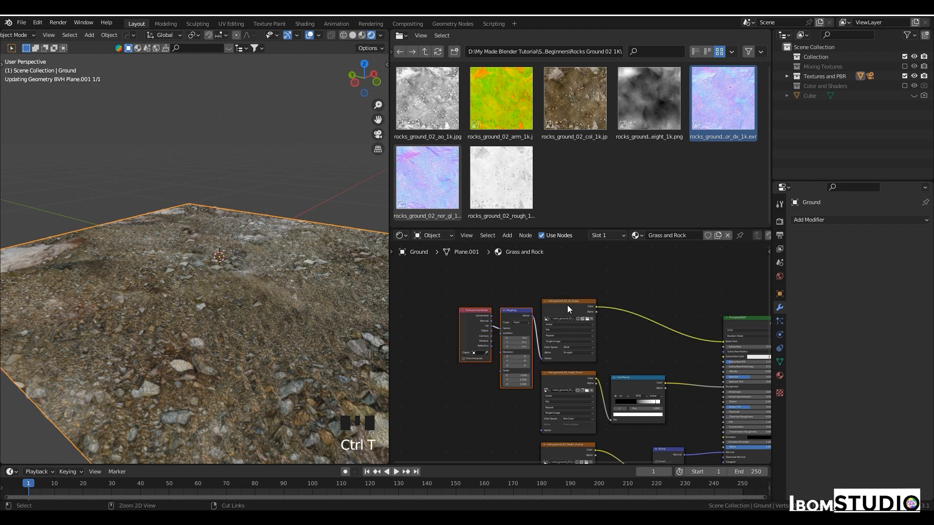
scroll(517, 334, "up", 5)
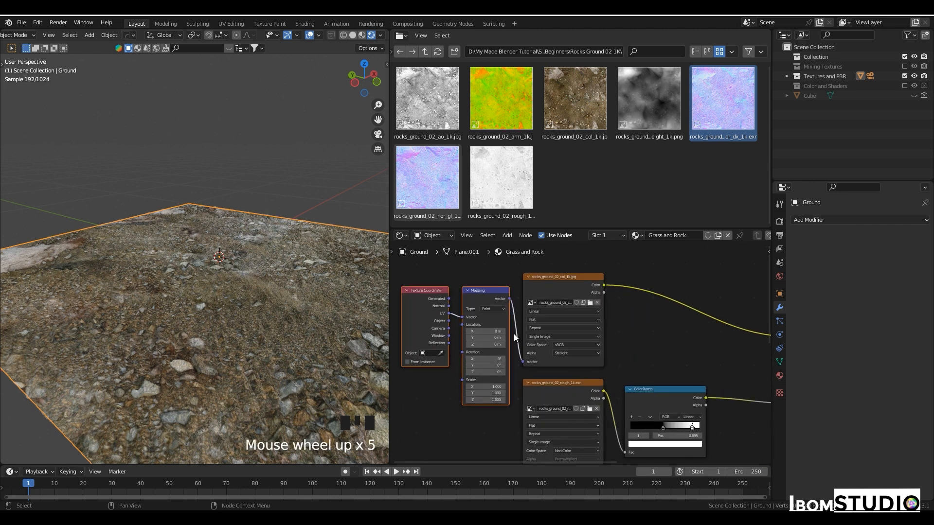
Move the Texture Coordinate and Mapping nodes together, farther away from the image texture column and lower down
middle_click_drag(435, 300, 485, 296)
left_click_drag(465, 281, 538, 390)
middle_click_drag(547, 359, 579, 296)
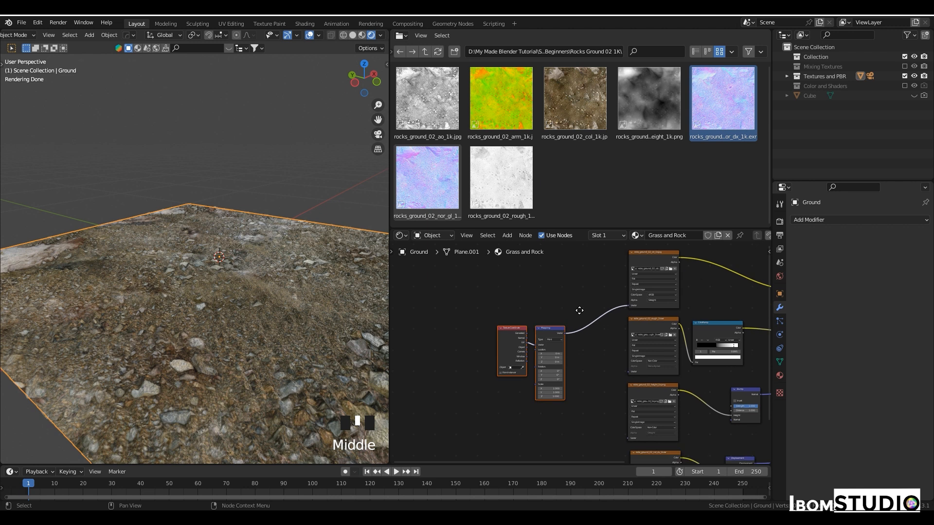
Try the Texture Coordinate node's Generated output in place of UV as the Mapping node's Vector input
scroll(593, 329, "up", 4)
middle_click_drag(487, 293, 495, 311)
left_click_drag(495, 311, 573, 436)
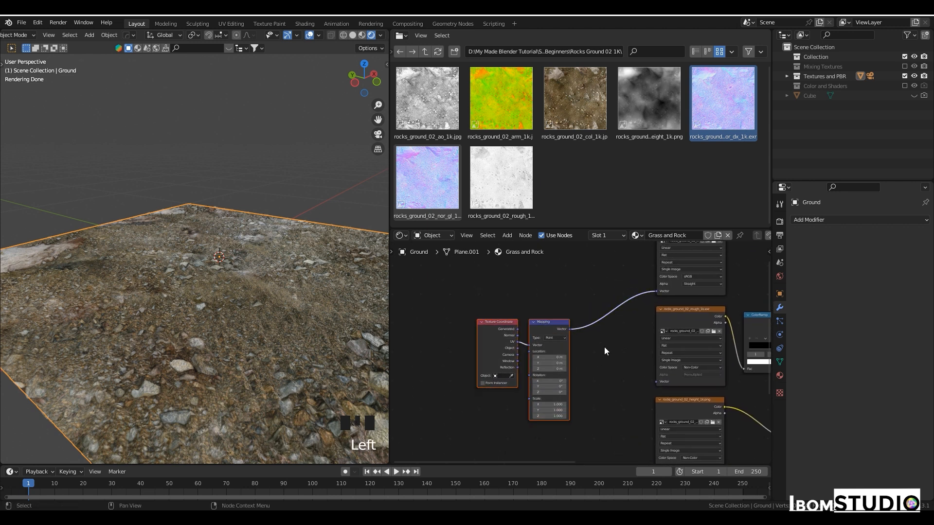
middle_click_drag(608, 346, 612, 334)
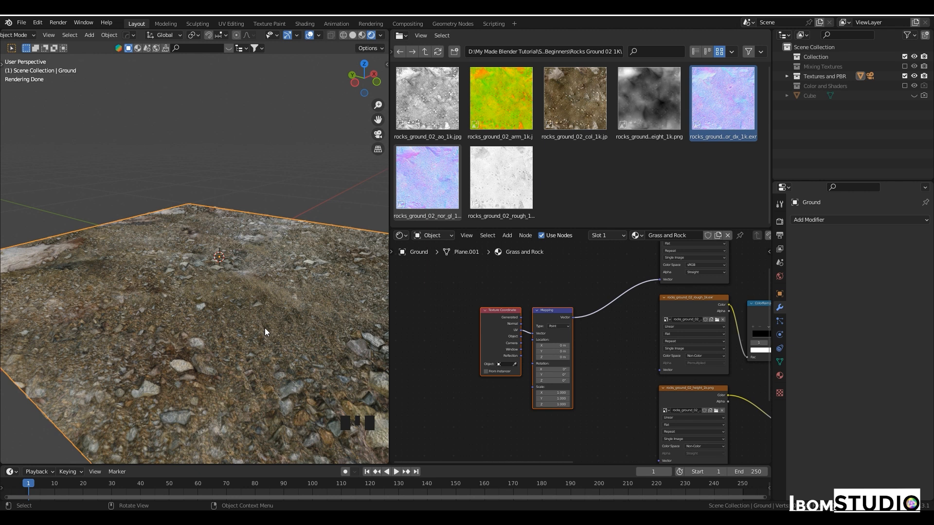
scroll(574, 326, "up", 4)
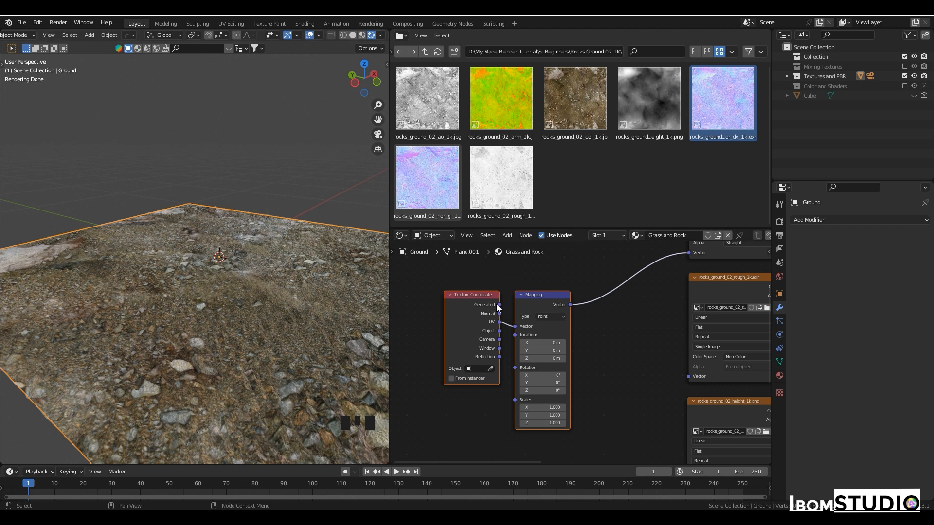
left_click_drag(499, 304, 514, 326)
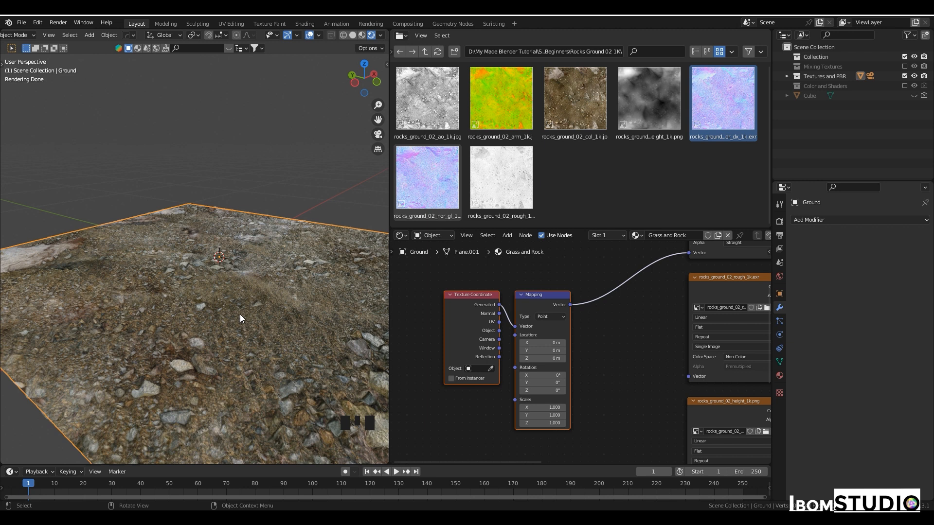
Switch the Mapping node's Vector input between the UV and Generated outputs to compare the texture on the plane
left_click_drag(500, 322, 515, 327)
left_click_drag(499, 305, 515, 325)
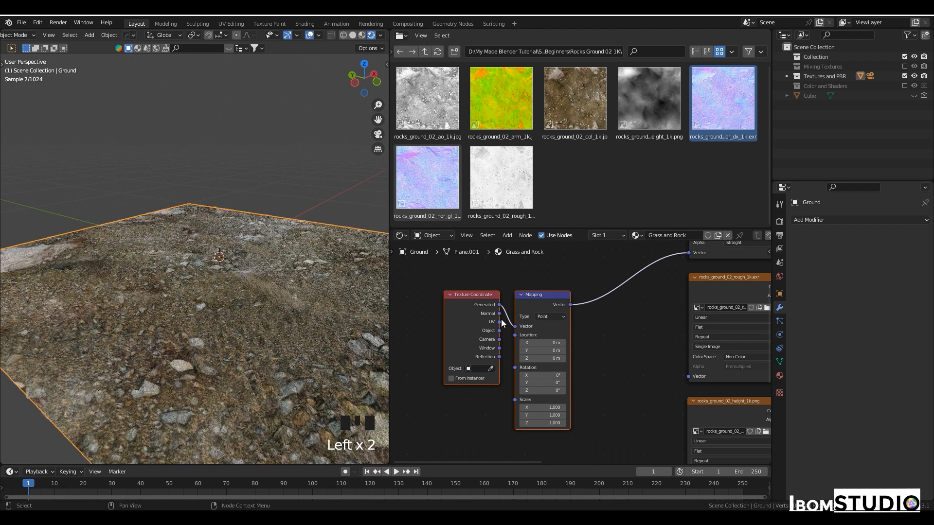
scroll(504, 324, "up", 5)
left_click_drag(460, 307, 484, 314)
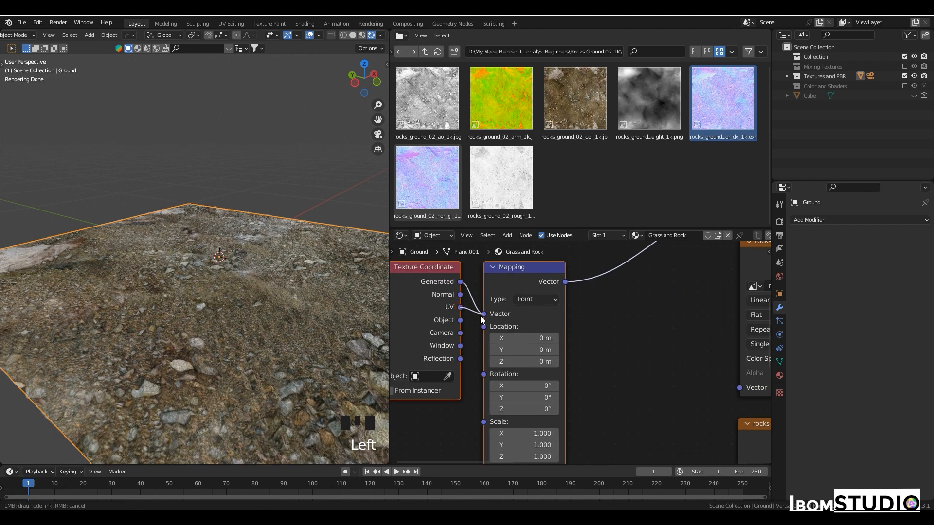
left_click_drag(460, 282, 483, 314)
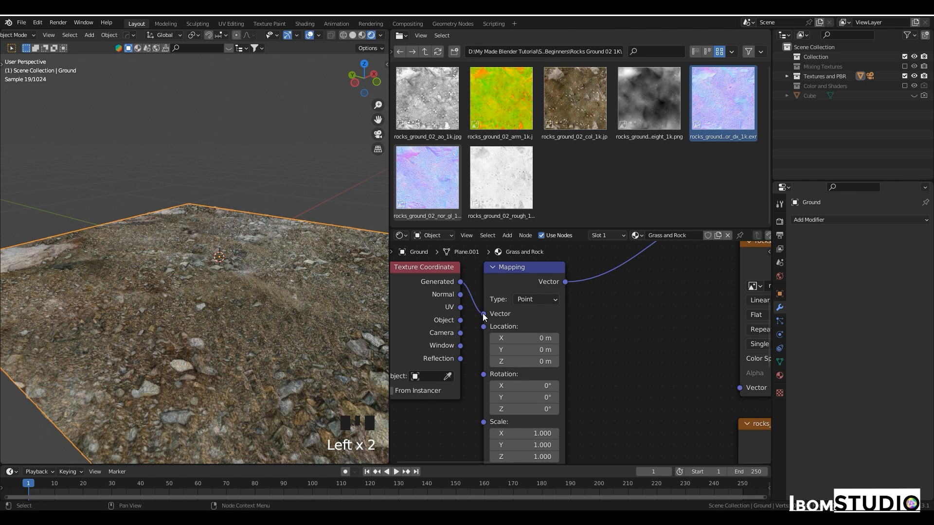
scroll(483, 316, "down", 6)
middle_click_drag(291, 284, 271, 301, "shift")
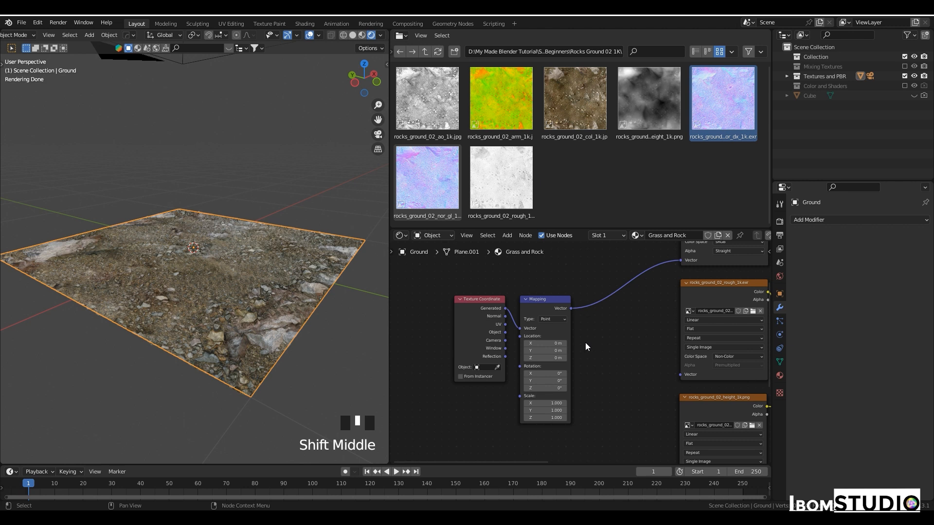
Move the Texture Coordinate node farther from the Mapping node and connect its UV output to the Mapping node's Vector input
left_click_drag(485, 307, 460, 308)
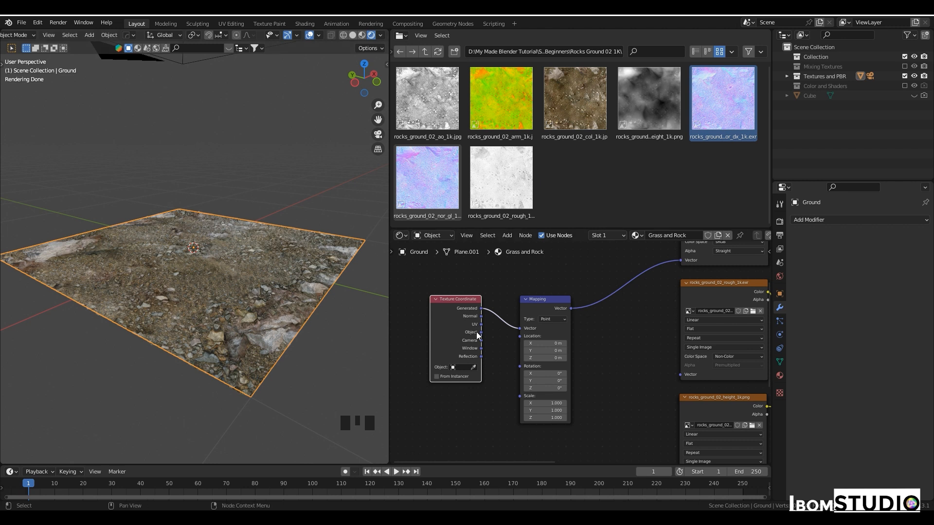
left_click_drag(480, 323, 471, 326)
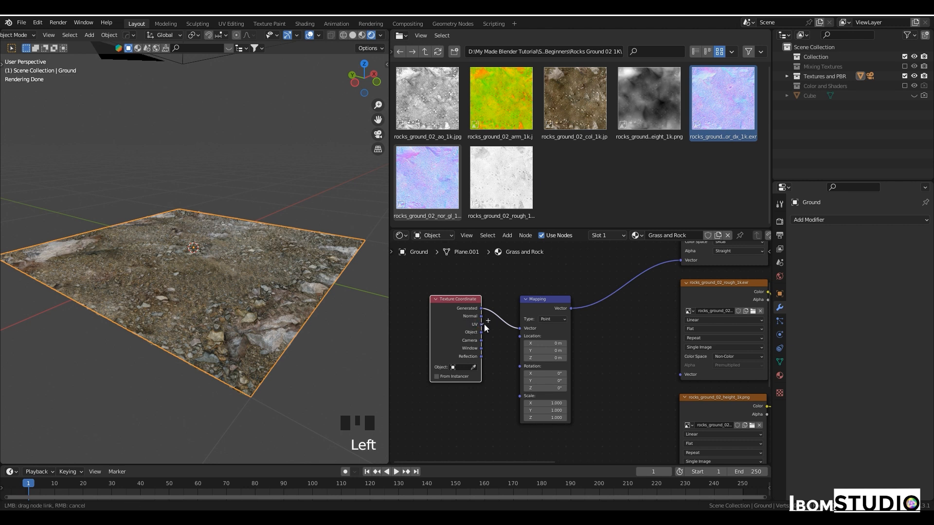
left_click_drag(518, 325, 521, 328)
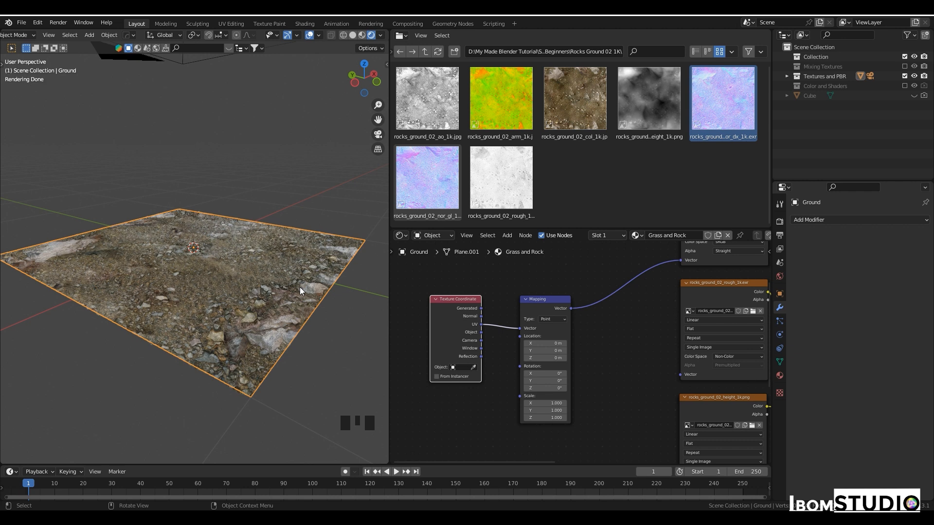
Connect the Mapping node's Vector output to the Vector inputs of the roughness, height and nor_dx image textures
scroll(597, 379, "down", 4)
middle_click_drag(596, 378, 554, 354)
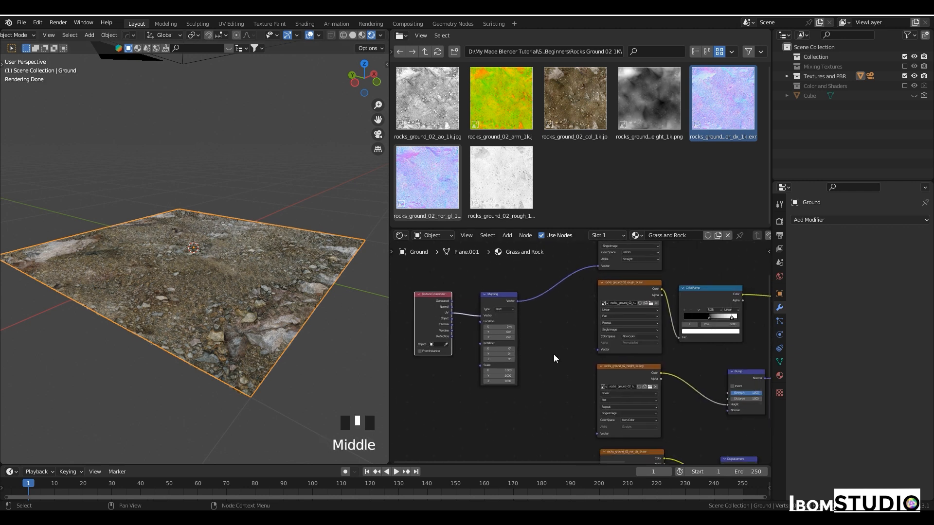
scroll(542, 346, "up", 3)
middle_click_drag(495, 292, 494, 304)
left_click_drag(500, 298, 601, 360)
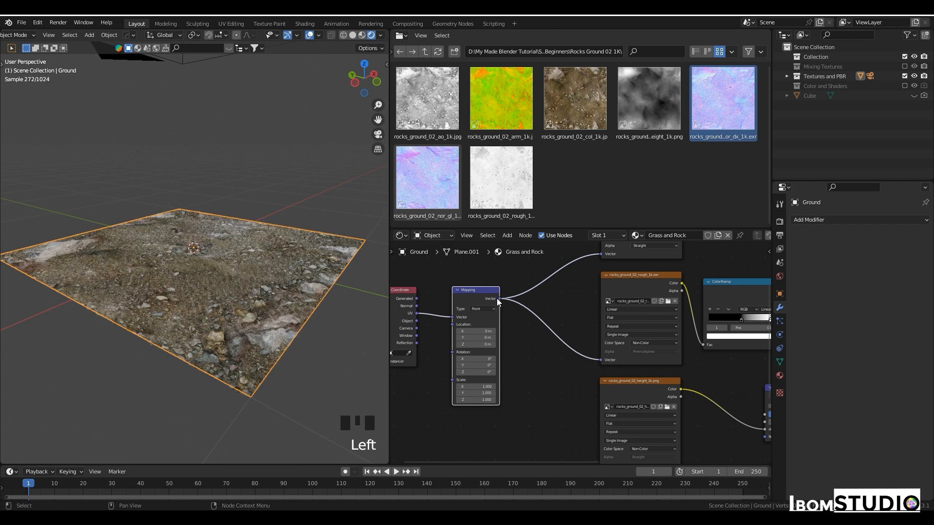
scroll(497, 299, "down", 5)
middle_click_drag(516, 319, 515, 284)
left_click_drag(499, 269, 570, 382)
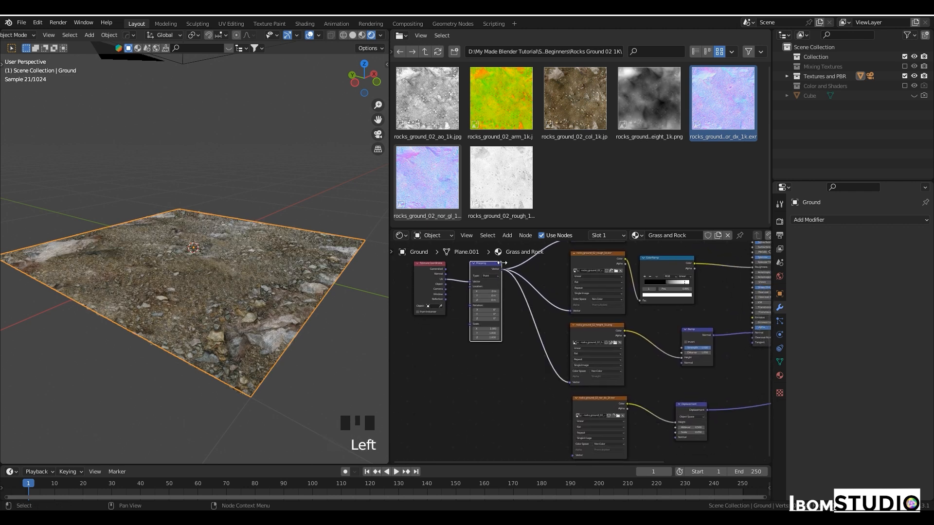
left_click_drag(501, 269, 573, 402)
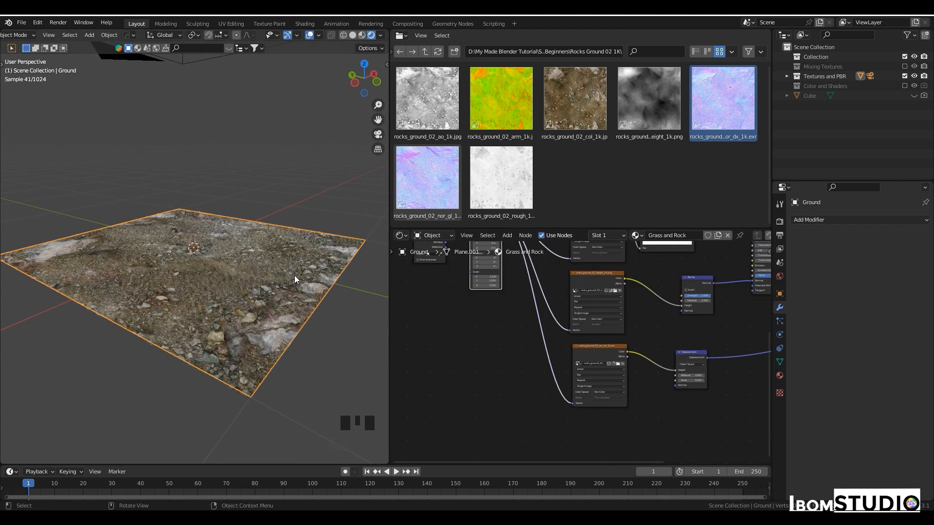
Examine the ground surface up close and the shared mapping connections to the four image textures
scroll(293, 278, "up", 2)
middle_click_drag(625, 361, 628, 396)
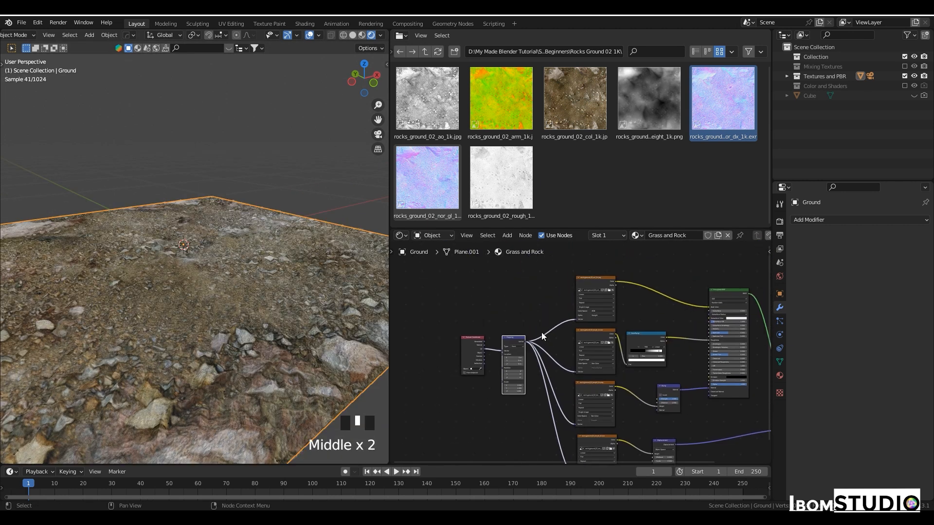
scroll(541, 332, "up", 4)
middle_click_drag(550, 356, 549, 376)
scroll(535, 366, "up", 5)
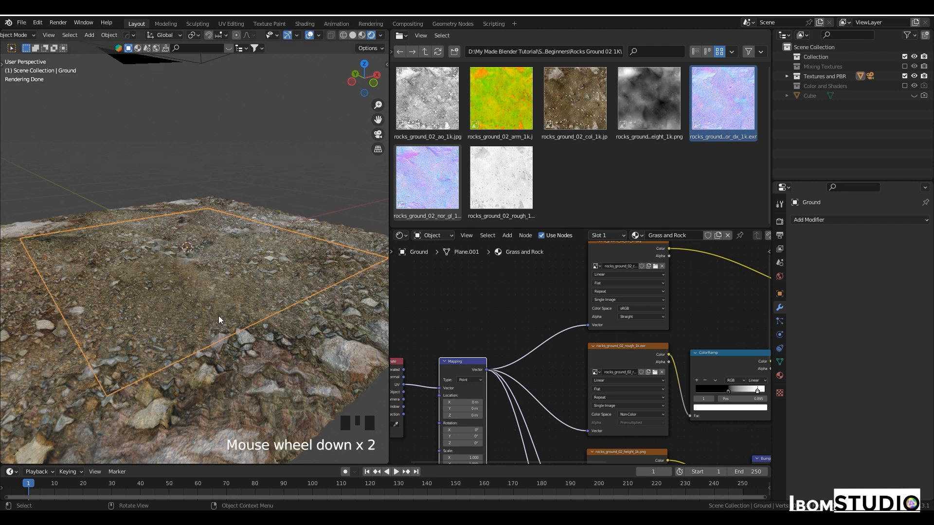
scroll(219, 319, "down", 4)
scroll(219, 319, "up", 2)
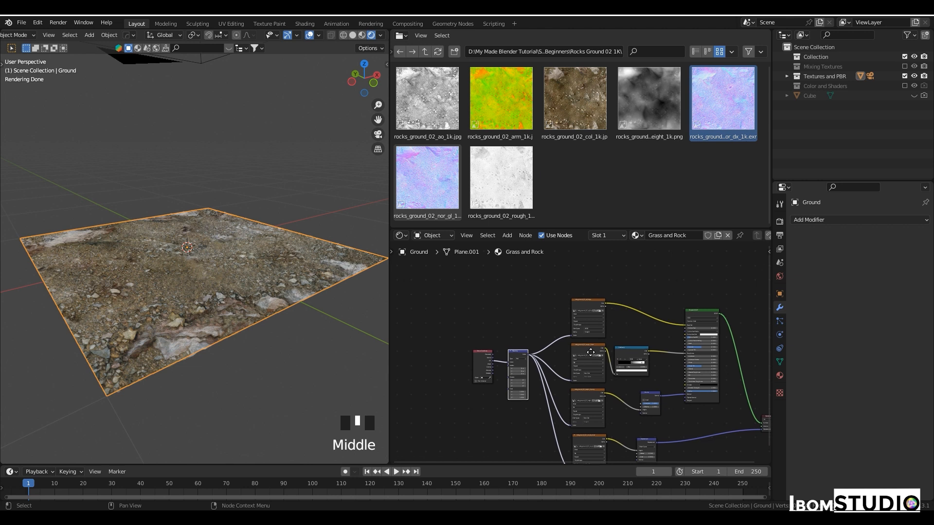
Delete all texture, mapping, ColorRamp, Bump and Displacement nodes, keeping only the Principled BSDF and Material Output
middle_click_drag(595, 362, 585, 329)
left_click_drag(454, 273, 661, 457)
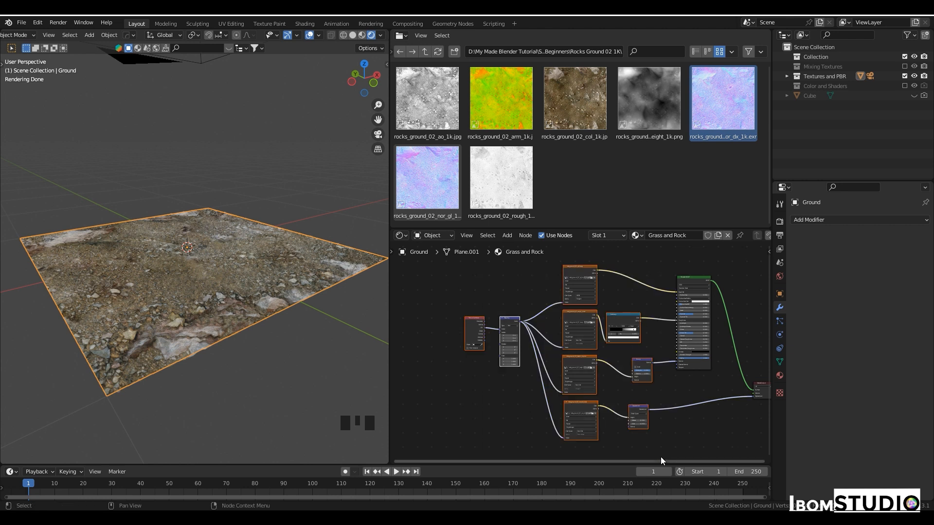
key("Delete")
mouse_move(181, 293)
middle_mouse_down()
mouse_move(192, 296)
mouse_move(179, 298)
middle_mouse_up()
left_click(637, 353)
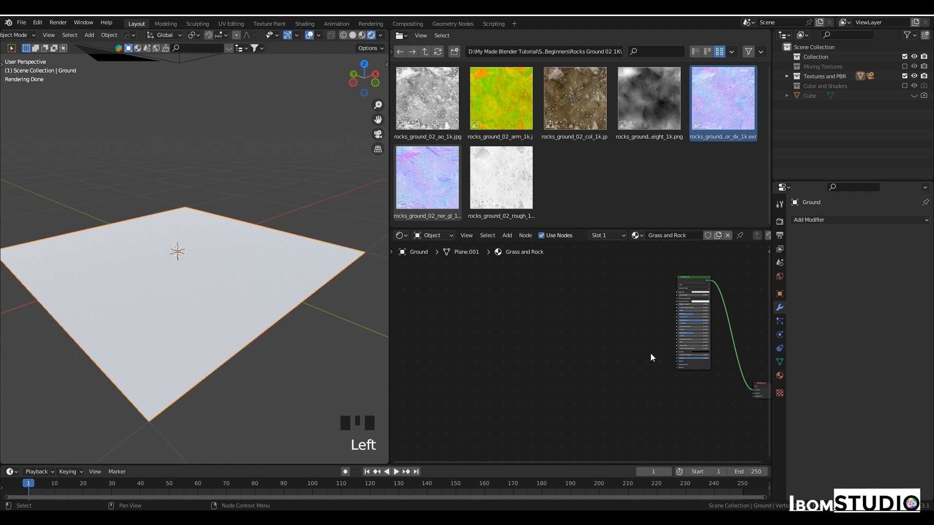
Start Principled Texture Setup on the Principled BSDF node and browse to the Rocks Ground 02 1K folder
middle_click_drag(650, 356, 614, 357)
scroll(668, 279, "up", 4)
middle_click_drag(667, 279, 646, 289)
left_click(621, 292)
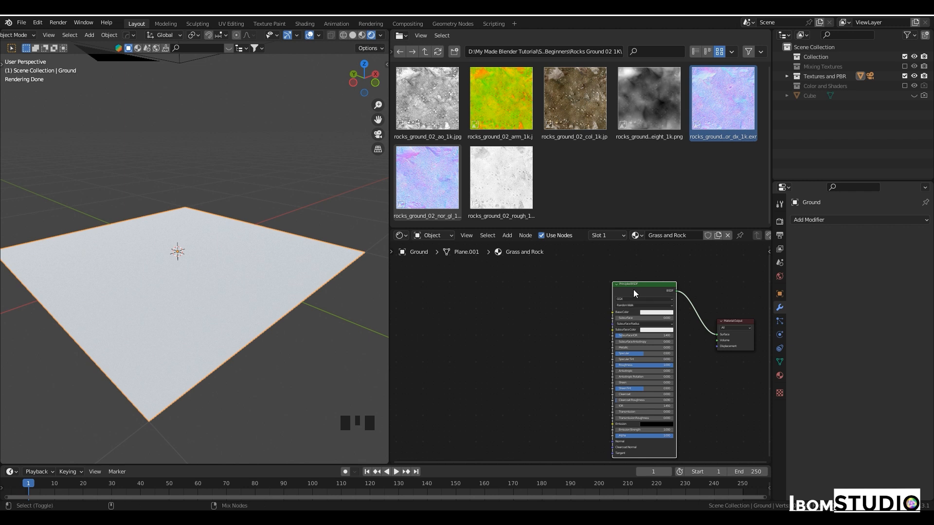
key("ctrl+shift+t")
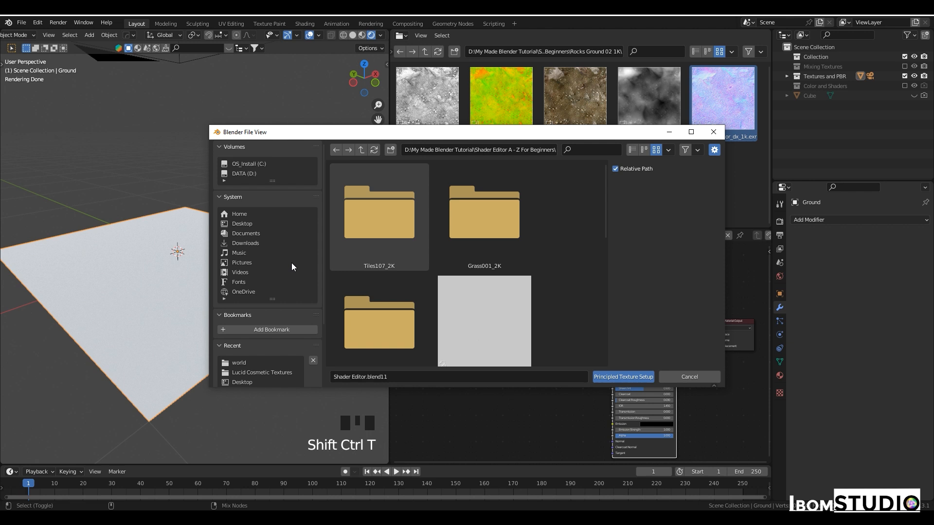
left_click(360, 150)
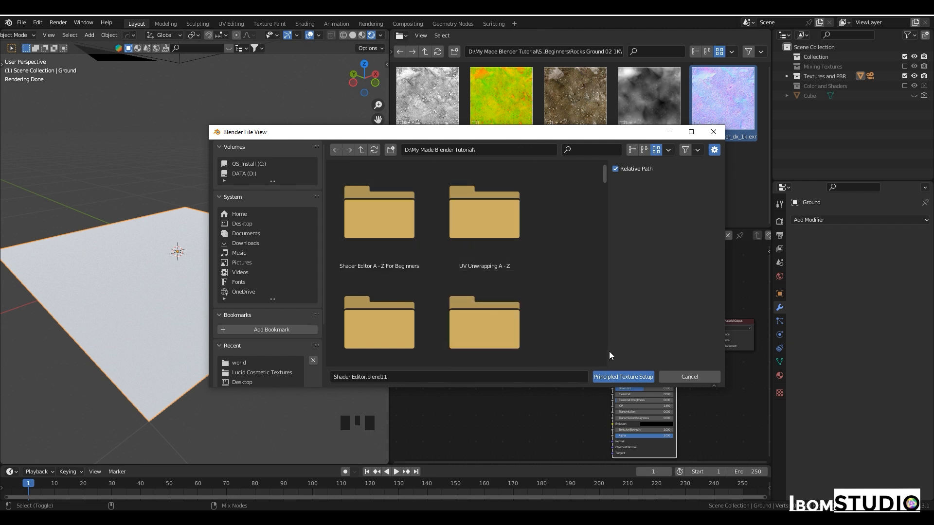
double_click(410, 228)
double_click(409, 229)
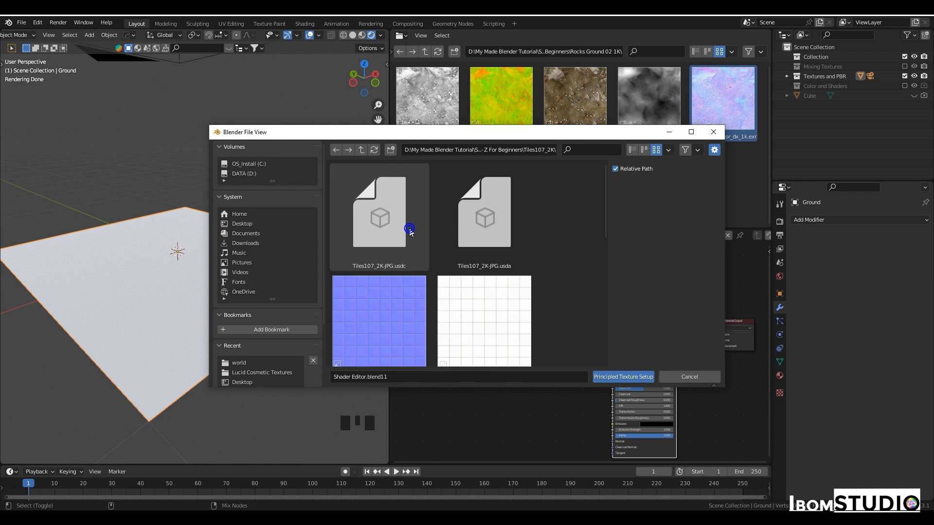
left_click(361, 149)
scroll(386, 288, "down", 2)
double_click(387, 291)
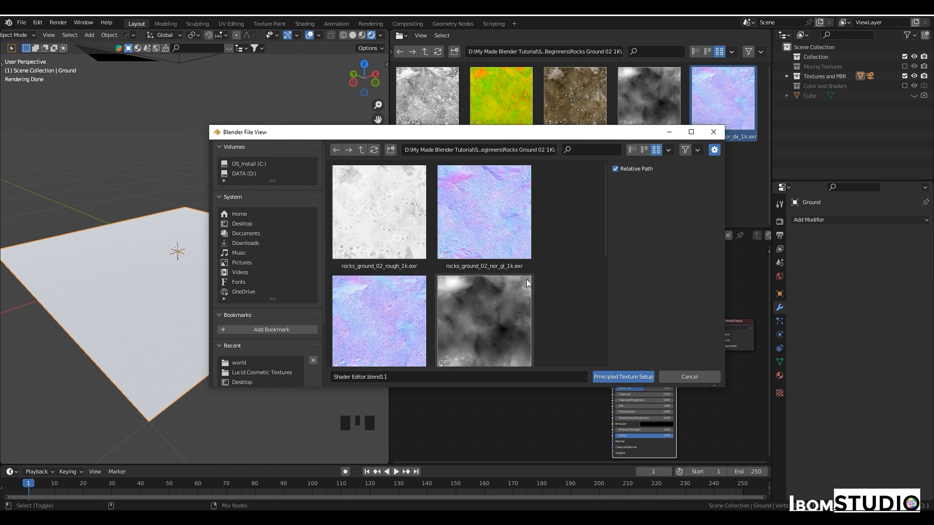
Select rocks_ground_02_rough_1k.exr, rocks_ground_02_nor_dx_1k.exr and rocks_ground_02_col_1k.jpg together for the texture setup
scroll(432, 229, "down", 1)
left_click(393, 209)
scroll(481, 230, "down", 3)
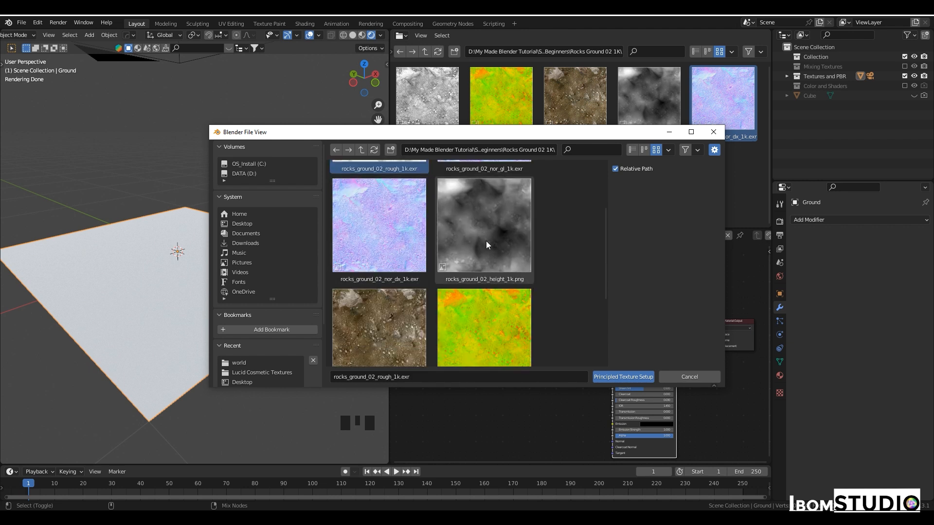
left_click(410, 232)
scroll(544, 271, "down", 2)
left_click(399, 251)
scroll(570, 268, "down", 1)
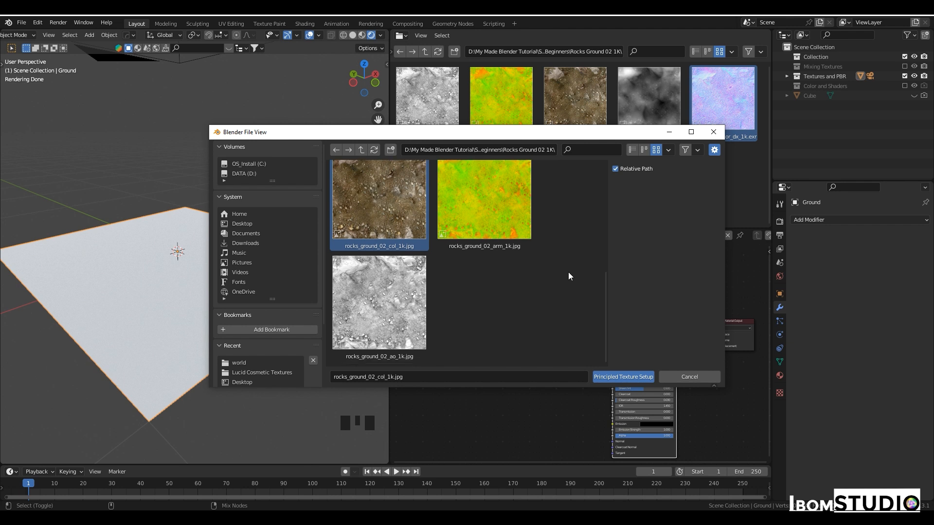
Add rocks_ground_02_height_1k.png to the selected maps and apply the Principled Texture Setup
scroll(568, 272, "up", 2)
scroll(422, 284, "up", 2)
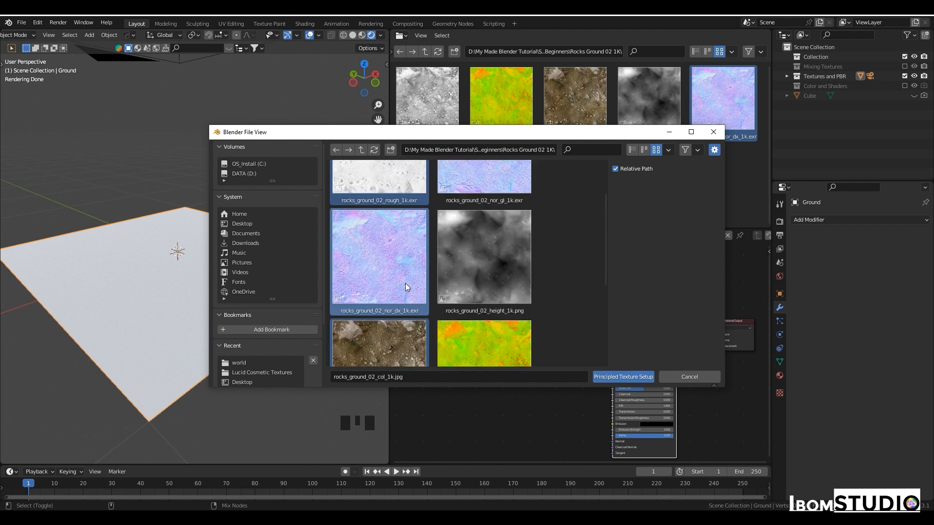
scroll(405, 283, "up", 1)
scroll(563, 233, "down", 2)
scroll(562, 232, "down", 2)
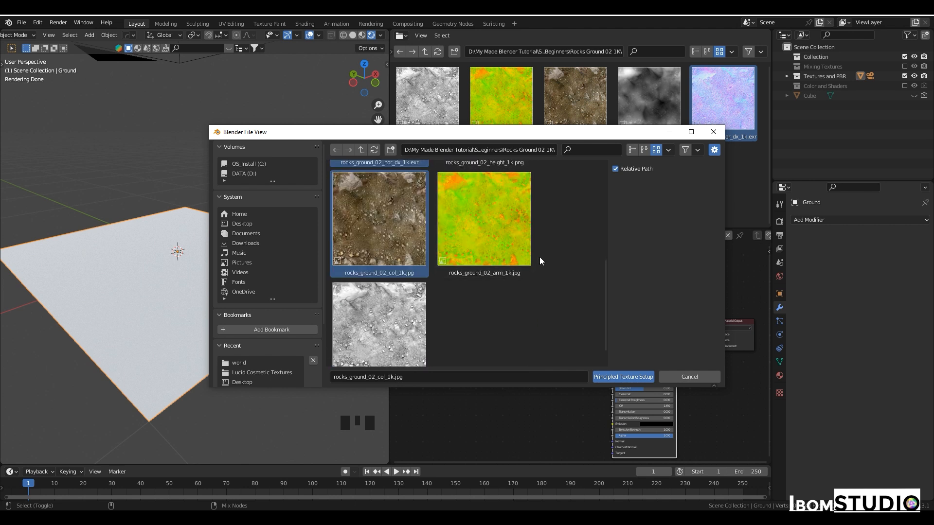
scroll(539, 257, "up", 2)
left_click(502, 230)
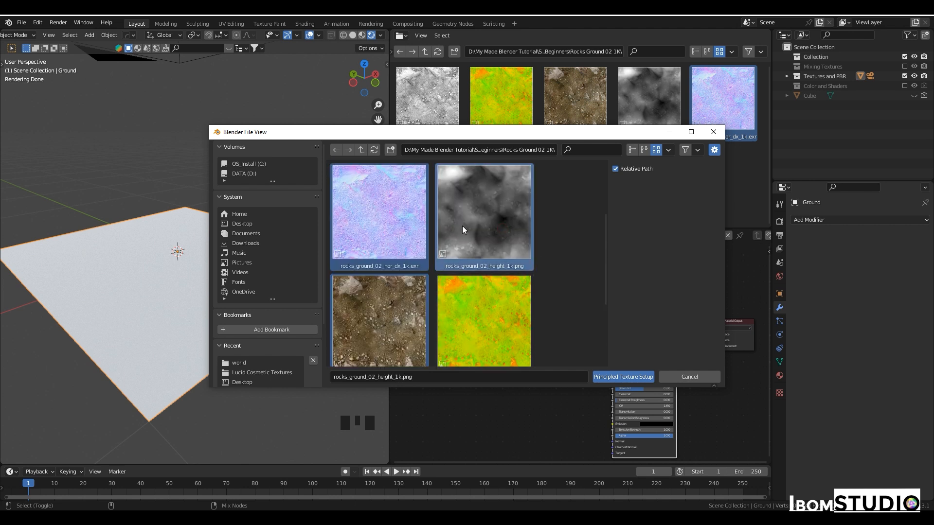
left_click(628, 378)
Examine the generated mapping and texture node frames and the displaced ground surface in the viewport
scroll(567, 377, "down", 9)
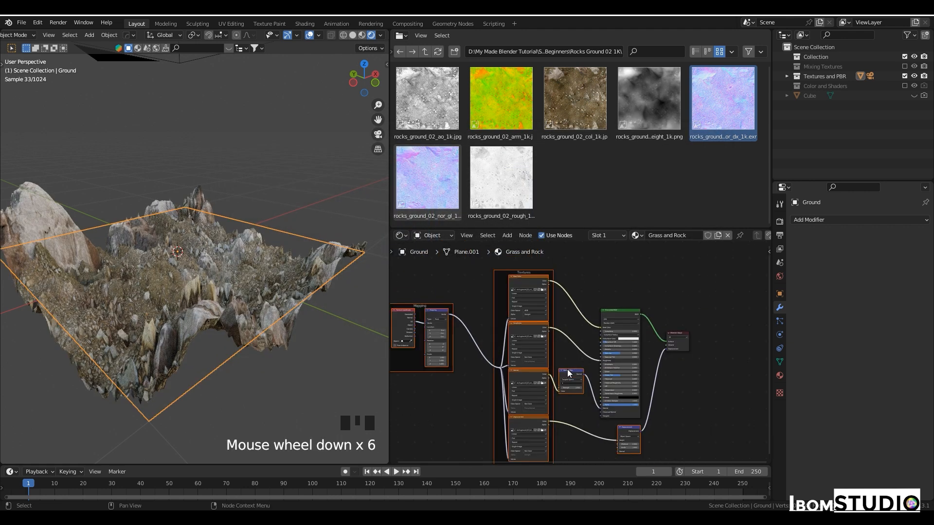
scroll(589, 411, "up", 4)
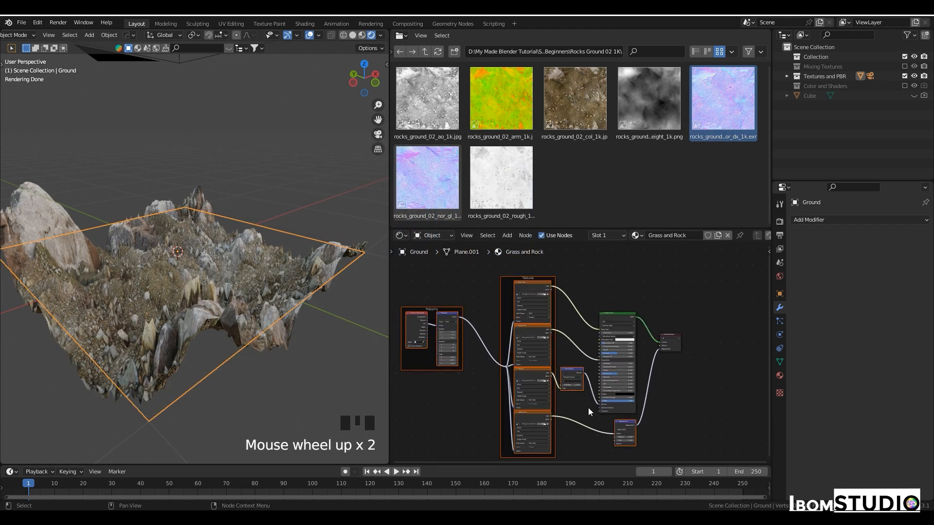
scroll(590, 413, "down", 3)
middle_click_drag(590, 412, 628, 410)
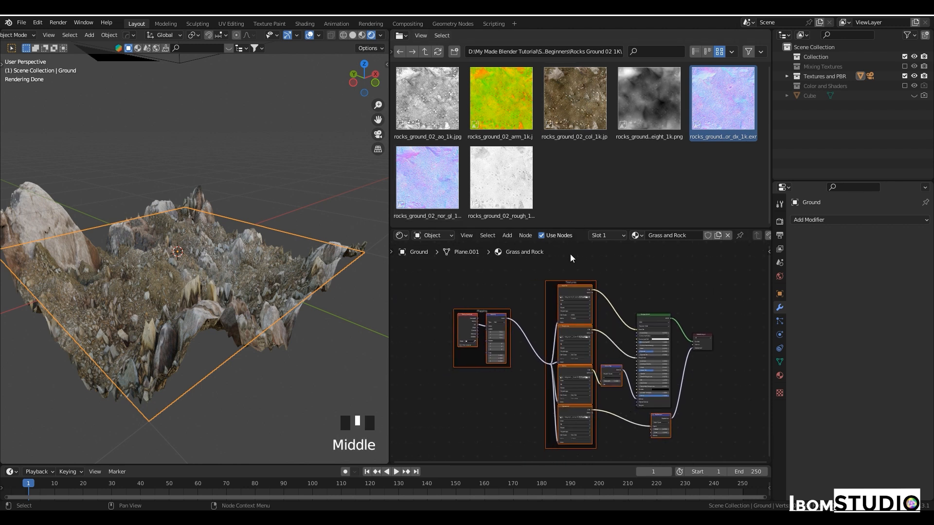
middle_click_drag(301, 331, 223, 285)
scroll(241, 302, "up", 3)
scroll(246, 305, "down", 4)
Widen the Displacement image texture node so its full file name can be read
scroll(223, 284, "up", 2)
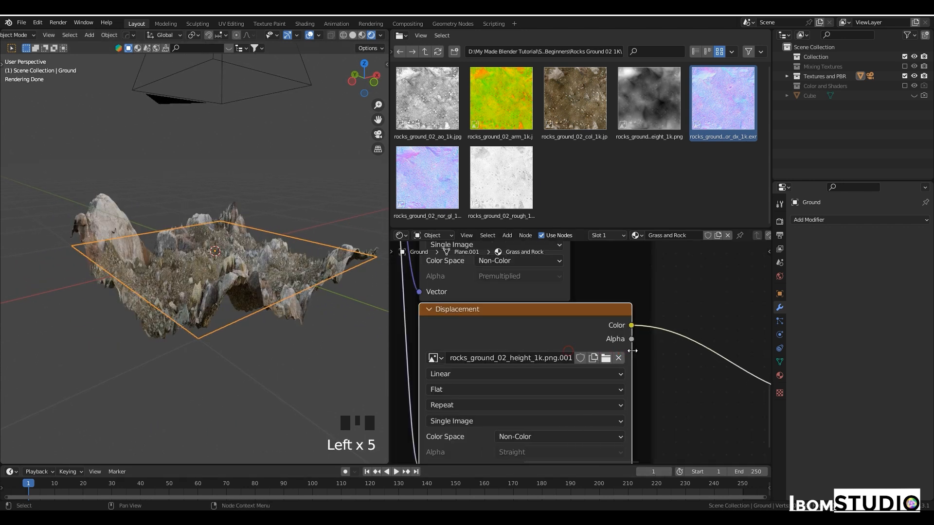
left_click_drag(632, 350, 641, 351)
middle_click_drag(516, 330, 551, 333)
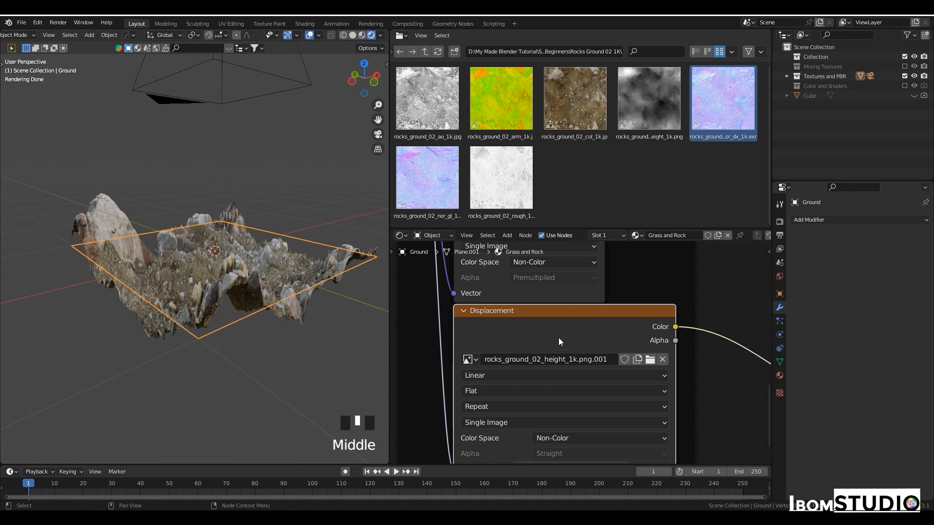
Set the Scale of the Displacement node to 0.400 and inspect the ground's flattened relief
middle_click_drag(292, 259, 179, 272)
scroll(223, 272, "up", 5)
scroll(627, 391, "down", 6)
middle_click_drag(627, 391, 632, 352)
scroll(581, 355, "up", 4)
scroll(633, 352, "up", 4)
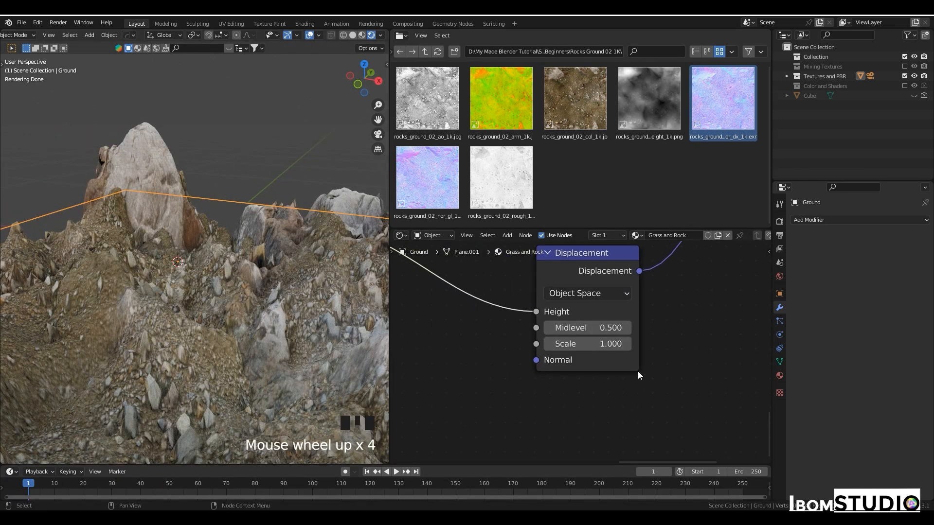
left_click_drag(603, 344, 551, 344)
middle_click_drag(239, 303, 162, 366, "shift")
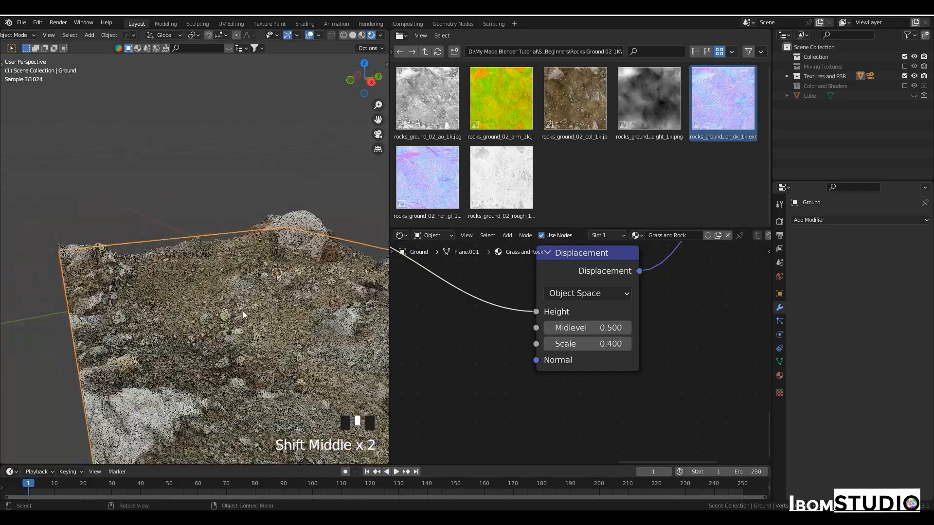
scroll(238, 311, "up", 2)
scroll(274, 347, "down", 4)
scroll(244, 311, "up", 2)
Narrow the Displacement image texture node to match the width of the texture nodes above it
scroll(549, 343, "down", 20)
middle_click_drag(549, 342, 647, 379)
scroll(584, 383, "up", 5)
scroll(648, 379, "up", 6)
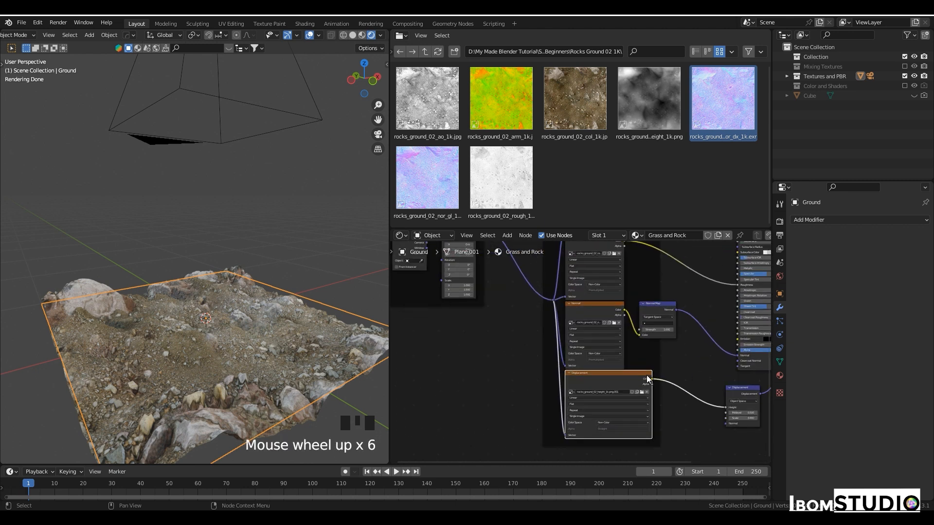
left_click_drag(652, 394, 623, 395)
scroll(664, 379, "down", 6)
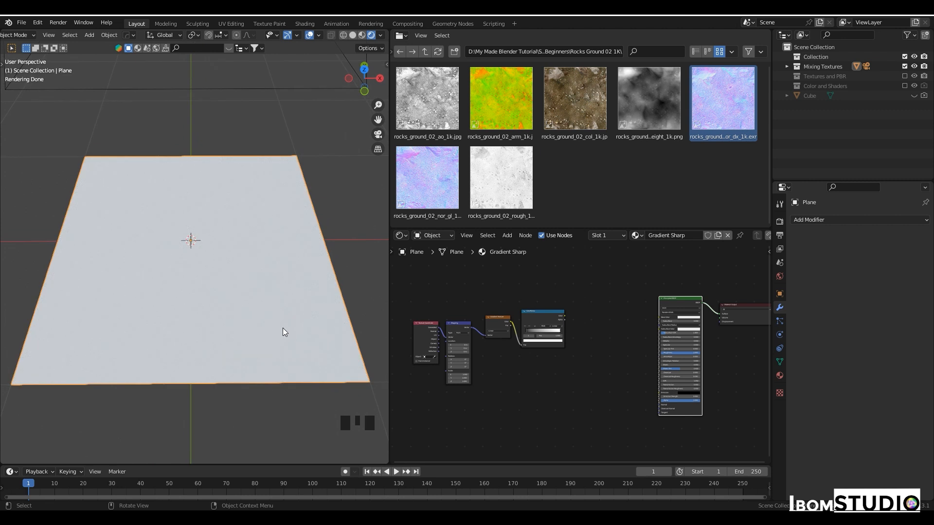
Go up to the parent tutorial folder that holds the gradient images and texture folders
scroll(573, 136, "up", 5)
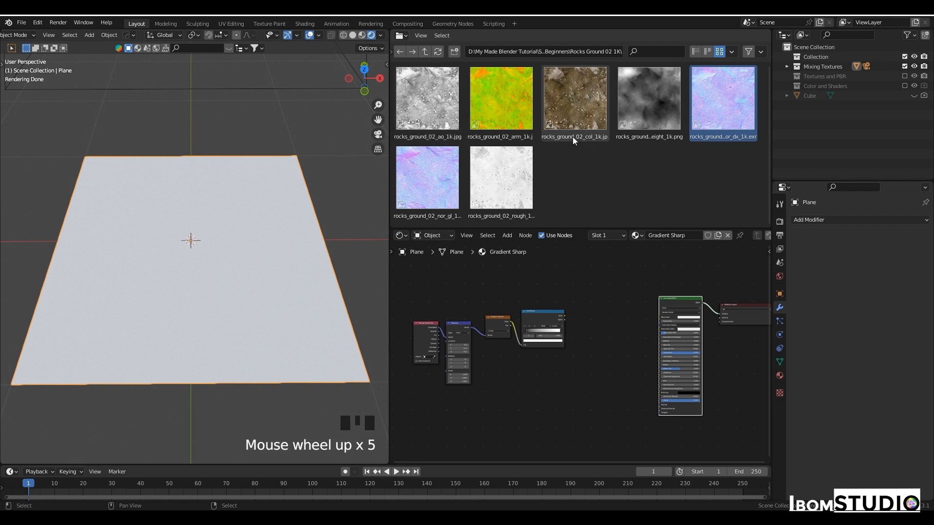
left_click(424, 51)
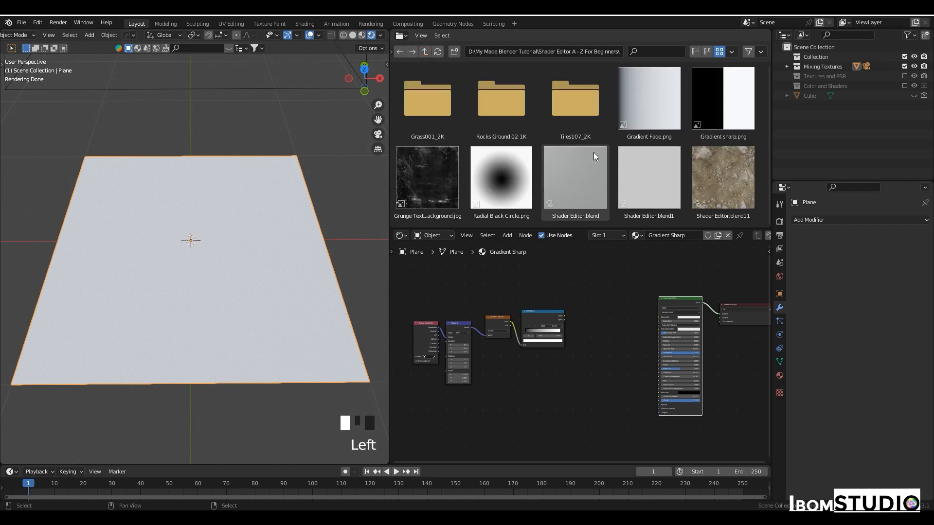
scroll(593, 153, "down", 1)
scroll(627, 388, "down", 3)
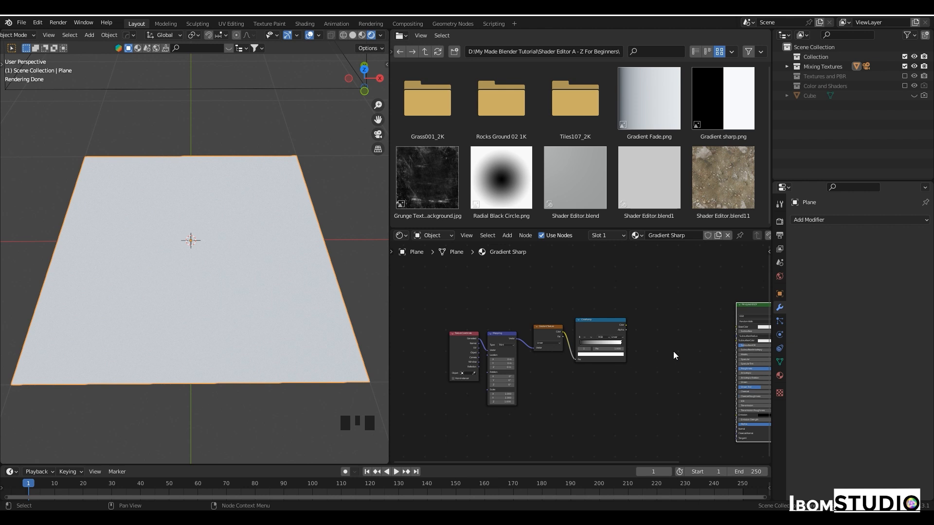
scroll(673, 351, "up", 1)
middle_click_drag(673, 351, 645, 376, "shift")
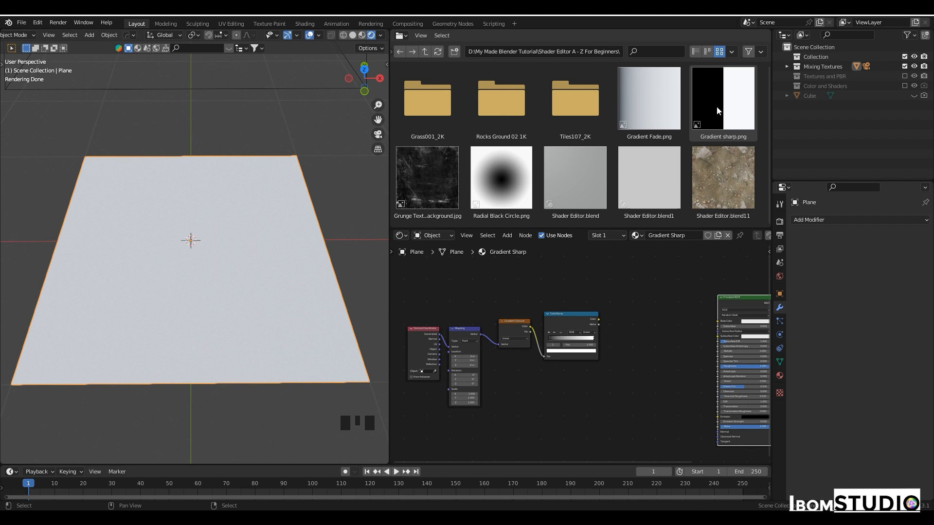
Delete the coordinate, mapping, gradient and color ramp nodes, and add Gradient sharp.png as an image texture left of the Principled BSDF
key("Delete")
left_click_drag(730, 118, 582, 315)
scroll(515, 339, "up", 5)
scroll(628, 368, "down", 2)
middle_click_drag(678, 351, 560, 351)
scroll(561, 344, "up", 2)
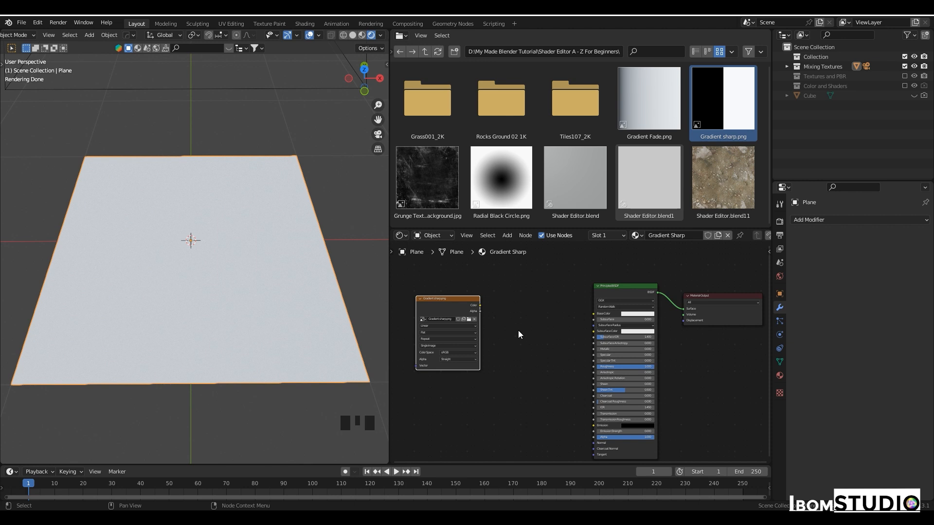
left_click_drag(444, 305, 470, 305)
scroll(543, 345, "up", 3)
middle_click_drag(544, 348, 561, 355)
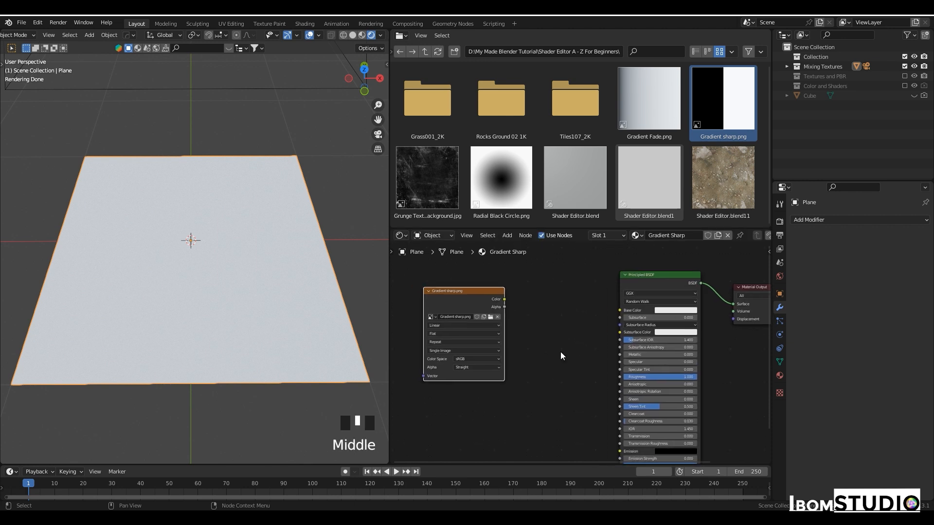
Preview the Gradient sharp.png texture on the plane and set its color space to Non-Color
left_click(462, 302, "ctrl+shift")
middle_click_drag(272, 253, 190, 243)
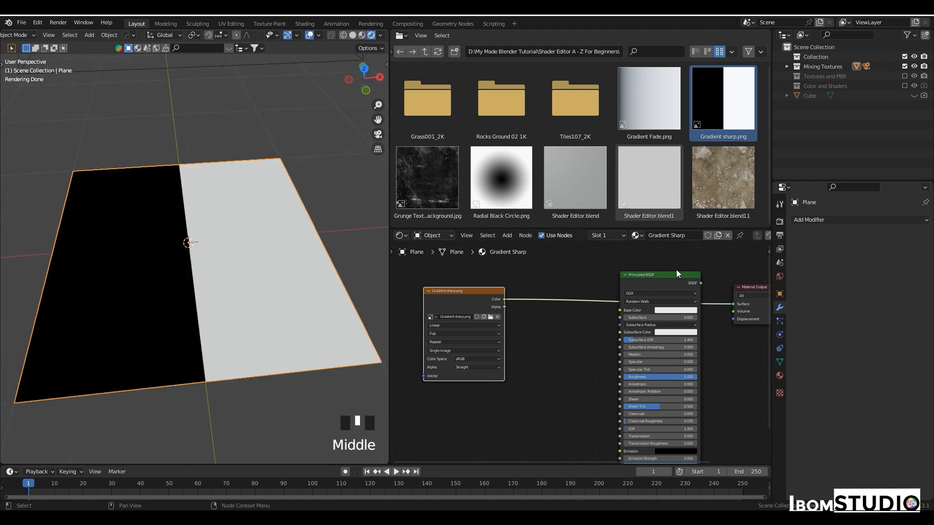
left_click(476, 359)
left_click(465, 407)
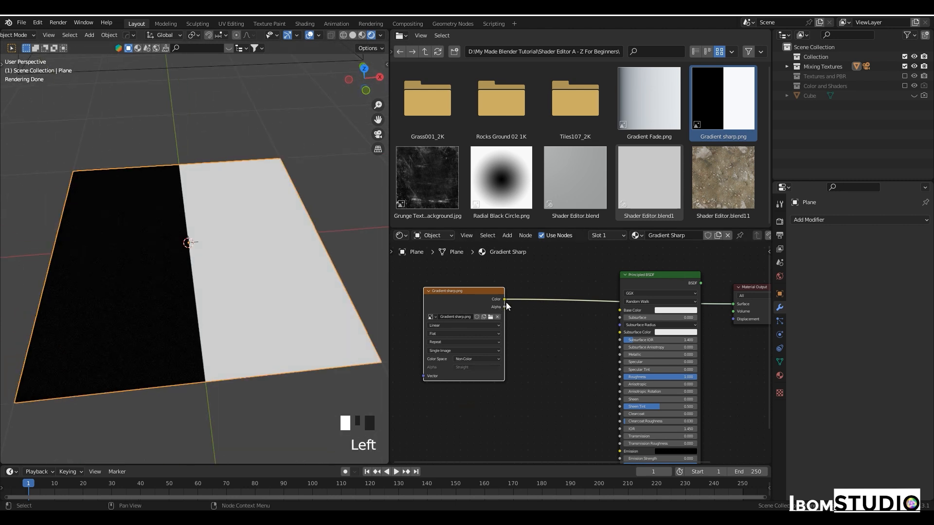
Connect the Gradient sharp.png color to the Principled BSDF's Base Color and preview the shader on the plane
left_click_drag(504, 299, 619, 310)
left_click(663, 283, "ctrl+shift")
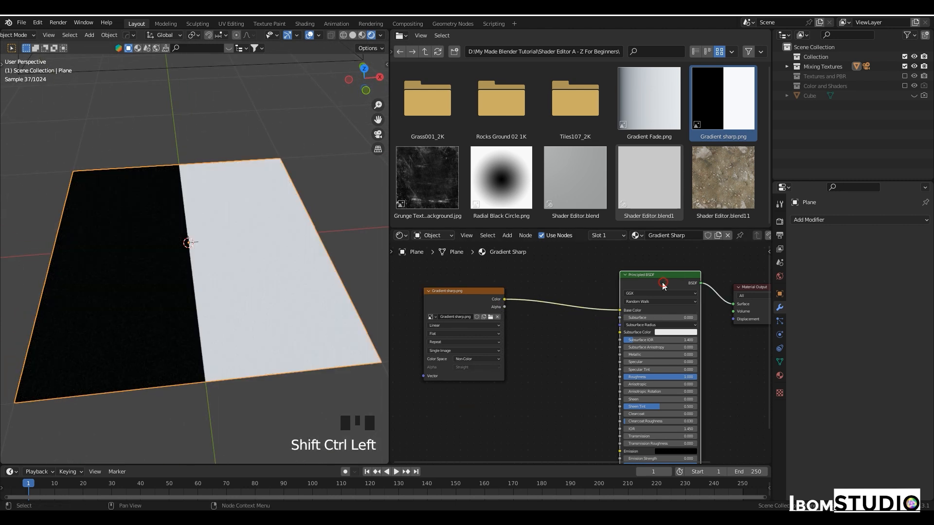
middle_click_drag(209, 289, 169, 296)
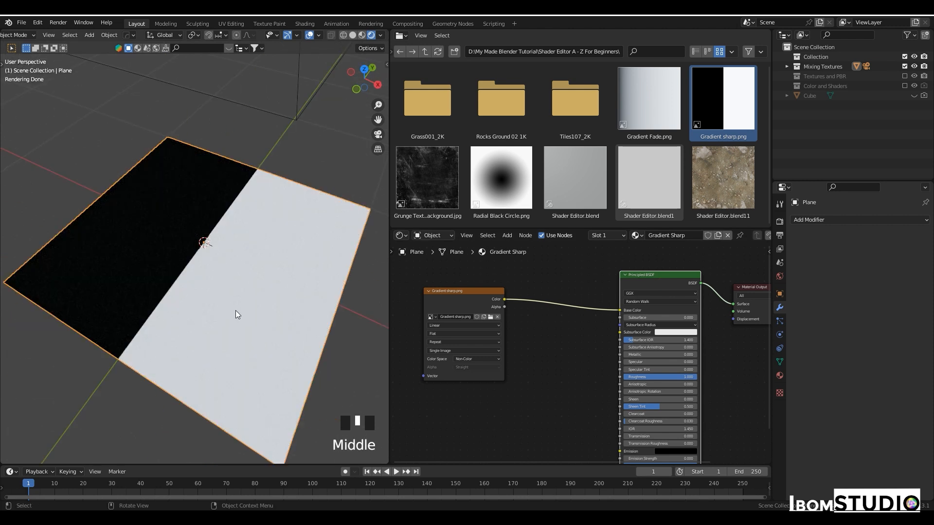
Move the gradient texture node up and add rocks_ground_02_col_1k.jpg from the Rocks Ground 02 1K folder below it
scroll(542, 357, "down", 4)
middle_click_drag(541, 357, 568, 363)
left_click_drag(559, 345, 532, 309)
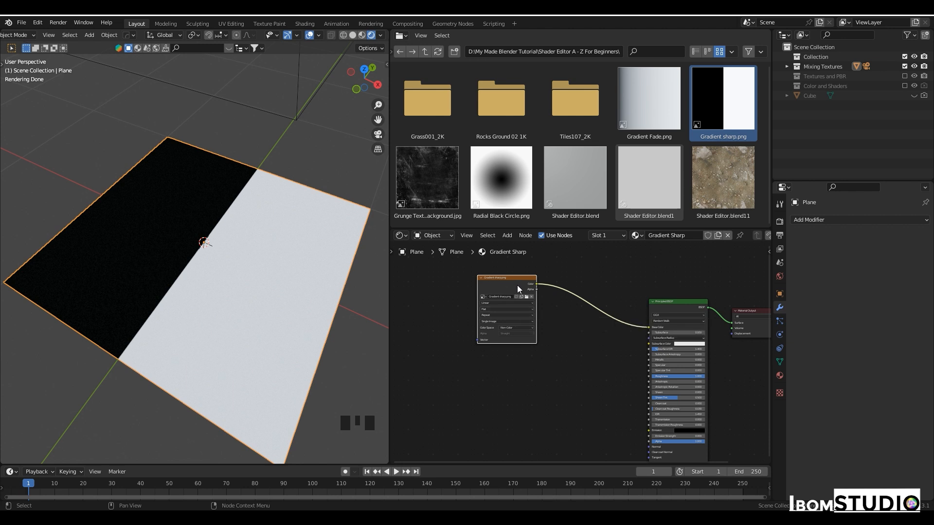
double_click(501, 123)
left_click_drag(571, 105, 511, 387)
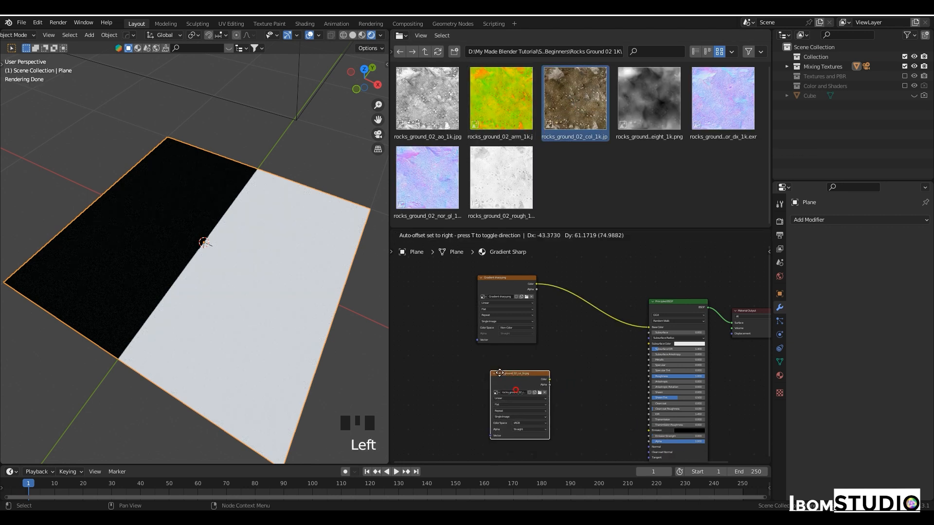
Add Grass001_2K_Color.jpg from the Grass001_2K folder and place it directly beneath the rock color texture
left_click(424, 51)
left_click(445, 110)
double_click(446, 111)
left_click_drag(720, 104, 556, 409)
middle_click_drag(655, 359, 640, 310)
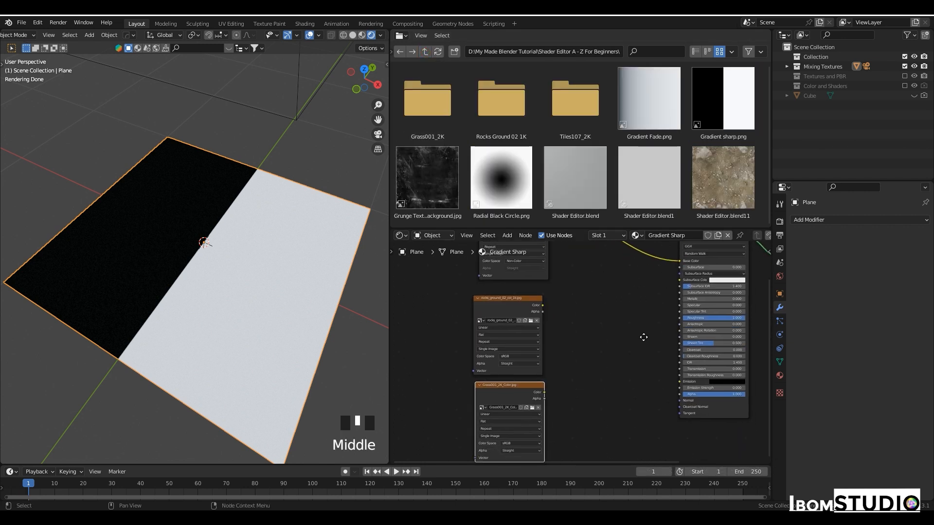
left_click(511, 319)
left_click(511, 358)
left_click(503, 279)
left_click(509, 361)
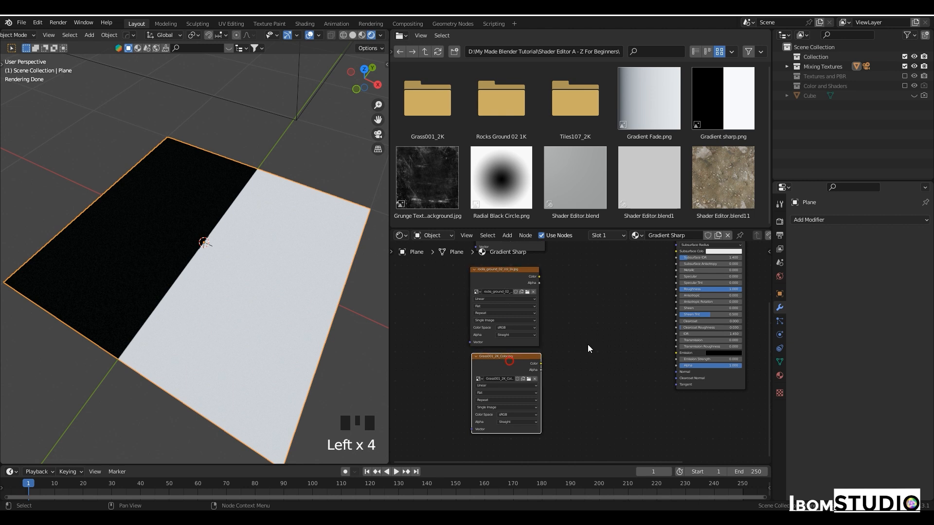
Add a MixRGB node between the two color textures and the Principled BSDF
key("shift+a")
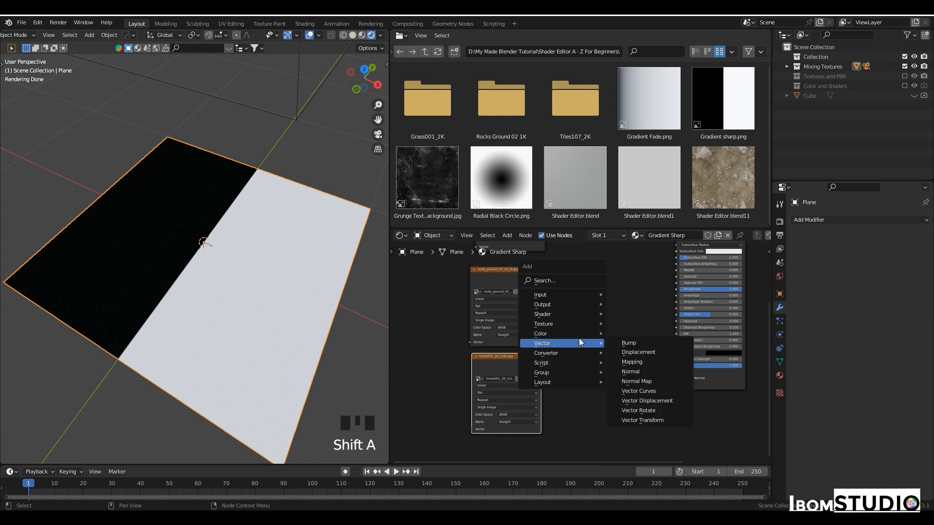
mouse_move(578, 334)
left_click(643, 381)
left_click(549, 272)
scroll(550, 270, "up", 3)
middle_click_drag(562, 297, 522, 276)
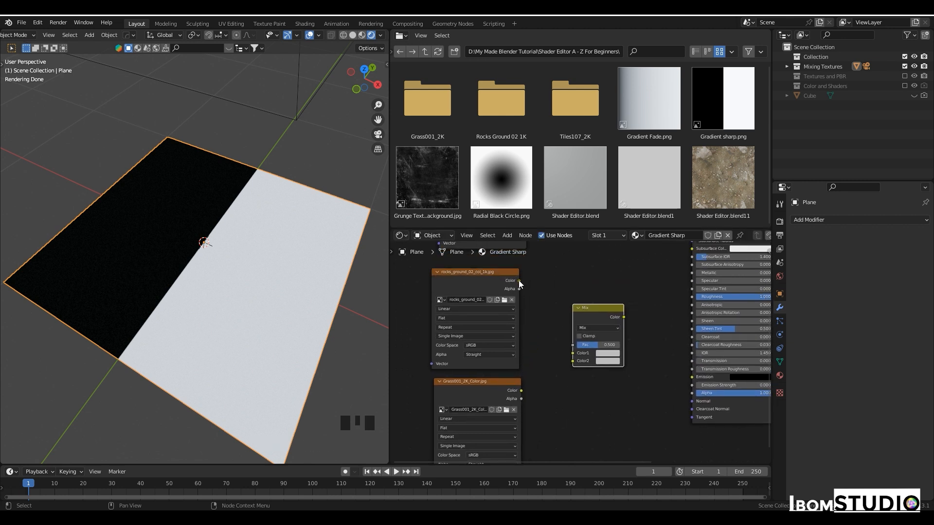
Connect the rock color texture to Color1 and the grass color texture to Color2 of the Mix node, and preview the mix
left_click_drag(518, 280, 573, 354)
left_click_drag(521, 390, 573, 361)
left_click(594, 311, "ctrl+shift")
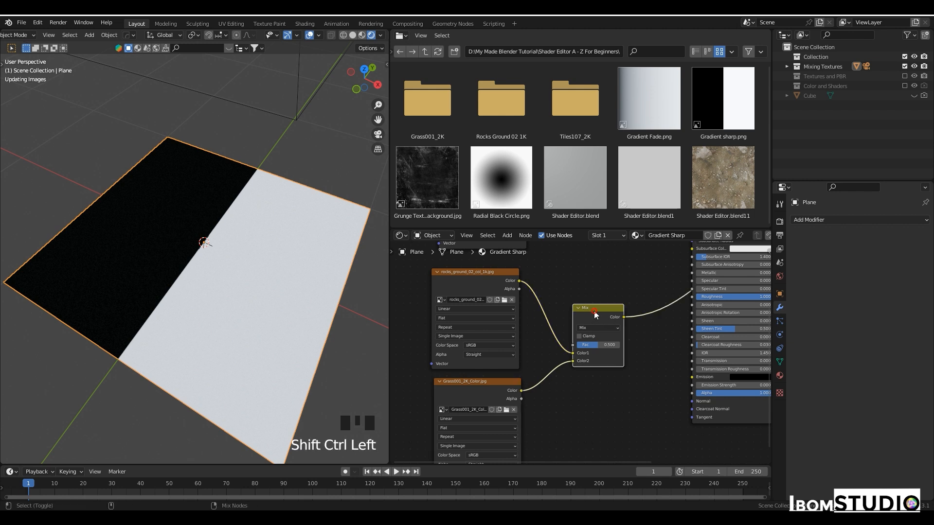
Inspect the blended surface and set the Mix node's Fac to 1.000
scroll(252, 272, "up", 2)
middle_click_drag(254, 276, 223, 279)
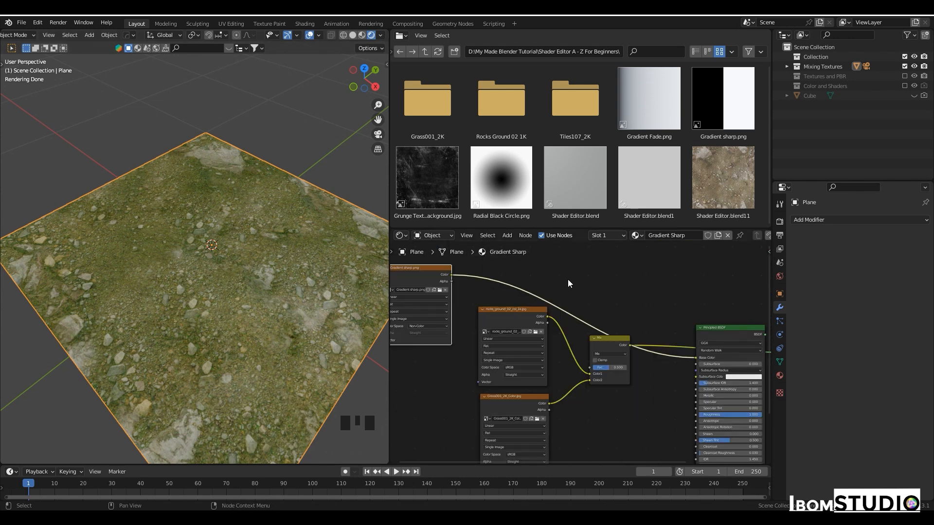
middle_click_drag(558, 381, 585, 343)
mouse_move(583, 337)
left_mouse_down()
mouse_move(568, 337)
mouse_move(598, 338)
left_mouse_up()
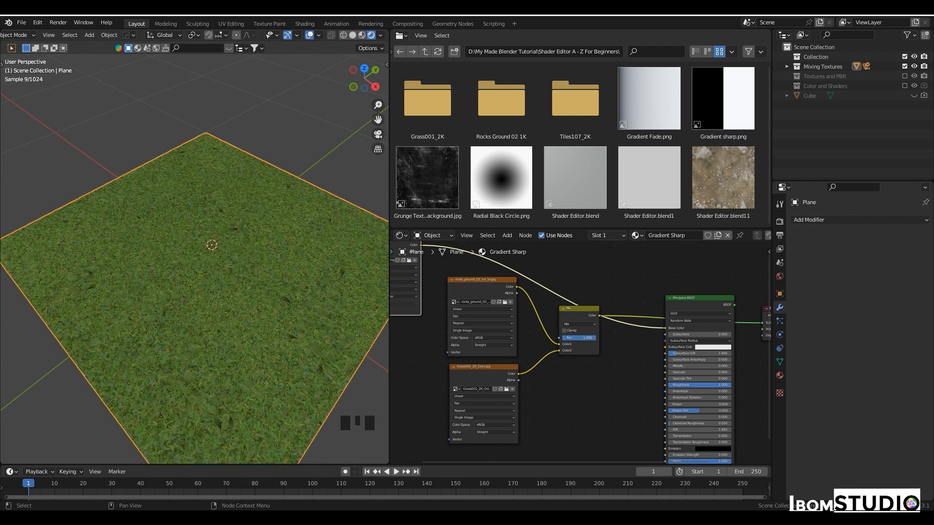
Connect the Gradient sharp.png color to the Mix node's Fac and cut its link to Base Color
middle_click_drag(397, 250, 428, 308)
left_click_drag(428, 308, 611, 371)
right_click_drag(590, 349, 577, 376, "ctrl")
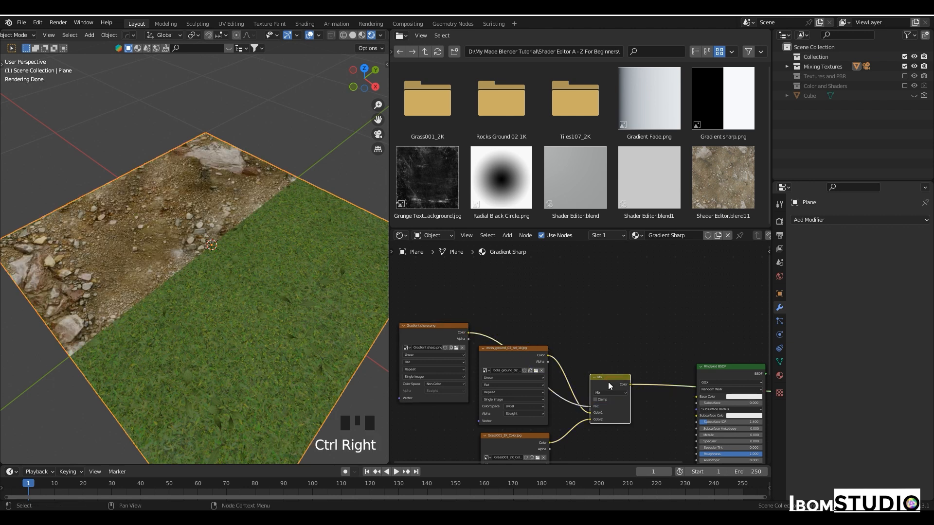
Compare the black-and-white gradient mask with the rock and grass mix by previewing each node on the plane
middle_click_drag(256, 328, 301, 335)
left_click(448, 335, "ctrl+shift")
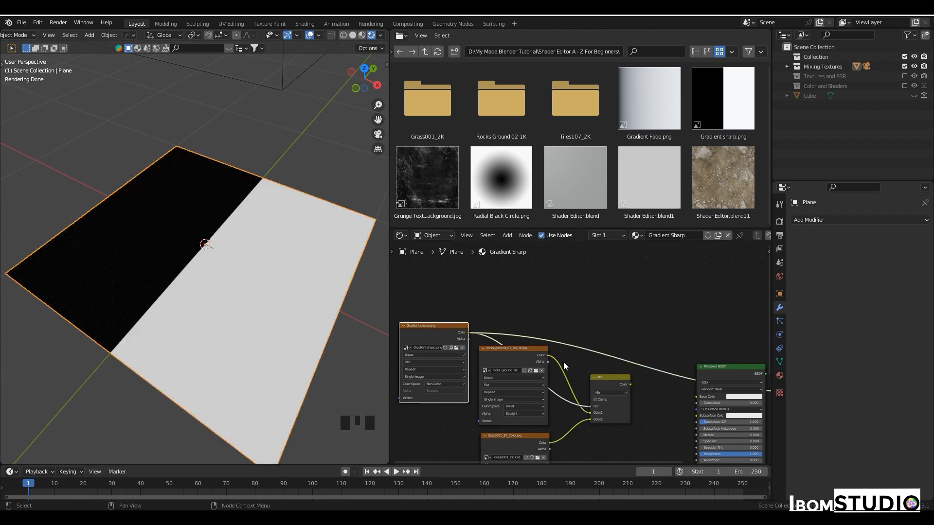
left_click(607, 379, "ctrl+shift")
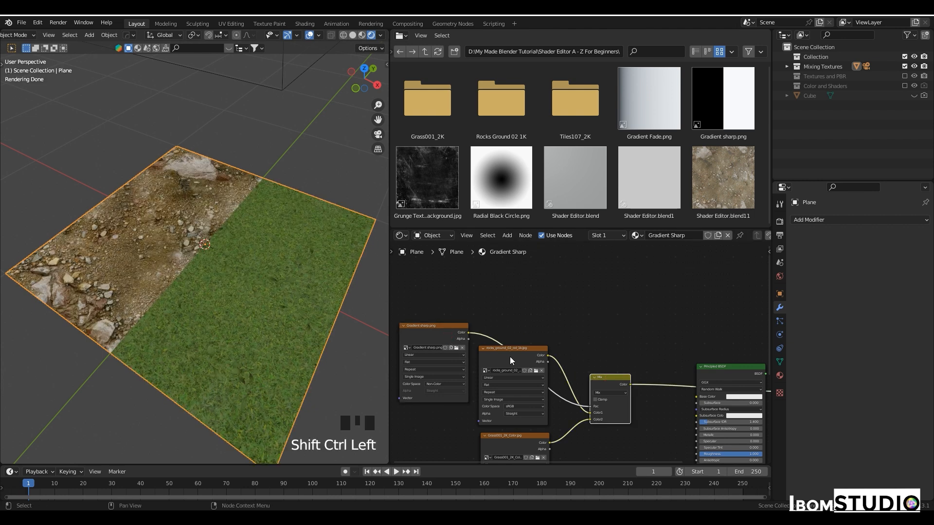
left_click(434, 328, "ctrl+shift")
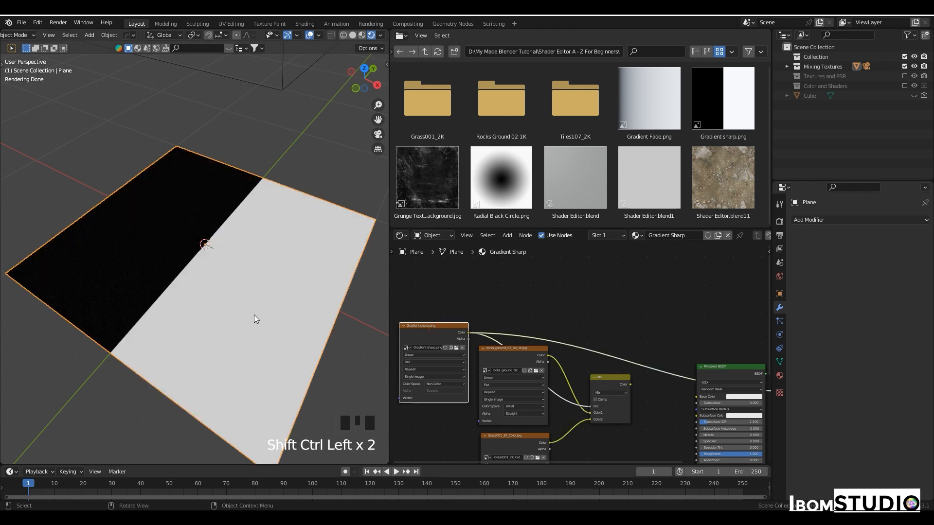
left_click(625, 379, "ctrl+shift")
middle_click_drag(527, 441, 518, 399, "shift")
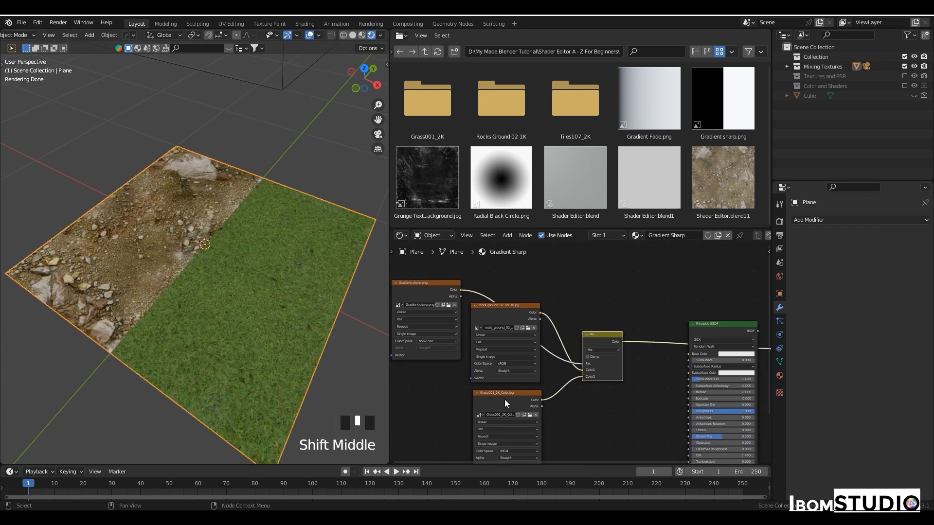
scroll(508, 405, "up", 3)
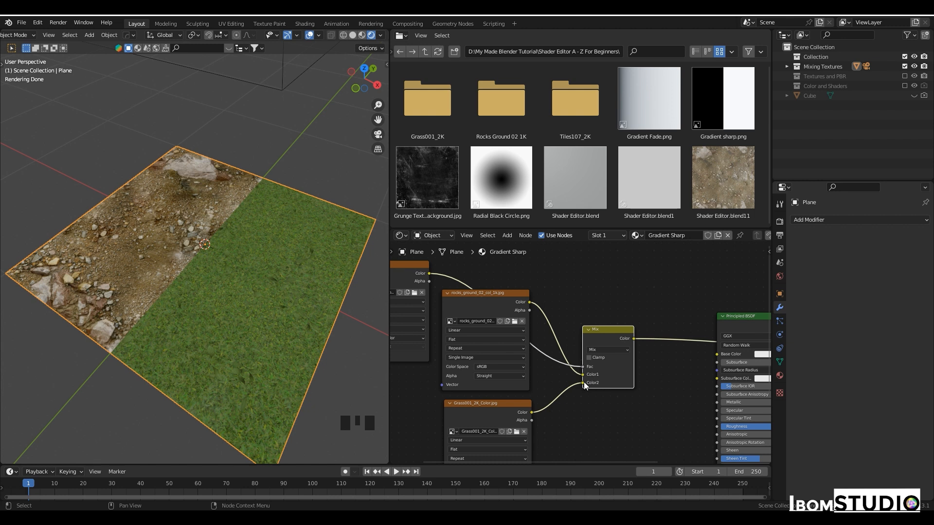
Move the rock color texture node directly below the Gradient sharp.png node
scroll(605, 374, "down", 1)
middle_click_drag(590, 331, 692, 340, "shift")
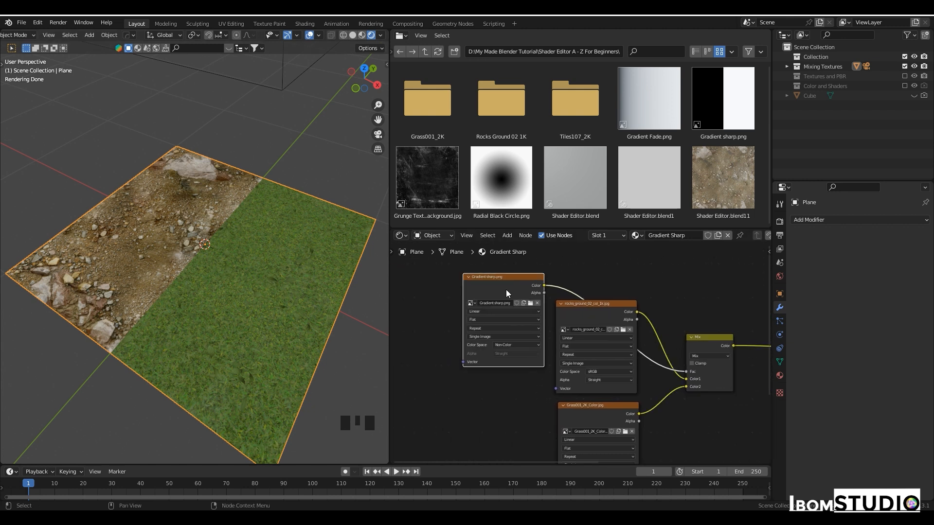
left_click_drag(584, 341, 490, 410)
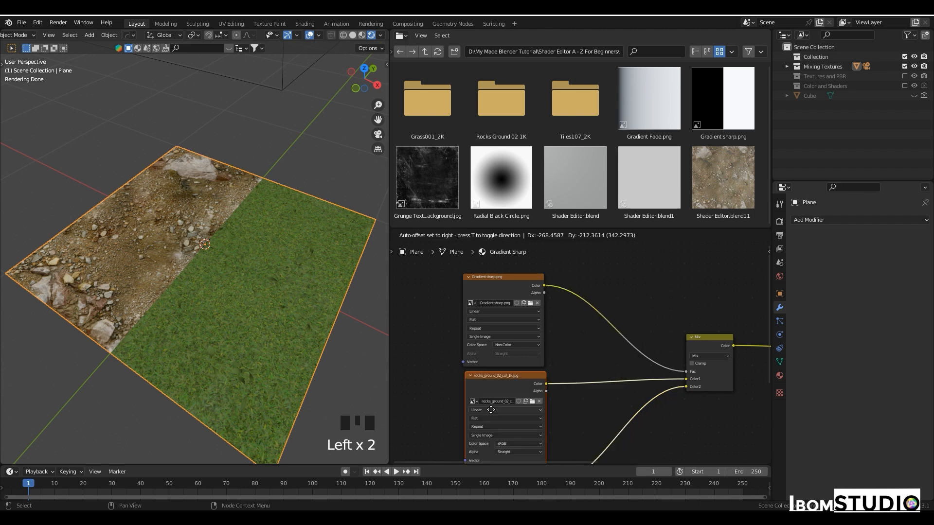
Replace the sharp gradient texture with Gradient Fade.png set to Non-Color, and preview it on the plane
scroll(634, 431, "down", 3)
middle_click_drag(635, 431, 576, 400)
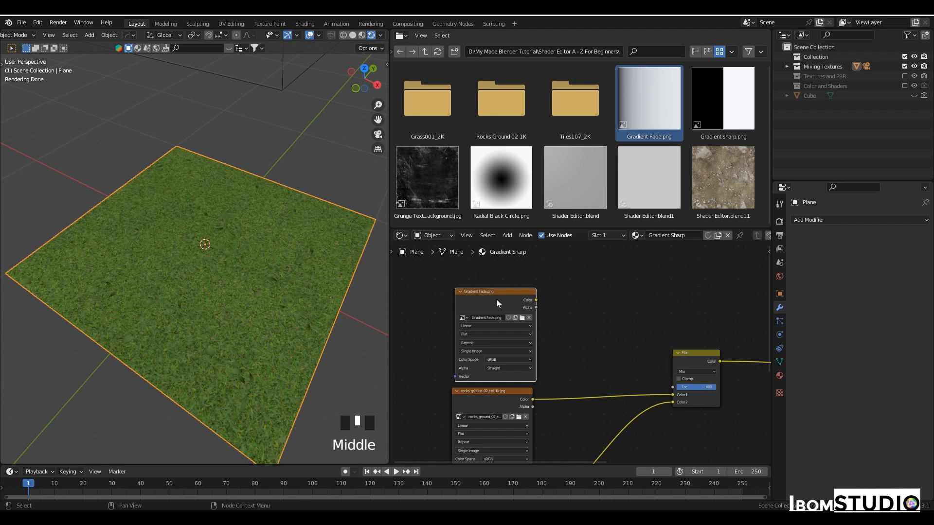
left_click_drag(497, 299, 490, 299)
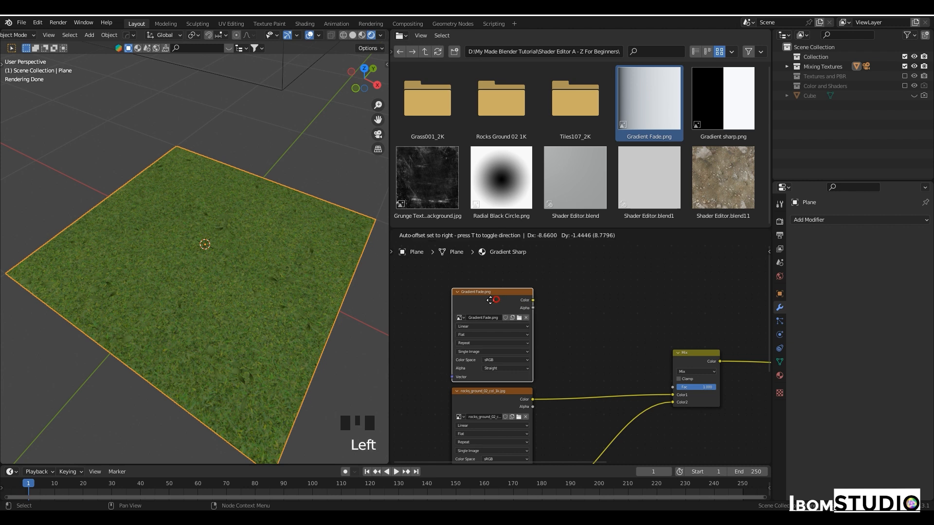
left_click(517, 360)
left_click(503, 404)
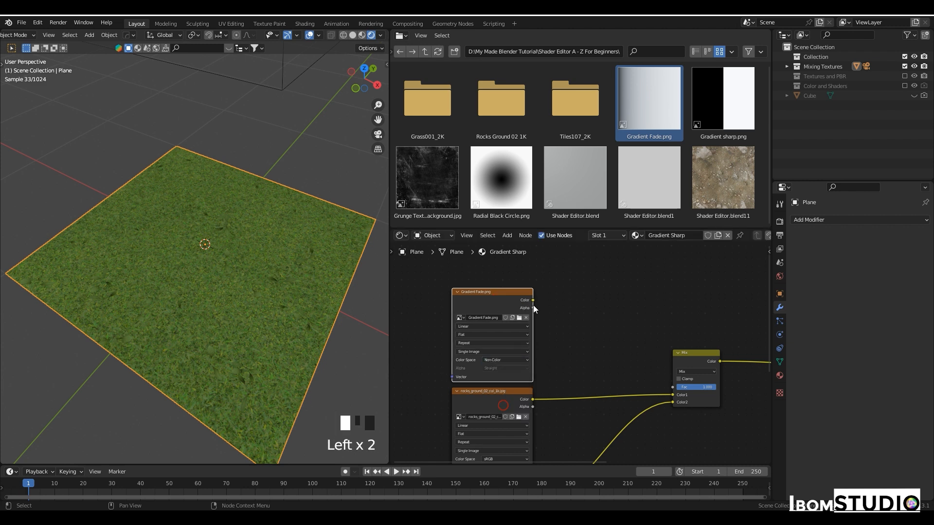
left_click_drag(533, 300, 575, 308)
left_click(460, 306, "ctrl+shift")
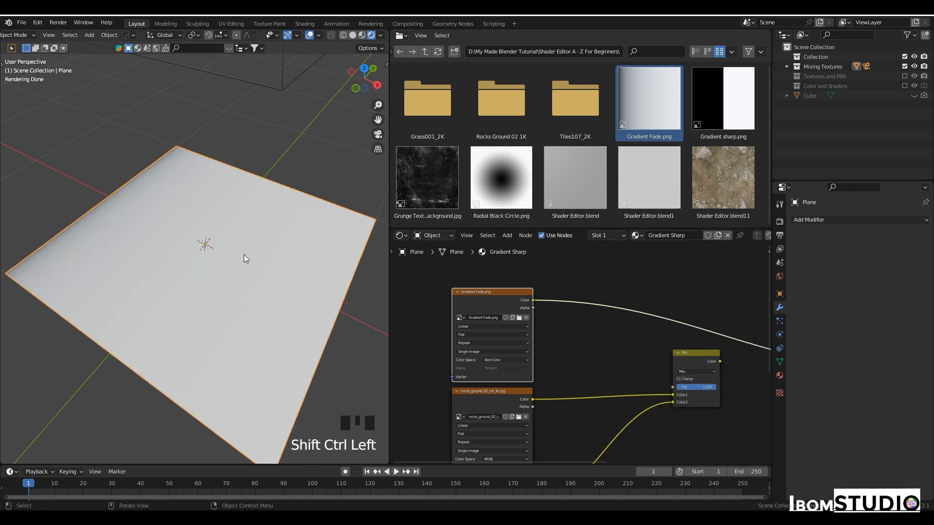
Connect the Gradient Fade.png color to the Mix node's Fac and preview the rock and grass mix on the plane
middle_click_drag(320, 273, 369, 228)
scroll(535, 128, "down", 3)
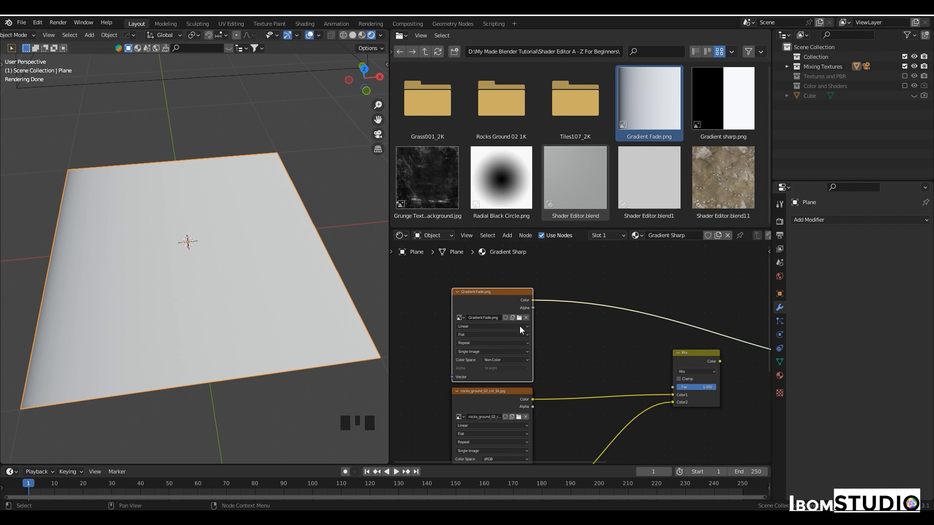
left_click_drag(533, 300, 673, 387)
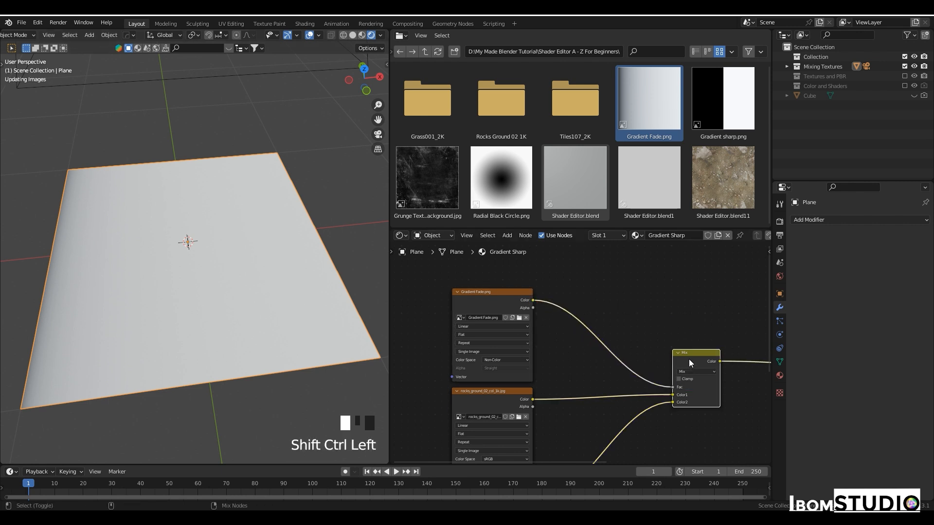
left_click(689, 359, "ctrl+shift")
middle_click_drag(101, 271, 123, 266, "shift")
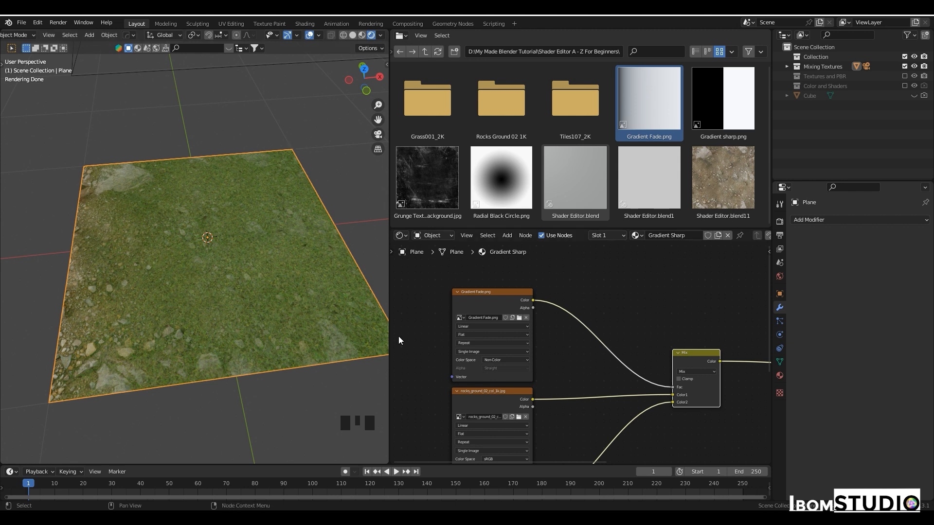
middle_click_drag(359, 301, 346, 294, "shift")
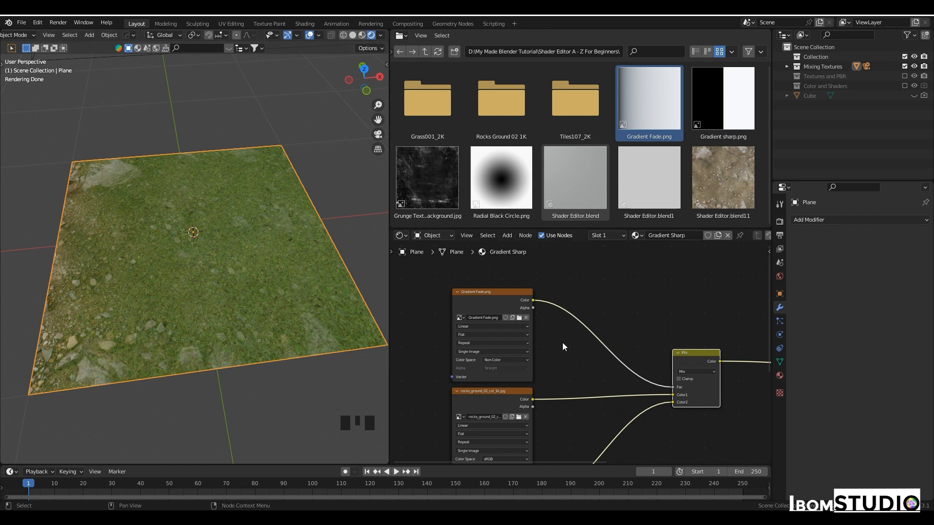
Insert a ColorRamp node between the Gradient Fade.png color output and the Mix node's Fac
key("shift+a")
mouse_move(562, 343)
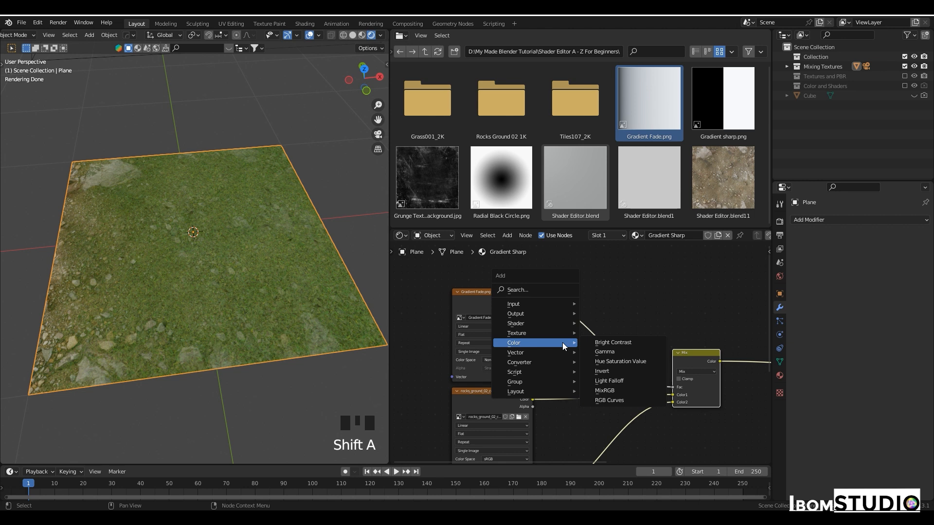
mouse_move(533, 361)
left_click(606, 372)
left_click(555, 283)
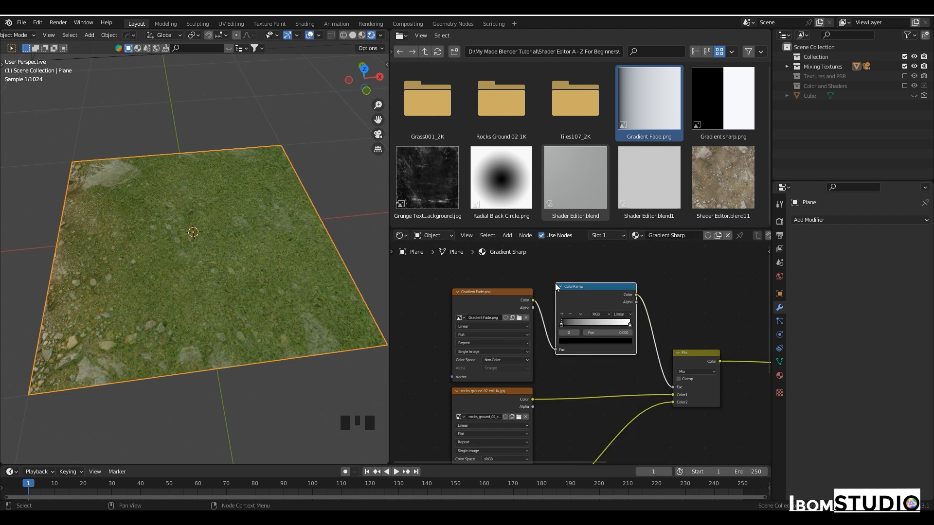
Tighten the rock-to-grass transition by moving the ColorRamp's black stop to about 0.56 and its white stop to about 0.85
left_click(588, 324)
mouse_move(595, 325)
left_mouse_down()
mouse_move(615, 323)
mouse_move(582, 334)
mouse_move(607, 329)
left_mouse_up()
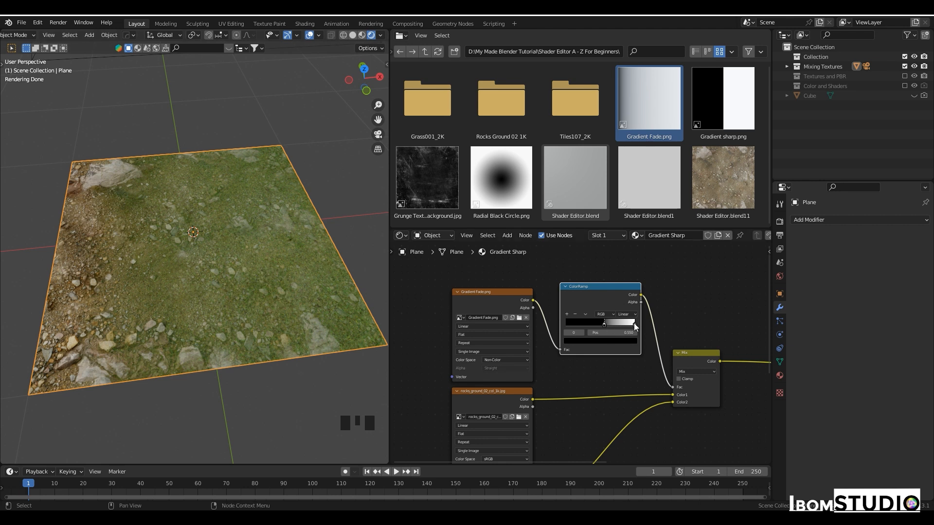
left_click_drag(634, 324, 627, 325)
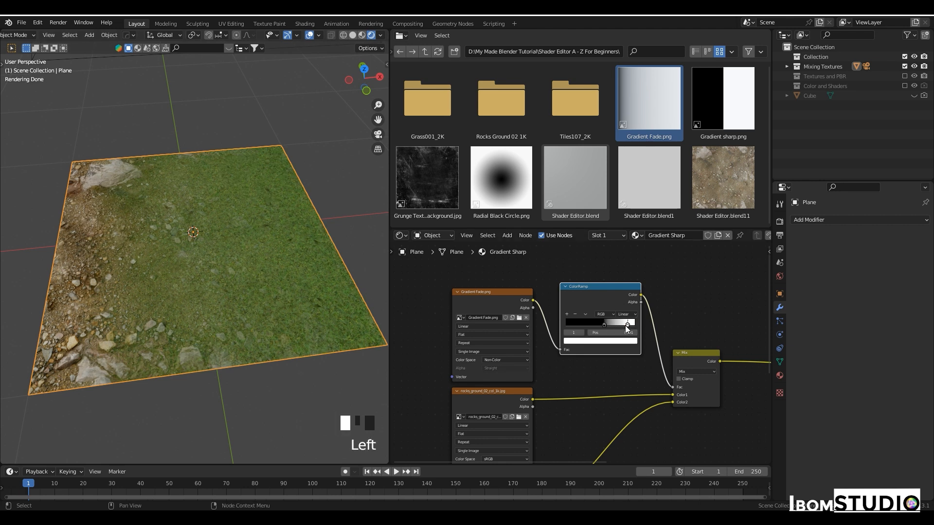
left_click_drag(625, 326, 622, 326)
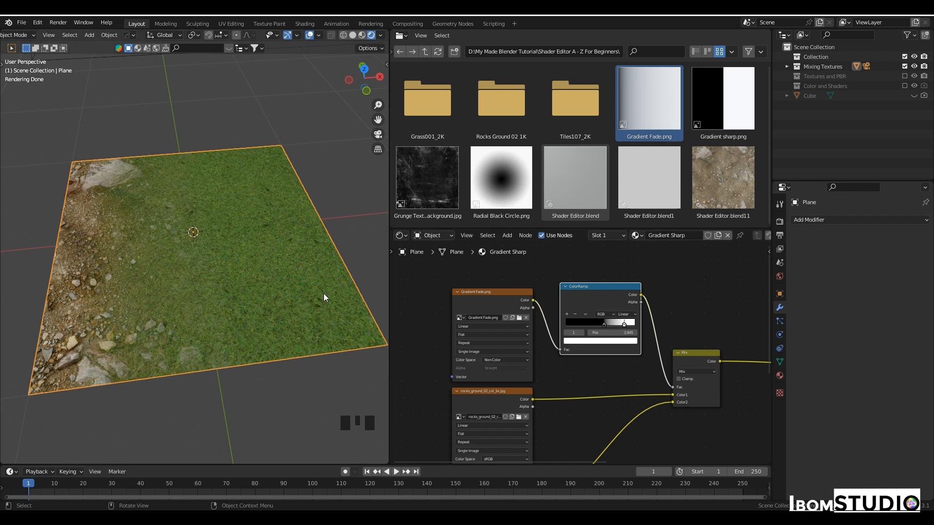
Compare the ColorRamp's black-and-white mask with the rock and grass mix by previewing each node on the plane
left_click(596, 293, "ctrl+shift")
left_click_drag(143, 176, 209, 275)
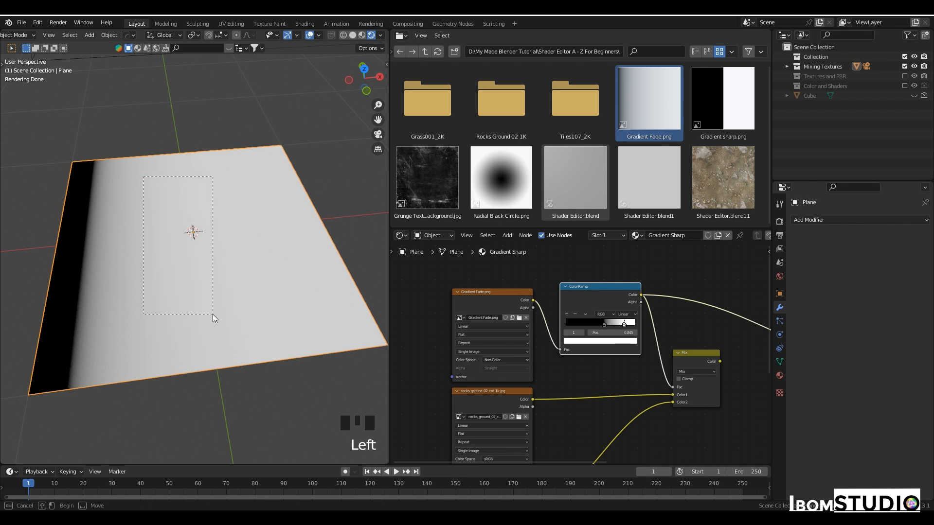
left_click_drag(213, 315, 212, 314)
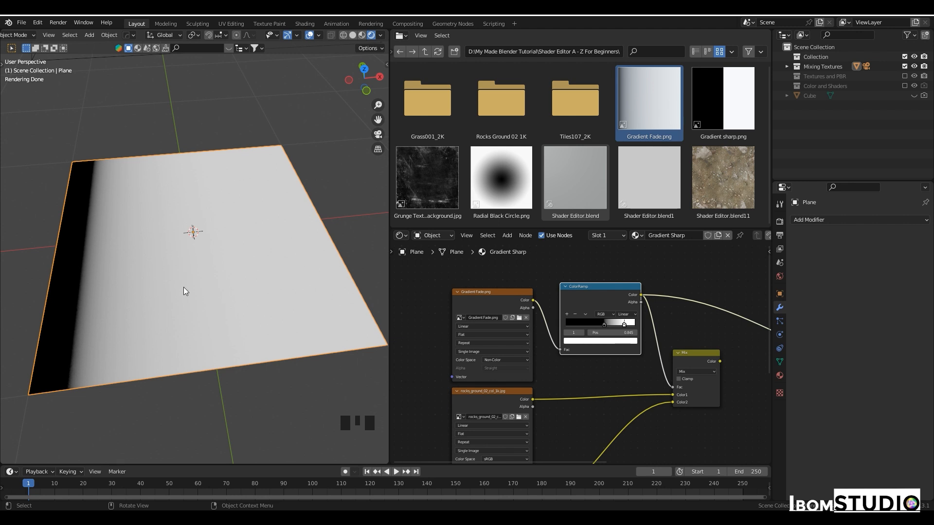
left_click(692, 357, "ctrl+shift")
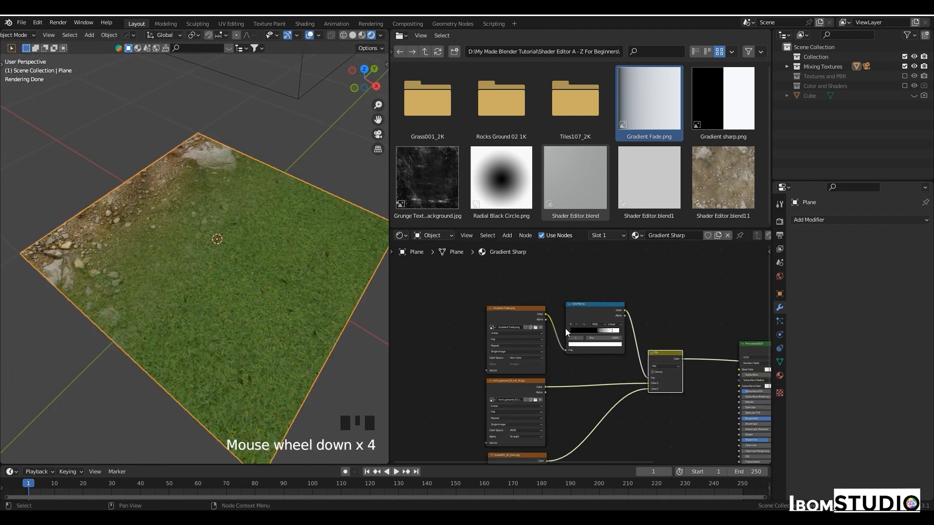
Replace the Gradient Fade.png texture node with Radial Black Circle.png and preview the circular mask on the plane
scroll(565, 330, "up", 3)
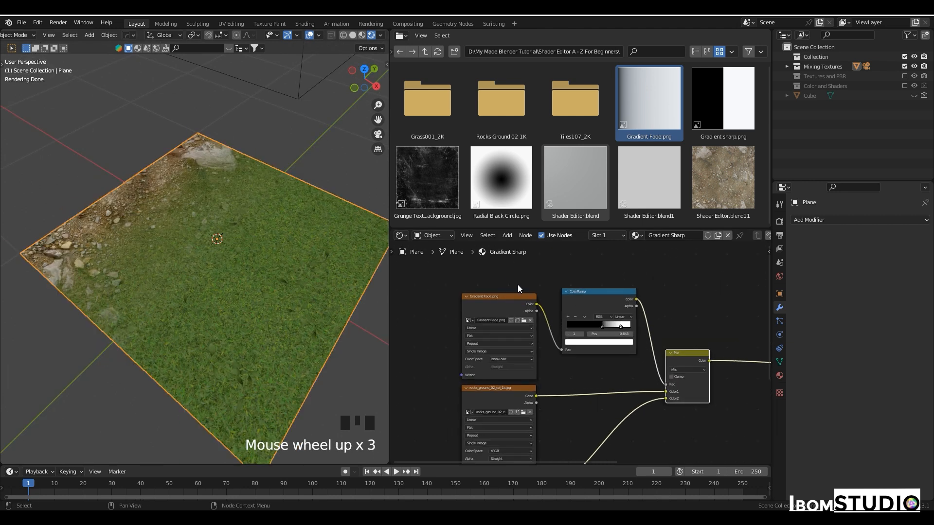
left_click(495, 304)
left_click_drag(501, 178, 477, 297)
left_click(531, 310)
key("x")
left_click(477, 297, "ctrl+shift")
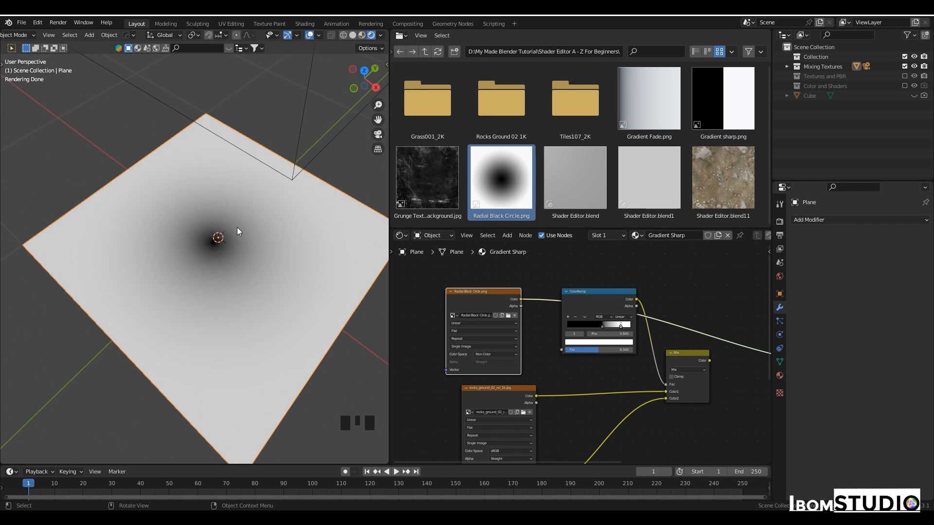
middle_click_drag(244, 257, 212, 242, "shift")
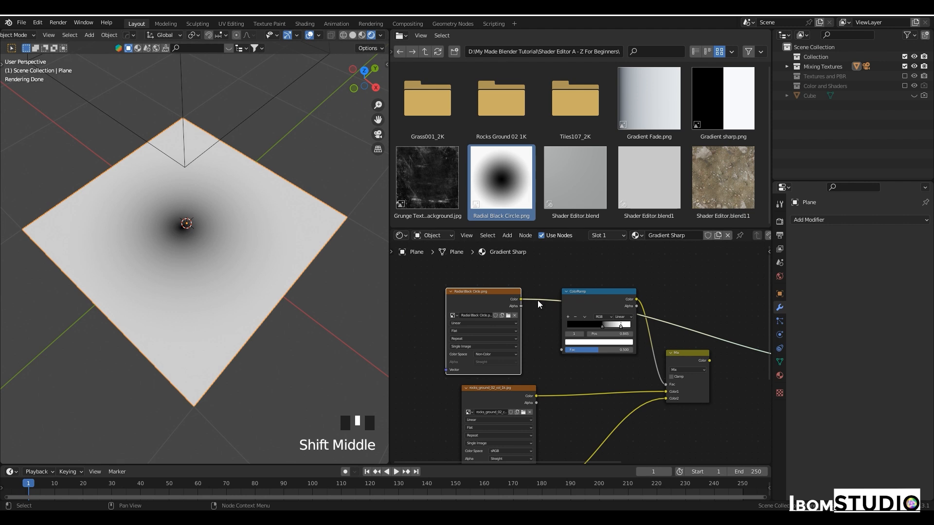
Connect the Radial Black Circle.png color directly to the Mix node's Fac and preview the mix
left_click_drag(516, 298, 665, 384)
left_click(673, 357, "ctrl+shift")
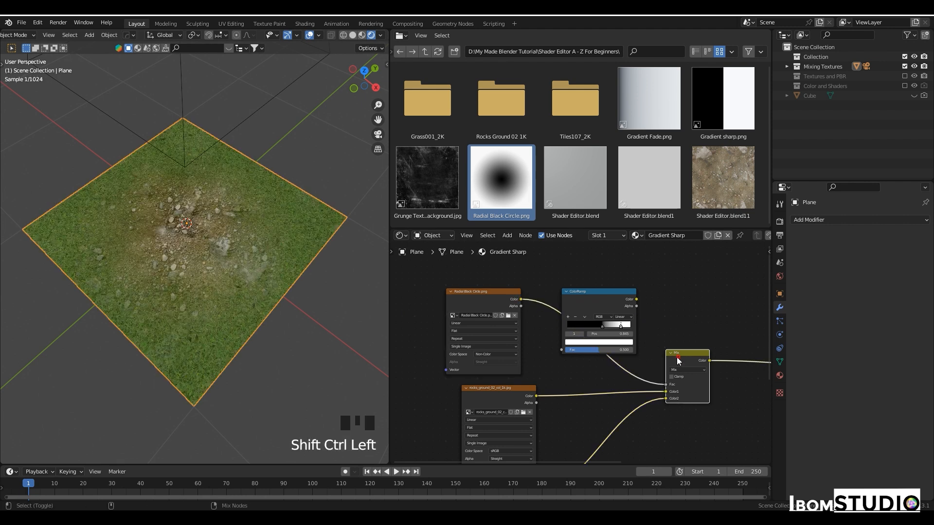
middle_click_drag(254, 284, 162, 398)
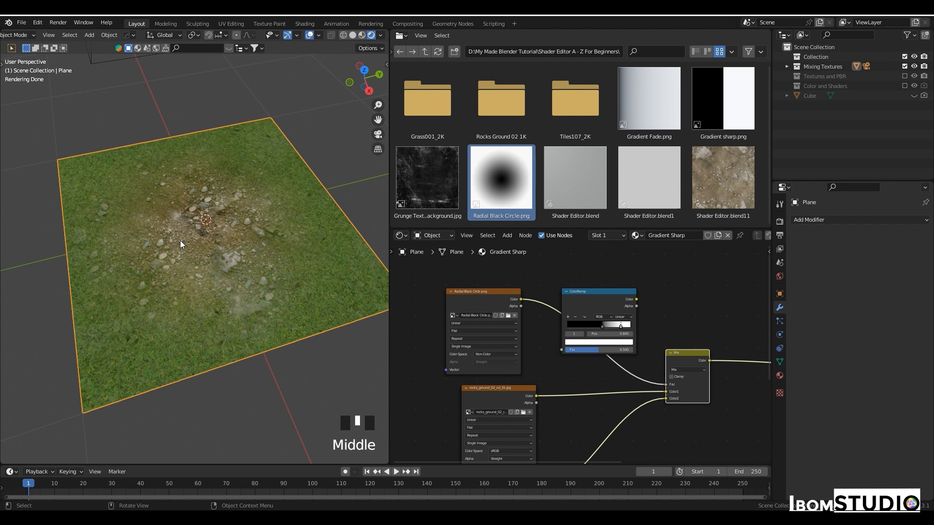
Route the Radial Black Circle.png color through the ColorRamp into the Mix node's Fac and vary both stops to resize the rocky circle
left_click_drag(519, 299, 562, 350)
left_click_drag(635, 299, 668, 384)
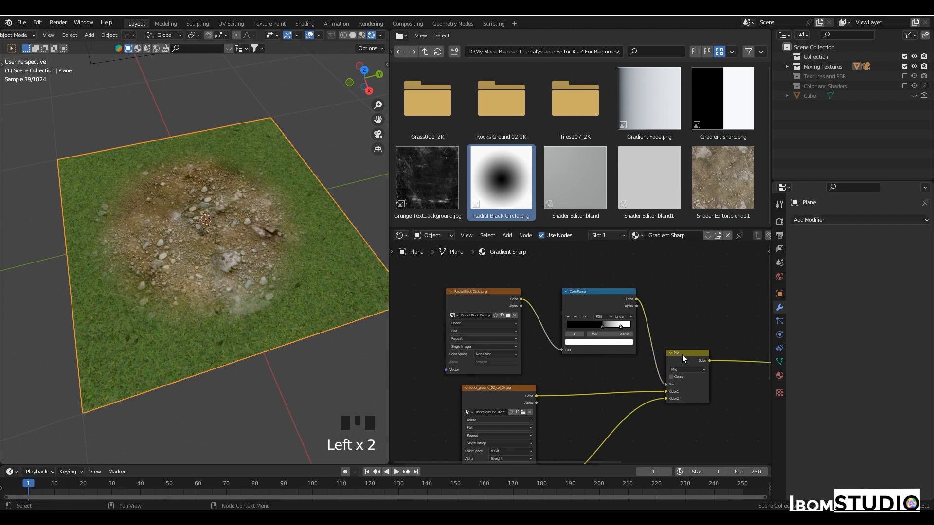
middle_click_drag(196, 276, 230, 275)
scroll(230, 275, "up", 3)
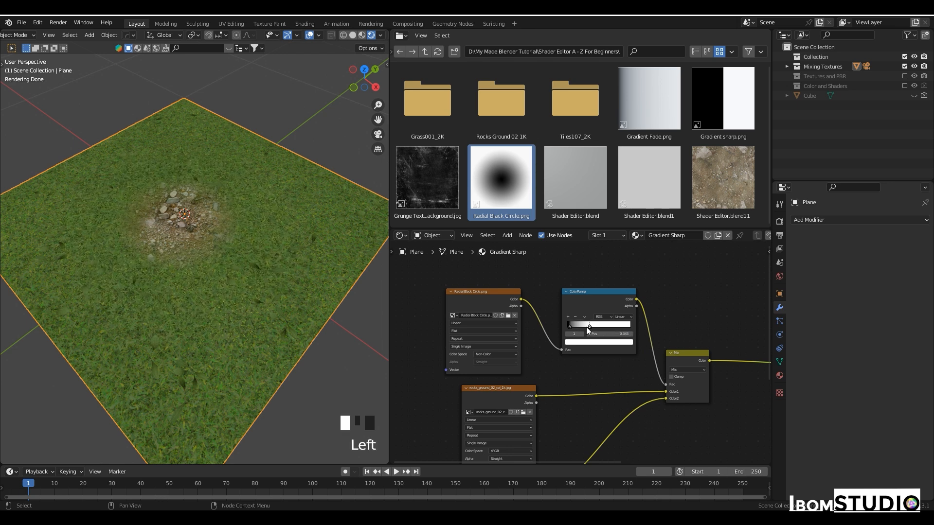
left_click_drag(586, 327, 643, 328)
mouse_move(571, 325)
left_mouse_down()
mouse_move(582, 331)
mouse_move(537, 335)
mouse_move(585, 336)
left_mouse_up()
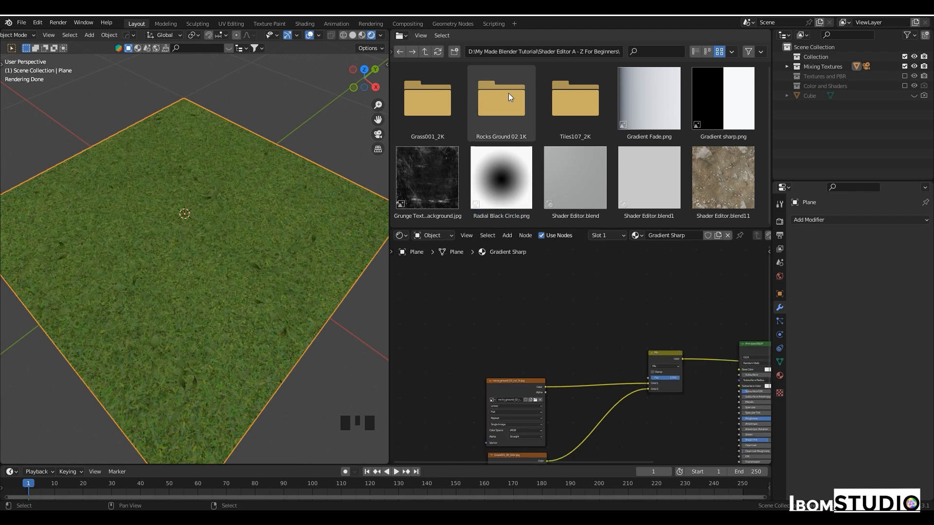
Add the height texture from the Rocks Ground 02 1K folder above the rock color node and preview it on the plane
double_click(509, 92)
left_click_drag(648, 100, 490, 307)
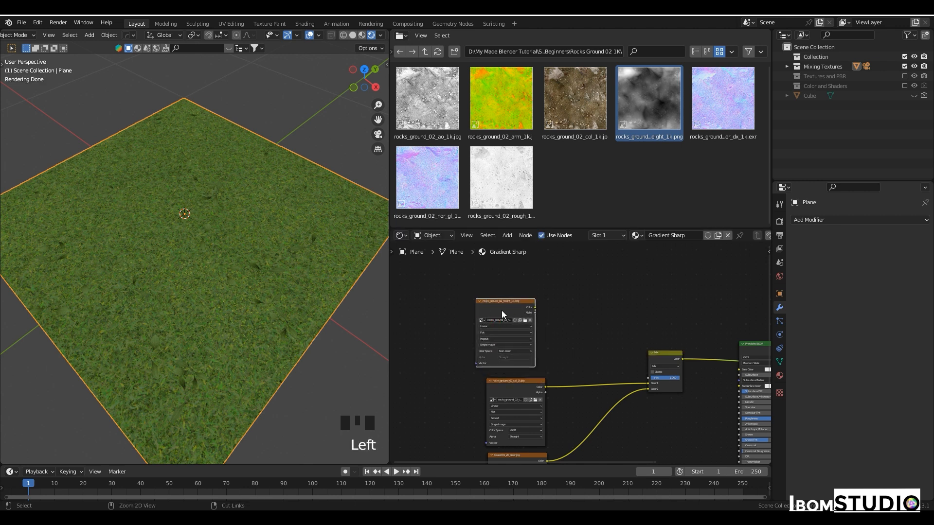
left_click(501, 311, "ctrl+shift")
middle_click_drag(150, 303, 171, 289)
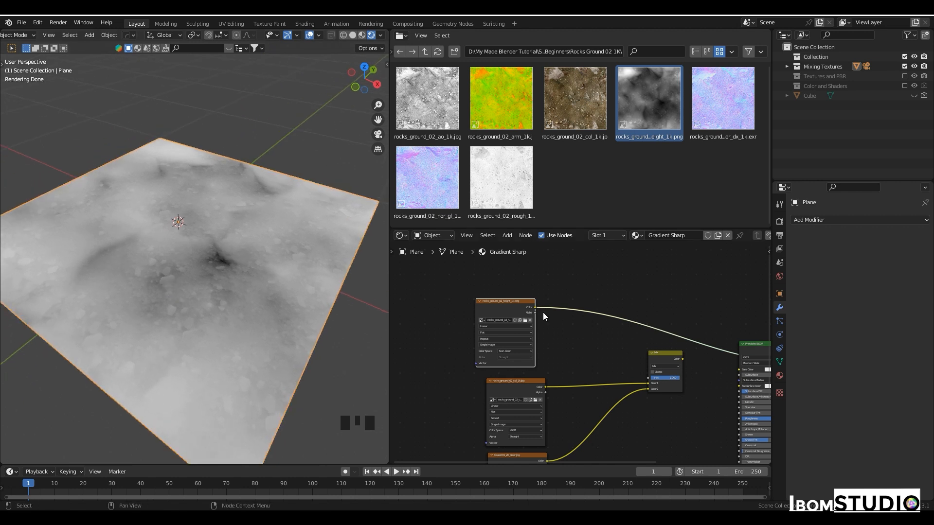
Connect the rock height texture's color to the Mix node's Fac and preview the resulting rock and grass mix
left_click_drag(535, 307, 649, 378)
left_click(659, 358, "ctrl+shift")
middle_click_drag(145, 302, 199, 332)
scroll(198, 332, "down", 3)
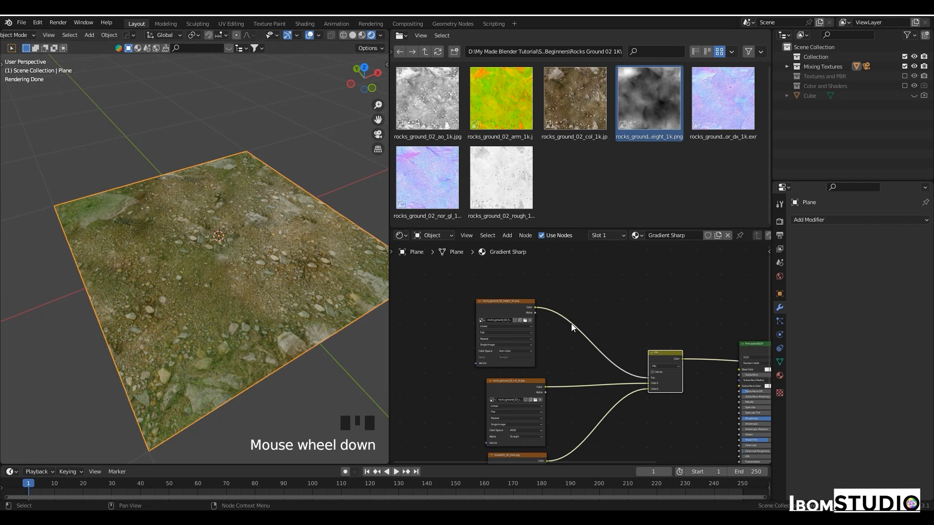
Insert a ColorRamp node between the rock height texture and the Mix node's Fac
key("shift+a")
mouse_move(576, 329)
left_click(627, 348)
left_click(559, 335)
Raise the mask contrast by moving the ColorRamp's black stop to about 0.18 and its white stop to about 0.56
scroll(559, 335, "up", 9)
left_click_drag(538, 315, 556, 315)
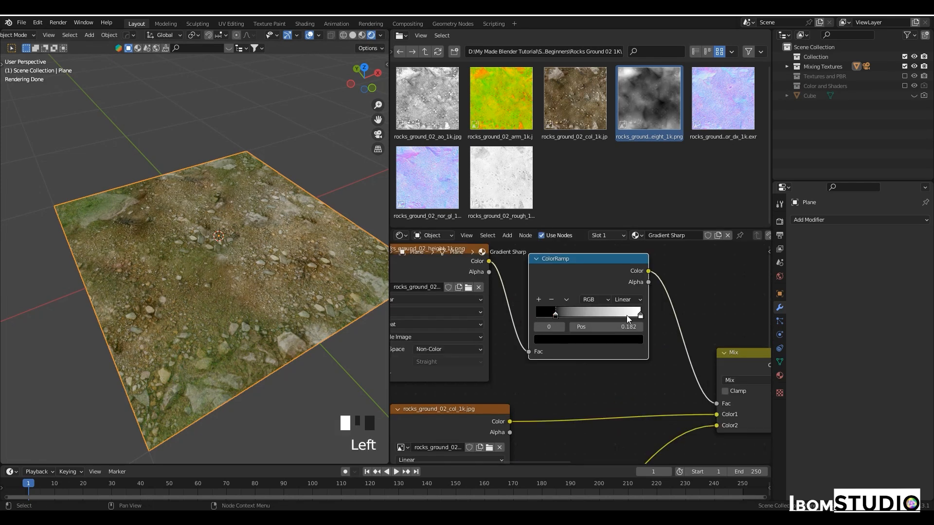
left_click_drag(639, 316, 582, 319)
middle_click_drag(194, 360, 159, 315, "shift")
scroll(171, 337, "up", 2)
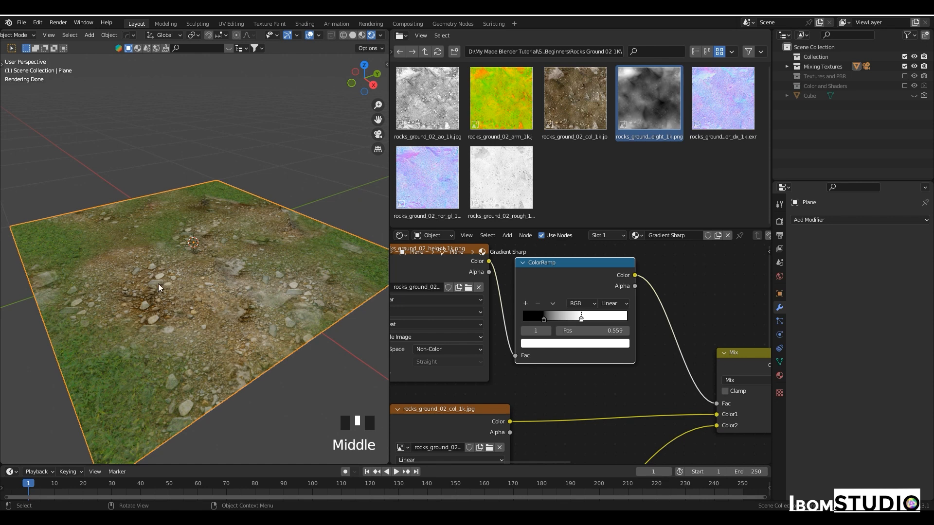
middle_click_drag(145, 396, 146, 309)
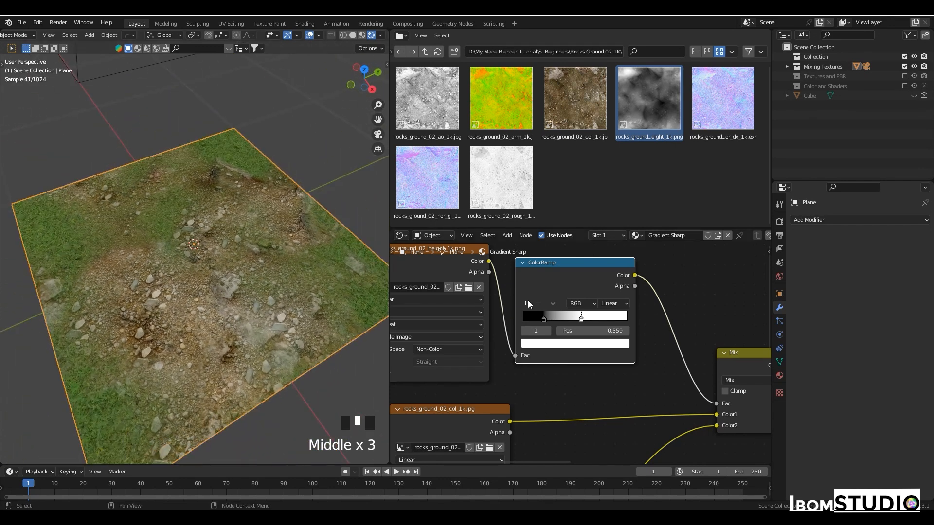
Preview the ColorRamp mask and sharpen its edges with the black stop at about 0.236 and the white stop at about 0.277
left_click(567, 279, "ctrl+shift")
left_click_drag(544, 319, 550, 325)
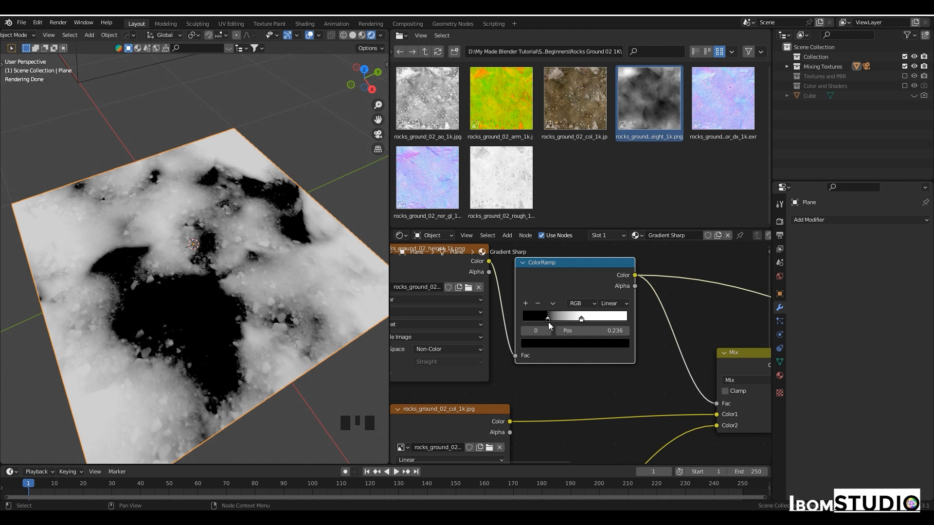
left_click_drag(581, 318, 550, 325)
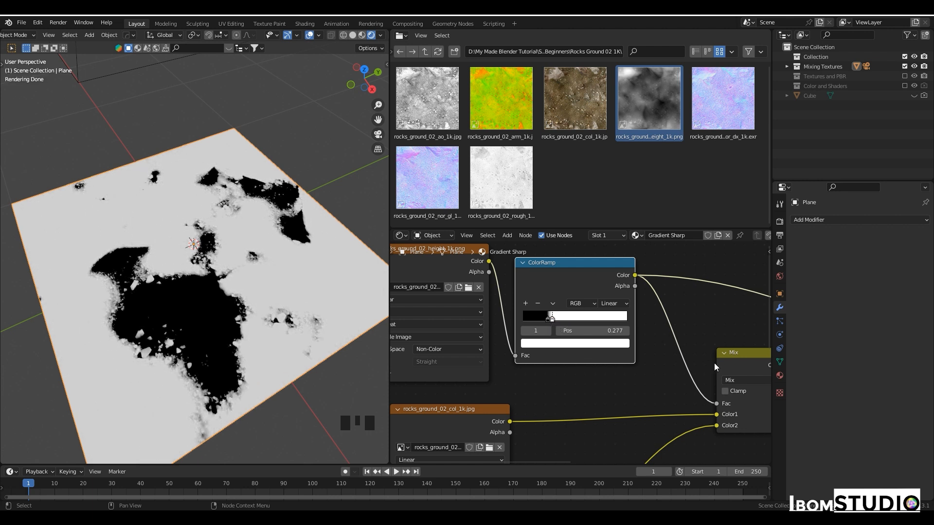
Preview the Mix node on the plane and inspect the sharp-edged rock patches in the grass
scroll(714, 363, "down", 1)
middle_click_drag(714, 363, 632, 342, "shift")
left_click(658, 346, "ctrl+shift")
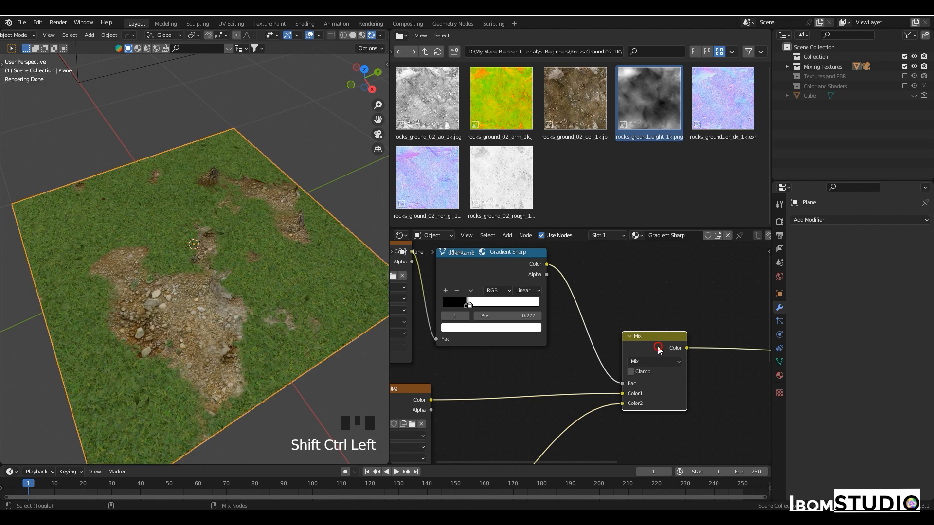
middle_click_drag(311, 338, 235, 319)
scroll(235, 319, "down", 3)
Preview the Principled BSDF on the plane and narrow the Material Output node
scroll(531, 374, "down", 9)
middle_click_drag(531, 373, 502, 342)
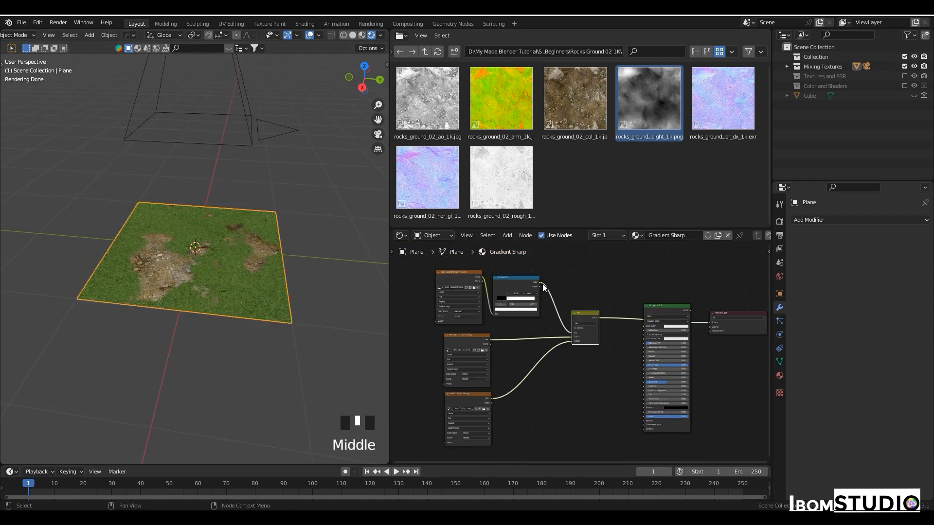
middle_click_drag(694, 351, 620, 339)
left_click(595, 295, "ctrl+shift")
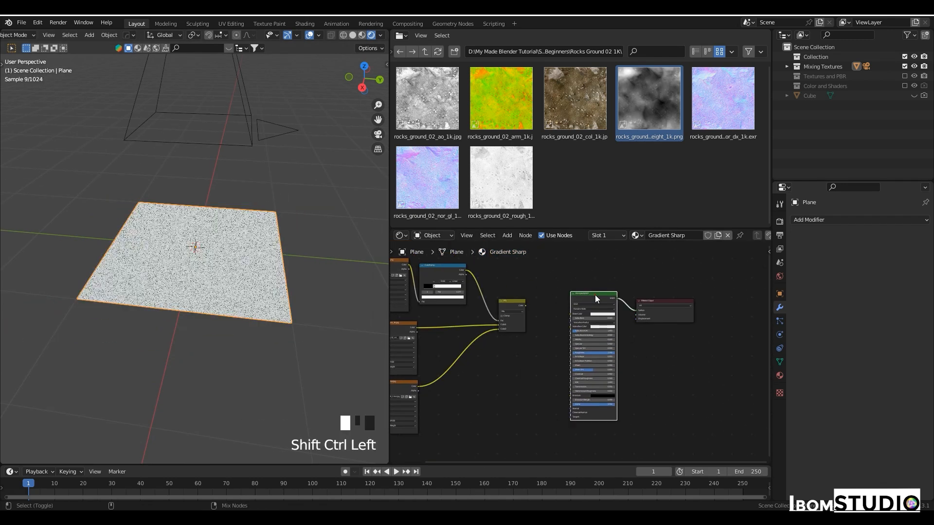
left_click_drag(693, 313, 655, 313)
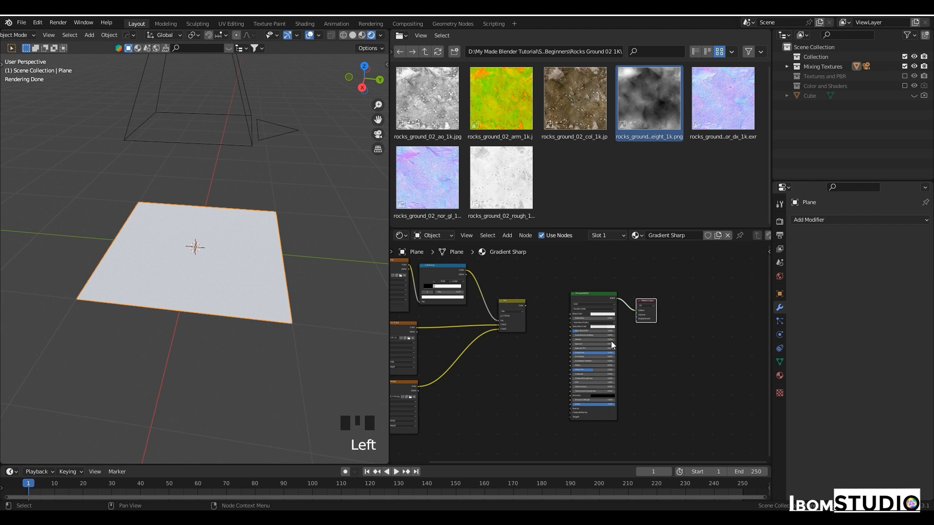
Add a Displacement node below the Principled BSDF, lower the Material Output node, and connect the Displacement output to its Displacement input
key("shift+a")
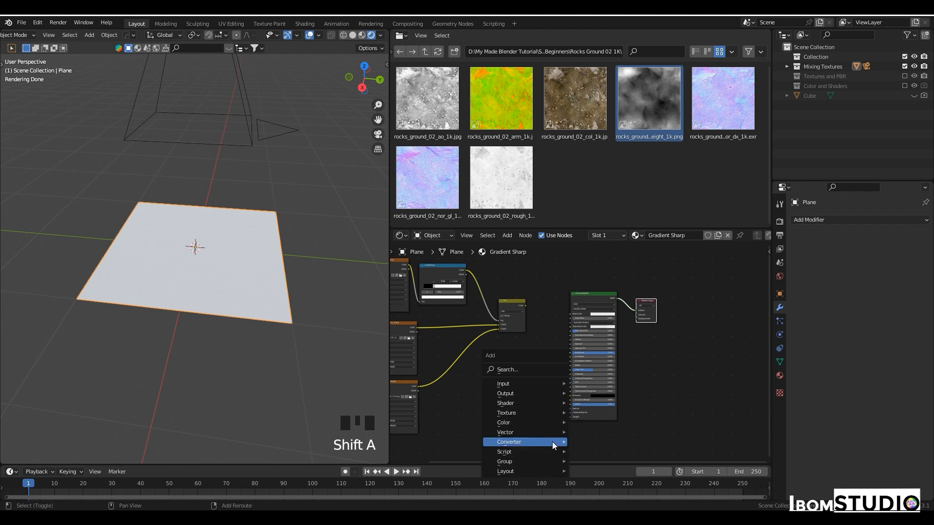
mouse_move(553, 442)
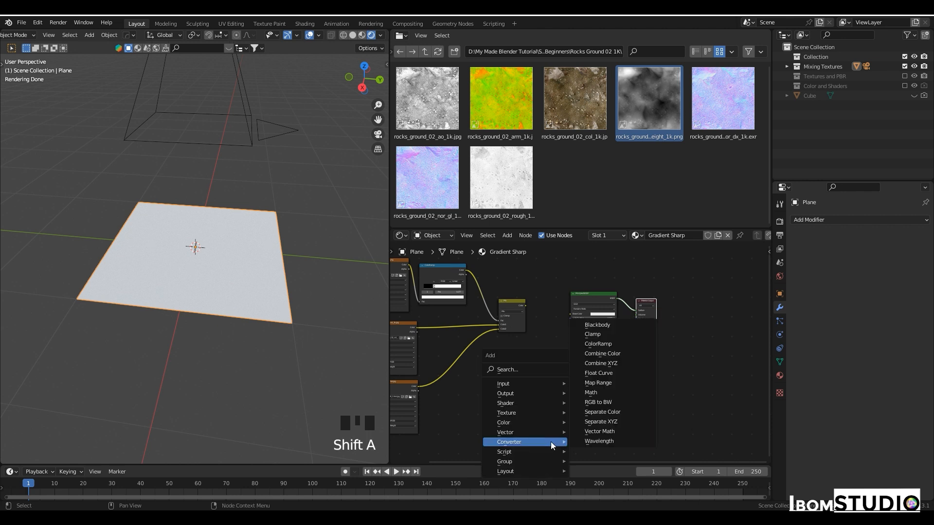
mouse_move(529, 433)
left_click(606, 359)
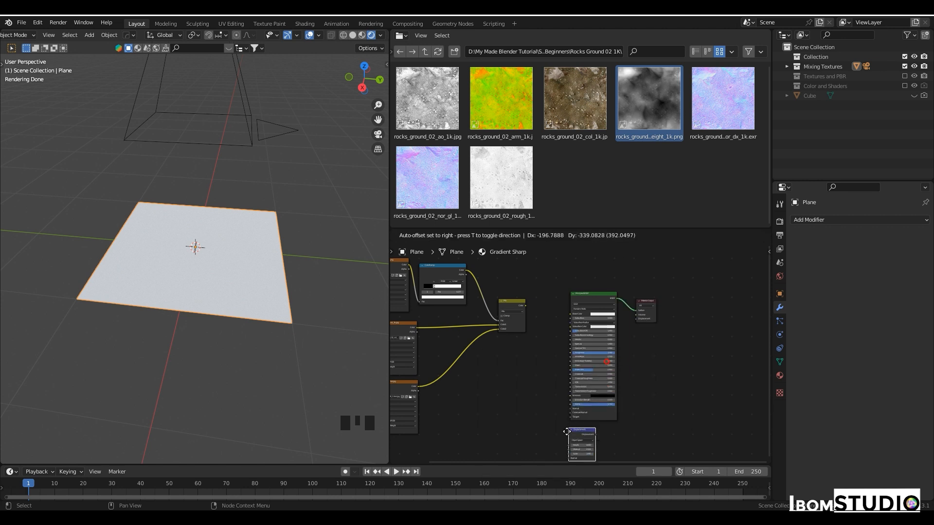
left_click(535, 428)
left_click_drag(645, 319, 689, 415)
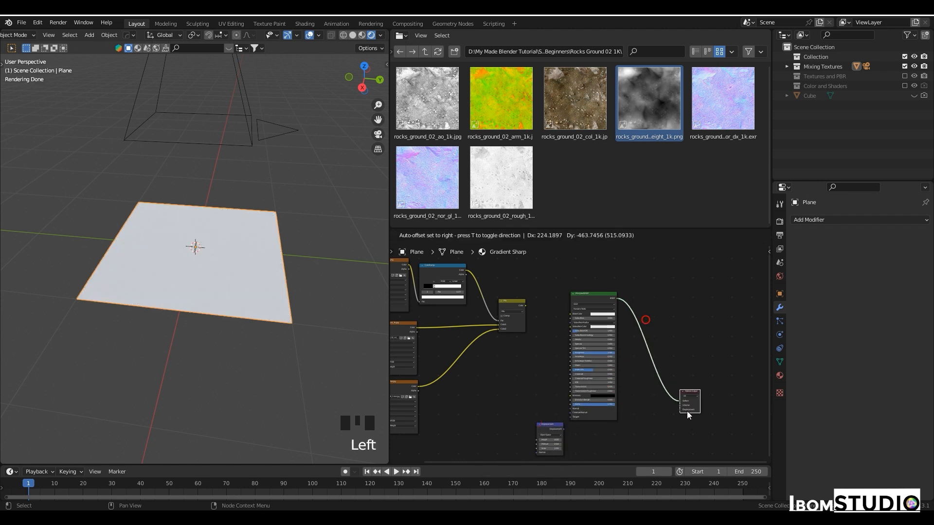
scroll(564, 445, "up", 4)
middle_click_drag(564, 445, 570, 377)
left_click_drag(554, 374, 710, 350)
Feed the ColorRamp's Color output into the Displacement node's Height input
scroll(477, 344, "down", 5)
middle_click_drag(477, 345, 546, 379)
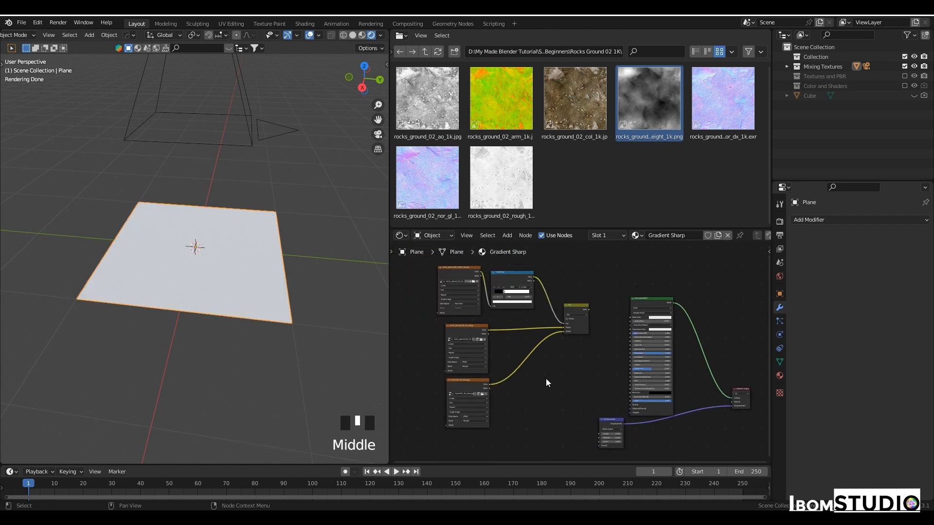
left_click_drag(533, 277, 599, 436)
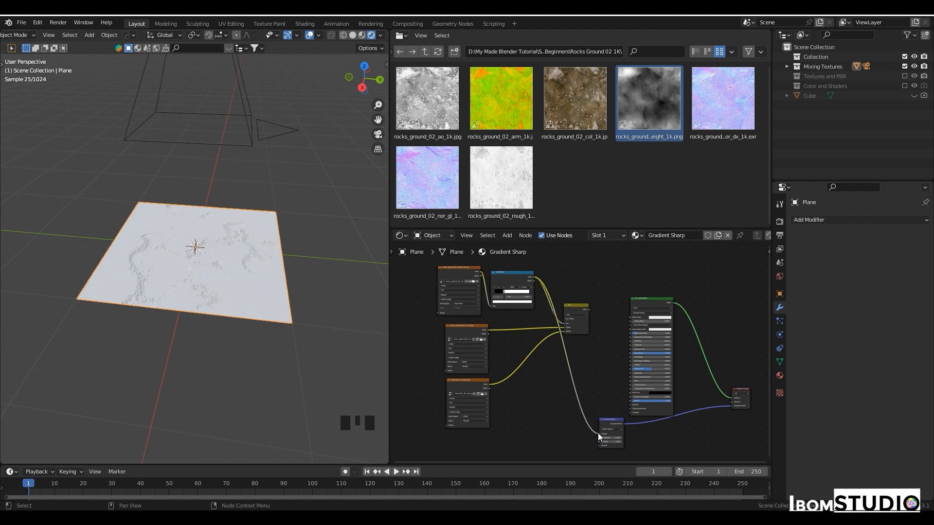
Connect the Mix node's Color output to the Principled BSDF's Base Color and inspect the textured plane up close
scroll(597, 378, "down", 1)
middle_click_drag(597, 377, 577, 399)
scroll(555, 339, "up", 3)
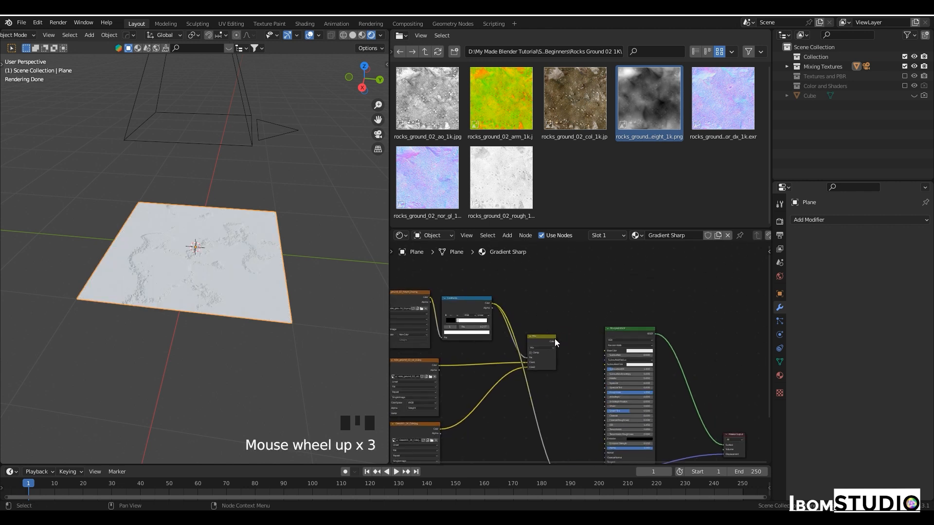
left_click(556, 340)
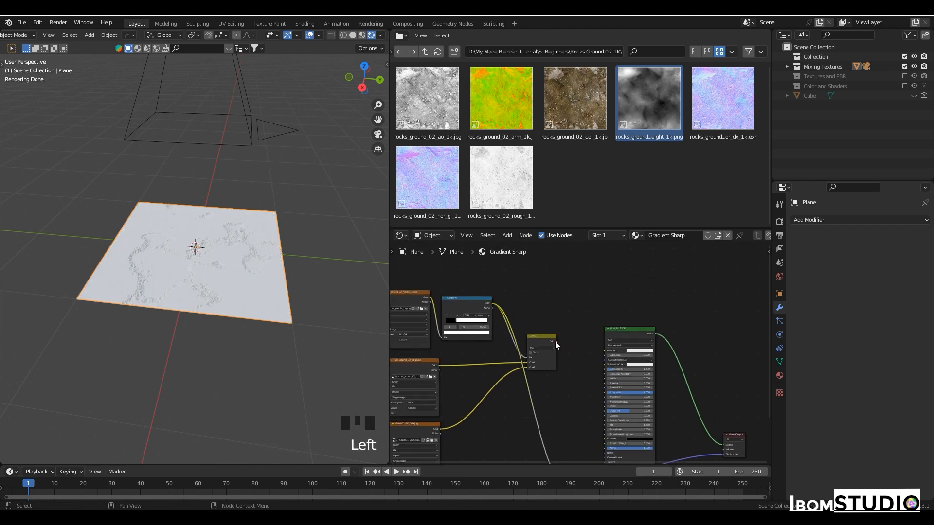
left_click_drag(555, 340, 608, 351)
middle_click_drag(308, 317, 232, 283)
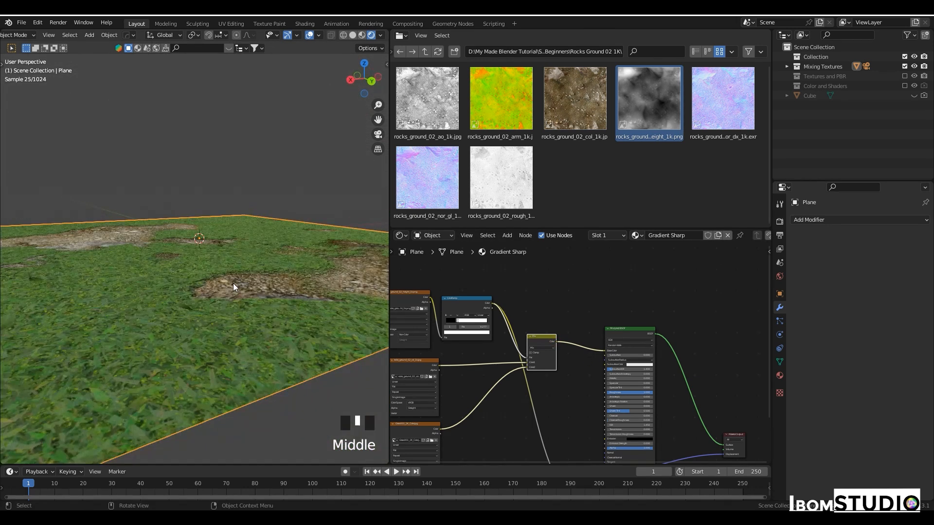
key("Tab")
key("Tab")
scroll(235, 307, "down", 4)
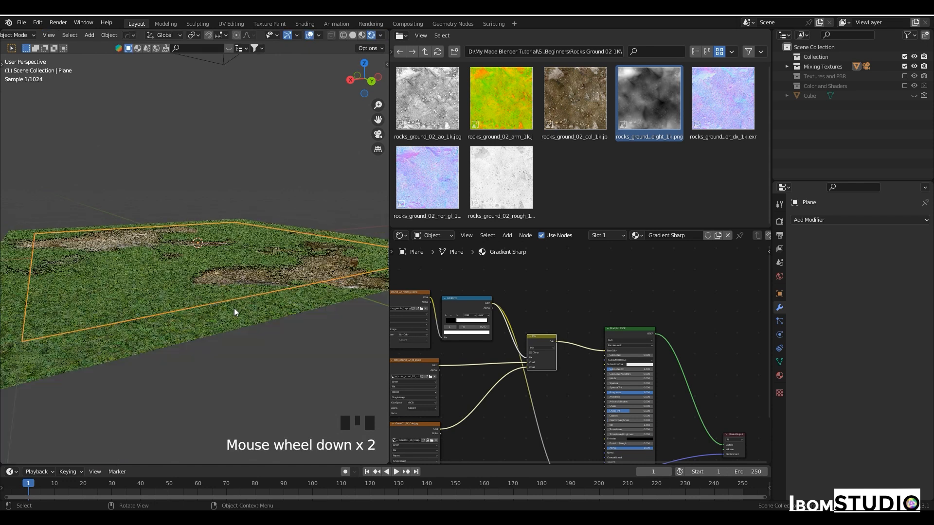
scroll(207, 310, "up", 2)
middle_click_drag(207, 312, 141, 307)
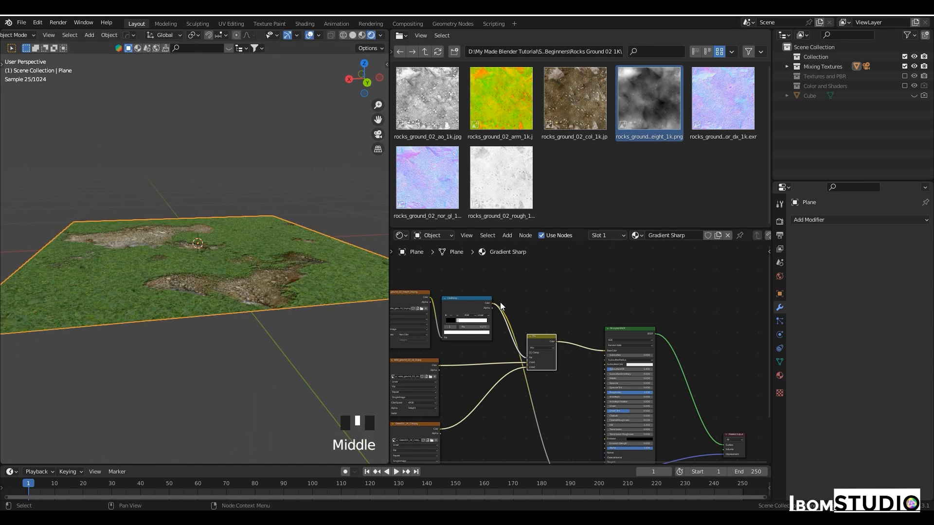
Set the material's displacement method to Displacement and Bump and check the plane's position in the viewport
key("n")
left_click(701, 316)
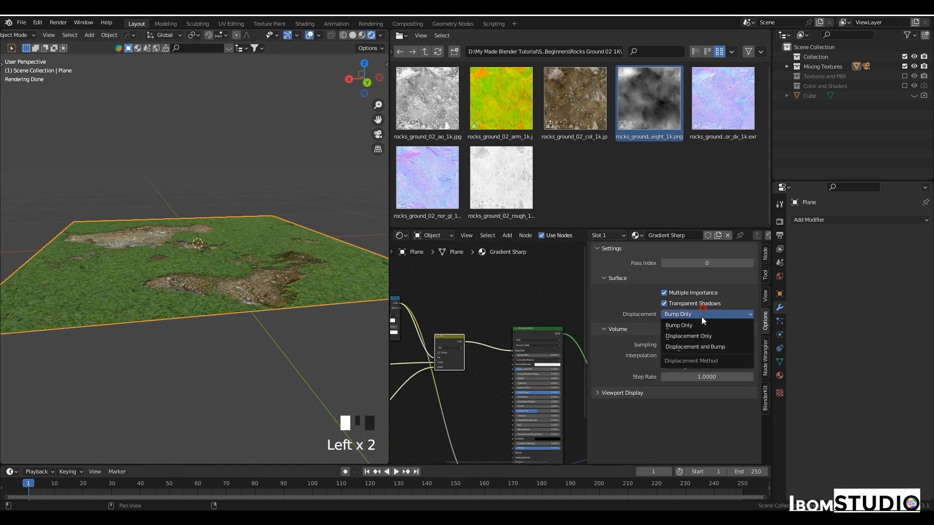
left_click(699, 348)
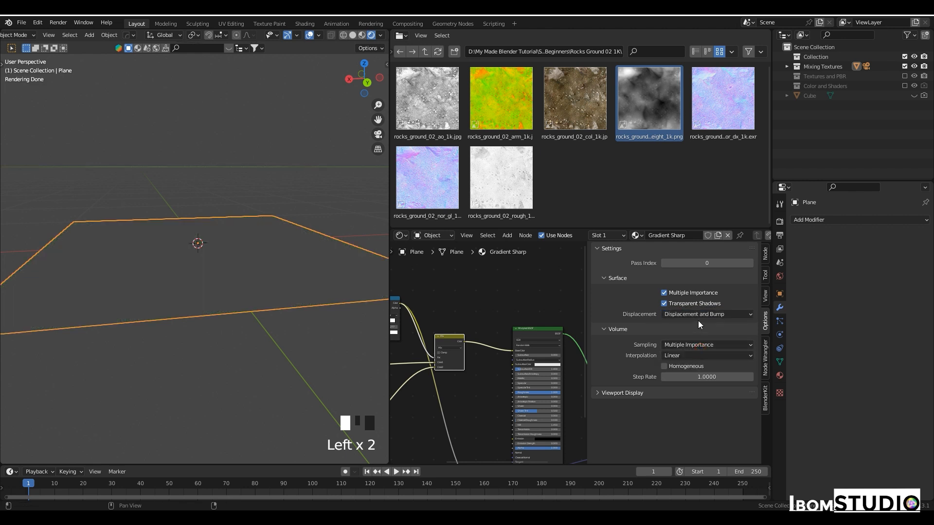
key("n")
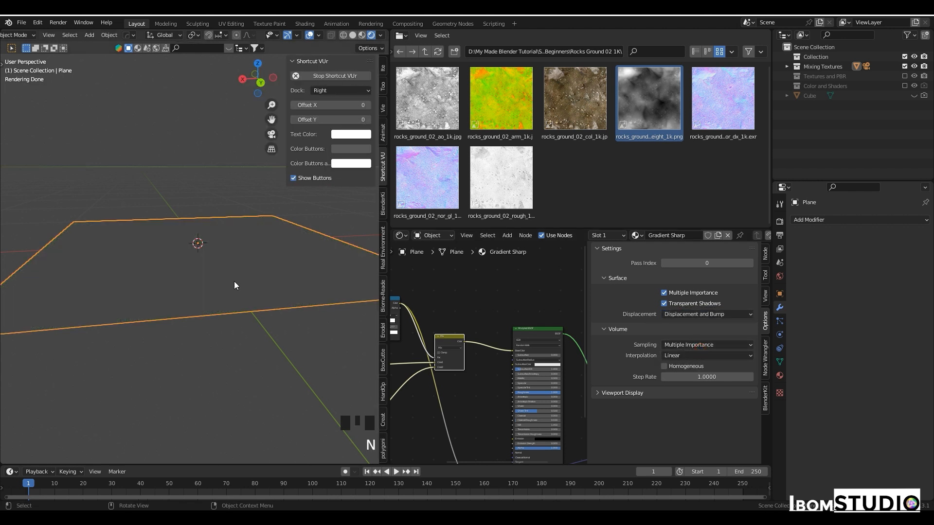
key("n")
key("n")
middle_click_drag(147, 255, 283, 290)
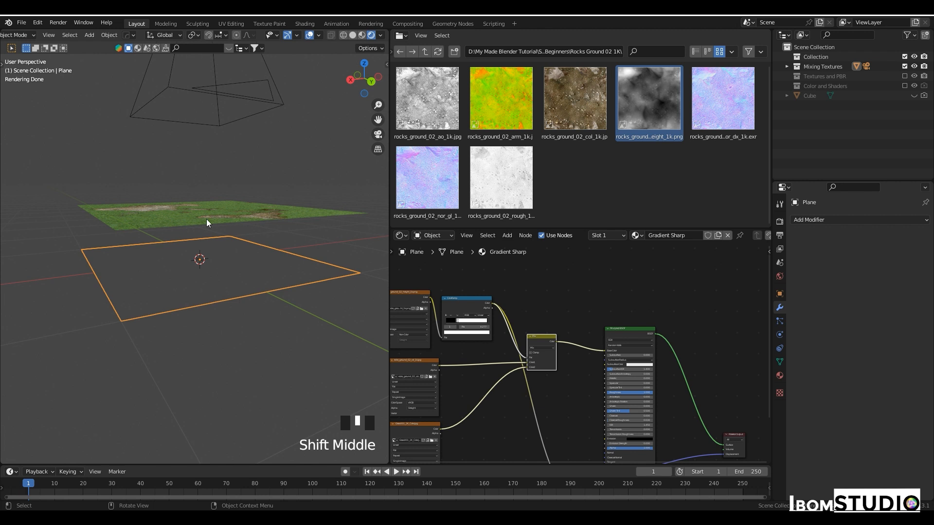
middle_click_drag(203, 209, 209, 232)
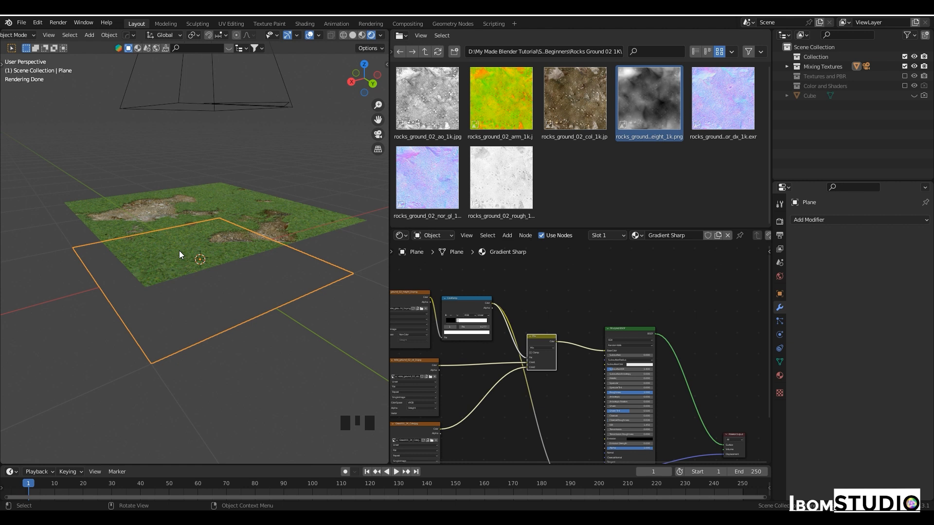
Subdivide the plane's mesh with 100 cuts and inspect the displaced geometry in Object Mode
key("Tab")
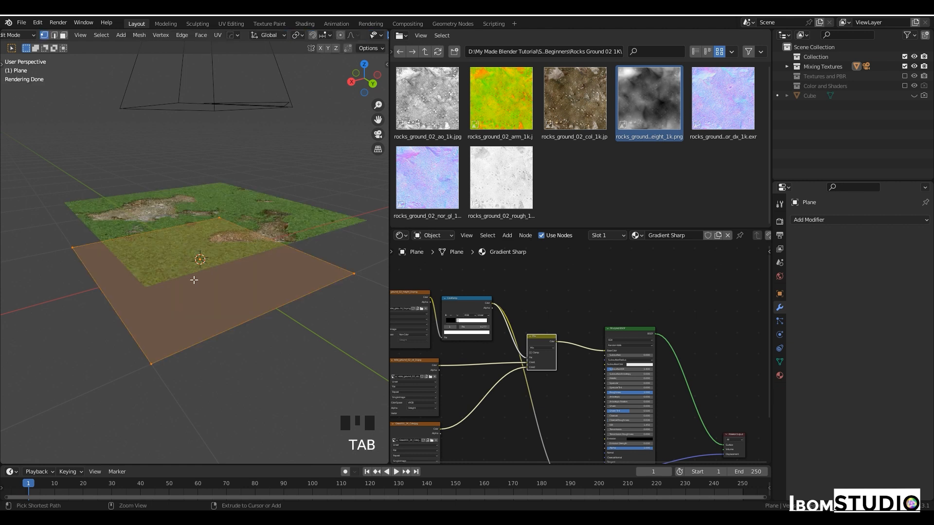
right_click(215, 294)
right_click(215, 291)
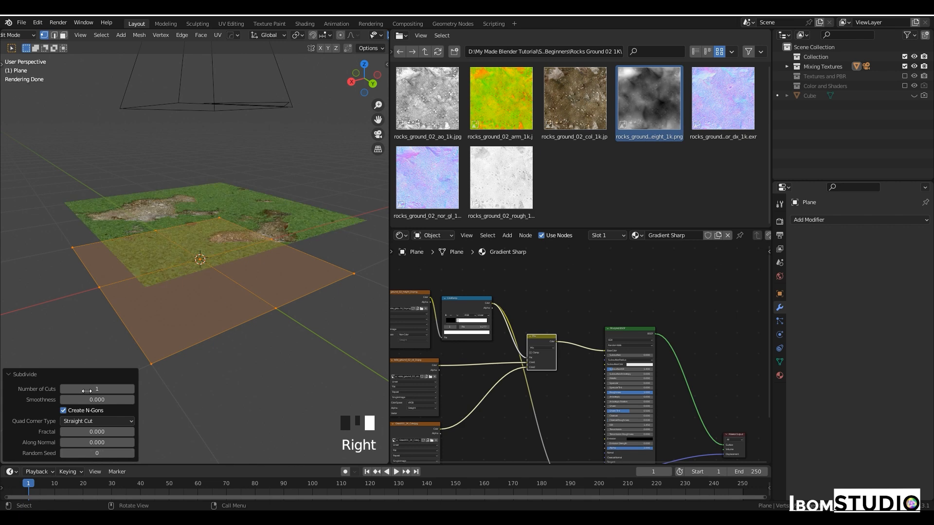
left_click(94, 387)
type("100")
key("Return")
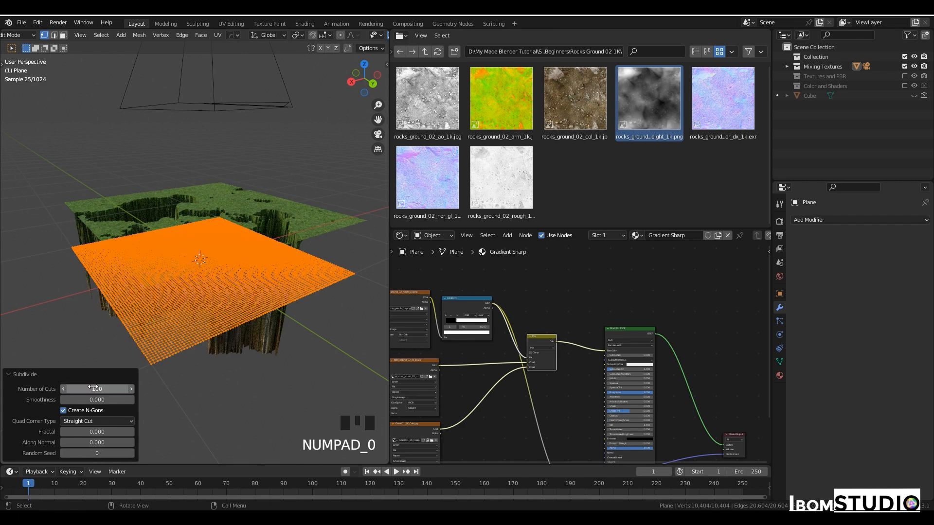
key("Tab")
middle_click_drag(257, 270, 261, 252)
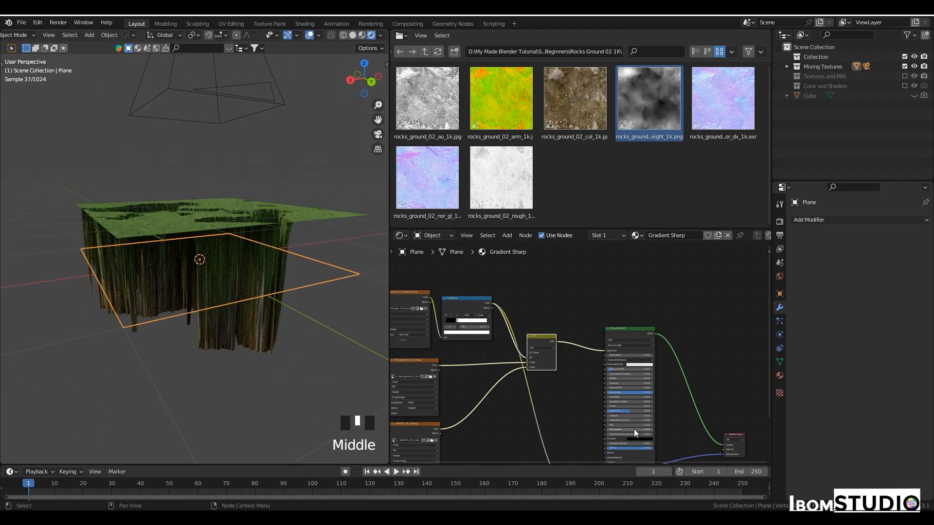
Set the Displacement node's Scale to 0.05 and examine the recessed rock patches
scroll(567, 430, "down", 3)
middle_click_drag(567, 430, 568, 354)
scroll(615, 415, "up", 5)
middle_click_drag(614, 415, 598, 387)
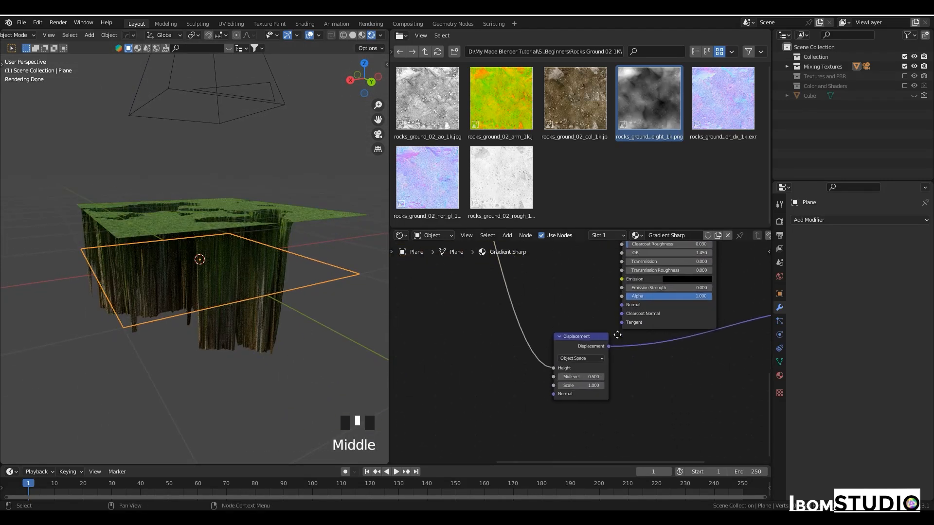
scroll(598, 384, "up", 6)
left_click(597, 385)
type("0.05")
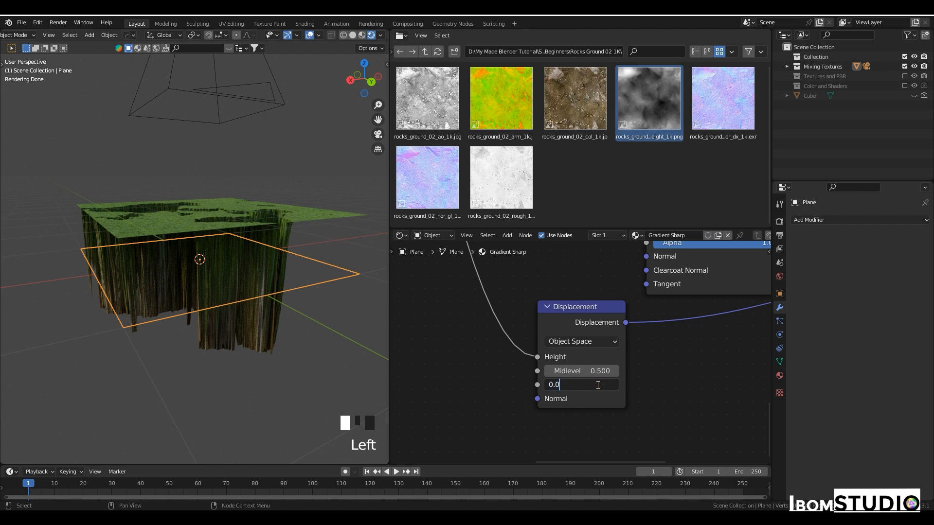
key("Return")
scroll(217, 325, "up", 4)
middle_click_drag(246, 307, 218, 304)
scroll(226, 305, "up", 4)
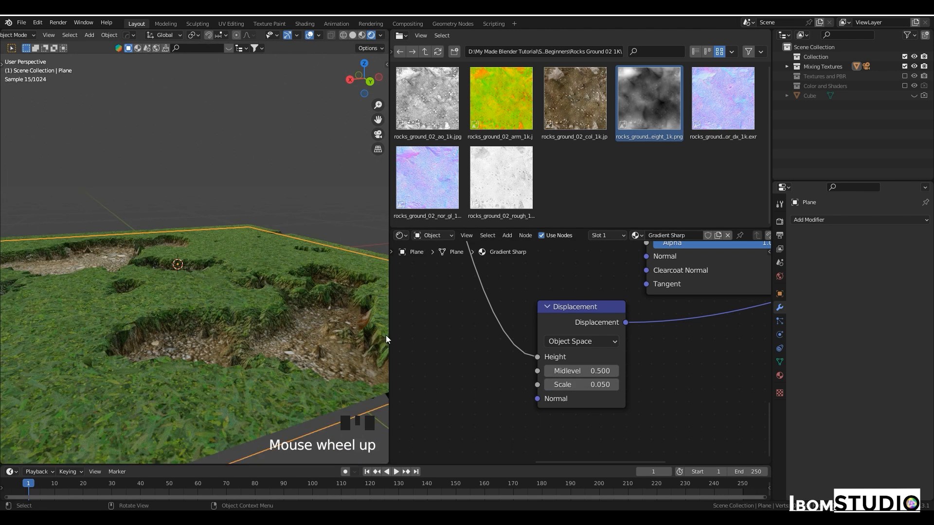
left_click(595, 384)
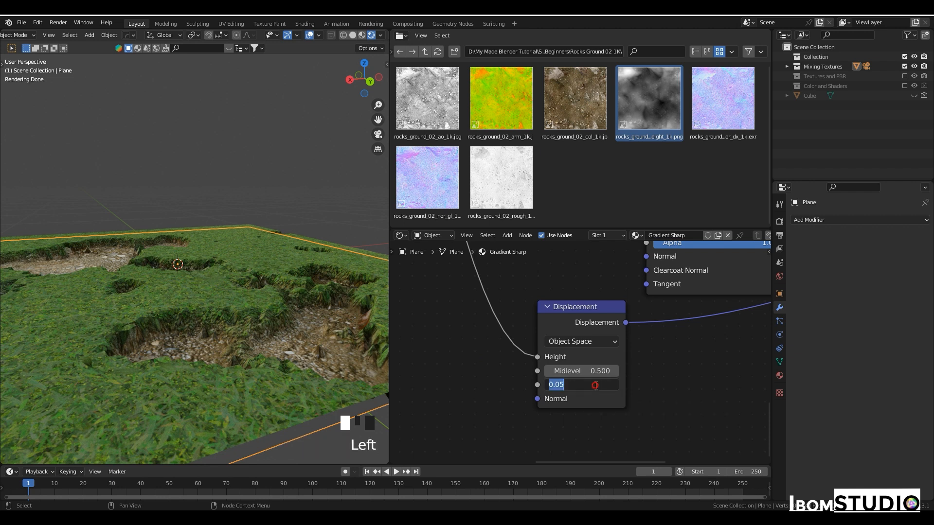
left_click(670, 369)
Insert an Invert node between the ColorRamp and the Displacement node's Height to raise the rock patches
key("shift+a")
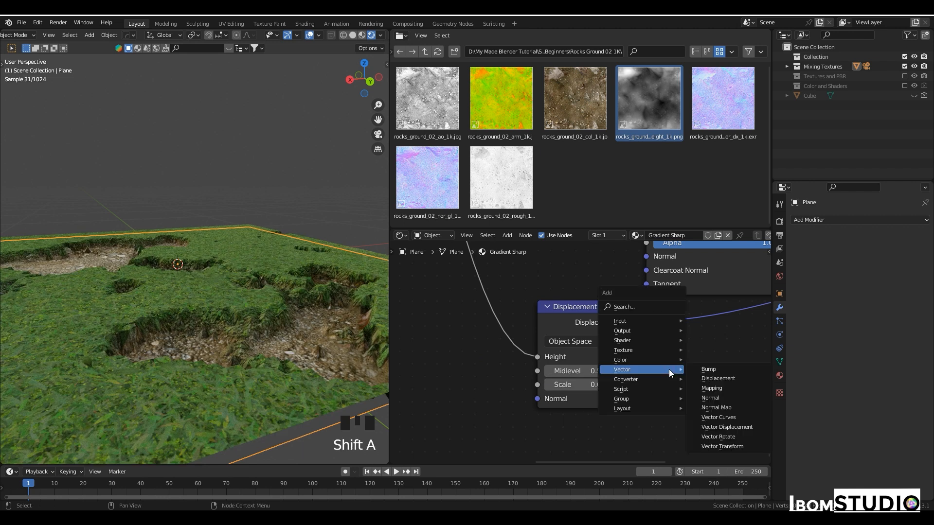
type("in")
key("Return")
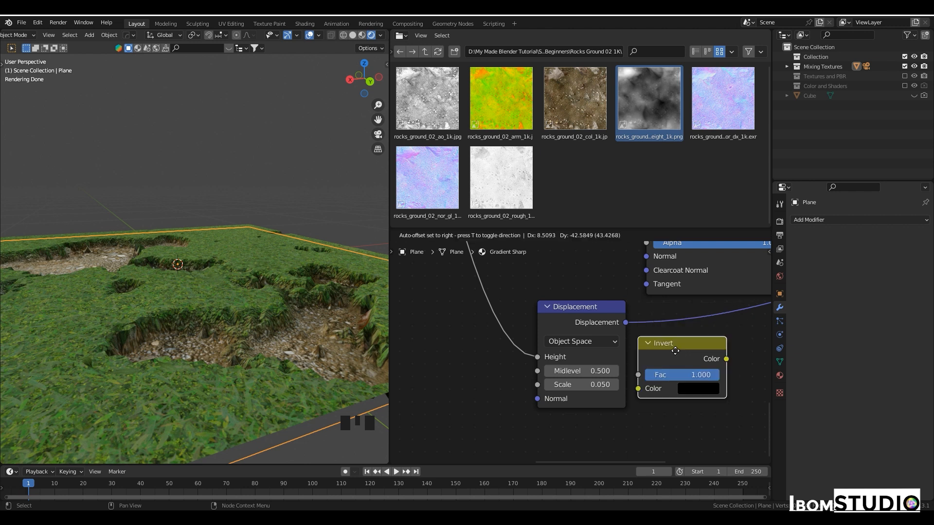
left_click(489, 294)
scroll(487, 363, "down", 1)
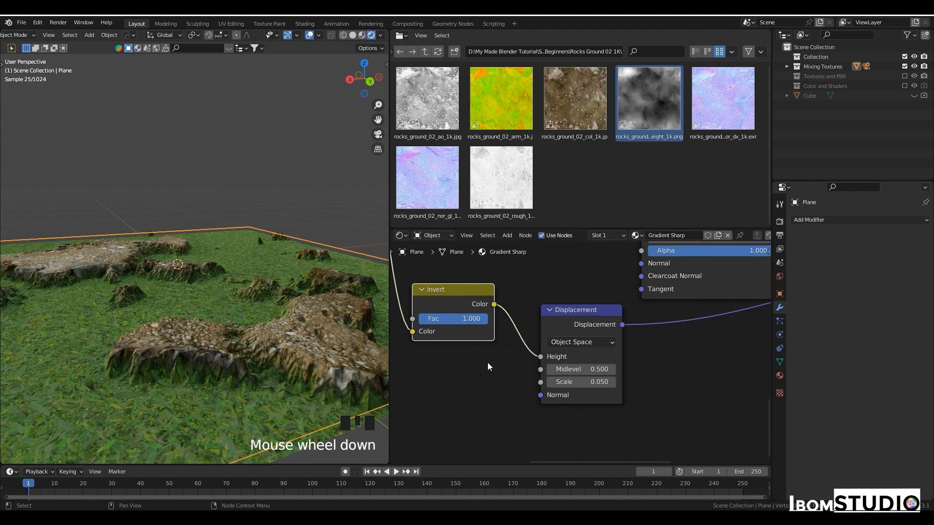
middle_click_drag(488, 363, 554, 377)
scroll(299, 377, "down", 1)
middle_click_drag(267, 337, 284, 325)
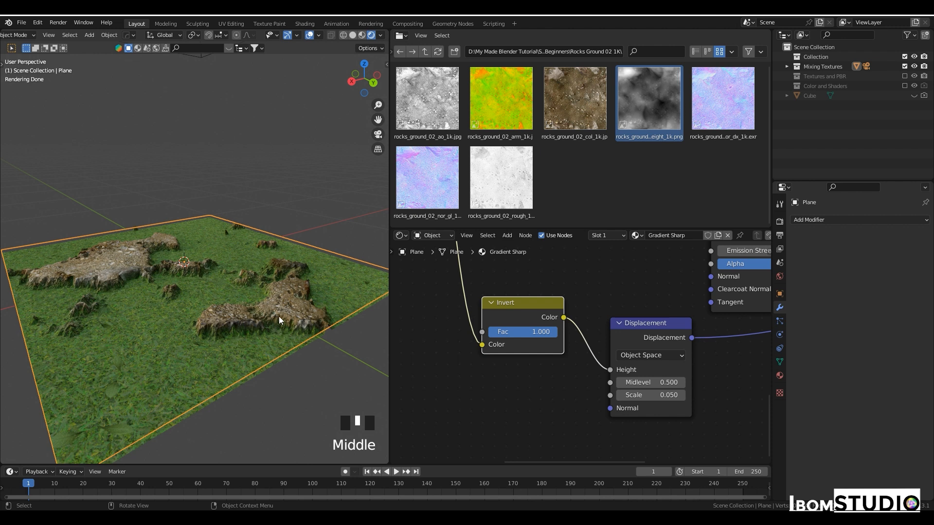
Lower the Invert node's Fac to about 0.608 and inspect the softened relief on the plane
scroll(496, 371, "up", 2)
middle_click_drag(496, 372, 516, 379)
left_click_drag(549, 335, 522, 336)
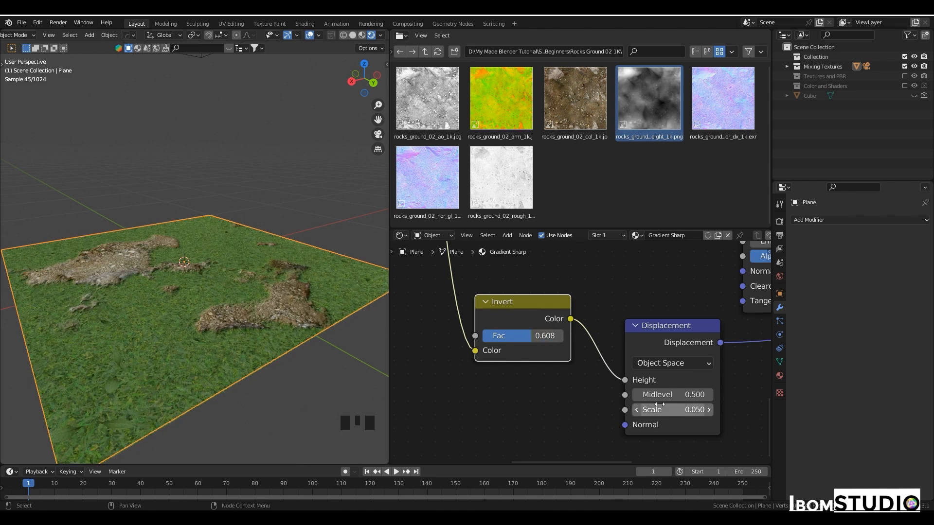
scroll(254, 340, "up", 2)
mouse_move(255, 340)
middle_mouse_down()
mouse_move(232, 331)
mouse_move(250, 339)
middle_mouse_up()
middle_click_drag(326, 378, 298, 322)
Delete the two image texture nodes feeding the Mix node's Color1 and Color2
left_click(545, 337)
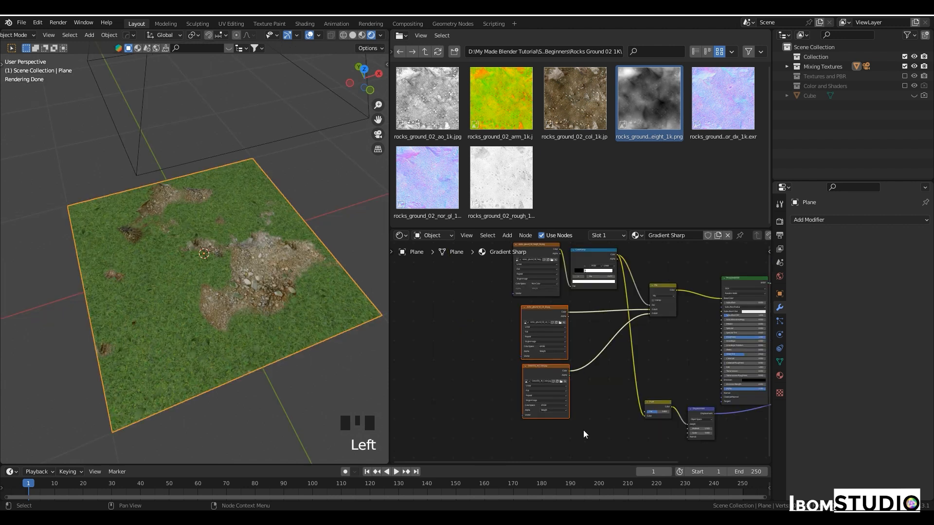
middle_click_drag(641, 378, 593, 403)
scroll(593, 403, "up", 16)
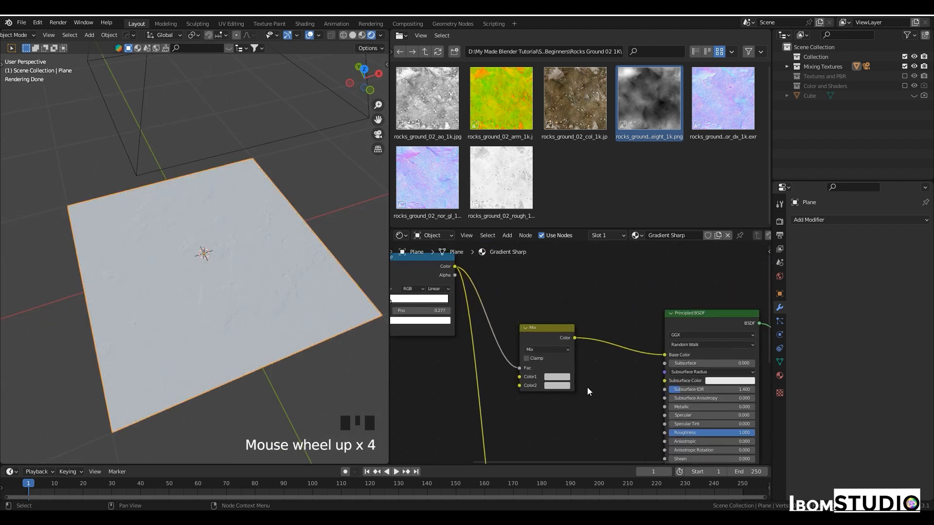
Give the Mix node a green Color1 and a pink Color2, and view the color split on the plane
scroll(576, 365, "up", 3)
left_click(570, 370)
left_click_drag(583, 224, 568, 220)
left_click(577, 382)
left_click(633, 263)
middle_click_drag(219, 311, 134, 322)
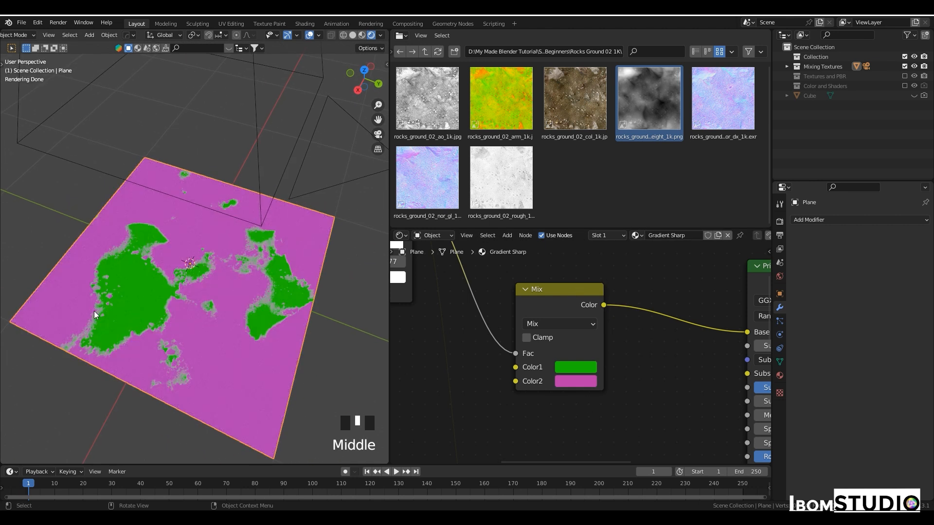
Switch the height image texture node feeding the ColorRamp to a Noise Texture
scroll(95, 312, "down", 2)
scroll(453, 368, "down", 5)
middle_click_drag(482, 374, 635, 399)
scroll(581, 358, "up", 2)
scroll(601, 383, "down", 3)
left_click(501, 295)
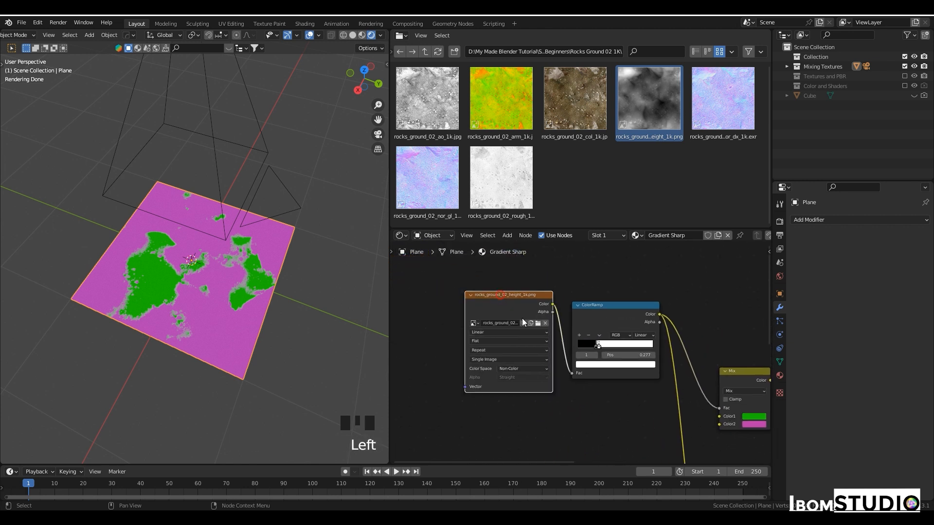
key("shift+s")
mouse_move(528, 317)
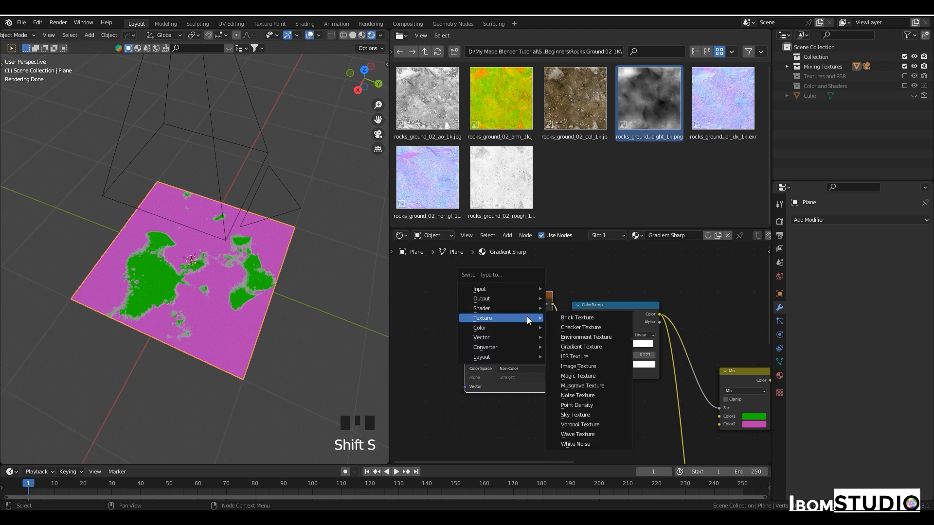
left_click(588, 399)
middle_click(473, 309)
scroll(488, 322, "up", 2)
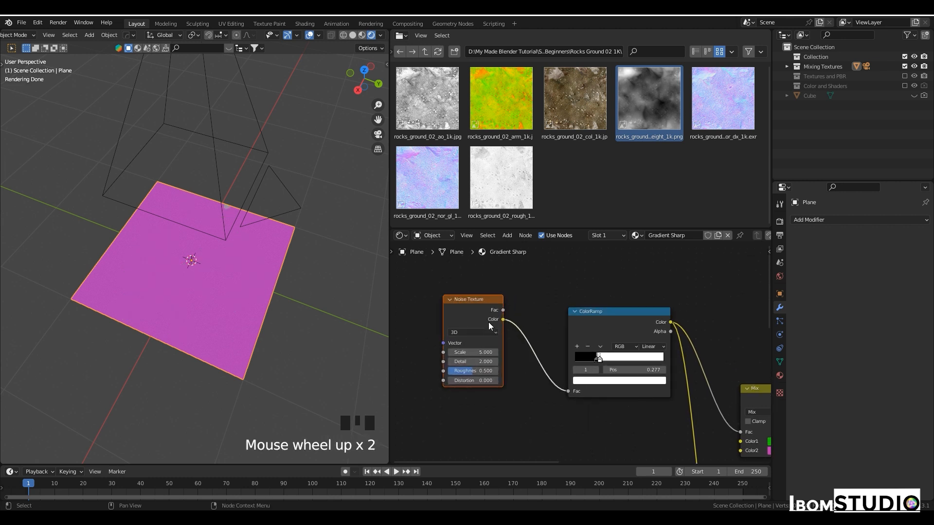
Preview the ColorRamp on the plane, moving its white stop close to the white end and its black stop to 0.400
middle_click_drag(643, 341, 571, 343, "shift")
left_click(542, 329, "ctrl+shift")
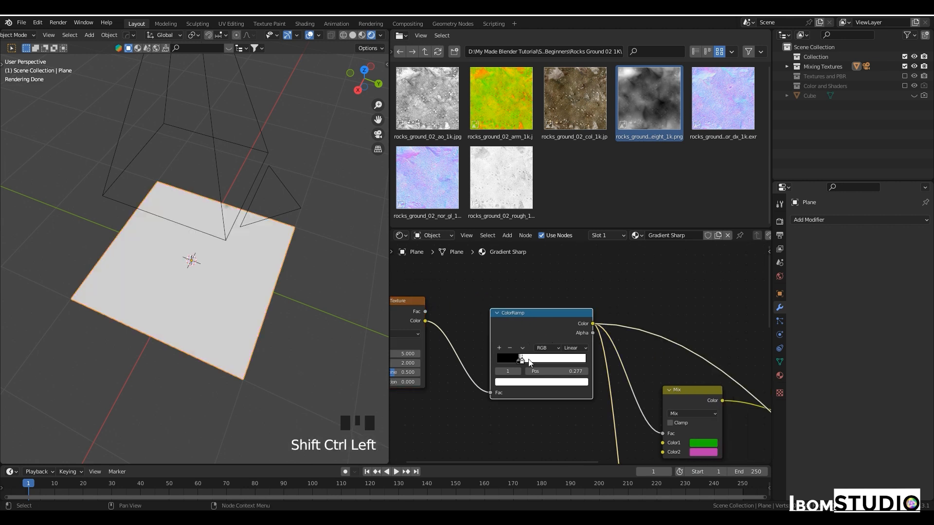
middle_click_drag(527, 361, 593, 357)
left_click_drag(593, 357, 648, 357)
left_click_drag(585, 356, 599, 360)
Set the Noise Texture's Scale to 8.2 and the ColorRamp's white stop to 0.641 to sharpen the mask
scroll(458, 355, "up", 4)
middle_click_drag(469, 357, 512, 359)
left_click_drag(464, 348, 484, 348)
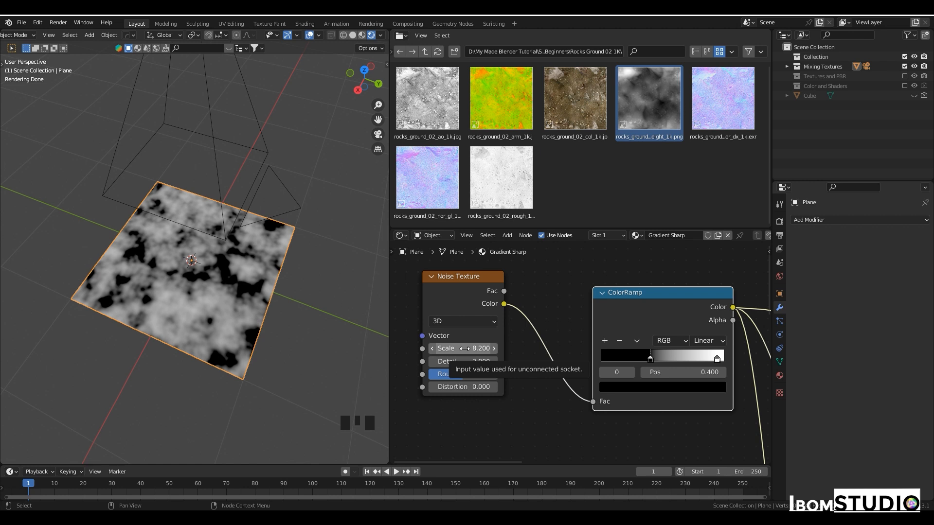
middle_click_drag(684, 407, 611, 391, "shift")
left_click_drag(643, 343, 607, 343)
scroll(629, 402, "down", 2)
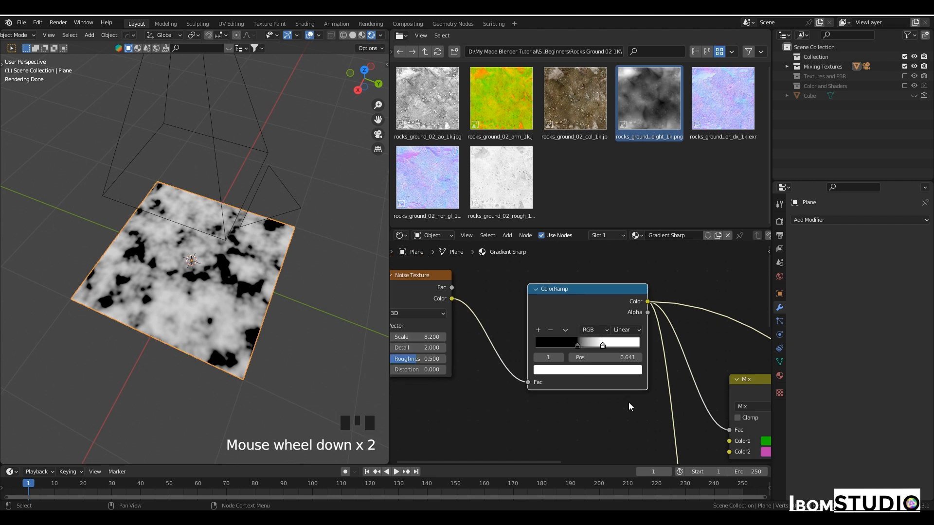
Preview the Mix node on the plane and change its Color1 to blue and Color2 to a pale yellow-green
middle_click_drag(629, 407, 571, 354, "shift")
left_click(650, 326, "ctrl+shift")
middle_click_drag(302, 311, 224, 302)
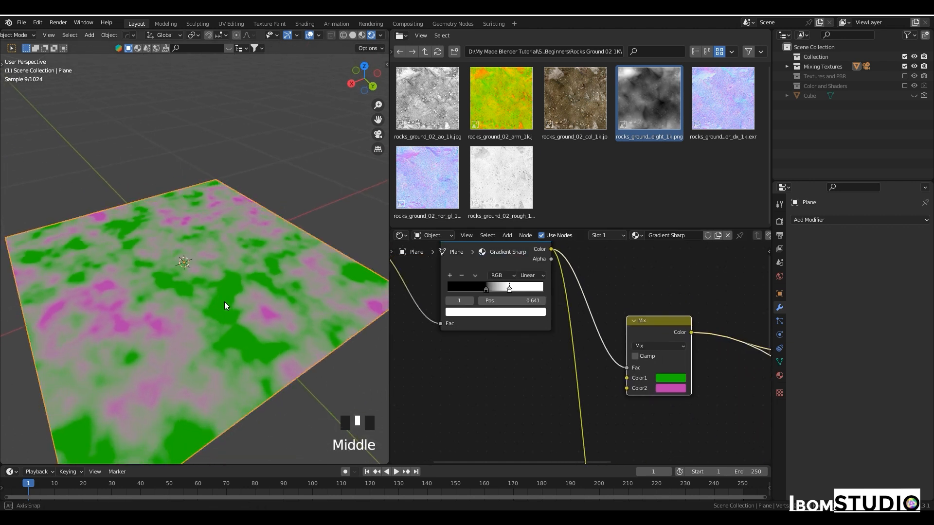
left_click(670, 378)
left_click(703, 262)
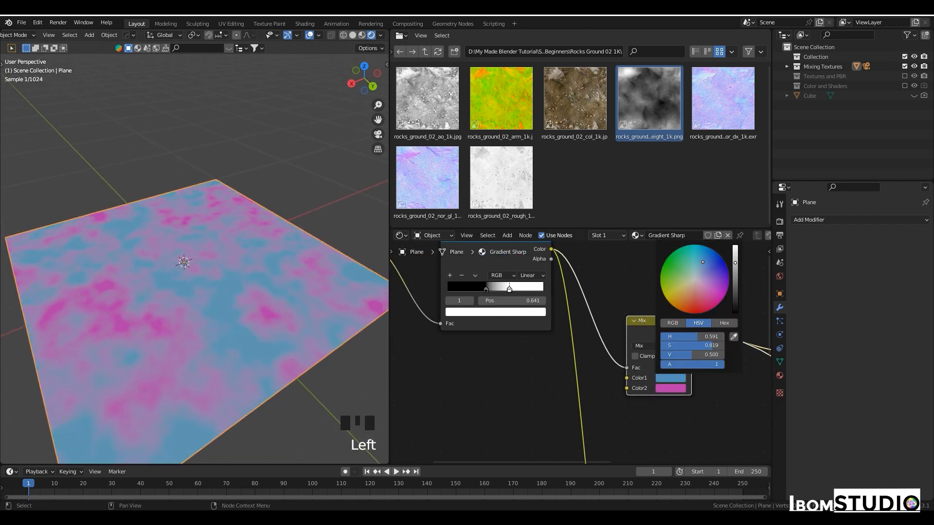
left_click(672, 389)
left_click(682, 294)
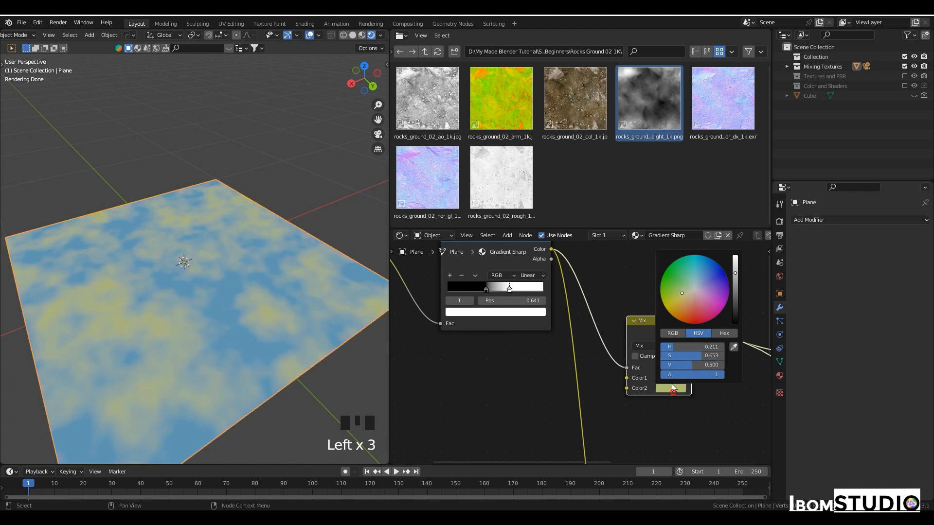
Examine the blended color pattern on the plane from several angles and distances
scroll(206, 323, "down", 4)
middle_click_drag(205, 323, 282, 319)
scroll(293, 340, "up", 3)
scroll(281, 319, "up", 3)
scroll(238, 295, "down", 1)
middle_click_drag(238, 295, 239, 258)
scroll(242, 261, "up", 2)
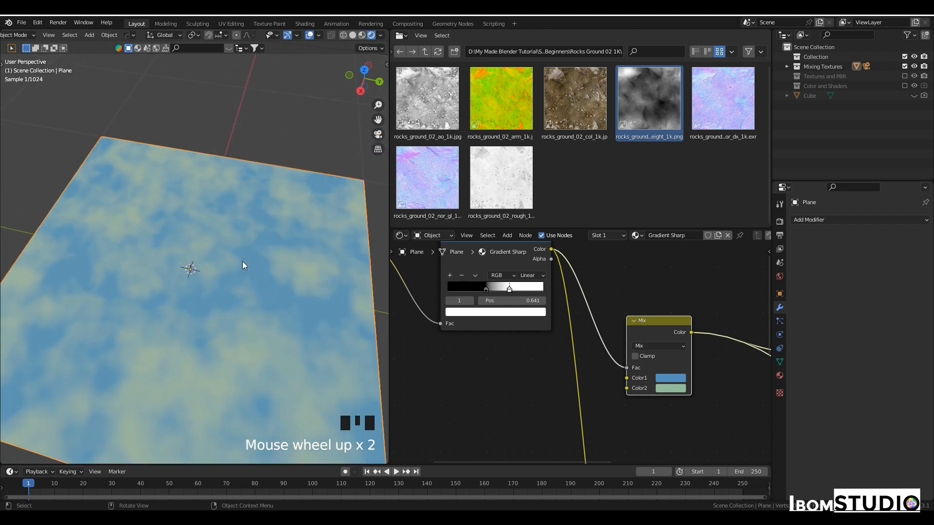
scroll(289, 321, "down", 3)
middle_click_drag(289, 321, 223, 296, "shift")
Set the Noise Texture's Scale to 7.5 and attach Texture Coordinate and Mapping nodes to its Vector input
scroll(490, 354, "down", 3)
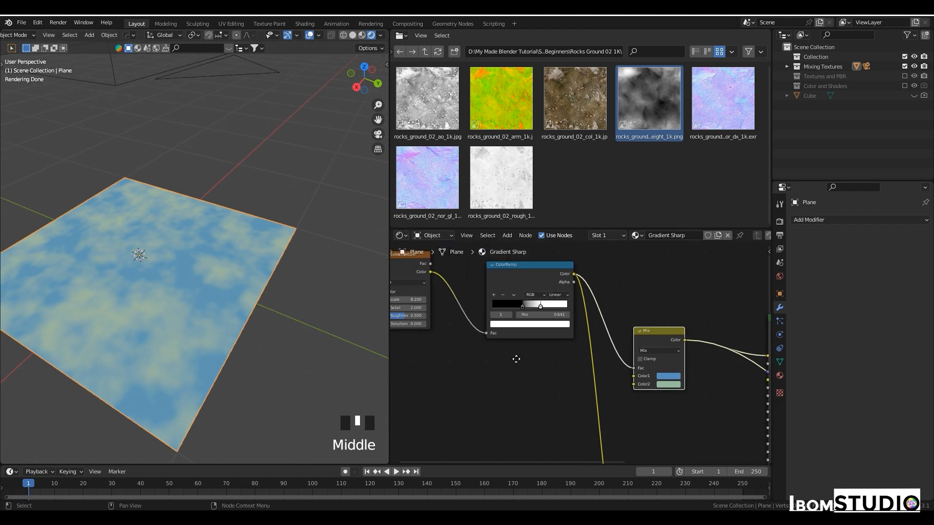
scroll(582, 359, "up", 8)
middle_click_drag(573, 326, 585, 358)
left_click_drag(560, 352, 545, 352)
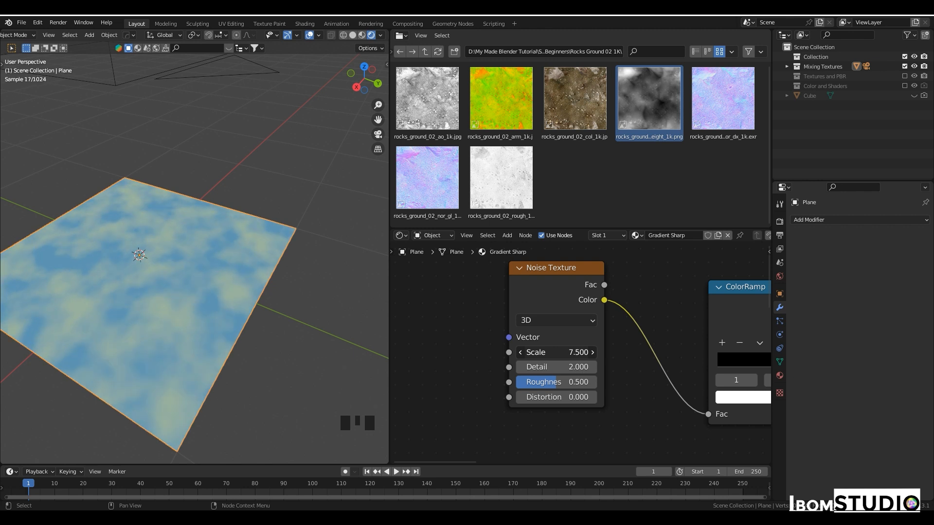
left_click(562, 308)
key("ctrl+t")
scroll(561, 309, "down", 2)
middle_click_drag(549, 321, 630, 320)
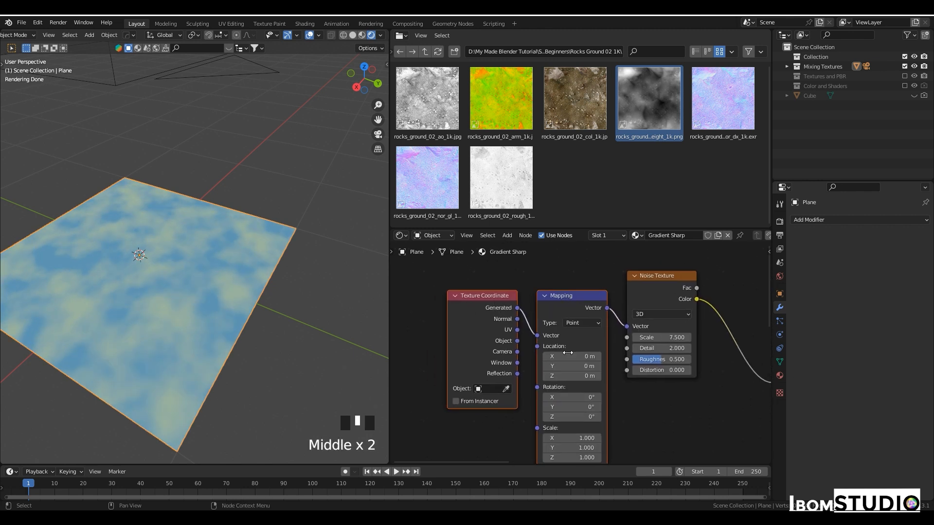
middle_click_drag(655, 402, 641, 378)
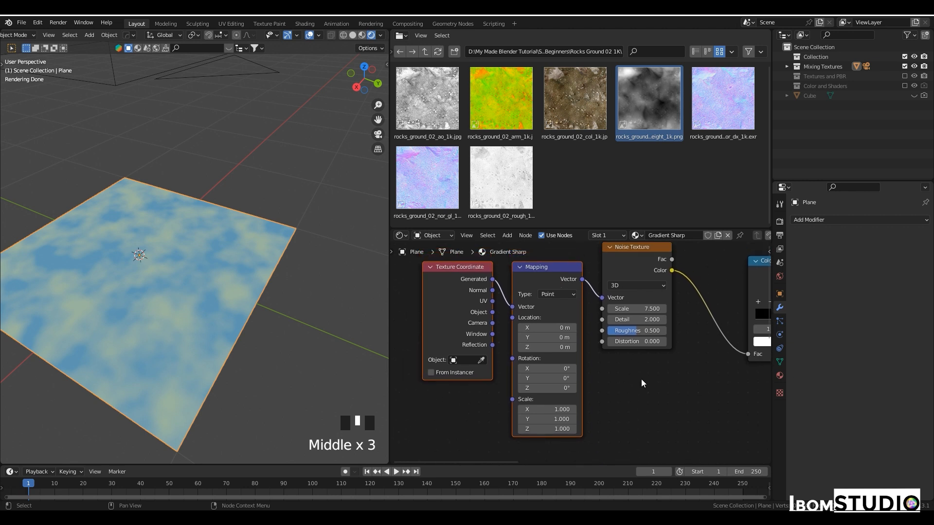
Try shifting the noise pattern with the Mapping node's Y and X Location values, resetting each to 0
scroll(641, 378, "up", 2)
left_click_drag(540, 335, 574, 335)
type("0")
key("Return")
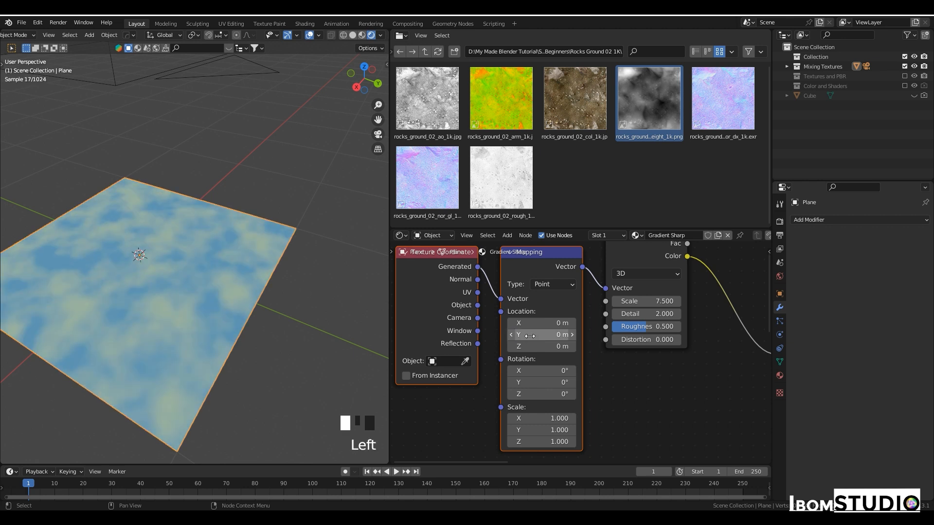
left_click_drag(540, 324, 527, 324)
left_click(540, 324)
type("0")
key("Return")
scroll(684, 369, "down", 6)
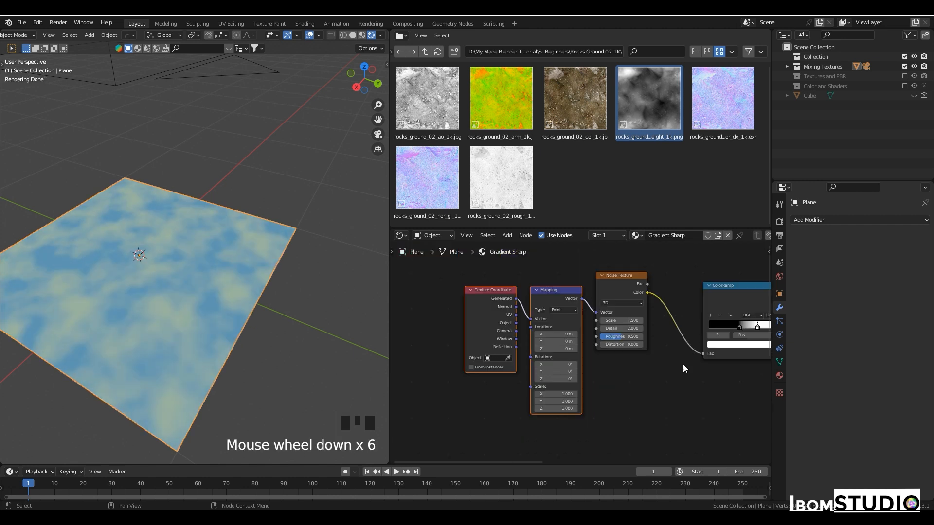
Select the Texture Coordinate, Mapping, Noise Texture and ColorRamp nodes and move them together lower in the node graph
scroll(683, 368, "down", 4)
middle_click_drag(686, 311, 555, 335, "shift")
left_click_drag(449, 275, 676, 407)
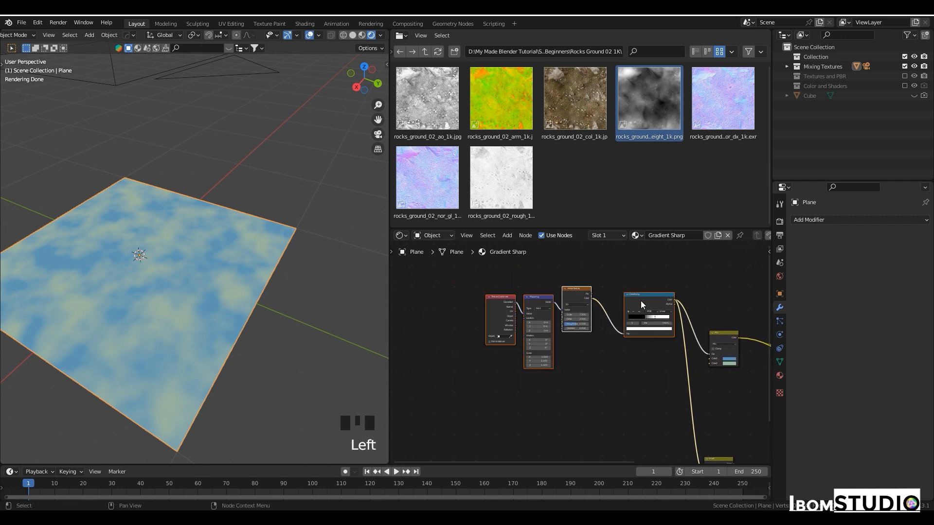
left_click_drag(640, 300, 609, 416)
middle_click_drag(708, 416, 560, 372)
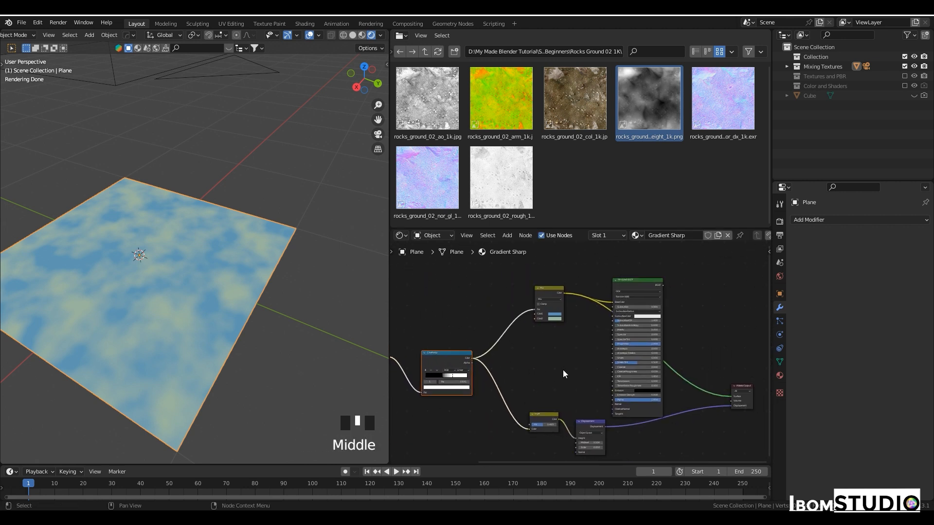
Move the Material Output node up beside the Principled BSDF and connect the Principled BSDF to its Surface
left_click(642, 286, "ctrl")
left_click_drag(745, 387, 758, 308)
left_click(627, 286, "ctrl+shift")
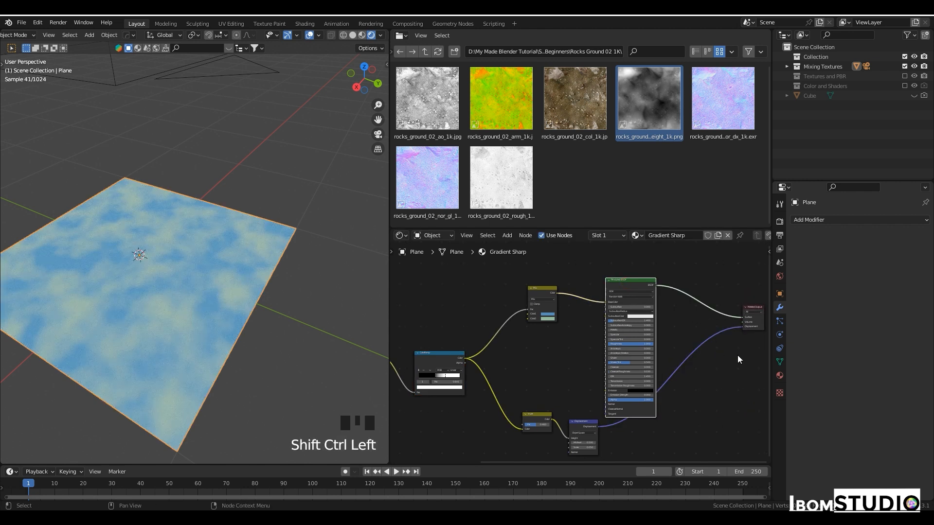
middle_click_drag(734, 380, 602, 417, "shift")
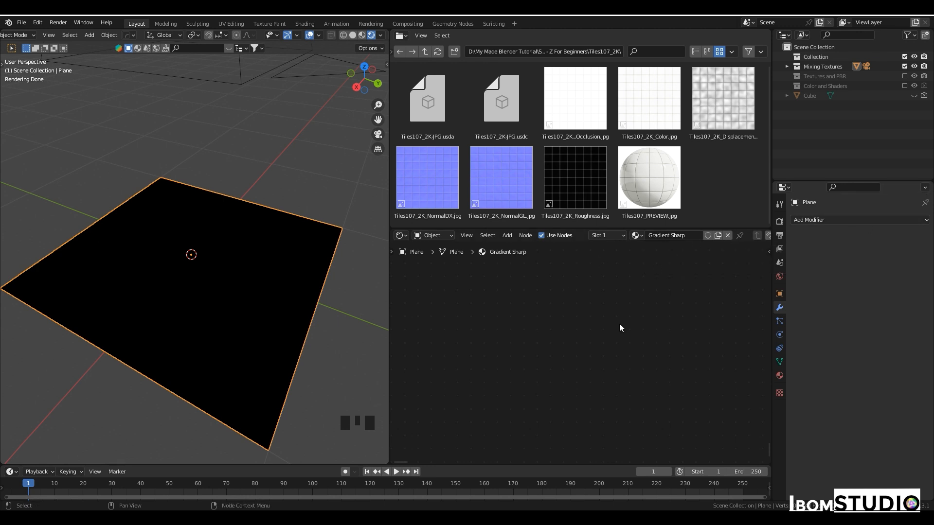
Unlink the Gradient Sharp material from the plane and create a new material
left_click(728, 236)
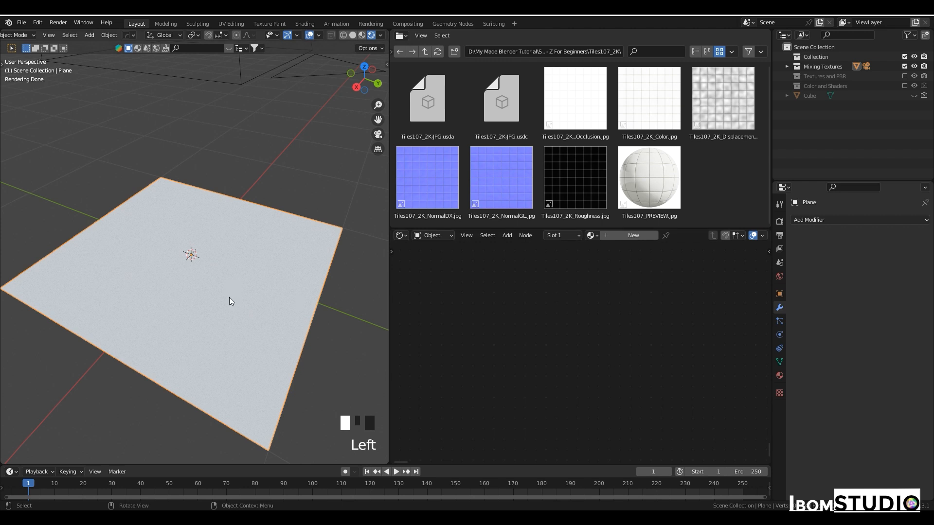
left_click(621, 239)
middle_click_drag(678, 394, 747, 370)
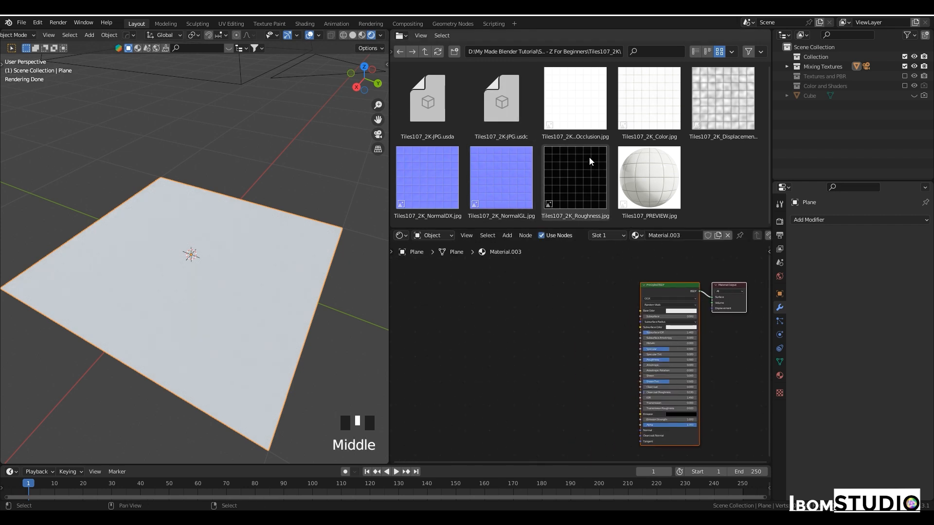
Add the Tiles107_2K_Color.jpg texture to the node graph and connect its Color to the Principled BSDF's Base Color
left_click_drag(628, 145, 486, 292)
left_click_drag(516, 284, 640, 311)
scroll(244, 300, "up", 3)
middle_click_drag(244, 299, 279, 233)
scroll(278, 229, "up", 2)
Insert a ColorRamp between the tile color texture and the Base Color, and move its black stop toward white to darken the grout lines
key("shift+a")
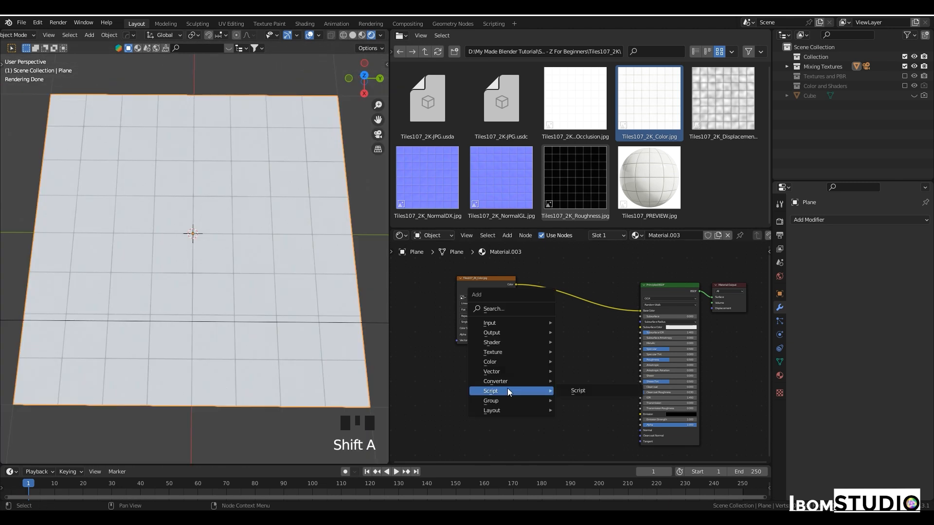
mouse_move(506, 378)
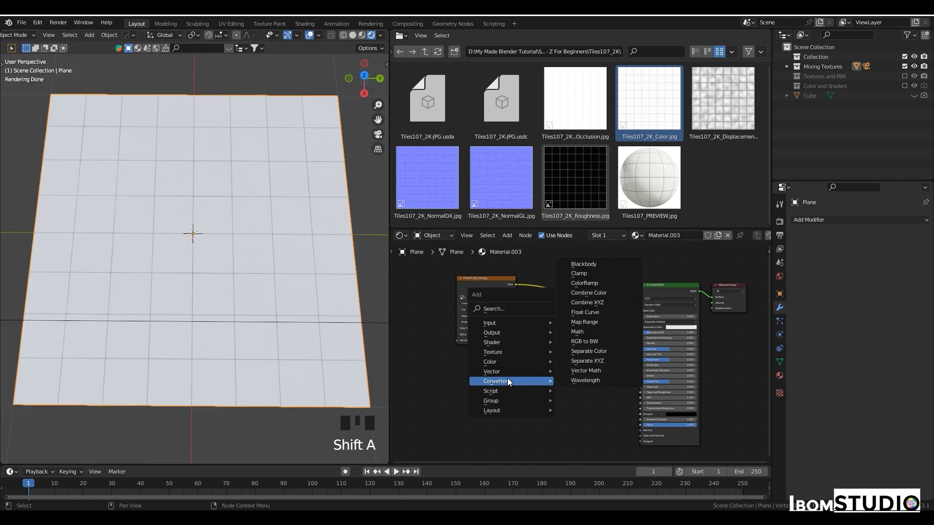
left_click(601, 284)
left_click(556, 309)
left_click(556, 309)
left_click_drag(556, 309, 586, 308)
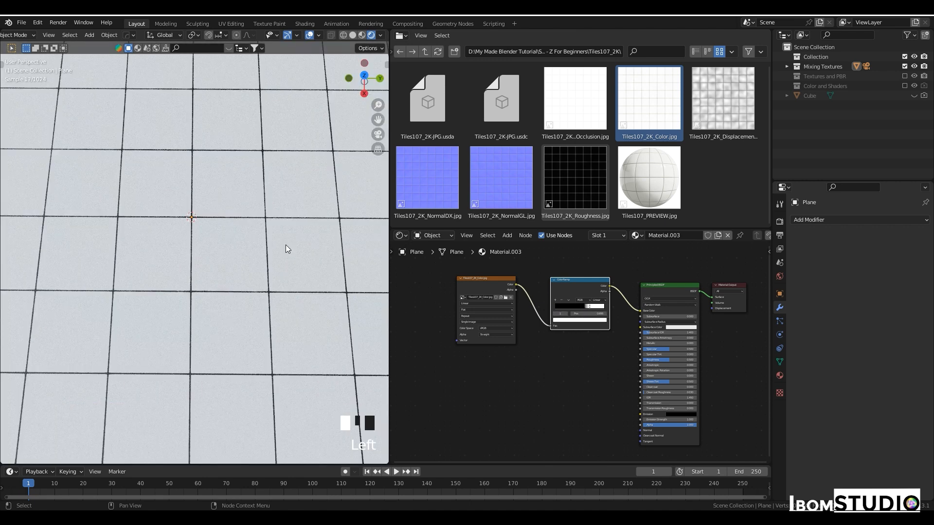
scroll(285, 244, "down", 5)
scroll(265, 246, "up", 2)
middle_click_drag(278, 252, 253, 291)
scroll(250, 285, "up", 1)
Add the Tiles107_2K_Roughness.jpg texture below the color texture and preview it on the plane
left_click_drag(574, 179, 492, 388)
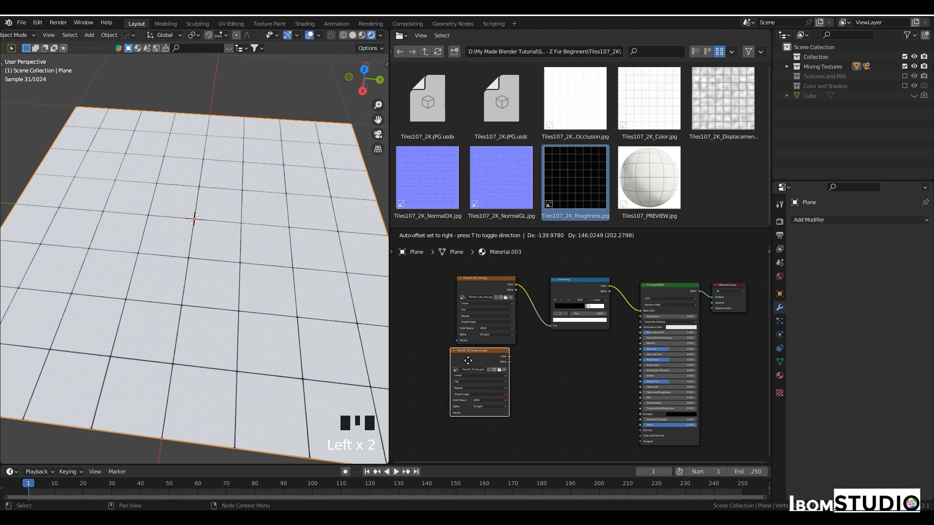
left_click(474, 363)
left_click(477, 360, "ctrl+shift")
middle_click_drag(167, 243, 222, 246)
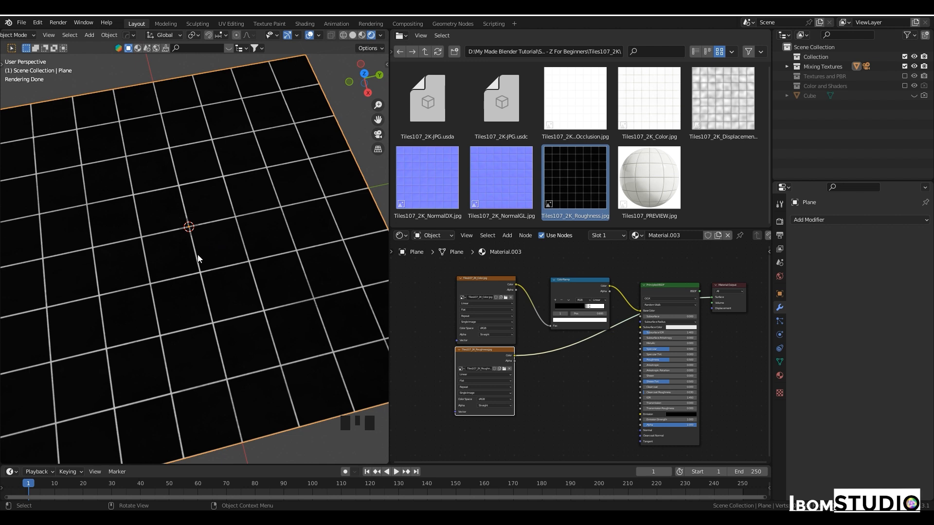
middle_click_drag(247, 244, 265, 243)
Connect the roughness texture's Color to the Principled BSDF's Roughness and view the full shader on the plane
left_click_drag(514, 356, 641, 360)
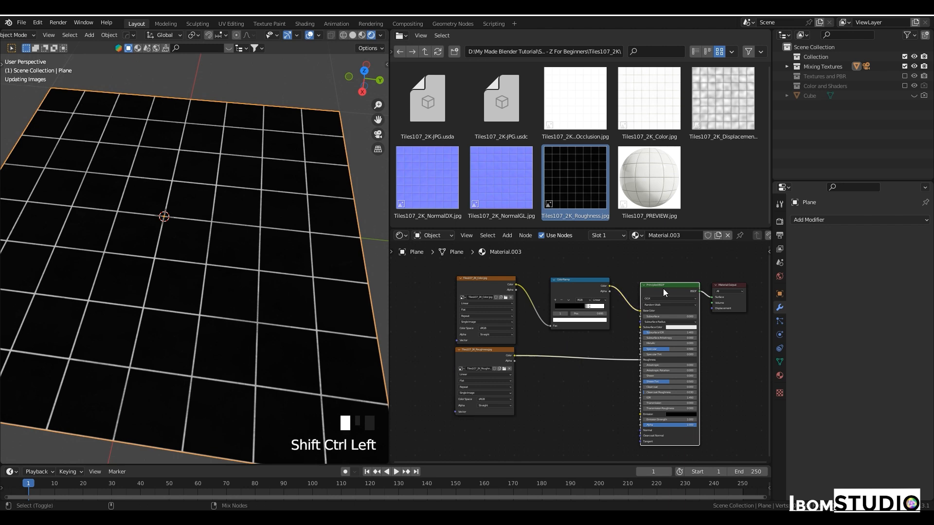
left_click(663, 291, "ctrl+shift")
mouse_move(215, 256)
middle_mouse_down()
mouse_move(200, 233)
mouse_move(217, 257)
middle_mouse_up()
scroll(200, 234, "up", 2)
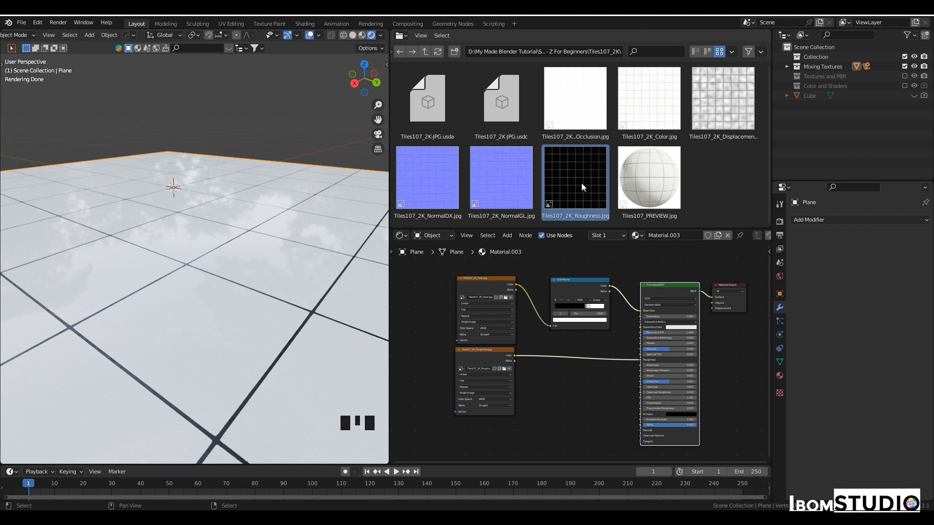
Add the Tiles107_2K_Displacement.jpg texture below the roughness texture and move the Material Output node to make room
left_click_drag(723, 98, 522, 417)
scroll(522, 416, "down", 7)
middle_click_drag(528, 366, 491, 336)
scroll(536, 375, "up", 4)
left_click_drag(465, 370, 456, 379)
left_click_drag(654, 271, 685, 343)
Add a Displacement node beside the displacement image texture
key("shift+a")
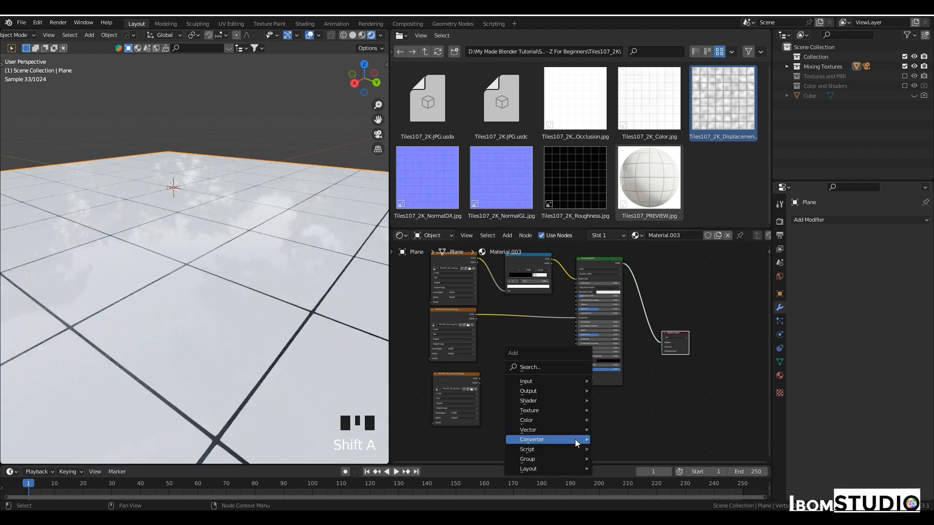
mouse_move(570, 430)
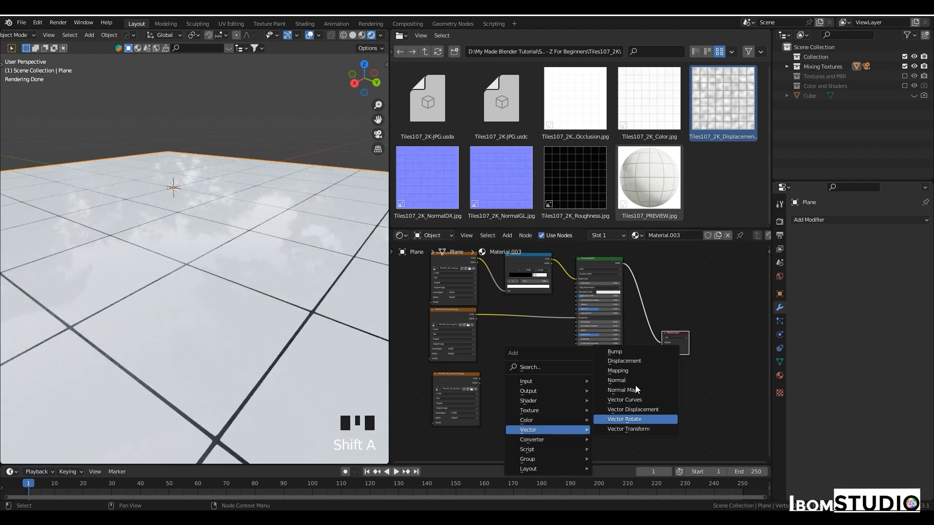
left_click(628, 361)
scroll(574, 384, "up", 3)
middle_click_drag(445, 346, 550, 347)
Set the color space of the displacement and roughness image textures to Non-Color
left_click(506, 380)
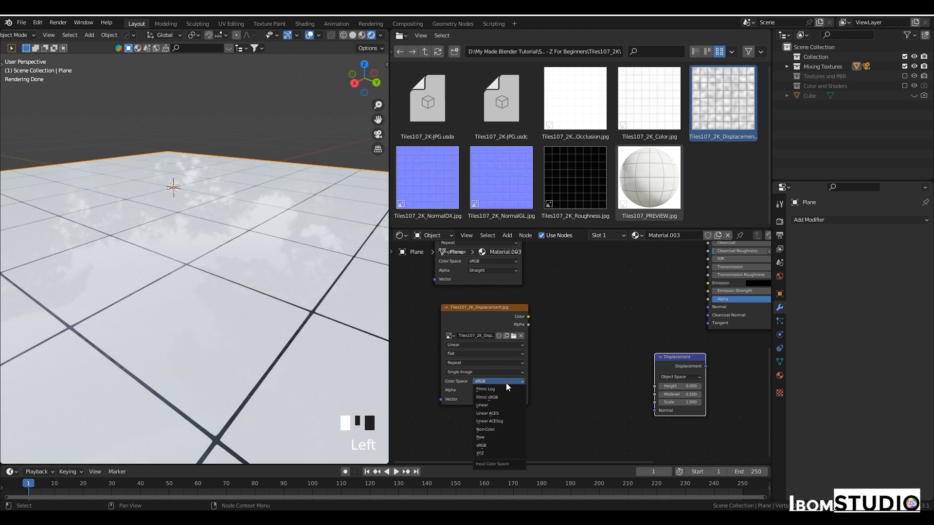
left_click(490, 430)
middle_click_drag(570, 378, 587, 455)
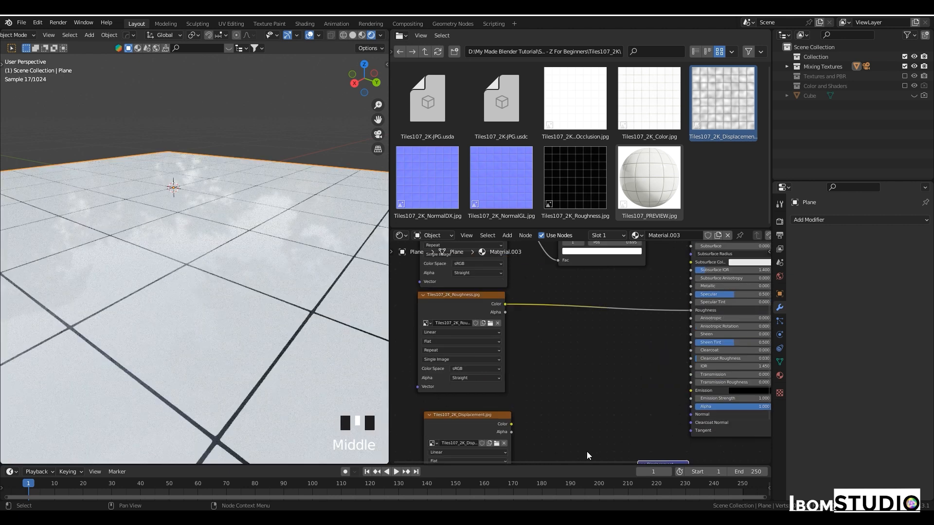
left_click(492, 371)
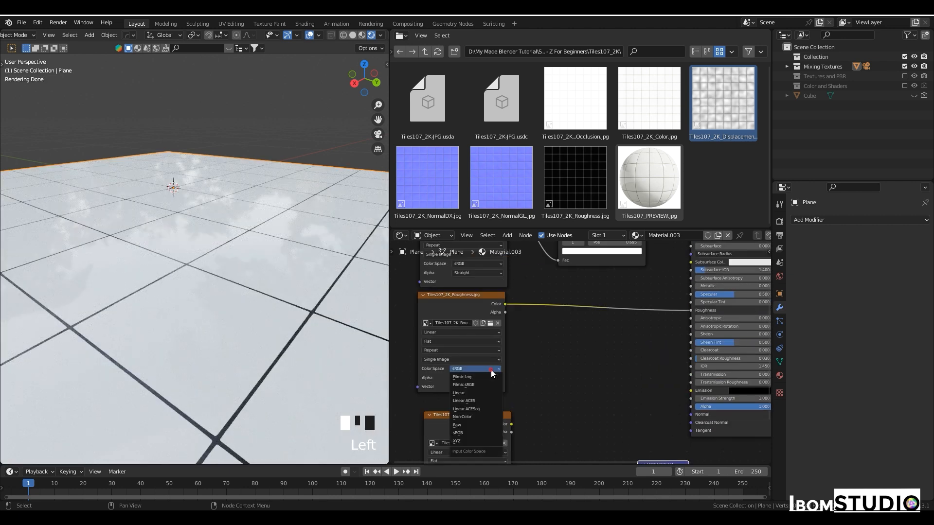
left_click(469, 418)
Connect the displacement texture's Color to the Displacement node's Height, and that node's output to the Material Output's Displacement
scroll(600, 399, "down", 5)
middle_click_drag(601, 399, 548, 323)
scroll(476, 328, "up", 3)
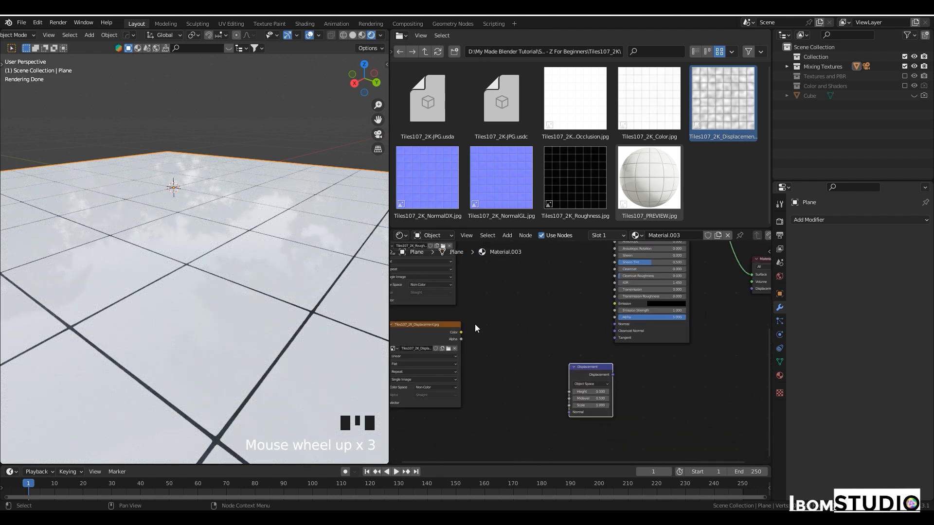
left_click_drag(461, 332, 570, 391)
middle_click_drag(659, 374, 576, 391)
left_click_drag(528, 392, 670, 308)
Switch the material's surface displacement method from bump only to real displacement and view the plane
middle_click_drag(202, 313, 241, 319, "shift")
scroll(229, 292, "down", 11)
scroll(146, 246, "down", 13)
scroll(202, 317, "down", 5)
key("n")
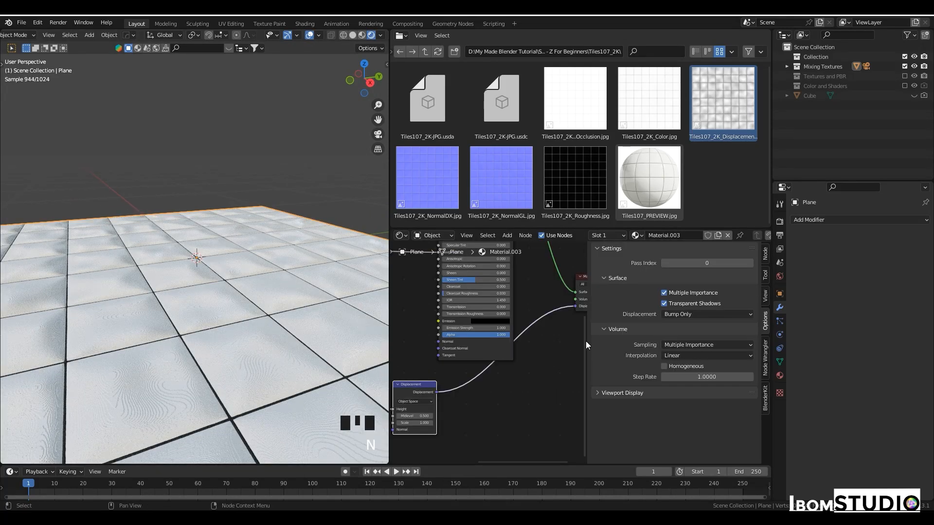
left_click(690, 315)
left_click(692, 347)
key("n")
scroll(209, 292, "down", 6)
middle_click_drag(204, 302, 235, 309)
scroll(234, 310, "up", 4)
Reduce the Displacement node's Scale to 0.1 and inspect the tile relief up close
middle_click_drag(545, 430, 585, 367)
scroll(585, 367, "up", 4)
scroll(584, 366, "up", 4)
left_click_drag(505, 349, 462, 350)
middle_click_drag(205, 292, 215, 294)
scroll(212, 294, "up", 3)
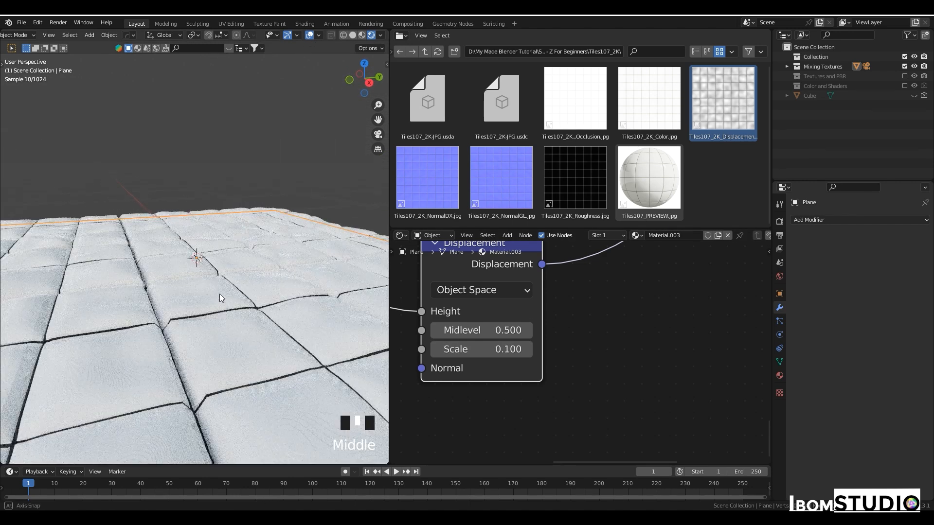
Set the Displacement node's Scale to 0.05 and view the whole tiled plane
left_click(502, 350)
type("0.05")
key("Return")
scroll(185, 304, "down", 5)
middle_click_drag(156, 304, 186, 311)
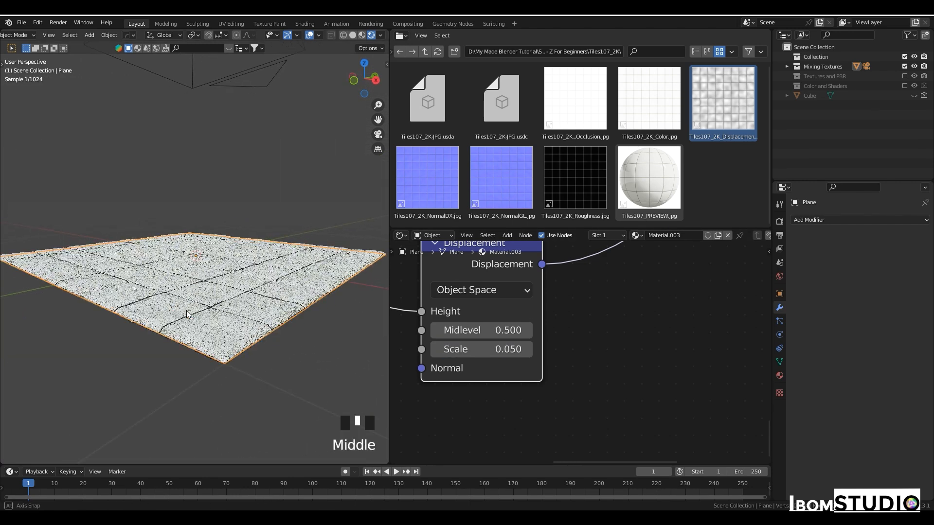
Add the Tiles107_2K_NormalDX.jpg texture to the node tree between the roughness and displacement textures
scroll(186, 310, "up", 4)
scroll(166, 305, "up", 2)
scroll(594, 332, "down", 1)
scroll(593, 331, "down", 11)
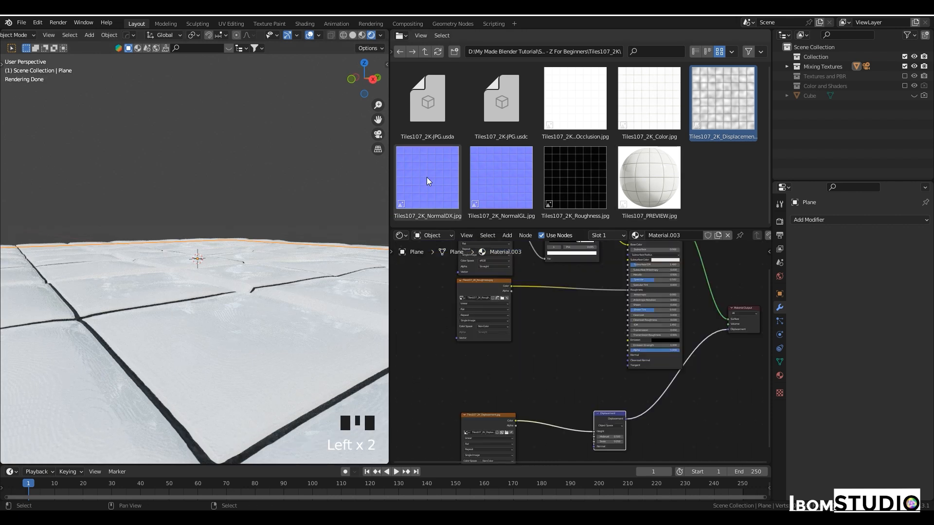
scroll(606, 138, "down", 3)
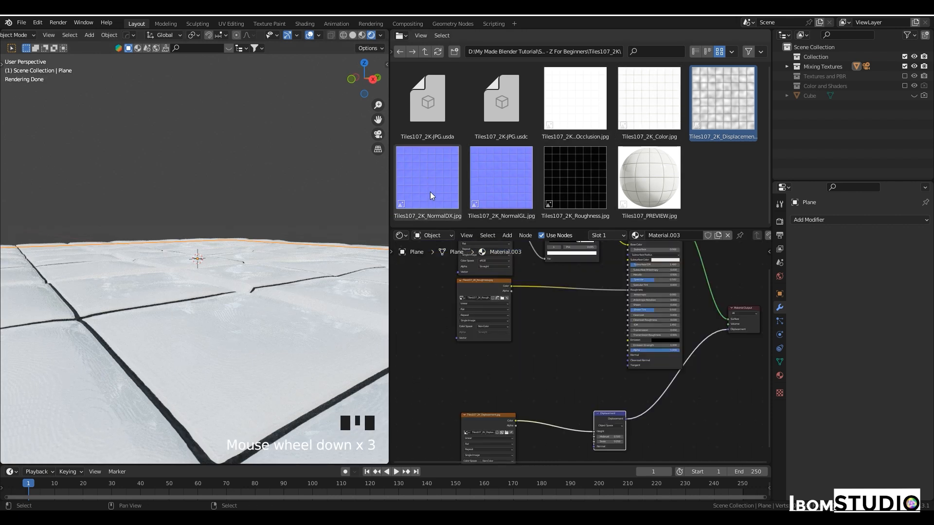
left_click_drag(436, 183, 489, 352)
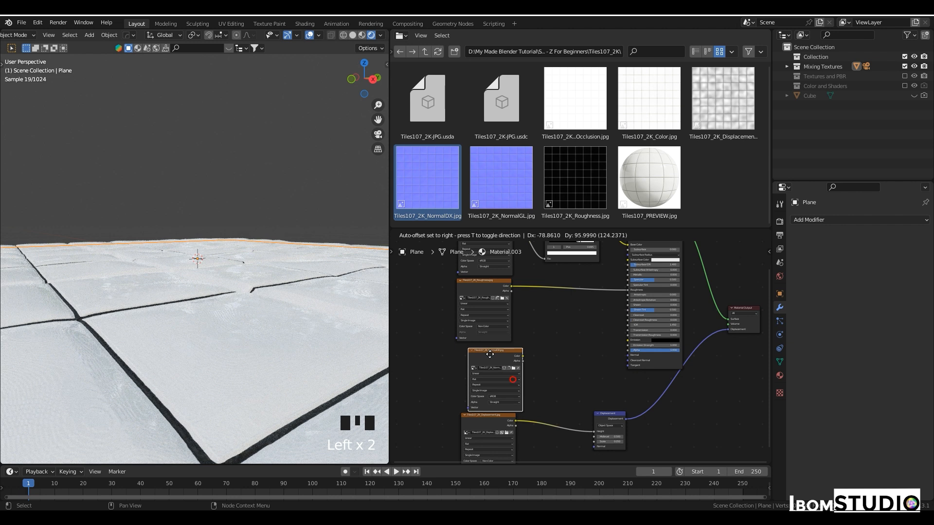
Add a Bump node beside the normal texture and set that texture's color space to Non-Color
key("shift+a")
mouse_move(565, 344)
left_click(608, 346)
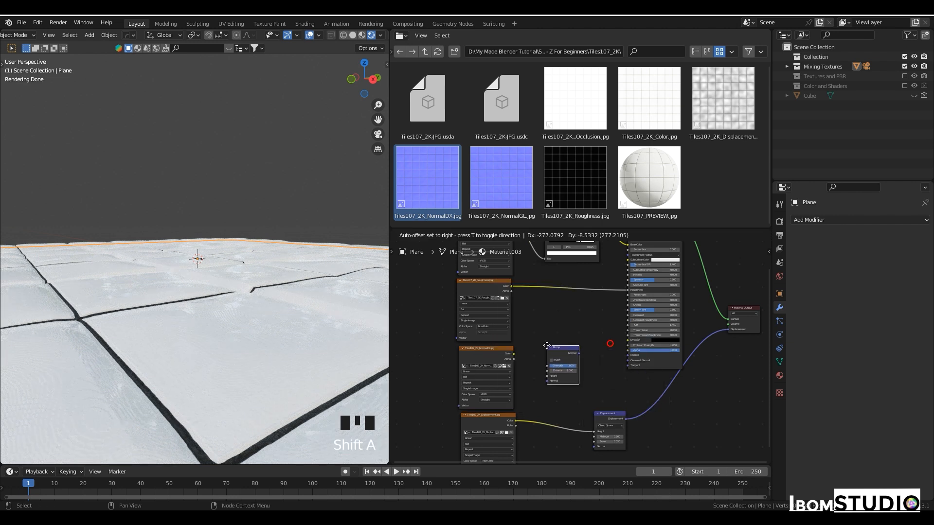
left_click(547, 358)
scroll(548, 358, "up", 8)
left_click(423, 433)
left_click(414, 378)
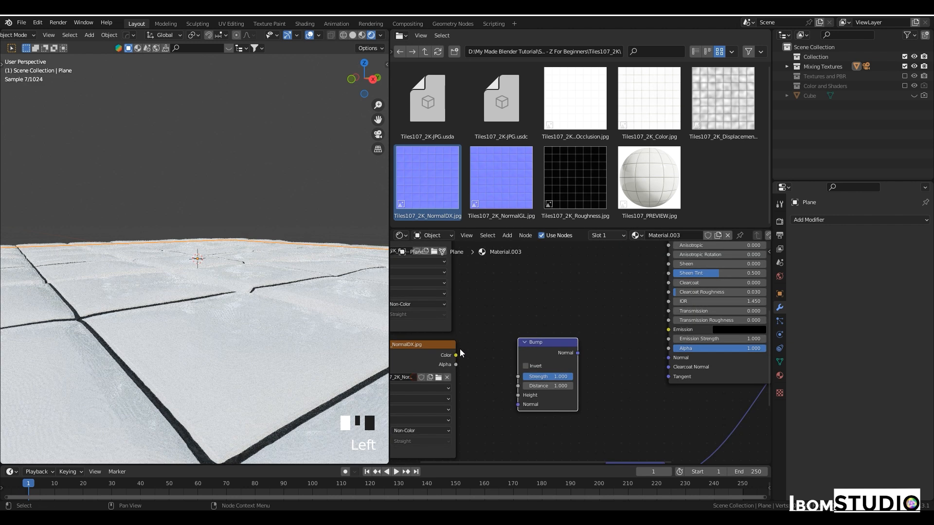
Connect the normal texture's Color to the Bump node's Height, and the Bump's Normal output to the Principled BSDF's Normal
left_click_drag(521, 385, 519, 395)
left_click_drag(578, 353, 668, 358)
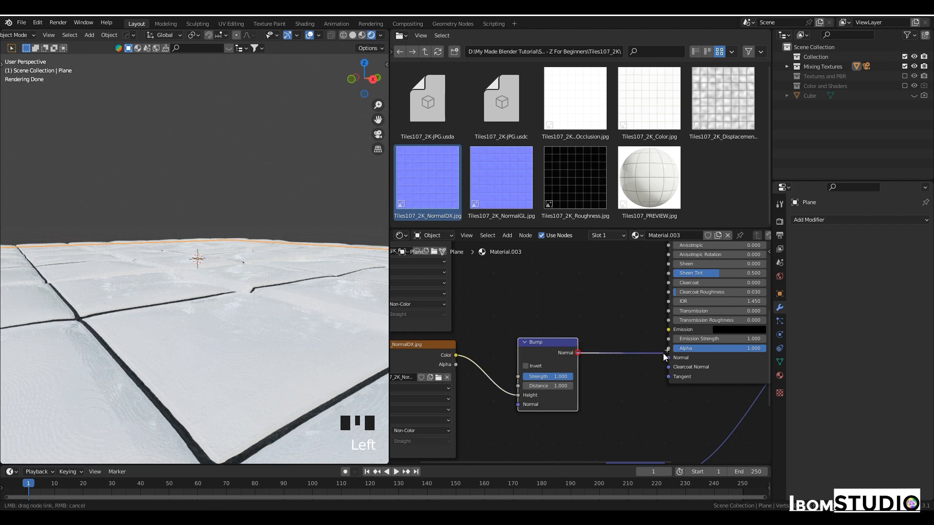
scroll(194, 291, "up", 2)
middle_click_drag(194, 292, 204, 311, "shift")
scroll(205, 312, "up", 1)
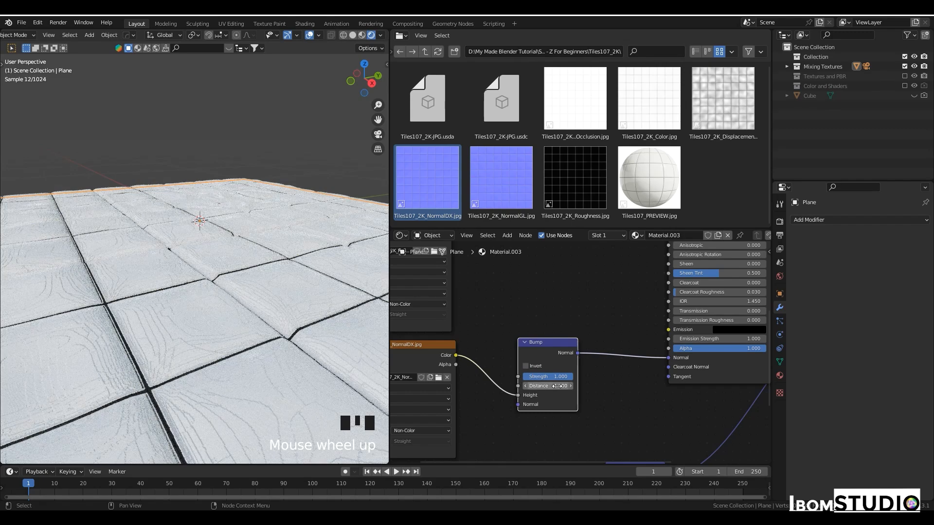
Set the Bump node's Strength to 0.1 and check the tiled plane's surface
left_click_drag(556, 379, 510, 379)
scroll(184, 330, "down", 3)
middle_click_drag(184, 329, 152, 316)
scroll(206, 313, "up", 2)
scroll(234, 276, "up", 2)
scroll(201, 334, "down", 2)
scroll(133, 306, "down", 3)
scroll(165, 316, "up", 3)
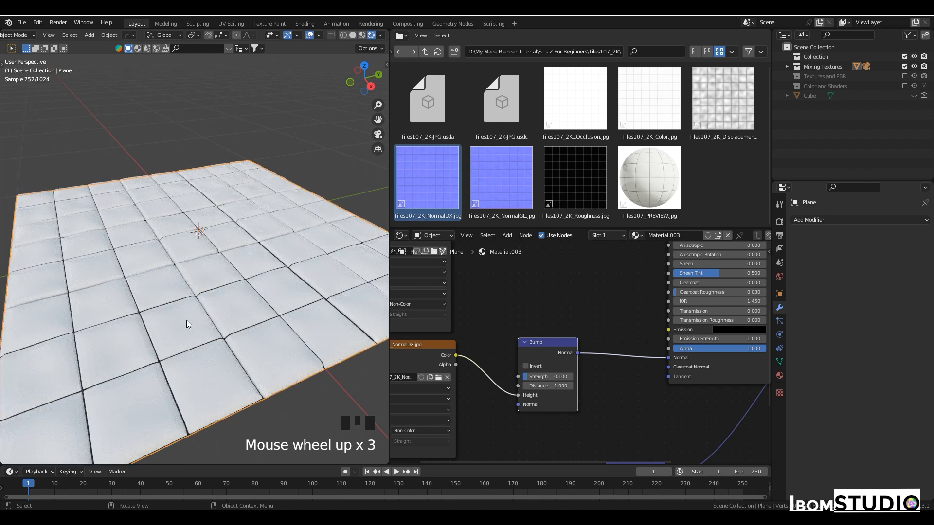
middle_click_drag(220, 326, 210, 297, "shift")
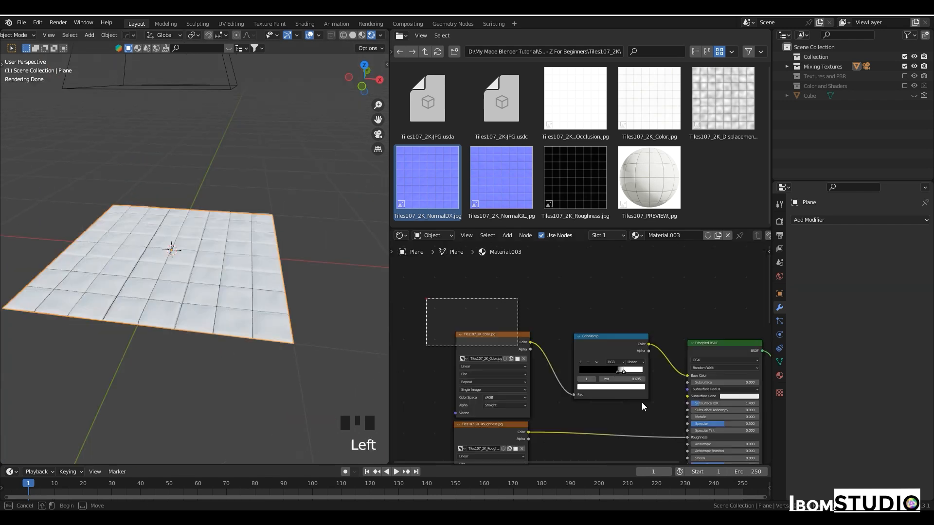
Move the color texture and its ColorRamp together away from the Principled BSDF to make room for another node
left_click_drag(642, 406, 662, 421)
left_click_drag(608, 353, 483, 347)
middle_click_drag(131, 297, 185, 280)
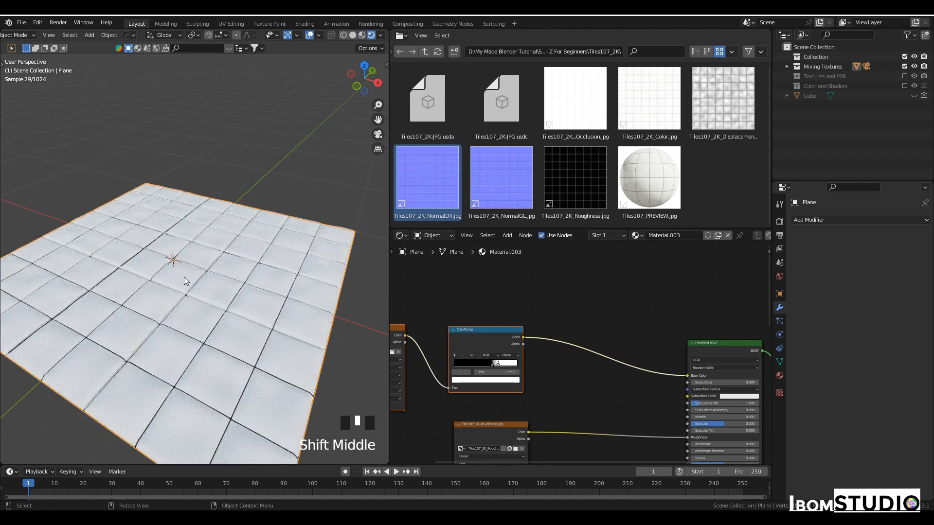
Insert a MixRGB node between the ColorRamp and the Principled BSDF's Base Color, with the ColorRamp's Color feeding its Fac
key("shift+a")
mouse_move(558, 388)
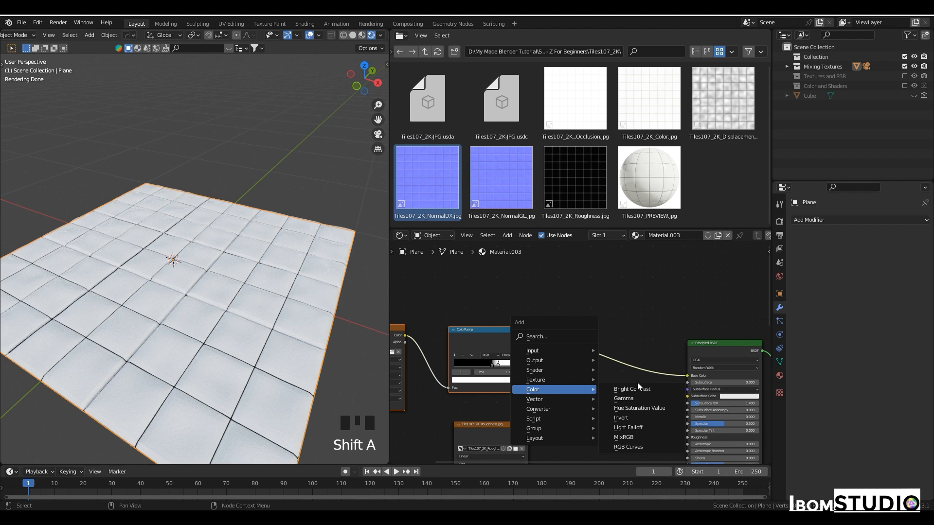
left_click(641, 436)
left_click(610, 352)
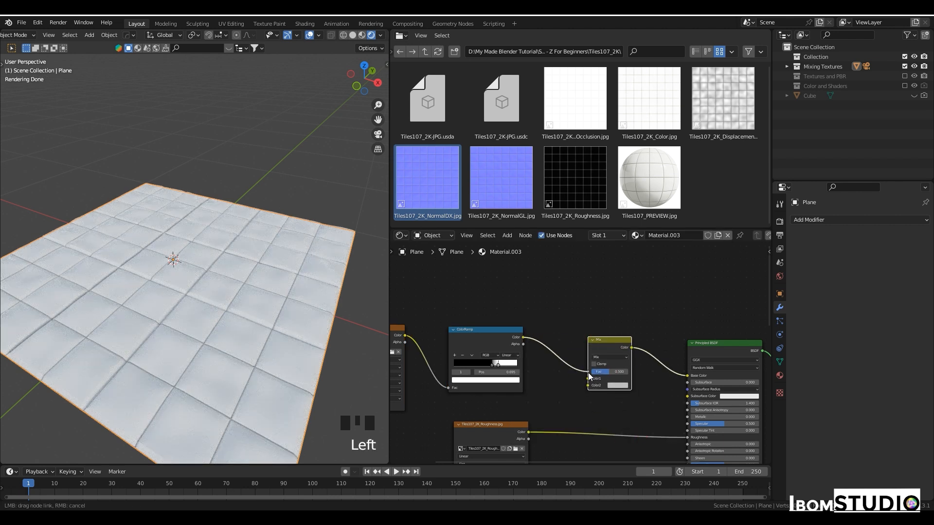
left_click_drag(589, 376, 589, 372)
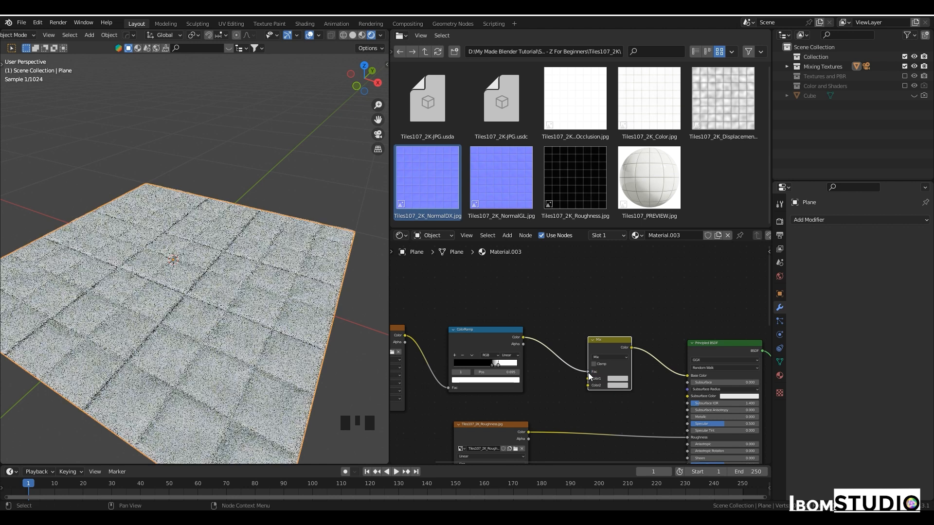
Set the Mix node's Color1 to black and its Color2 to a light peach
left_click(618, 379)
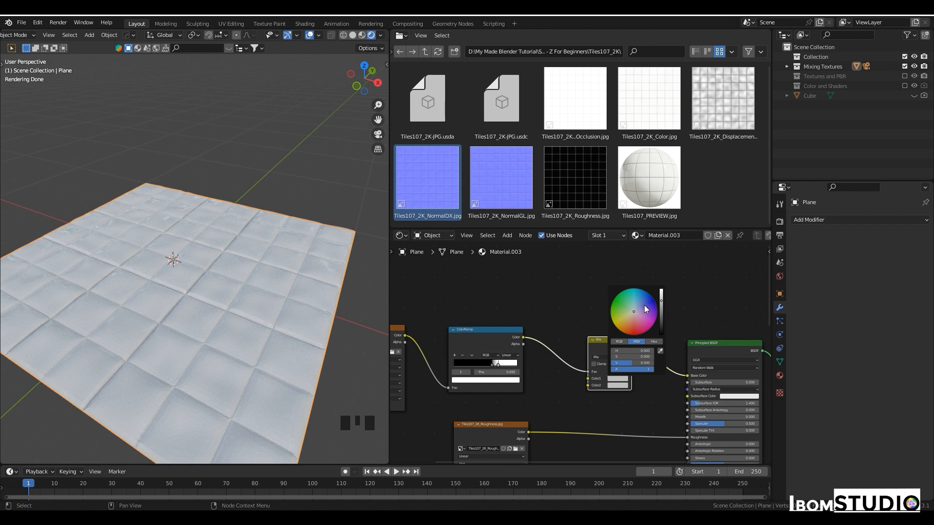
left_click_drag(661, 301, 605, 367)
left_click(612, 385)
left_click(621, 386)
mouse_move(634, 319)
left_mouse_down()
mouse_move(622, 311)
mouse_move(651, 307)
mouse_move(642, 323)
mouse_move(661, 297)
mouse_move(635, 322)
left_mouse_up()
scroll(234, 345, "up", 2)
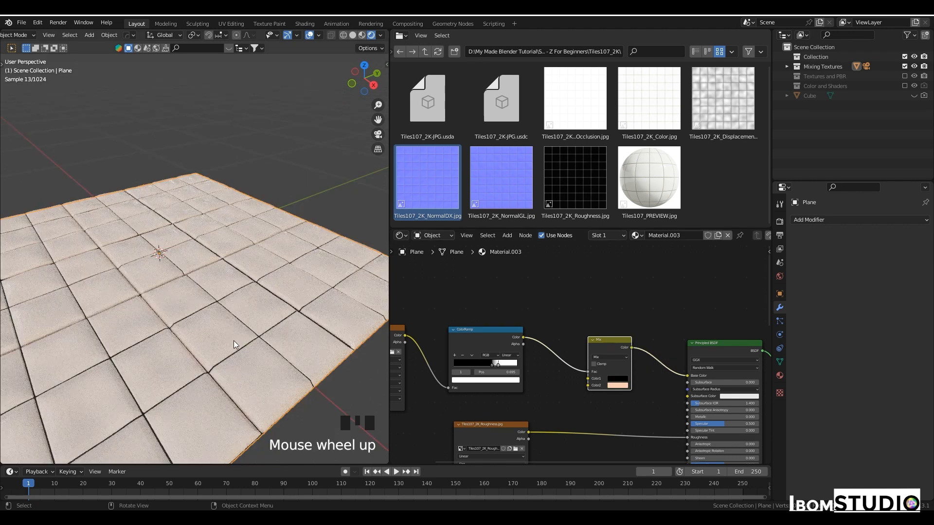
Change the Mix node's Color1 to a saturated yellow for the grout lines
left_click(609, 380)
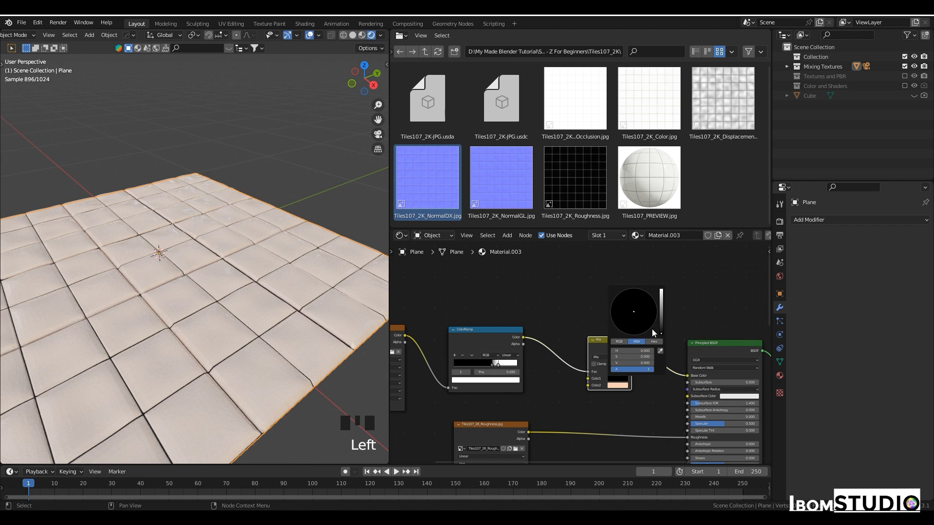
left_click_drag(660, 324, 615, 326)
middle_click_drag(136, 302, 170, 292)
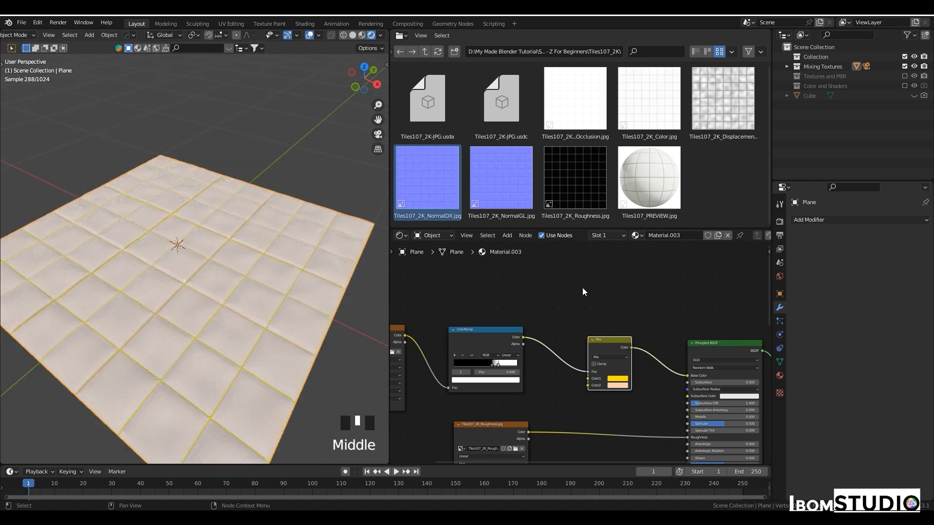
Examine the complete tile node tree and the raised tiles of the plane up close
scroll(581, 290, "down", 6)
middle_click_drag(581, 290, 683, 260)
middle_click_drag(204, 311, 241, 320)
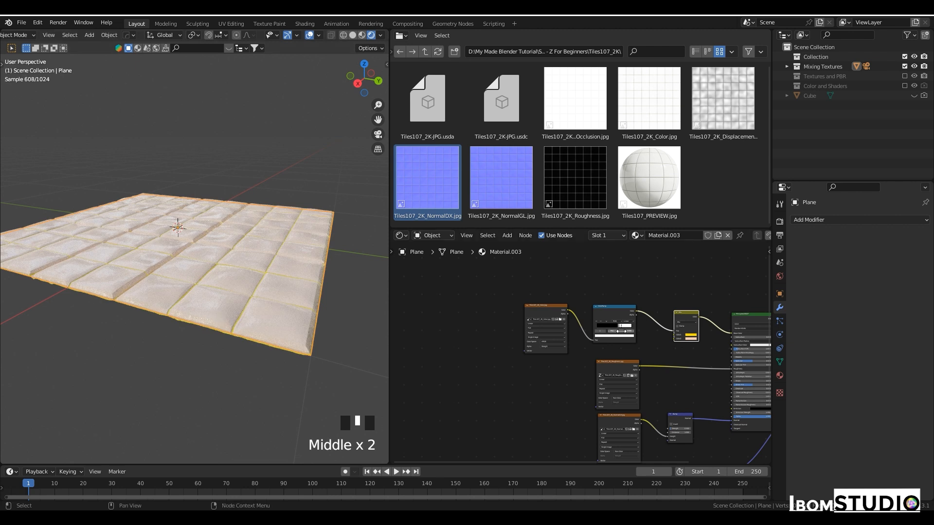
scroll(665, 354, "down", 3)
middle_click_drag(664, 354, 531, 327)
scroll(574, 336, "up", 1)
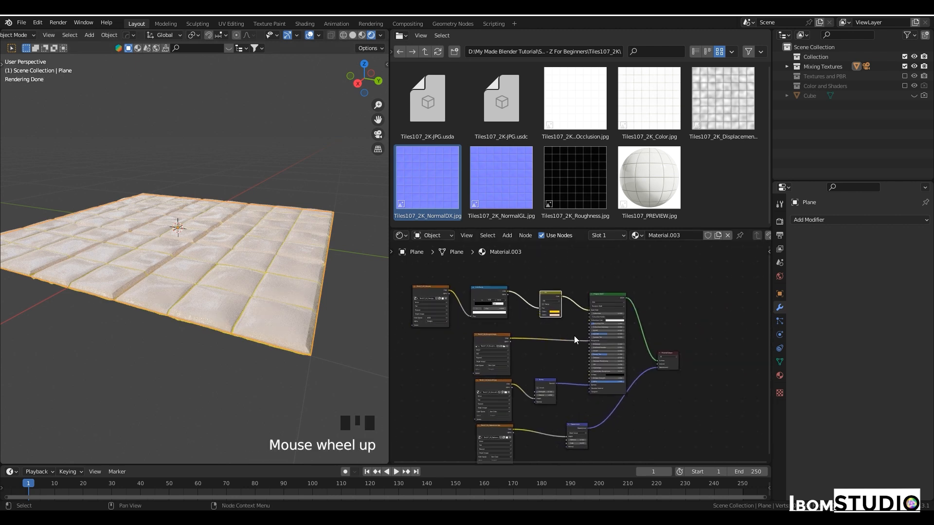
scroll(575, 340, "up", 1)
mouse_move(222, 287)
middle_mouse_down()
mouse_move(170, 291)
mouse_move(206, 289)
middle_mouse_up()
scroll(170, 291, "up", 3)
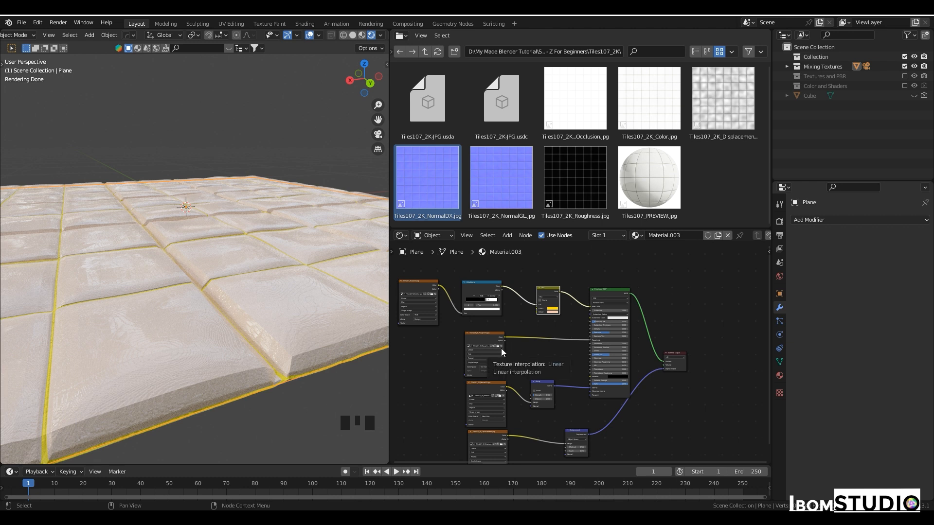
middle_click_drag(504, 321, 573, 328)
scroll(573, 327, "up", 5)
middle_click_drag(506, 309, 569, 355)
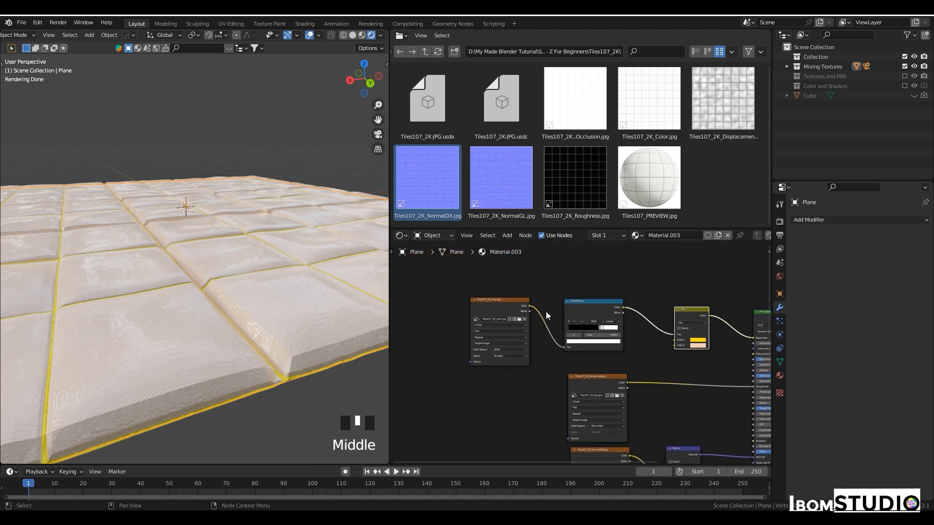
Add a Subdivision Surface modifier to the plane with Levels Viewport set to 2
left_click(810, 220)
left_click(763, 398)
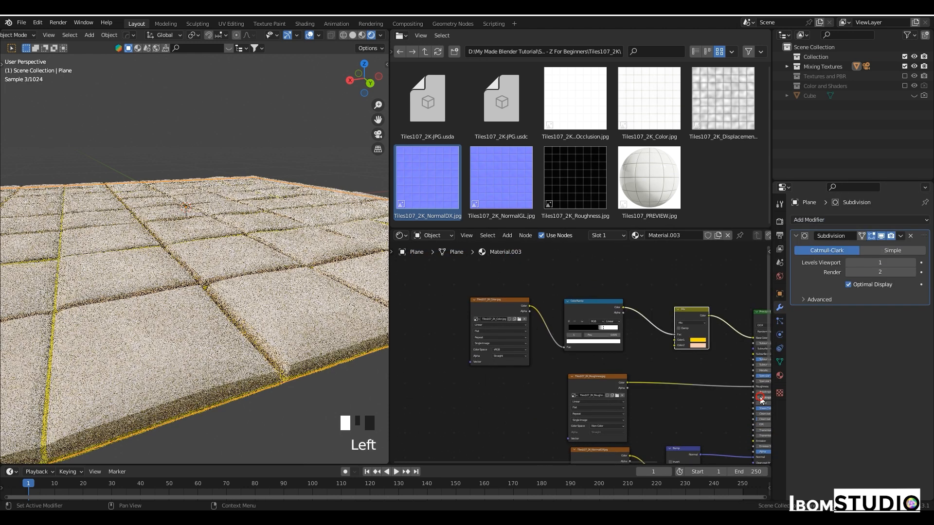
left_click(912, 262)
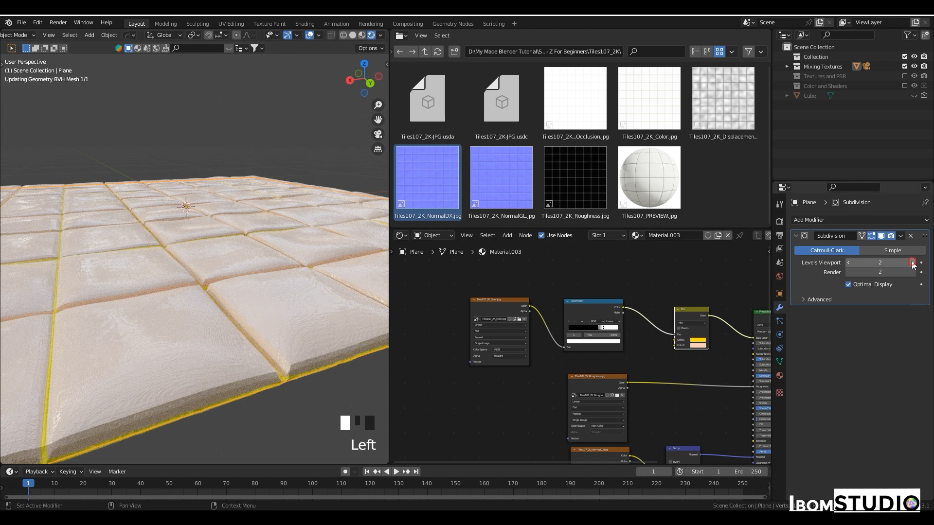
Examine the tiled surface and the row of duplicated planes from several angles
mouse_move(209, 271)
middle_mouse_down()
mouse_move(233, 269)
mouse_move(195, 264)
middle_mouse_up()
scroll(230, 267, "down", 2)
scroll(230, 268, "up", 2)
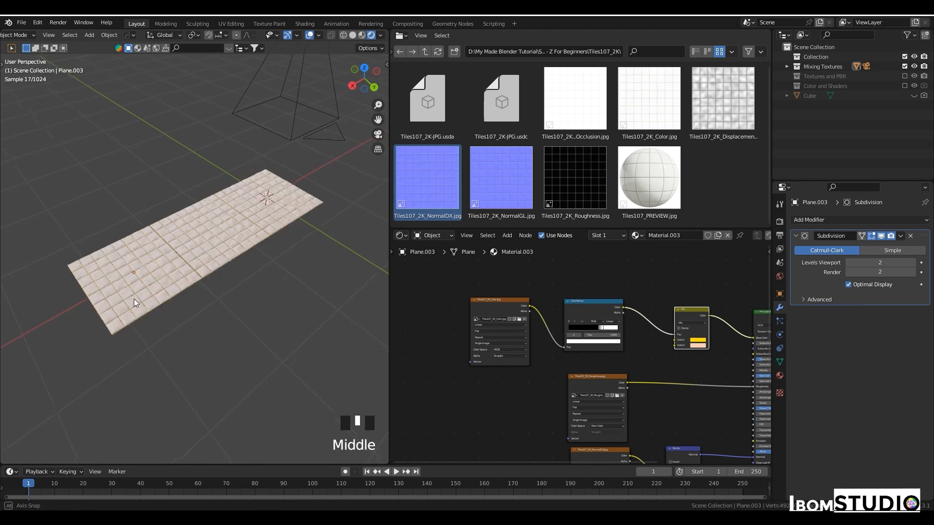
middle_click_drag(135, 303, 159, 306)
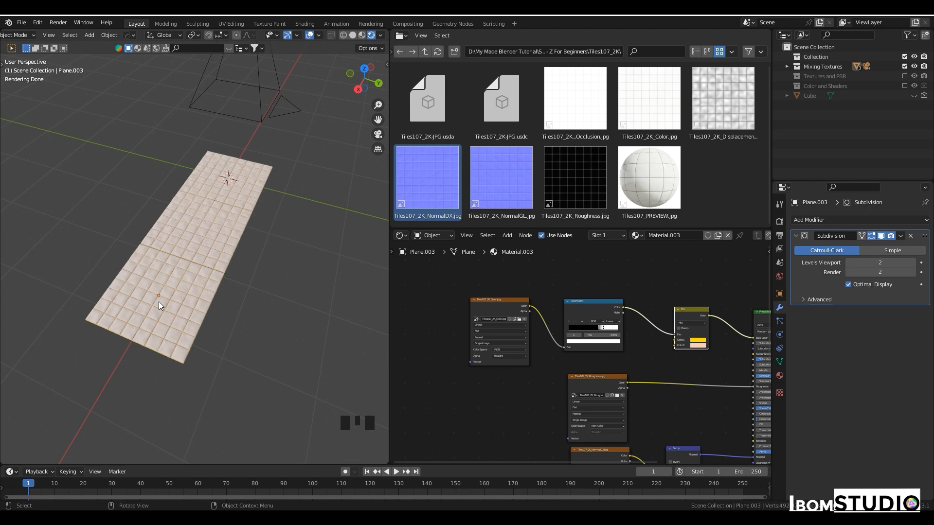
middle_click_drag(312, 316, 123, 295)
middle_click_drag(181, 328, 161, 332)
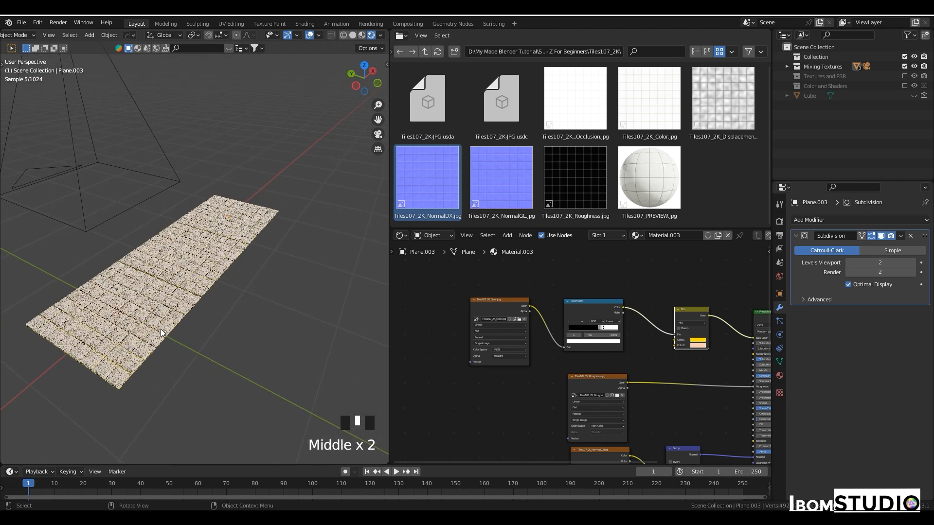
middle_click_drag(159, 329, 218, 346, "shift")
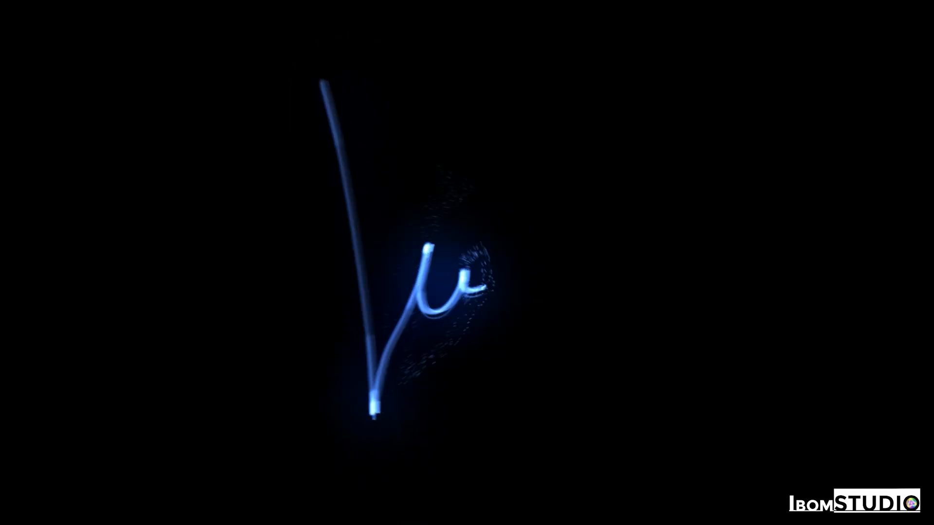